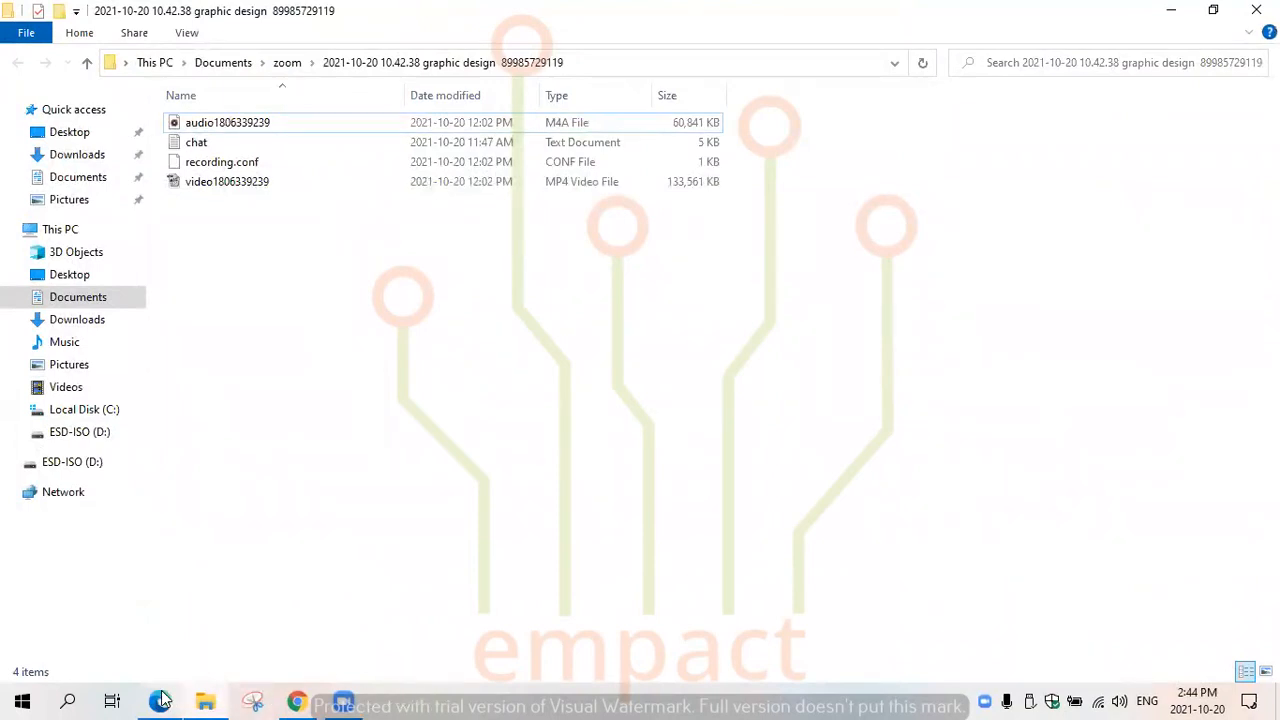
- Minimize the file window, launch Inkscape from the desktop and start a new document
{"action": "mouse_move", "coordinate": [163, 700]}
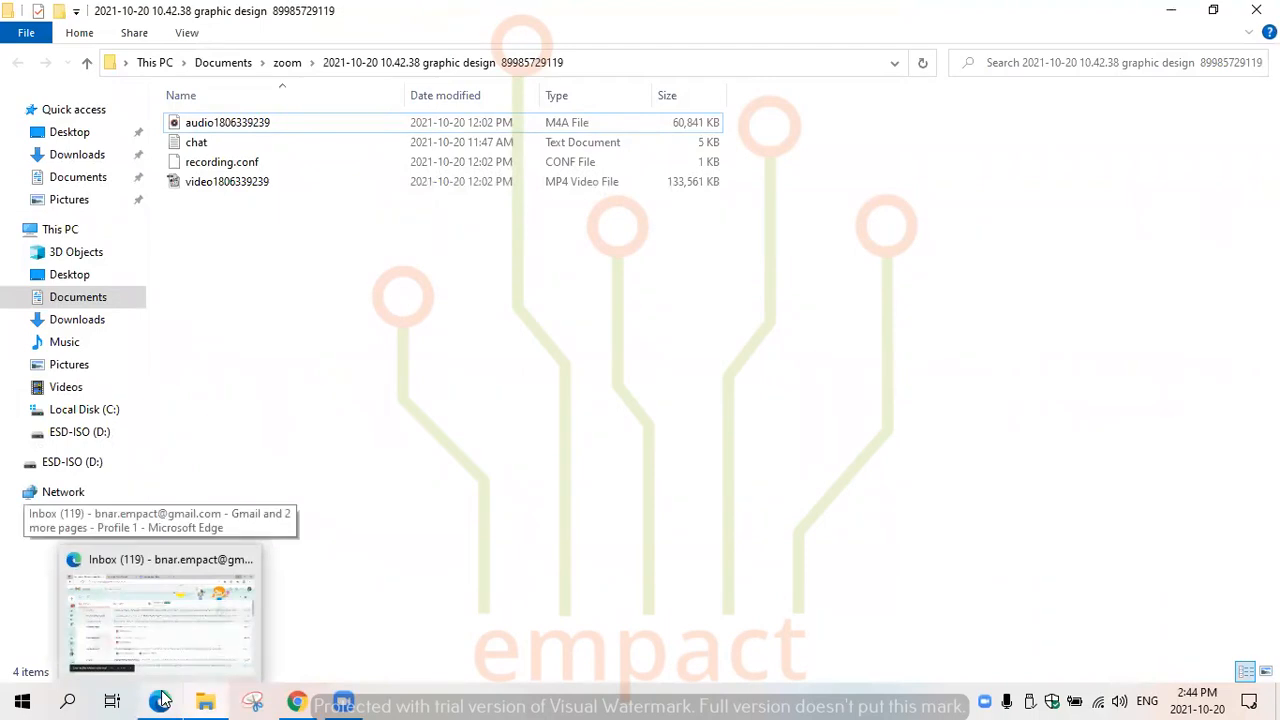
{"action": "left_click", "coordinate": [1171, 10]}
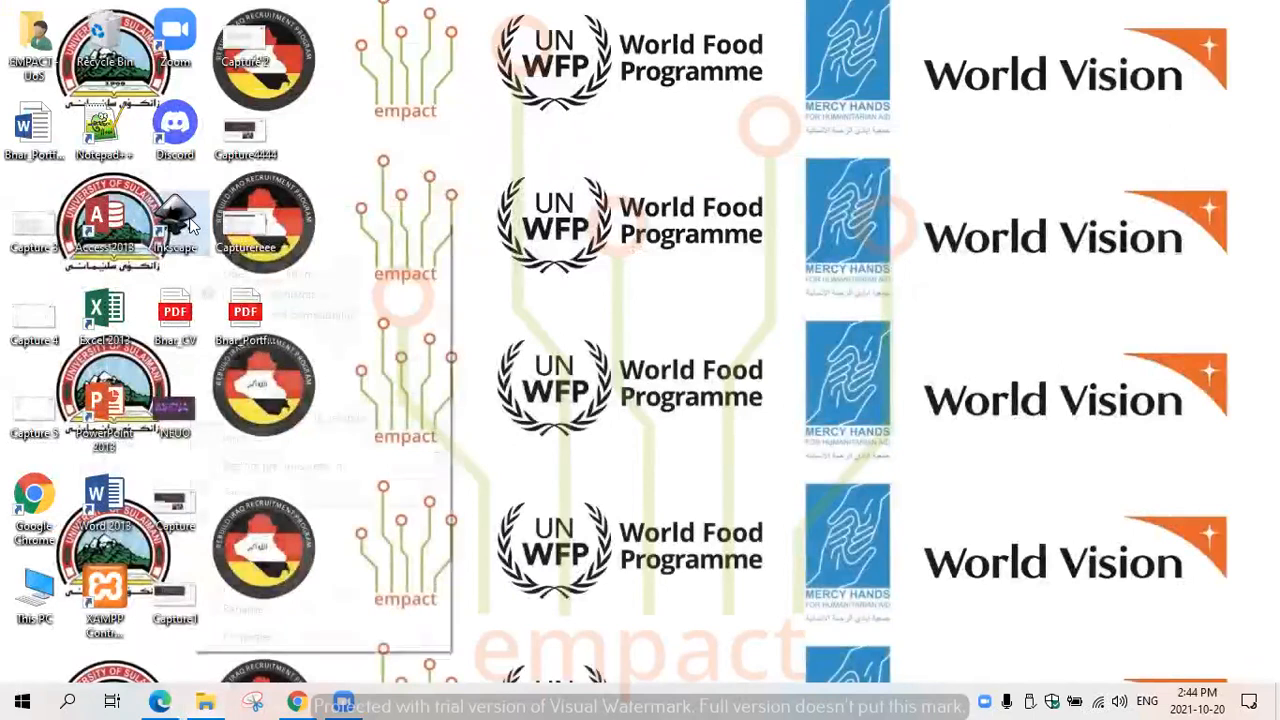
{"action": "right_click", "coordinate": [204, 219]}
{"action": "left_click", "coordinate": [236, 237]}
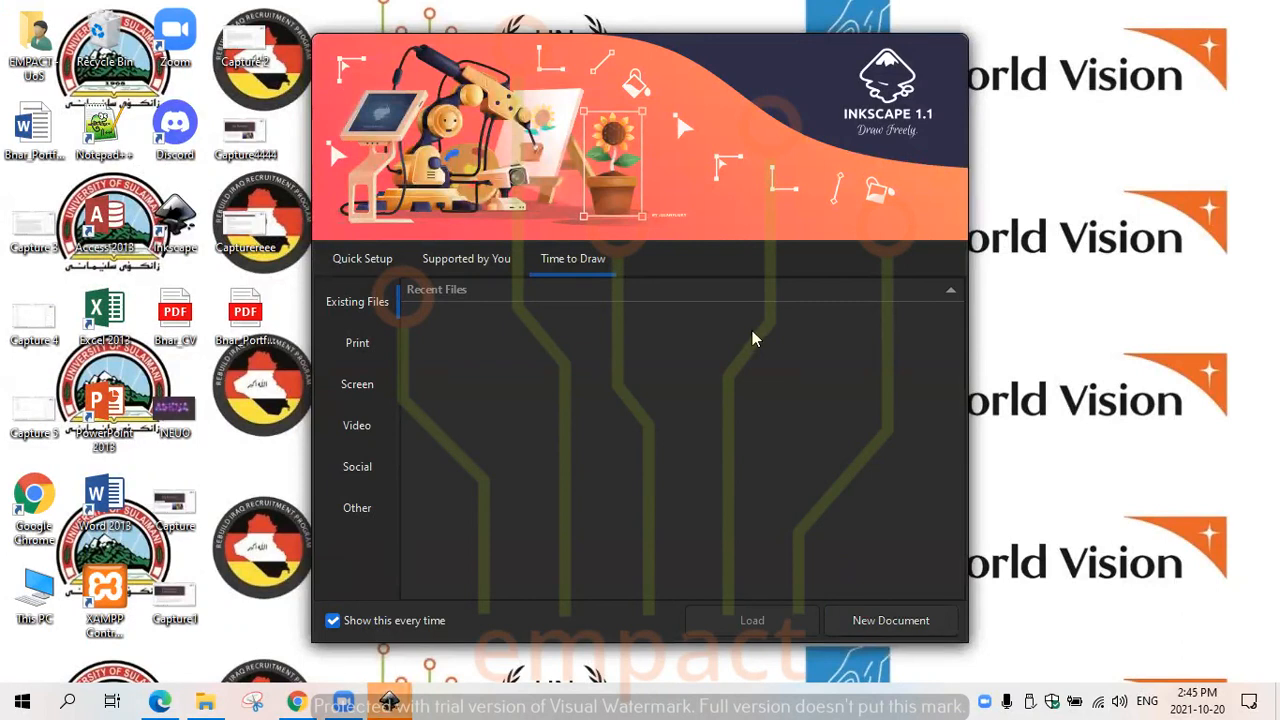
{"action": "left_click", "coordinate": [875, 625]}
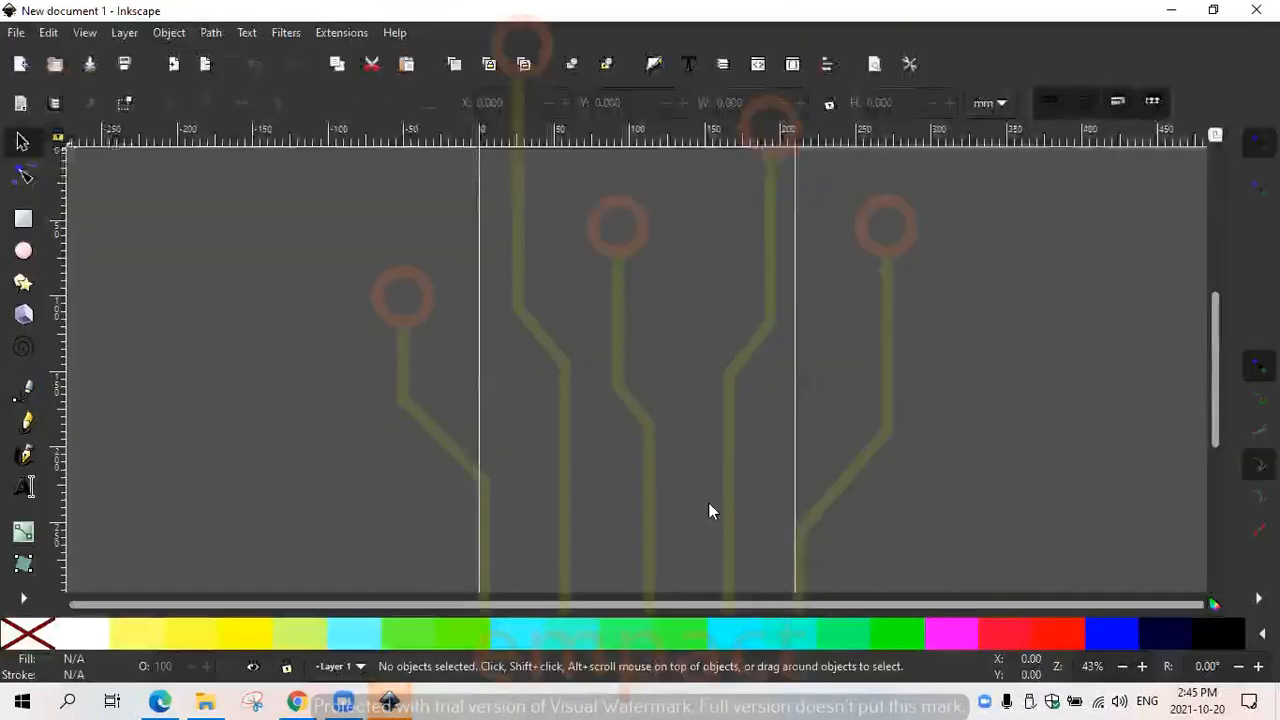
- Create a document from the A4 leaflet 3-fold Roll template
{"action": "left_click", "coordinate": [20, 32]}
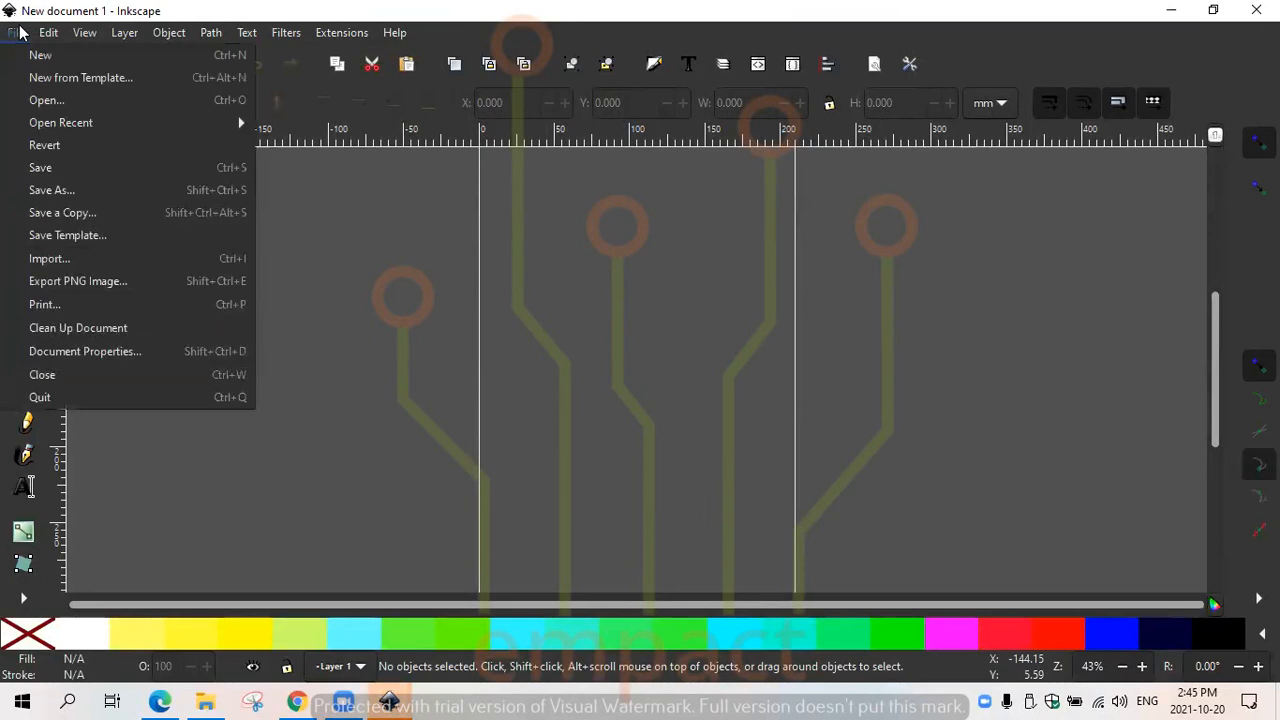
{"action": "left_click", "coordinate": [75, 80]}
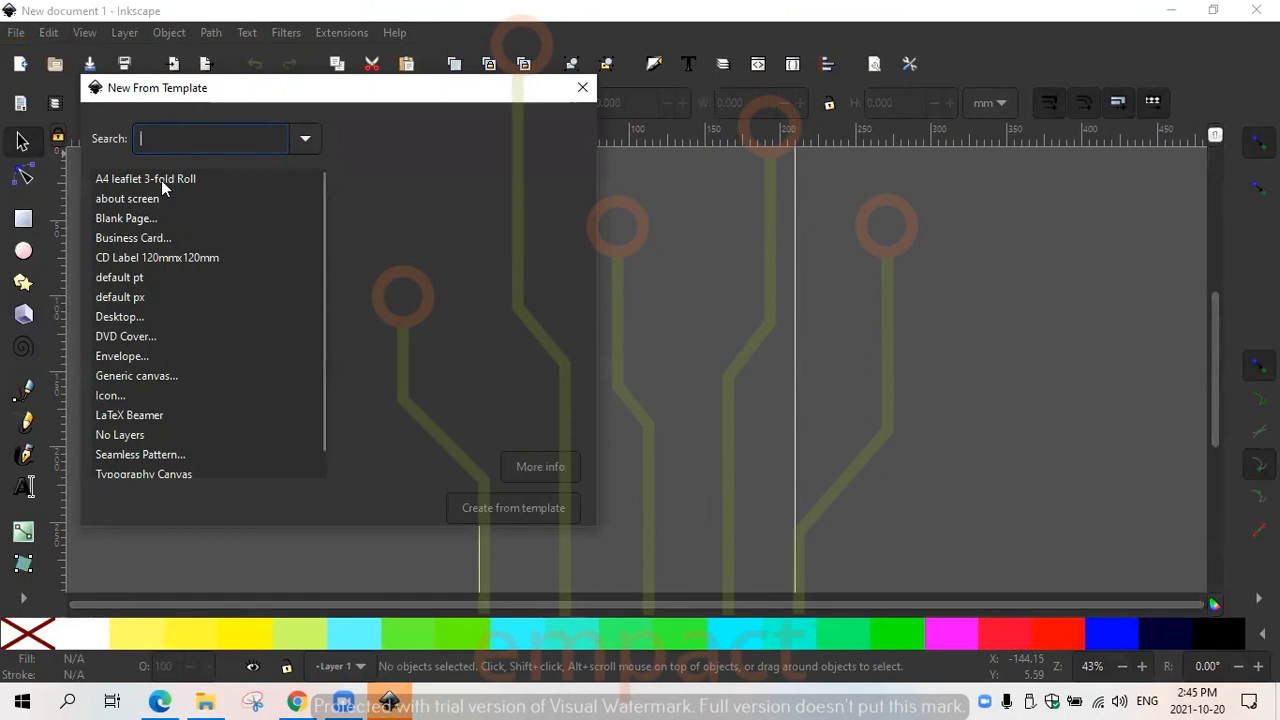
{"action": "left_click", "coordinate": [127, 222]}
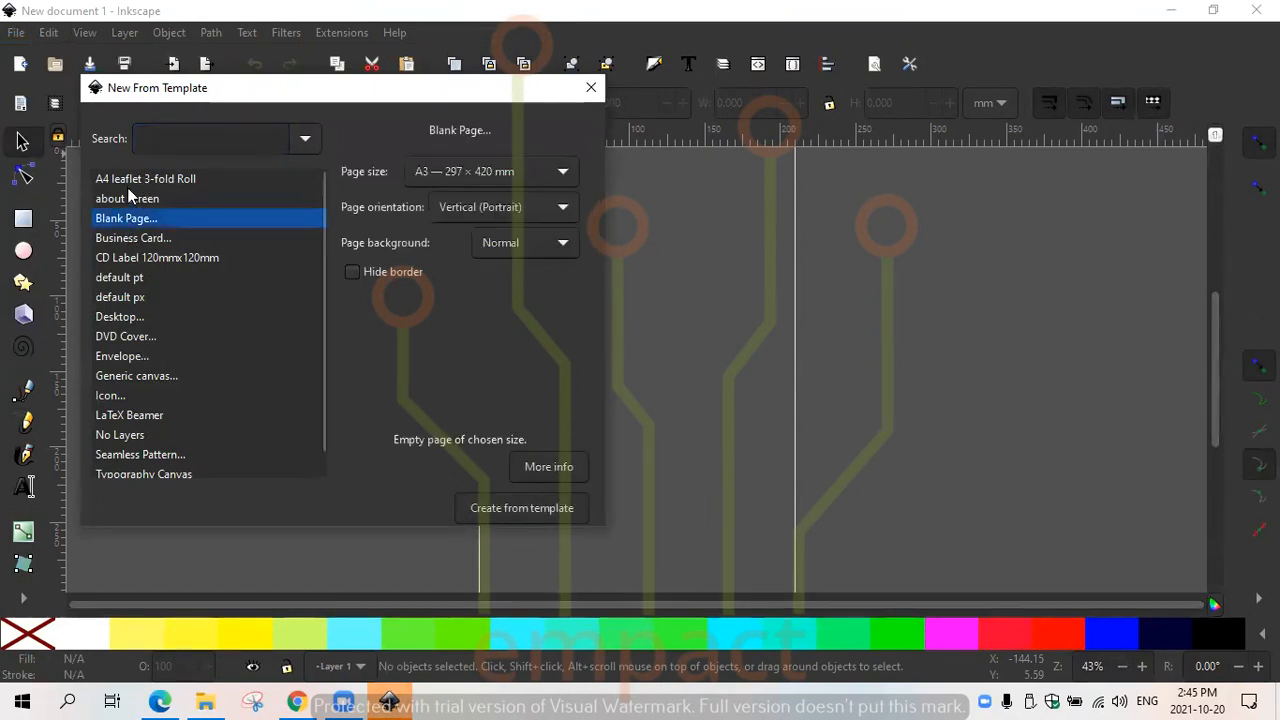
{"action": "left_click", "coordinate": [133, 180]}
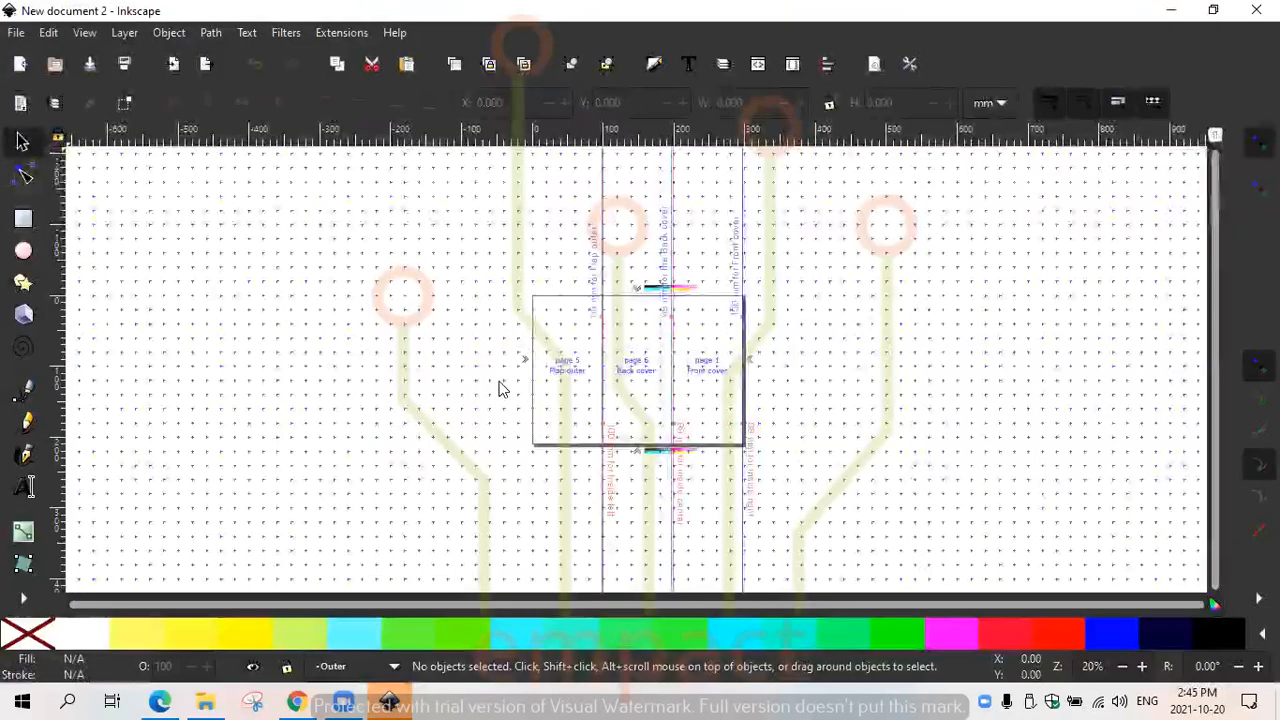
- Close the leaflet document and dismiss the internal error dialog
{"action": "left_click", "coordinate": [1256, 9]}
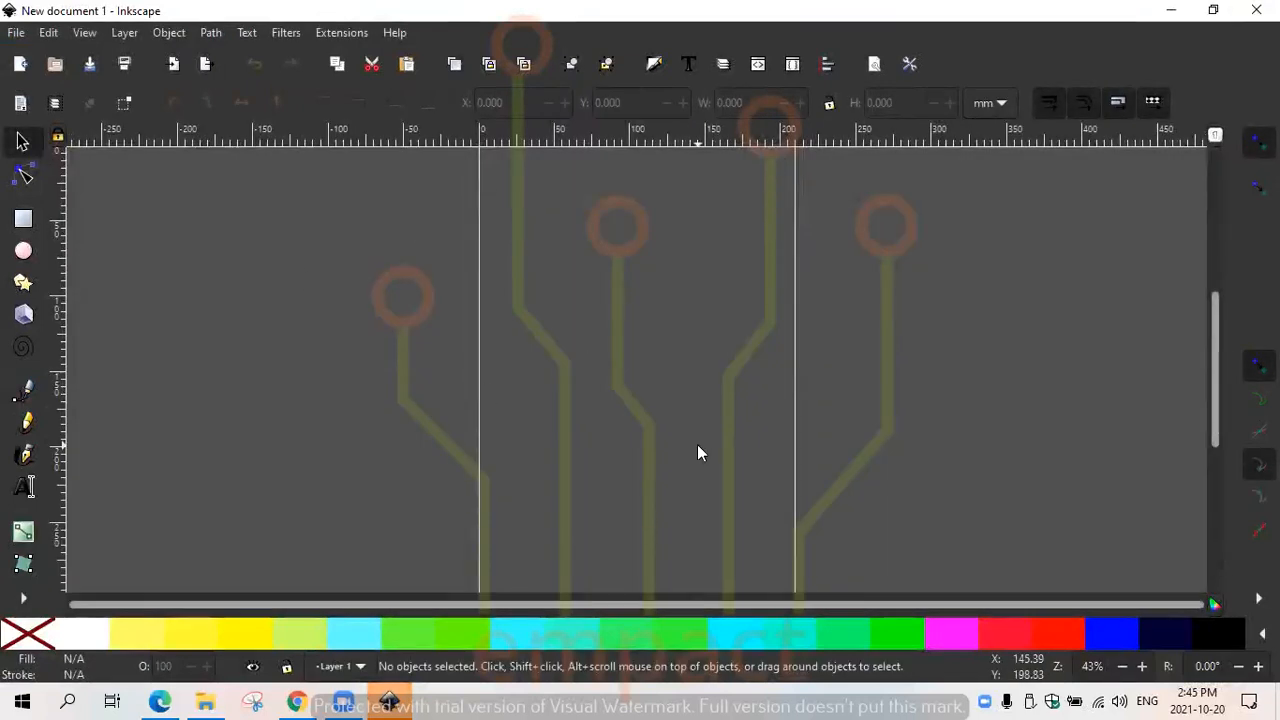
{"action": "left_click", "coordinate": [81, 35]}
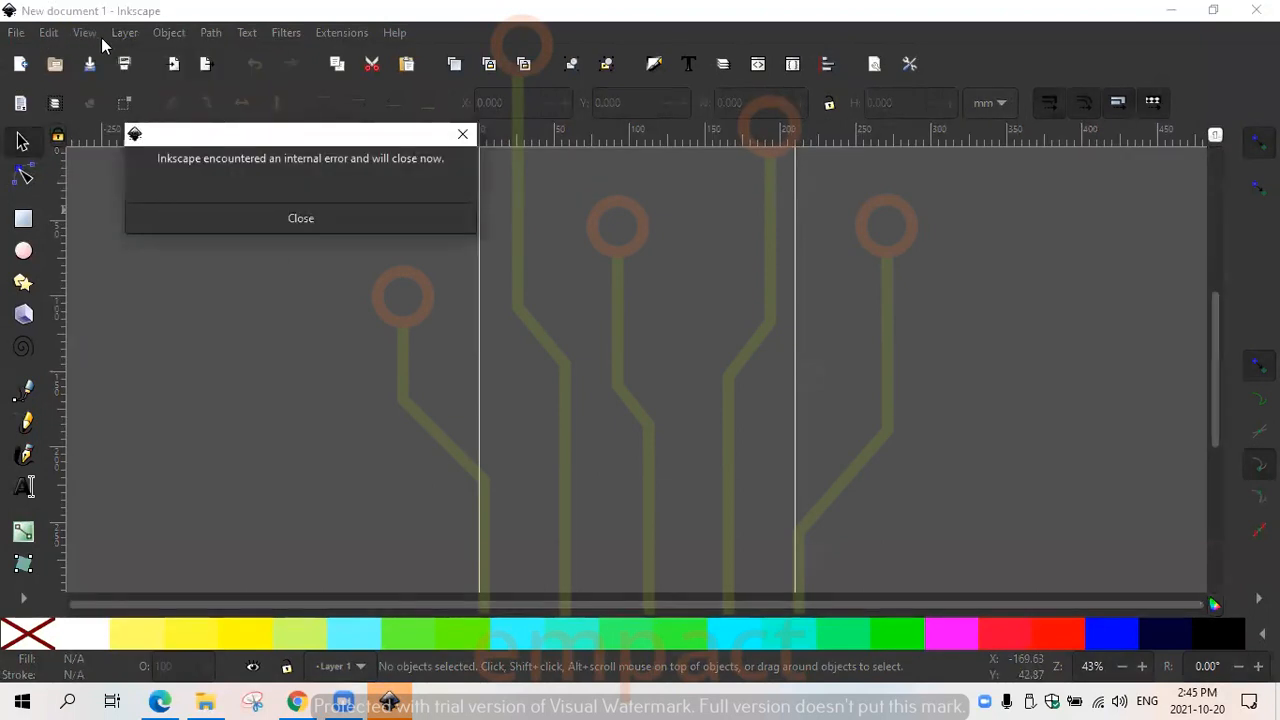
{"action": "left_click", "coordinate": [301, 220]}
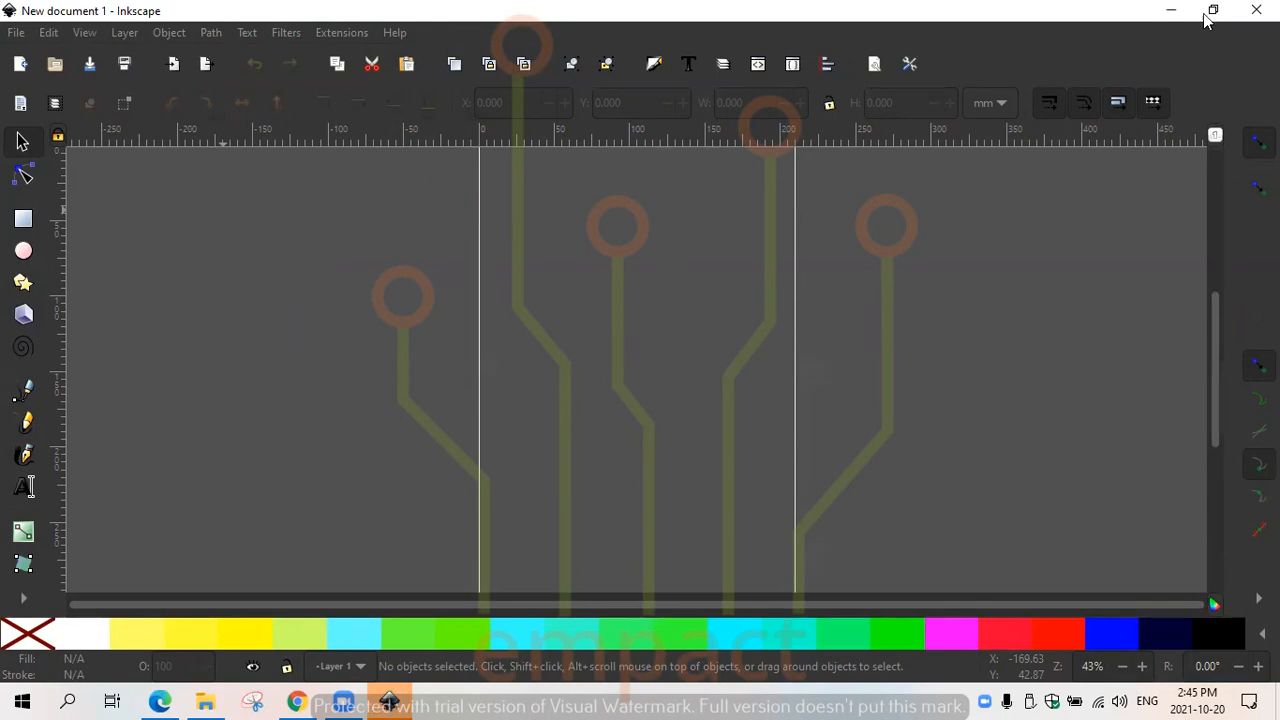
- Switch to the Edge browser, shrink its window and open the Google homepage in a new tab via a search for google
{"action": "left_click", "coordinate": [160, 700]}
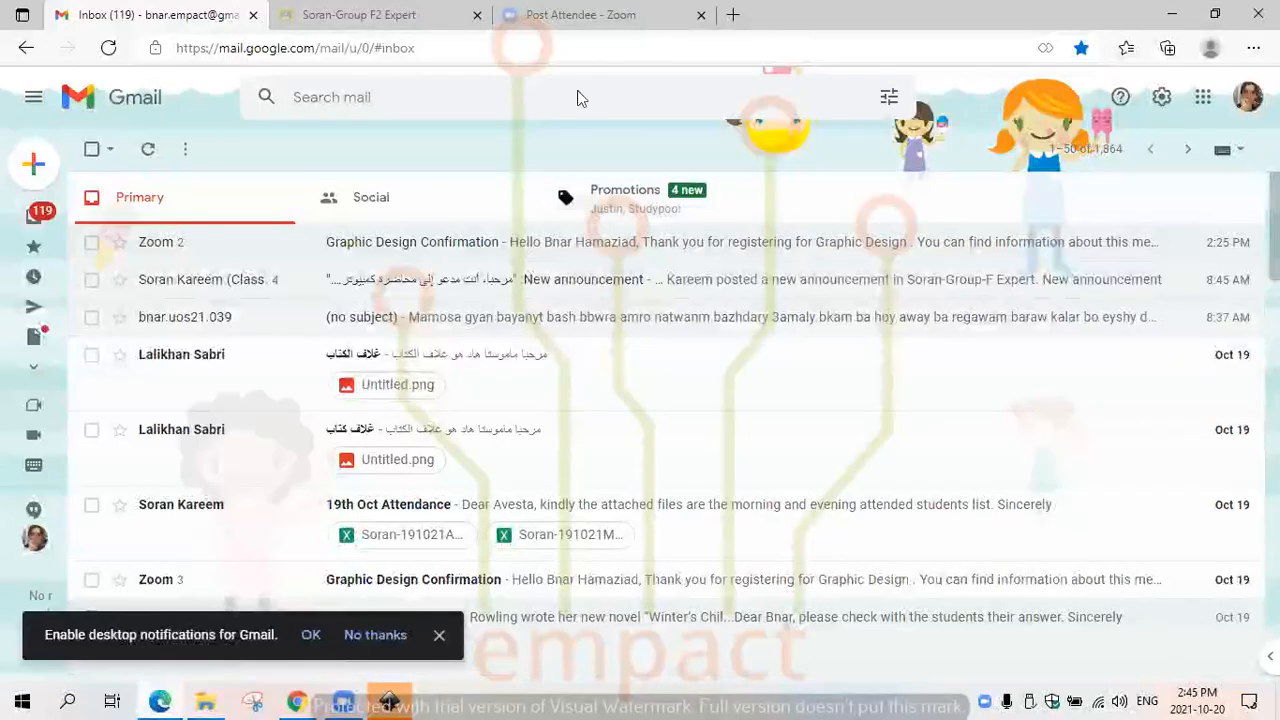
{"action": "left_click", "coordinate": [1215, 14]}
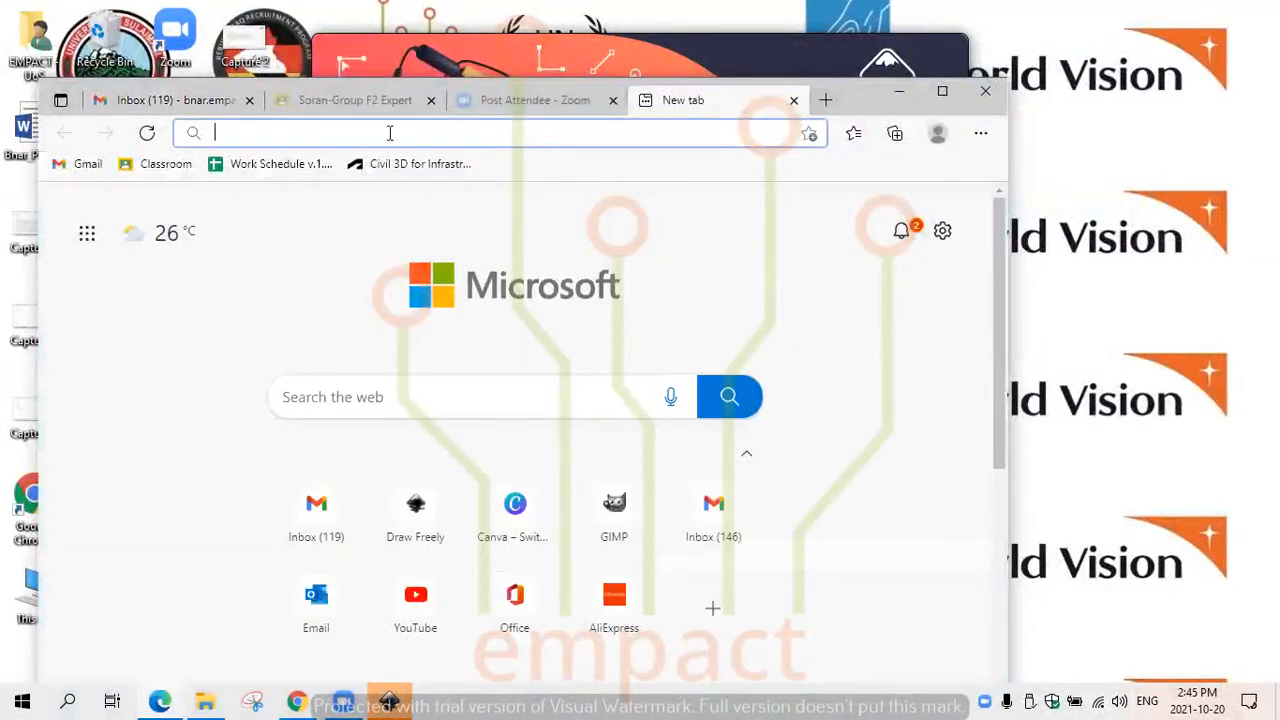
{"action": "type", "text": "google"}
{"action": "key", "text": "Return"}
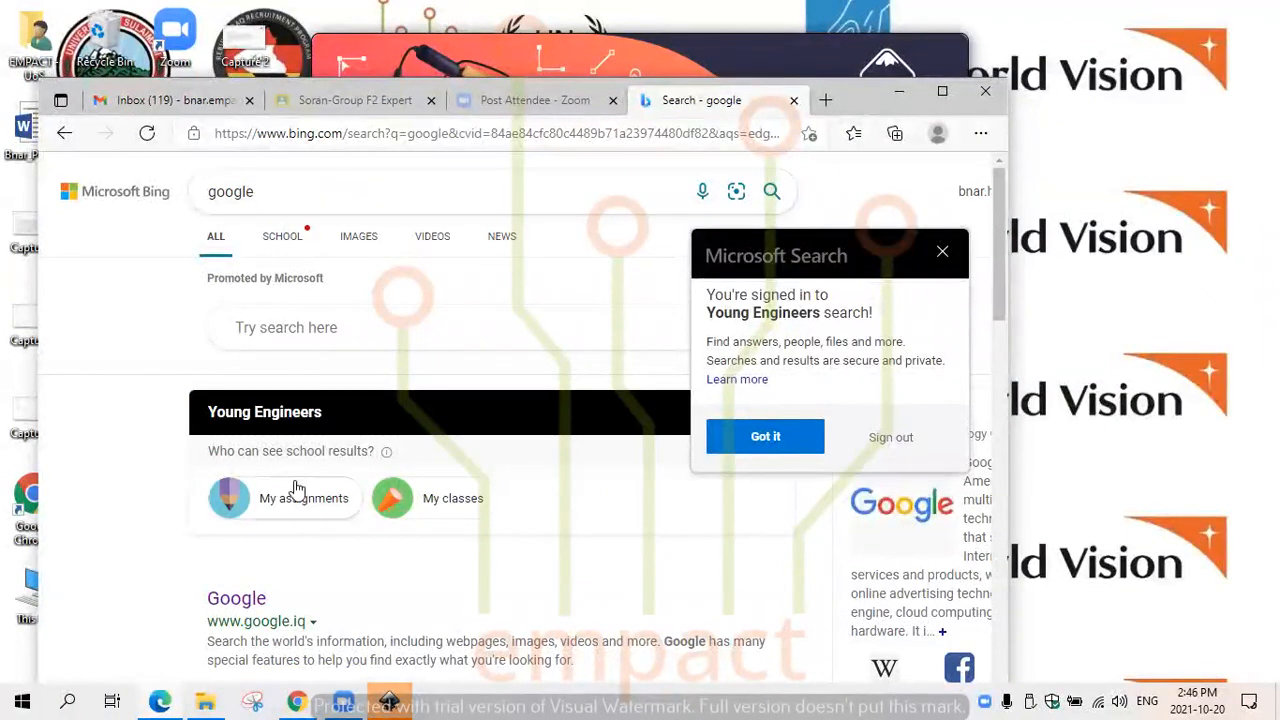
{"action": "left_click", "coordinate": [240, 602]}
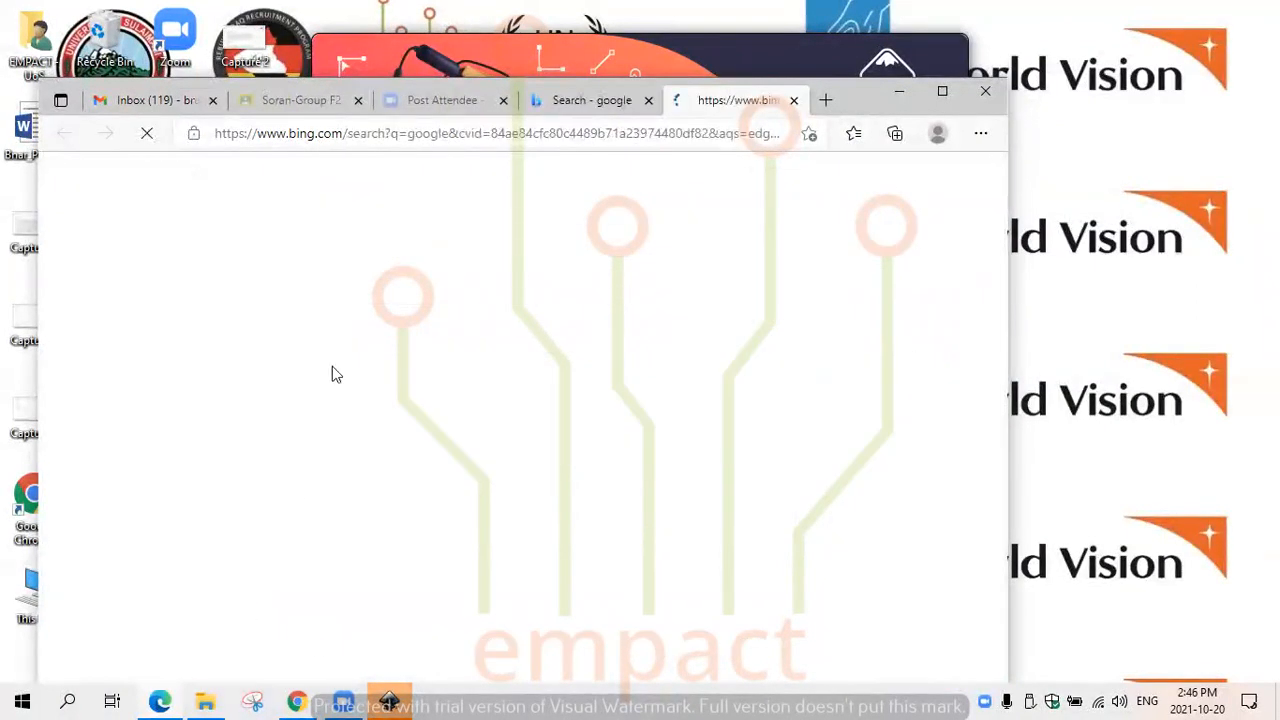
{"action": "left_click", "coordinate": [519, 339]}
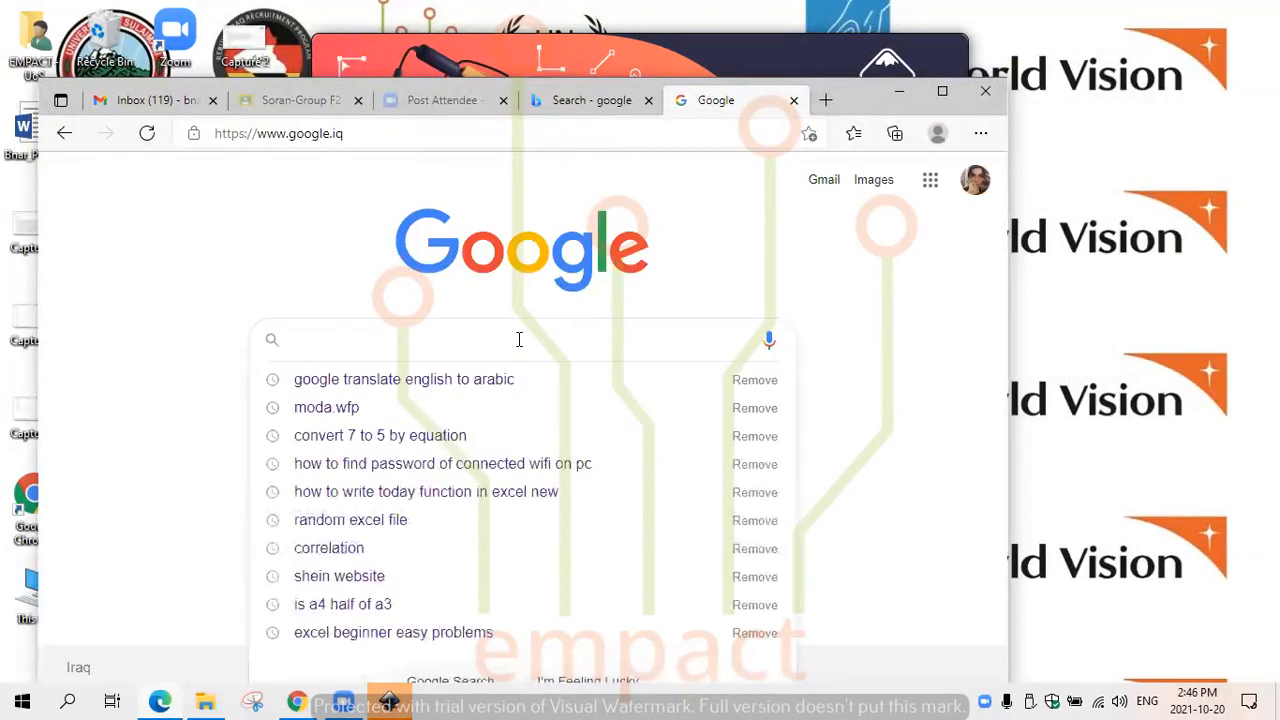
- Close the extra Inkscape 1.1 welcome window, leaving only one open
{"action": "left_click", "coordinate": [398, 697]}
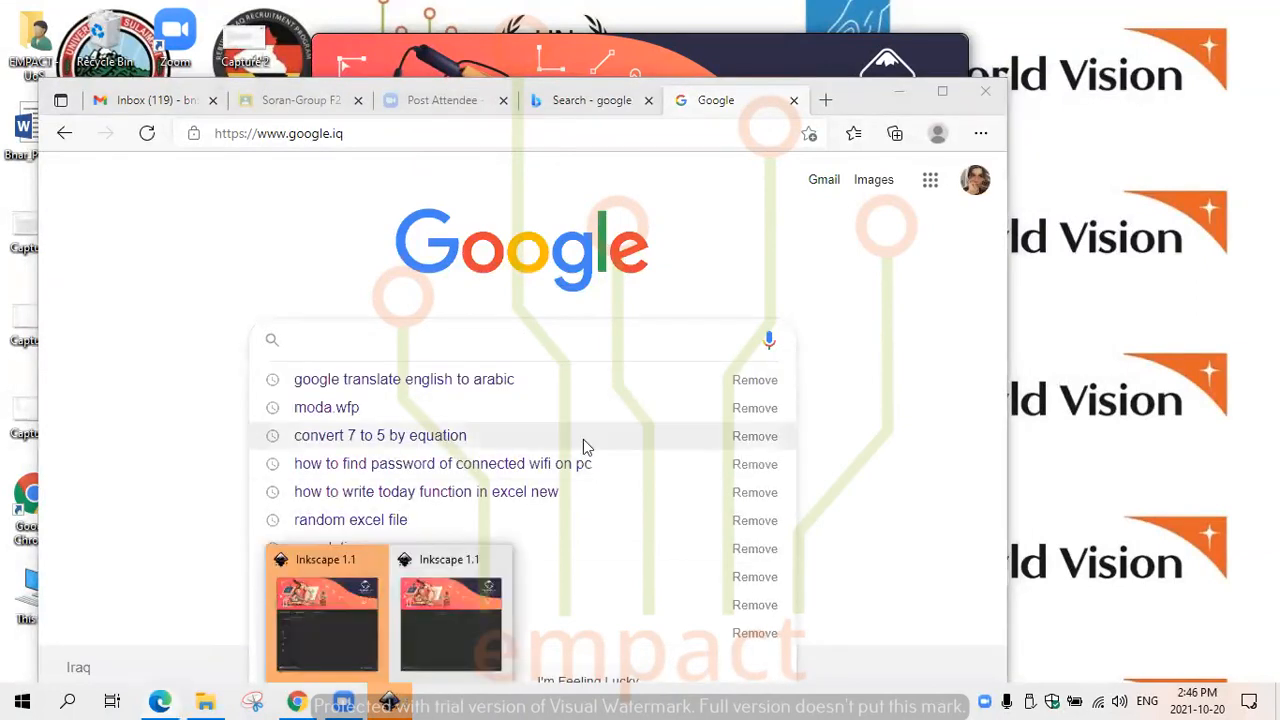
{"action": "left_click", "coordinate": [375, 561]}
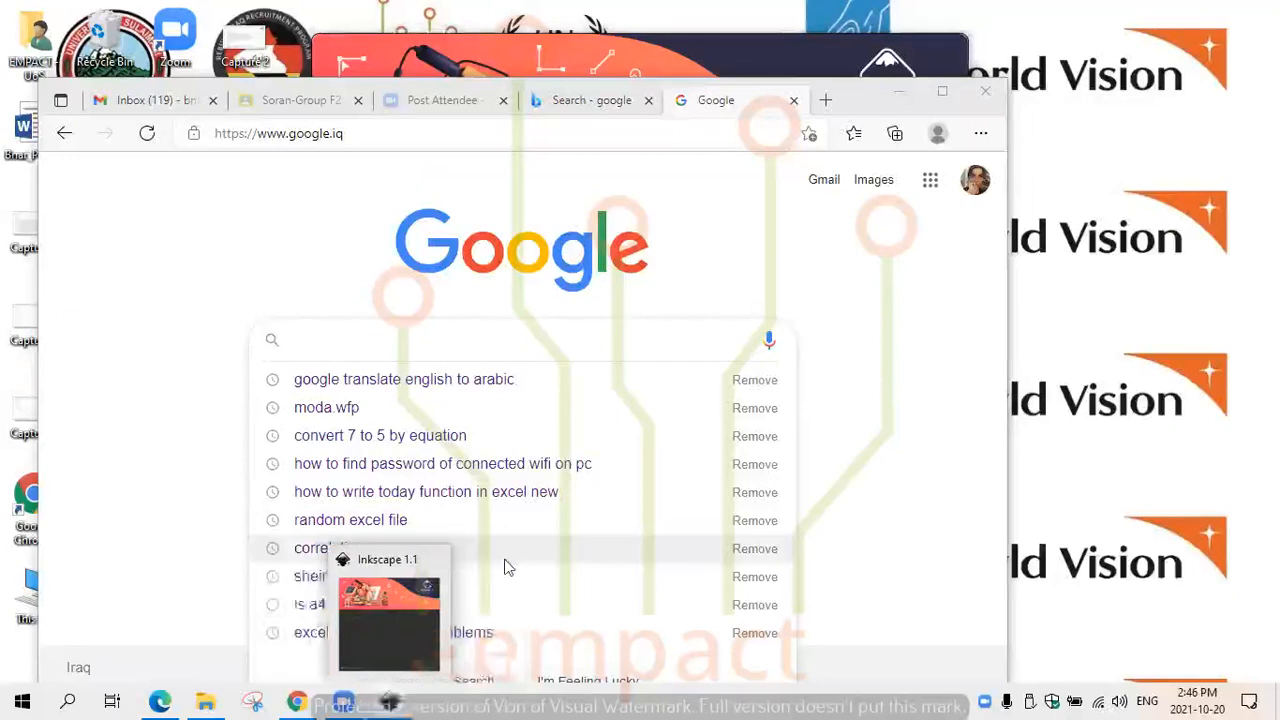
- Search Google for "Oprah" and switch to the image results
{"action": "left_click", "coordinate": [427, 348]}
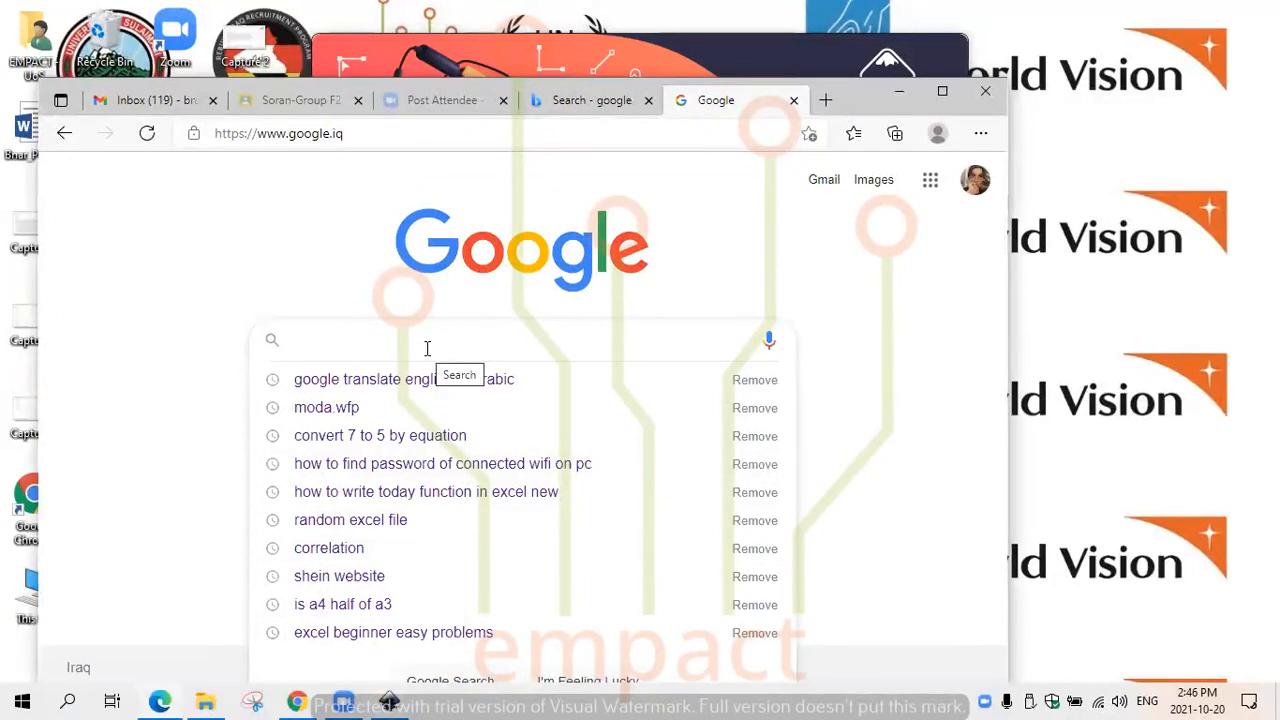
{"action": "type", "text": "Oprah"}
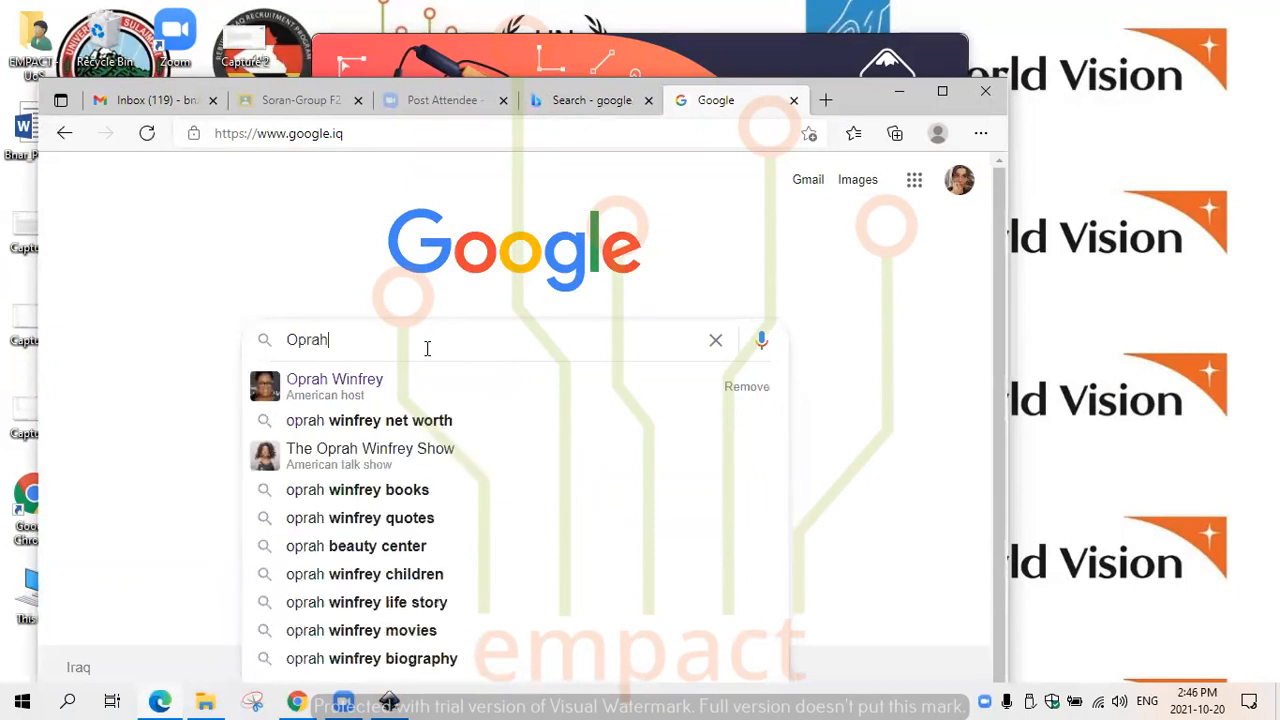
{"action": "key", "text": "Return"}
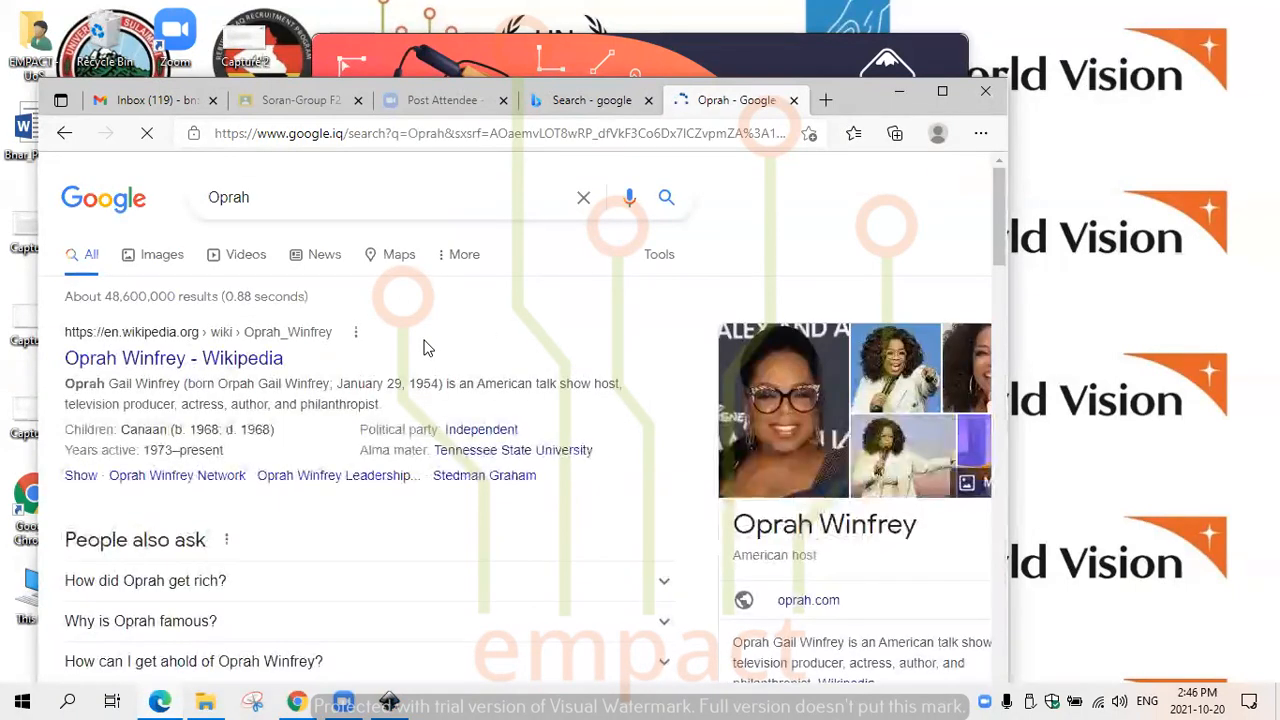
{"action": "left_click", "coordinate": [155, 254]}
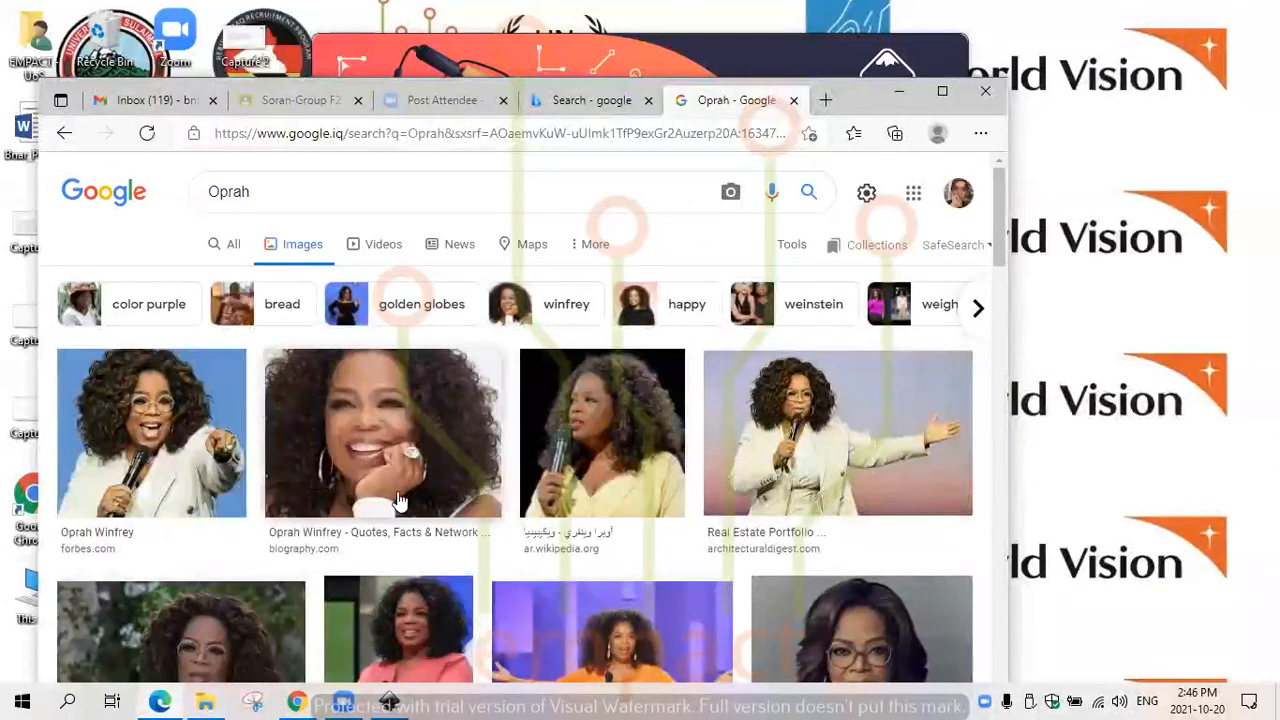
- Copy the first image result, the Forbes photo with the blue background
{"action": "left_click", "coordinate": [150, 432]}
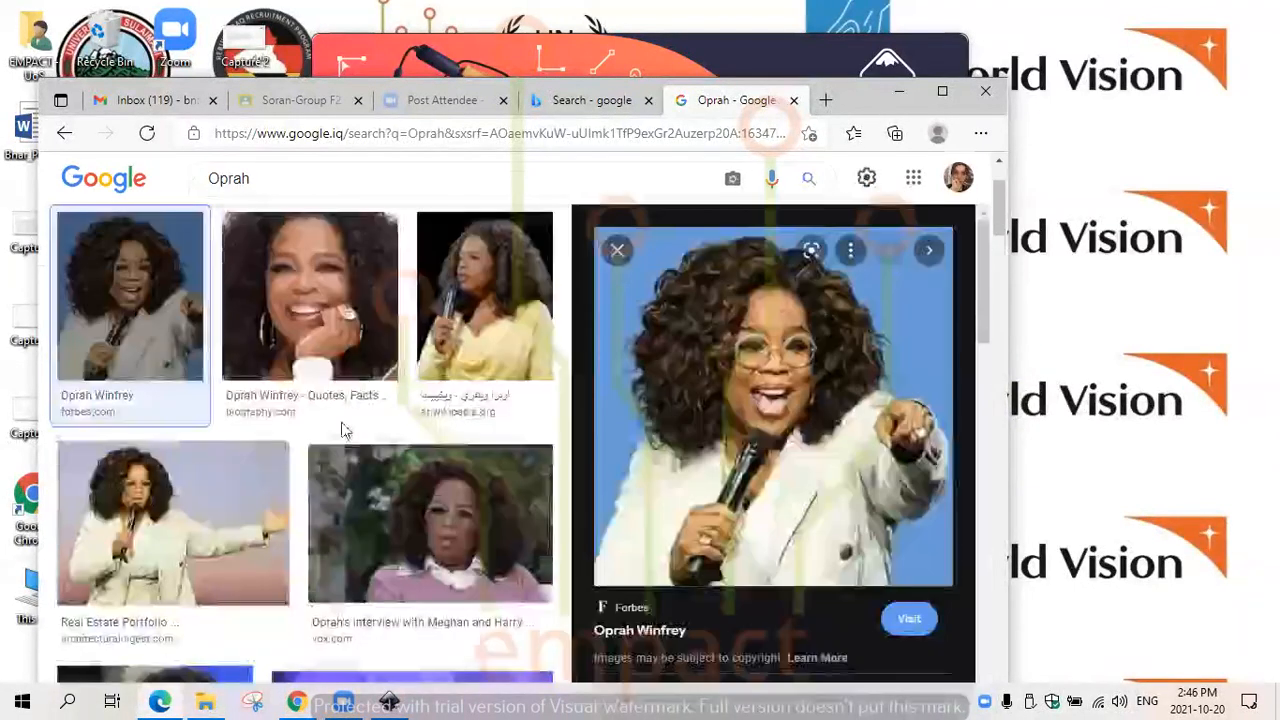
{"action": "right_click", "coordinate": [806, 396]}
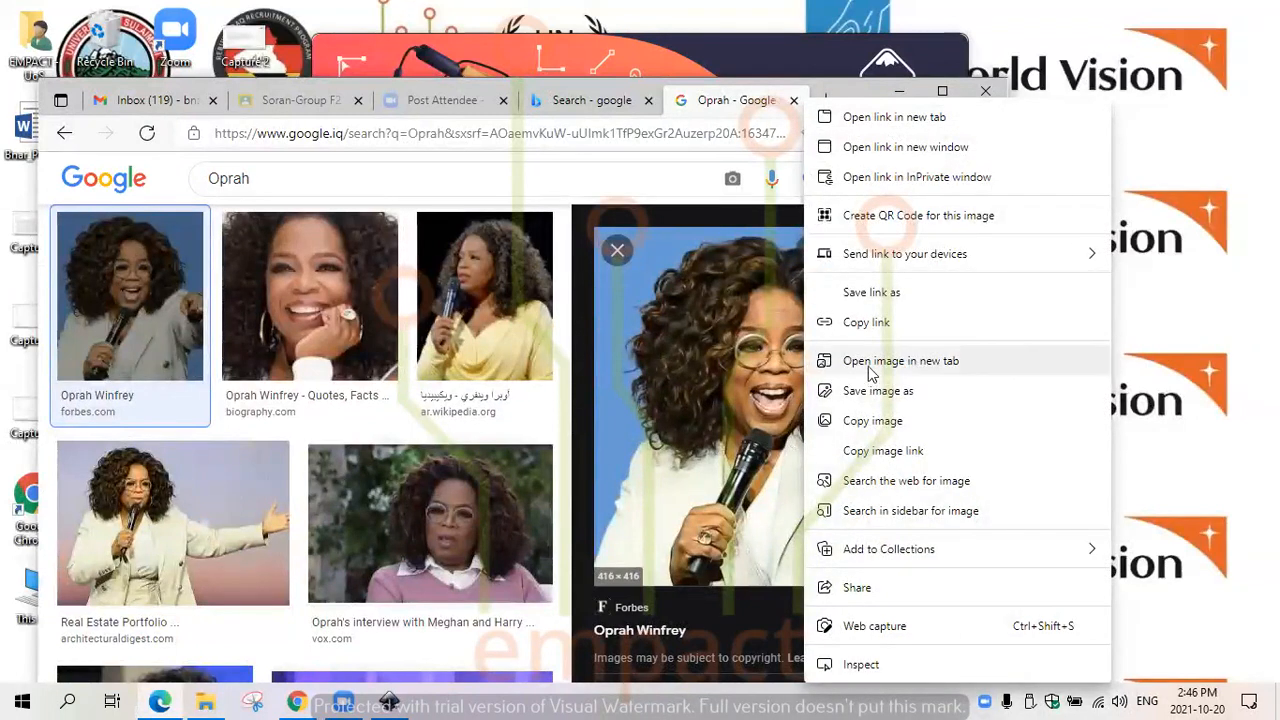
{"action": "left_click", "coordinate": [872, 421]}
{"action": "left_click_drag", "start_coordinate": [984, 304], "coordinate": [1023, 291]}
- Change the image search to "oprah winfrey transparent background"
{"action": "left_click", "coordinate": [351, 176]}
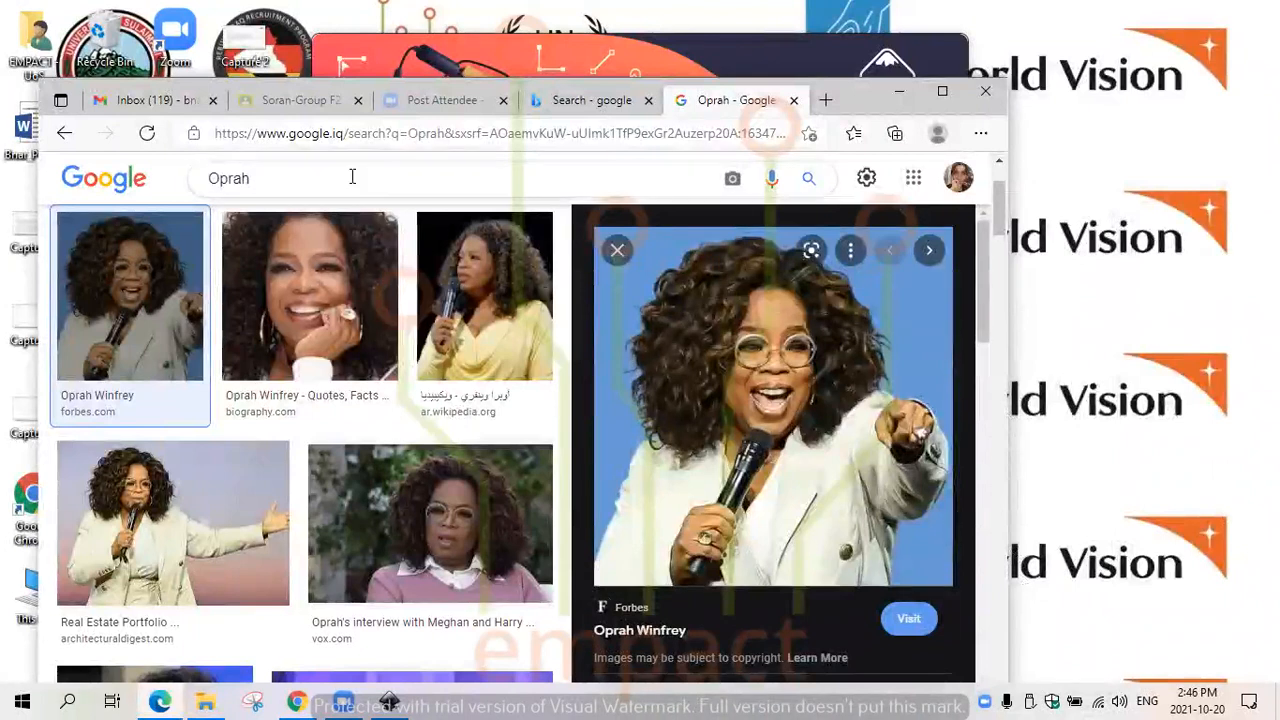
{"action": "type", "text": "winfrey "}
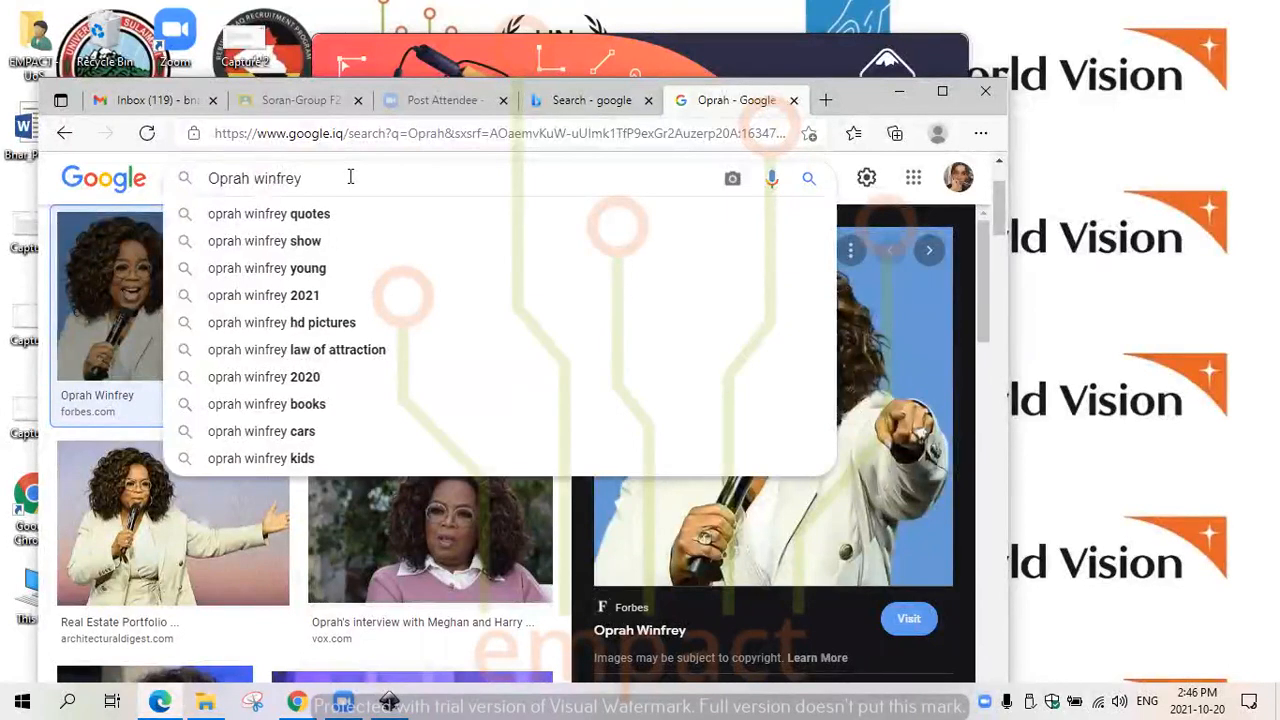
{"action": "type", "text": "transpa"}
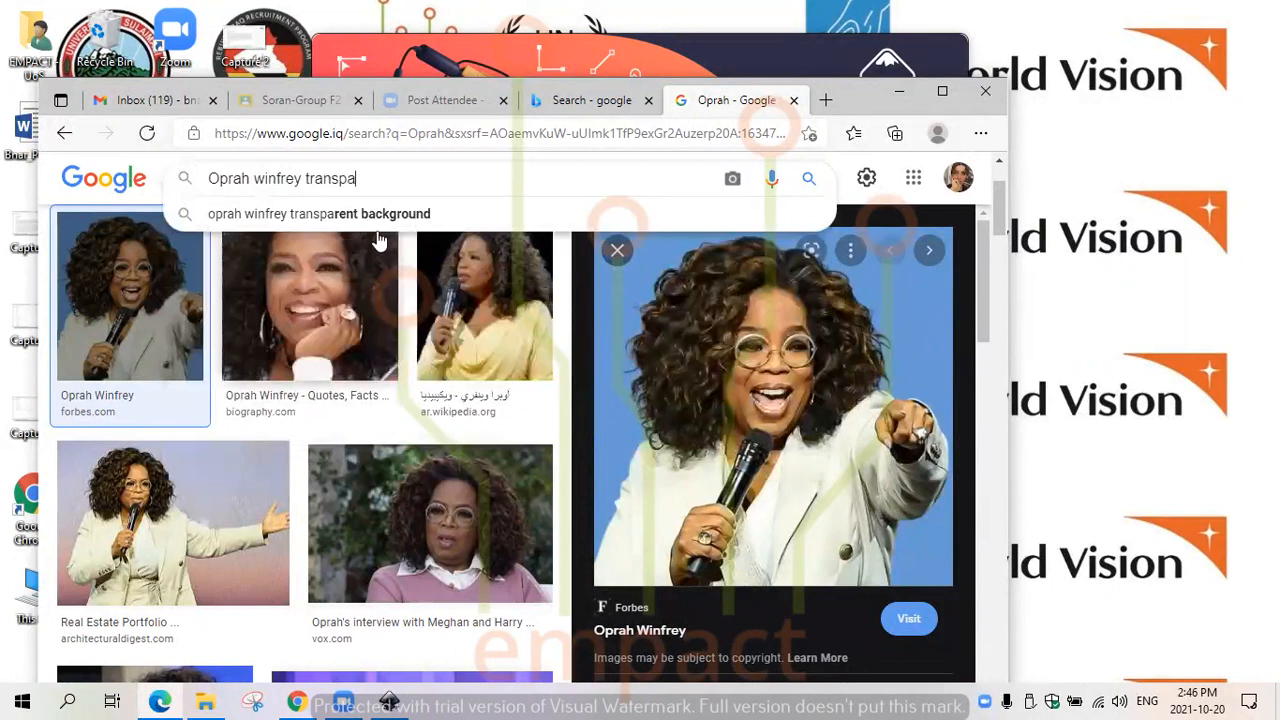
{"action": "left_click", "coordinate": [380, 216]}
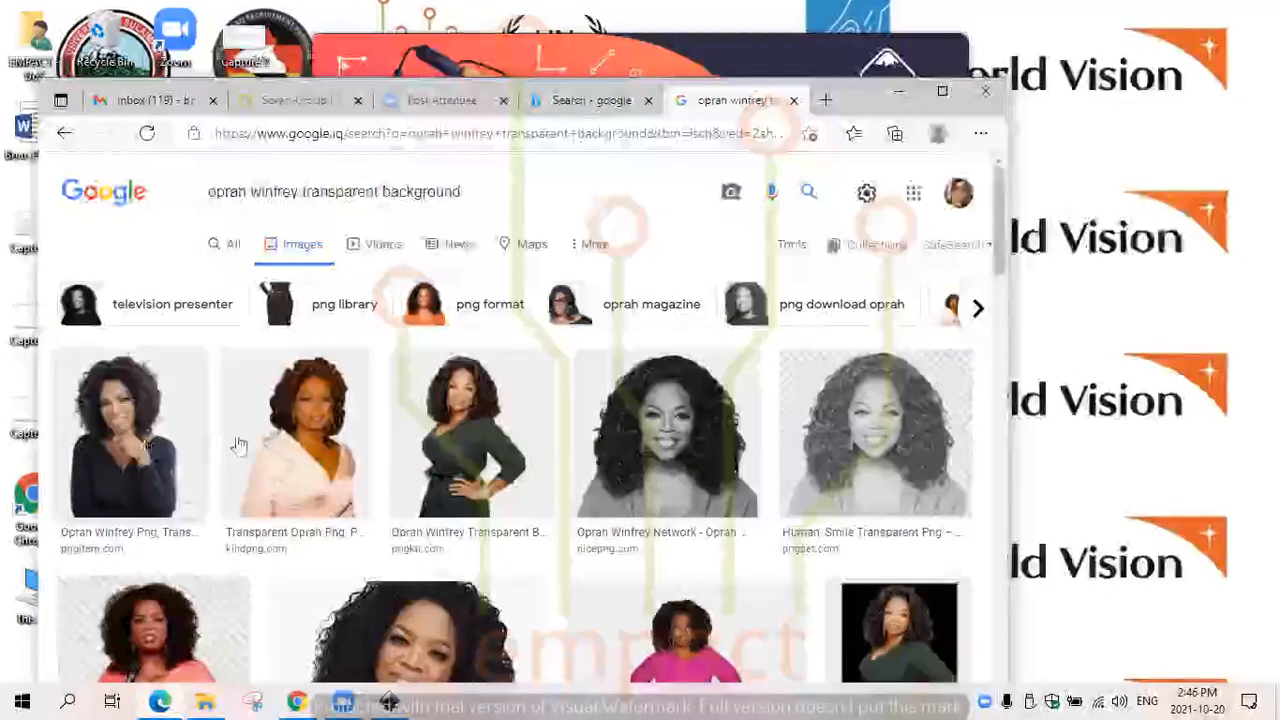
- Preview several of the transparent-background portraits and browse further down the image results
{"action": "left_click", "coordinate": [155, 452]}
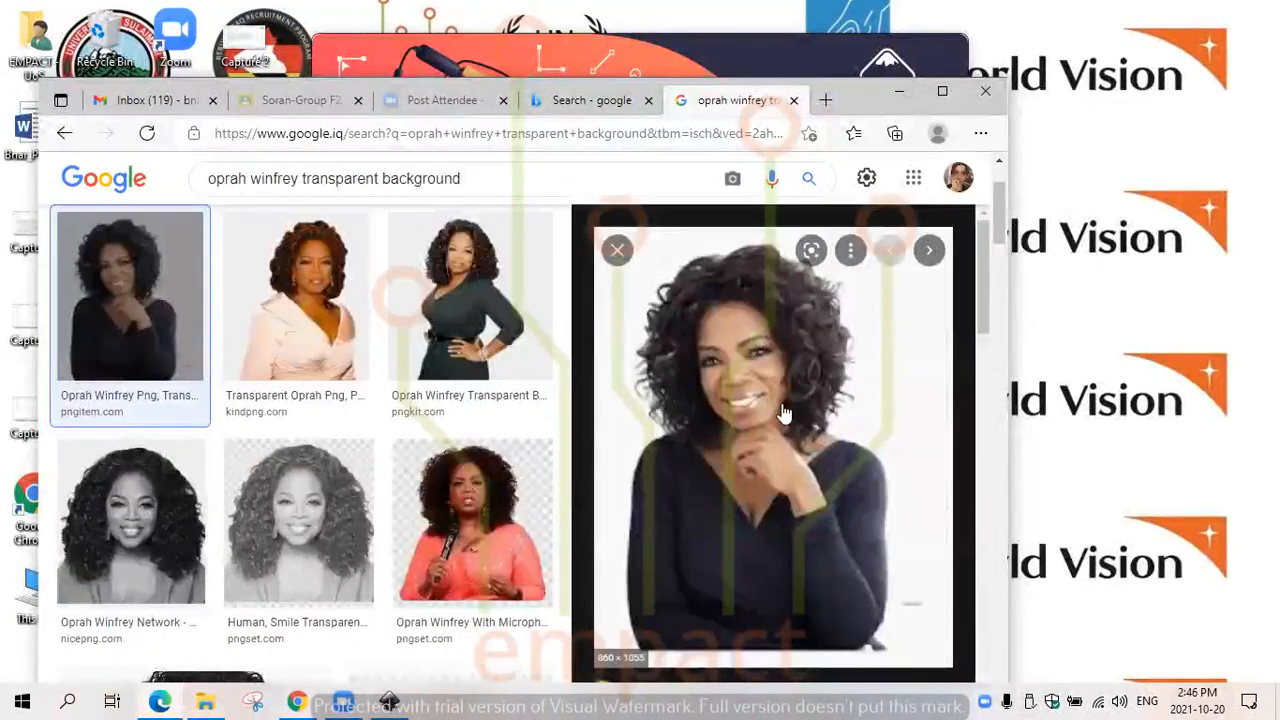
{"action": "left_click", "coordinate": [457, 509]}
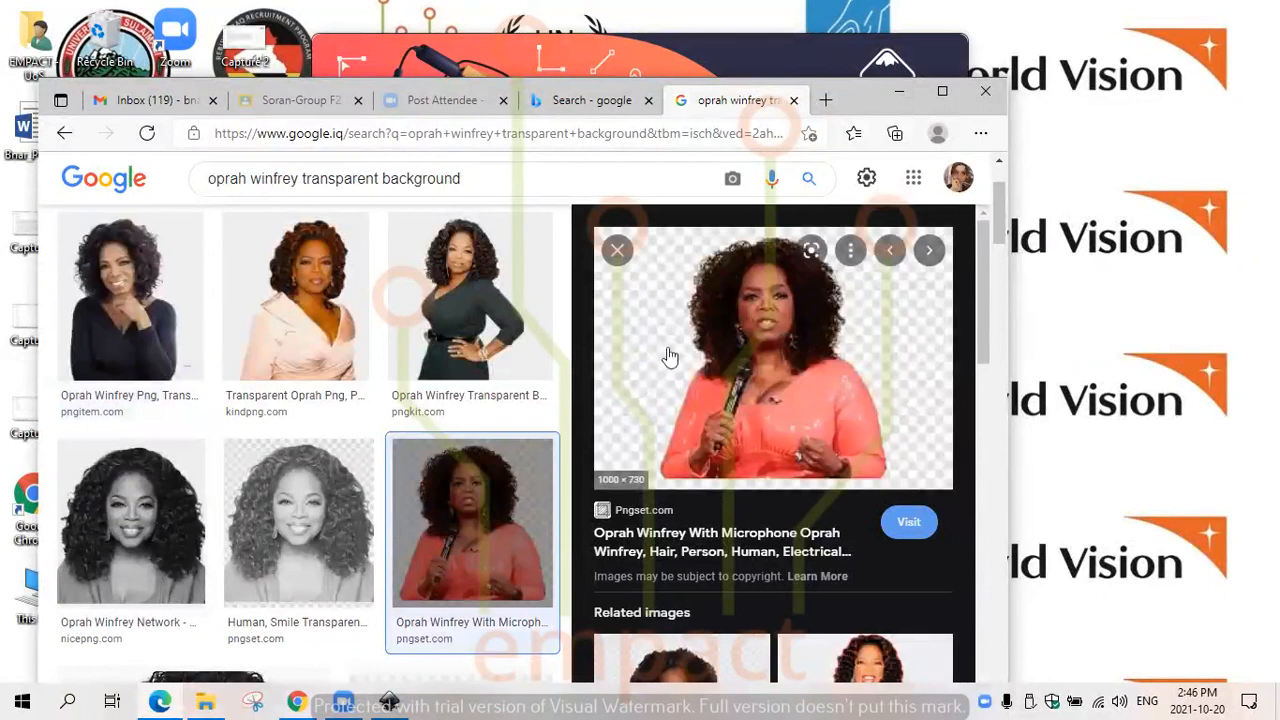
{"action": "left_click", "coordinate": [315, 520]}
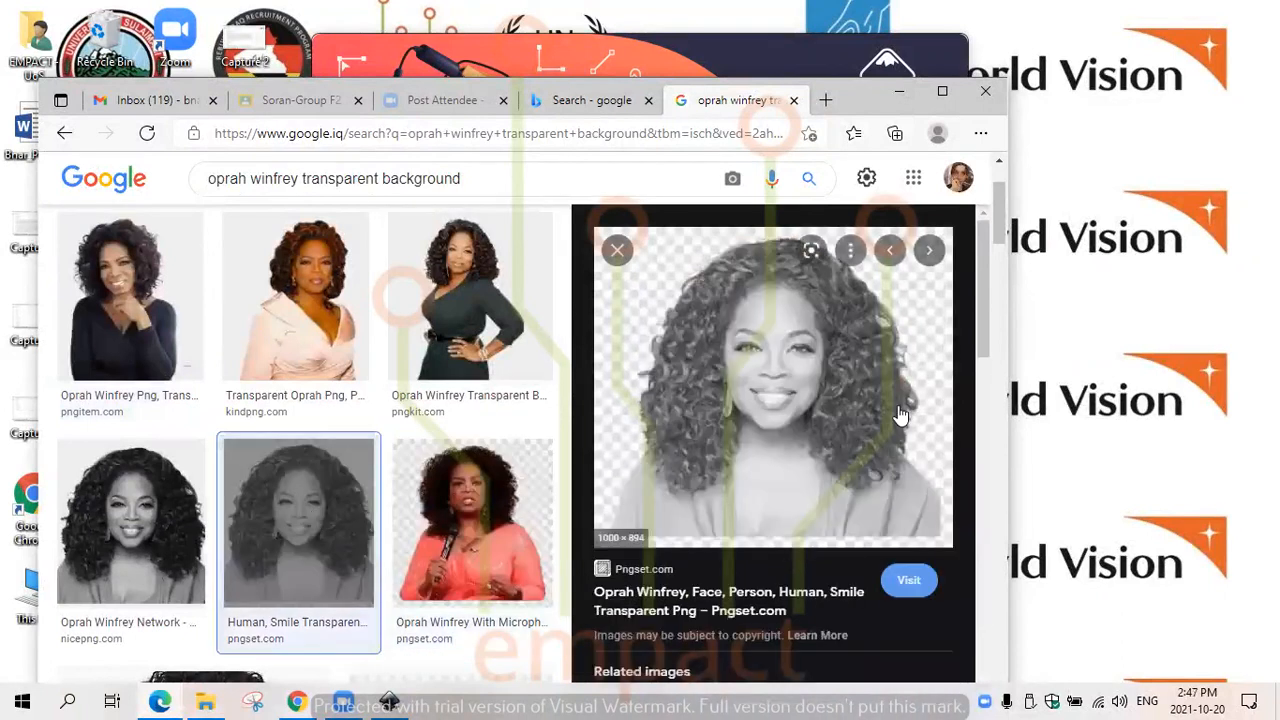
{"action": "scroll", "coordinate": [978, 410], "scroll_direction": "down", "scroll_amount": 5}
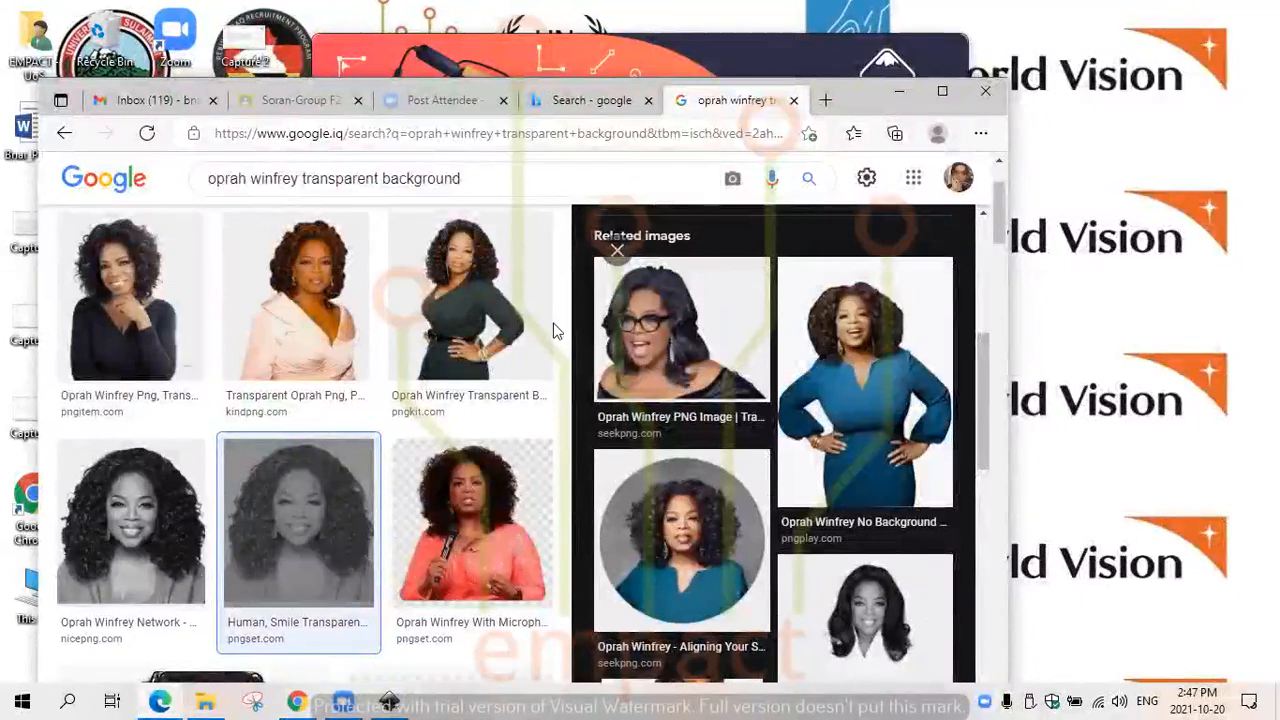
{"action": "left_click", "coordinate": [617, 250]}
{"action": "left_click_drag", "start_coordinate": [1003, 257], "coordinate": [1007, 410]}
- Copy the "Network Cartoon" image from subpng and minimize the browser to get back to Inkscape
{"action": "left_click", "coordinate": [859, 550]}
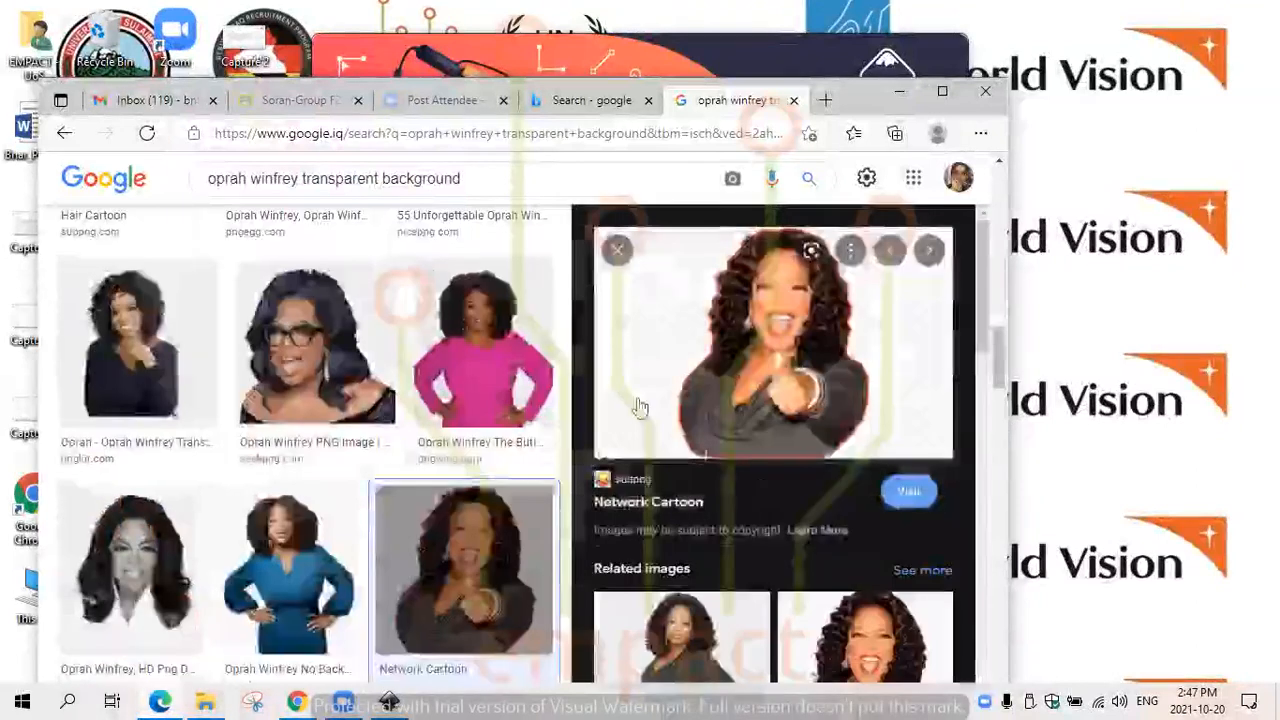
{"action": "right_click", "coordinate": [800, 358]}
{"action": "left_click", "coordinate": [852, 428]}
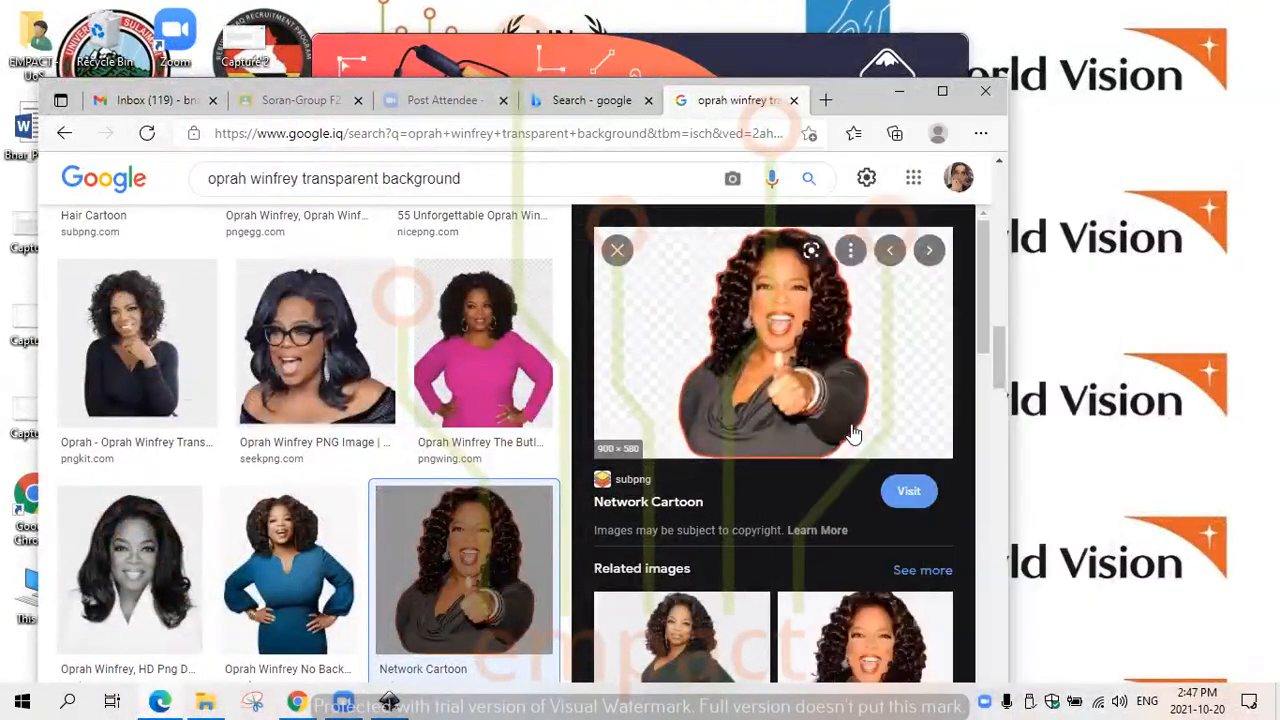
{"action": "left_click", "coordinate": [911, 96]}
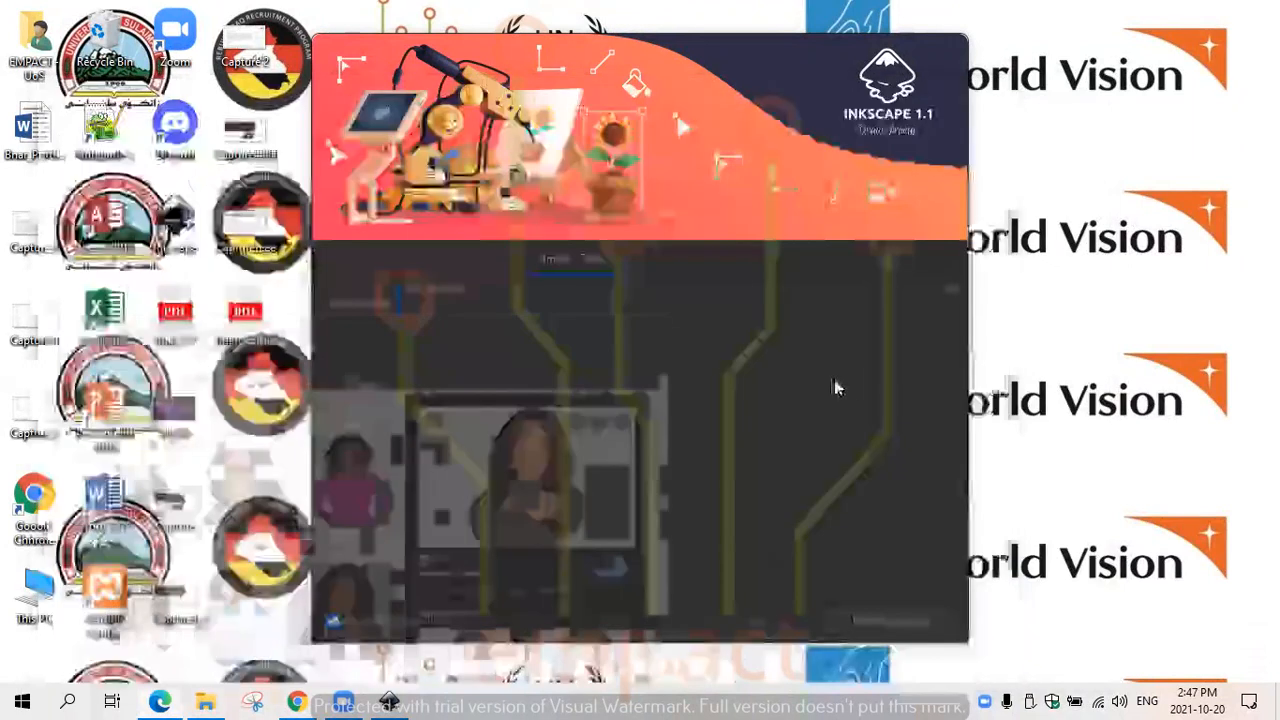
- Paste the copied portrait into a new document and shrink it to about 193 × 130 mm so it fits the page width
{"action": "left_click", "coordinate": [886, 620]}
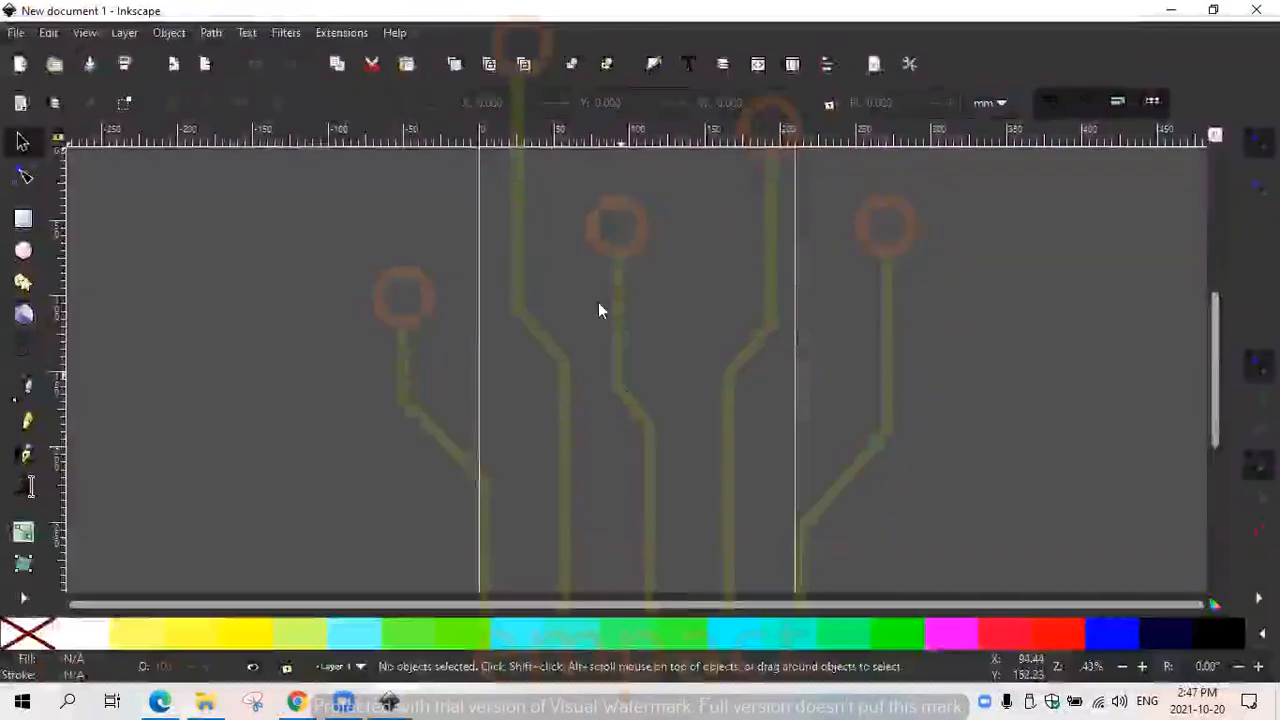
{"action": "right_click", "coordinate": [590, 268]}
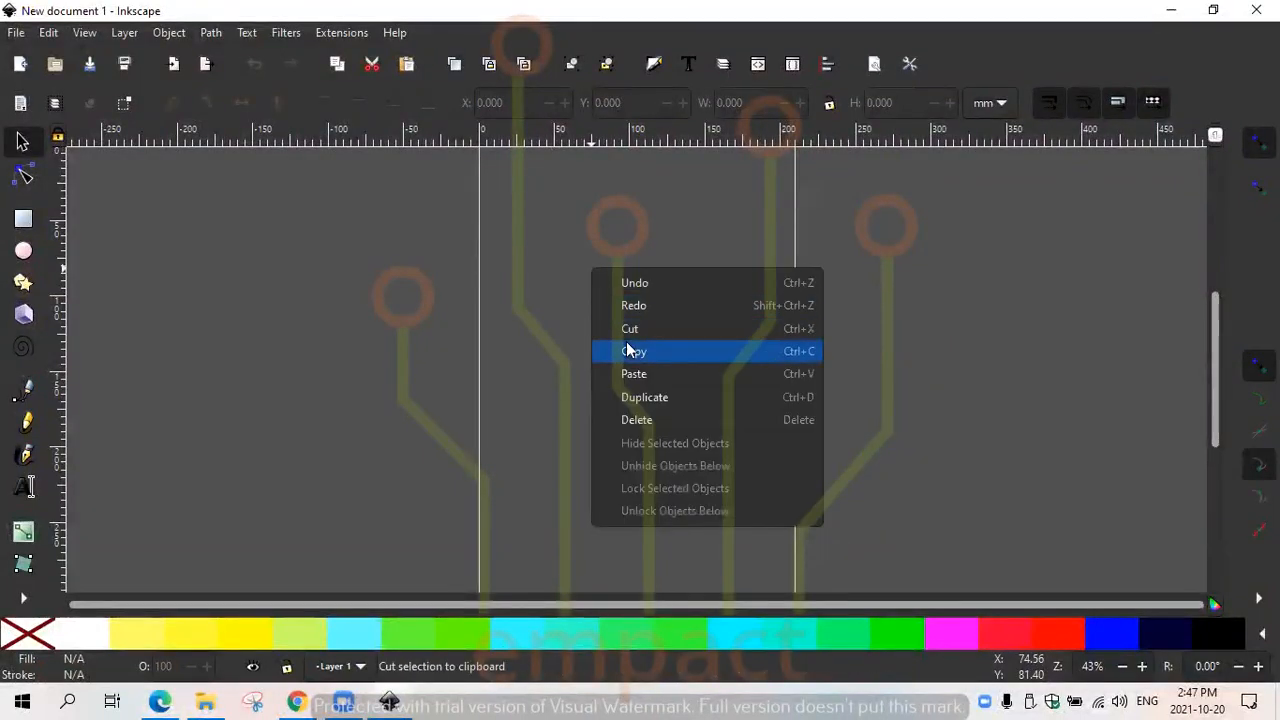
{"action": "left_click", "coordinate": [634, 374]}
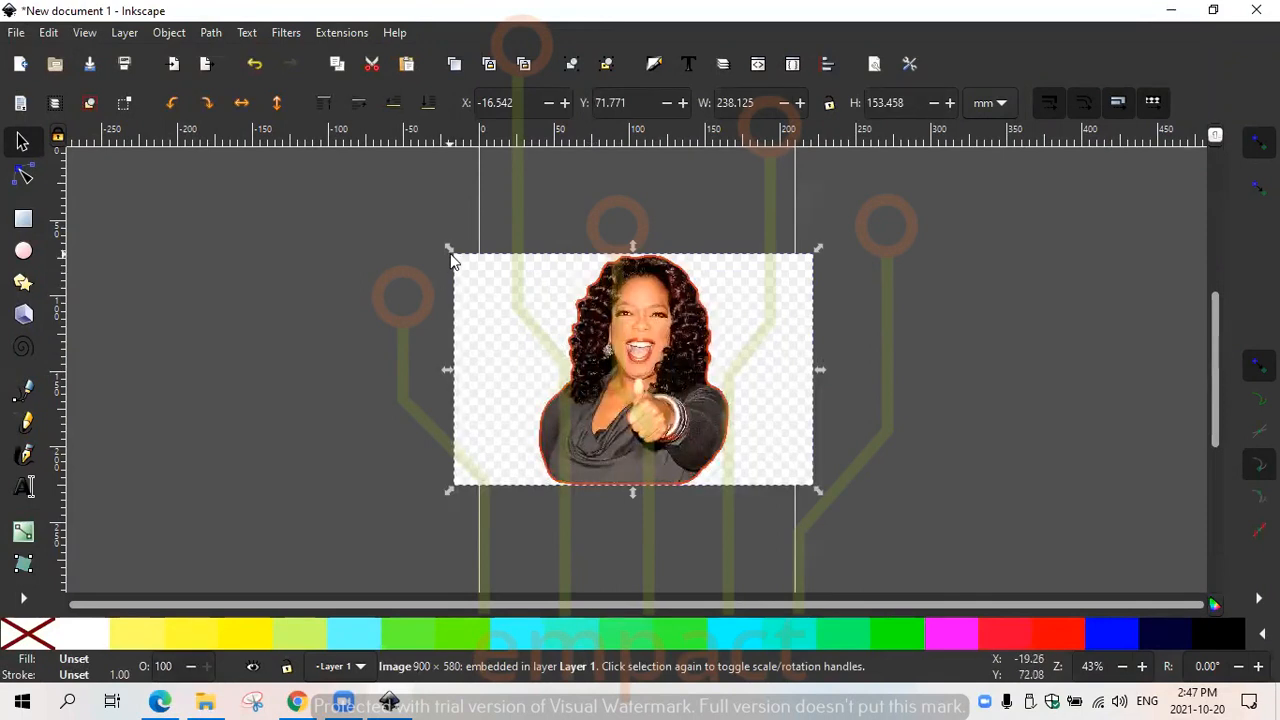
{"action": "left_click_drag", "start_coordinate": [450, 254], "coordinate": [489, 273]}
{"action": "left_click_drag", "start_coordinate": [817, 489], "coordinate": [787, 476]}
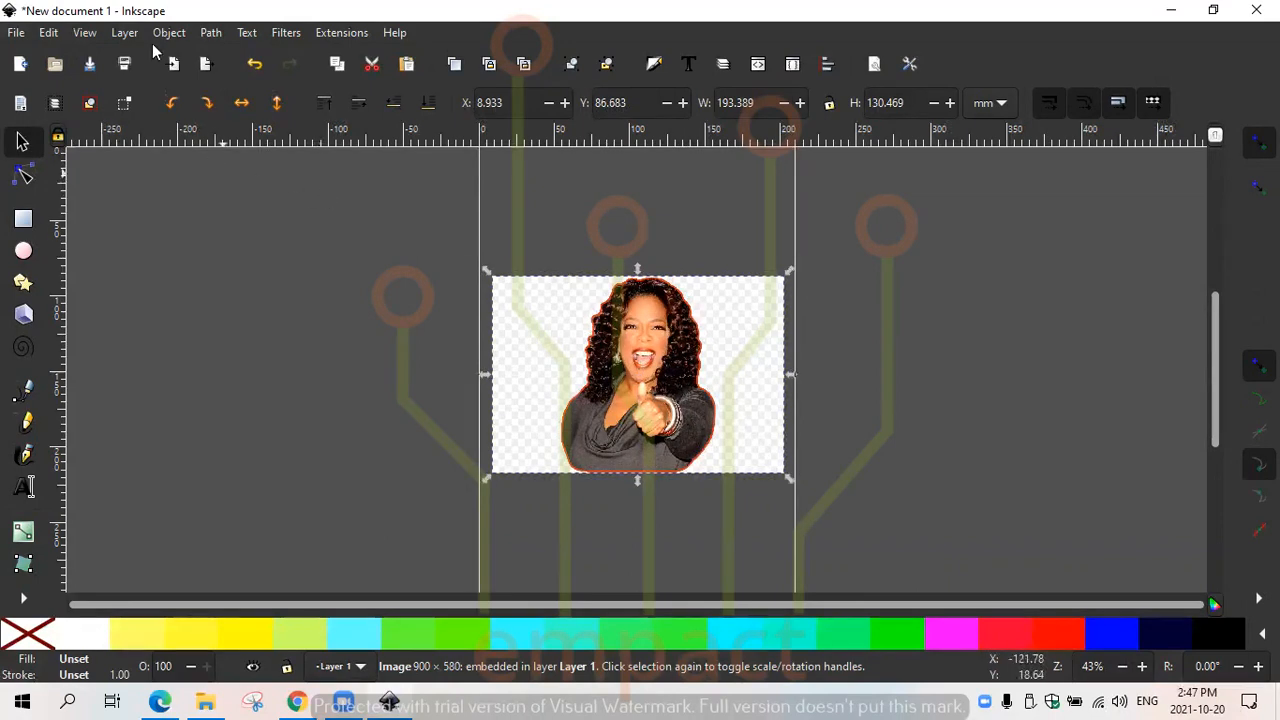
- Open Trace Bitmap for the portrait and preview a single-scan brightness cutoff with a threshold of 0.350
{"action": "left_click", "coordinate": [212, 33]}
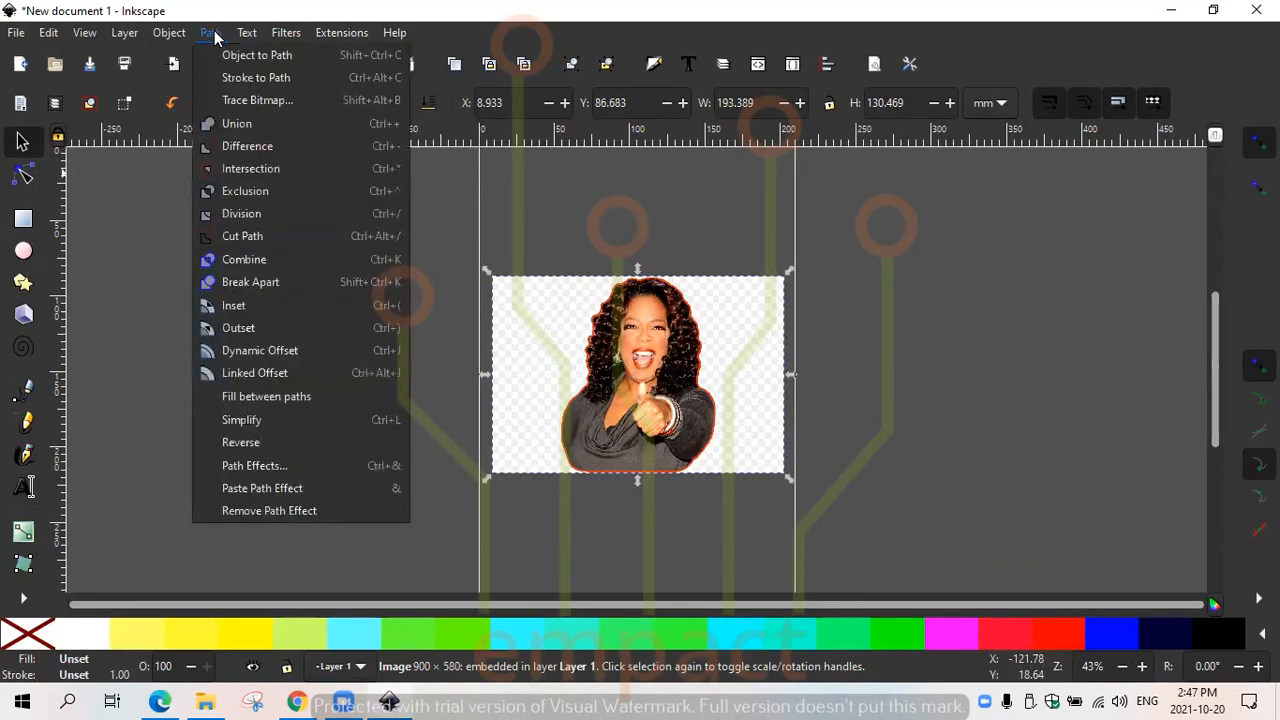
{"action": "left_click", "coordinate": [271, 104]}
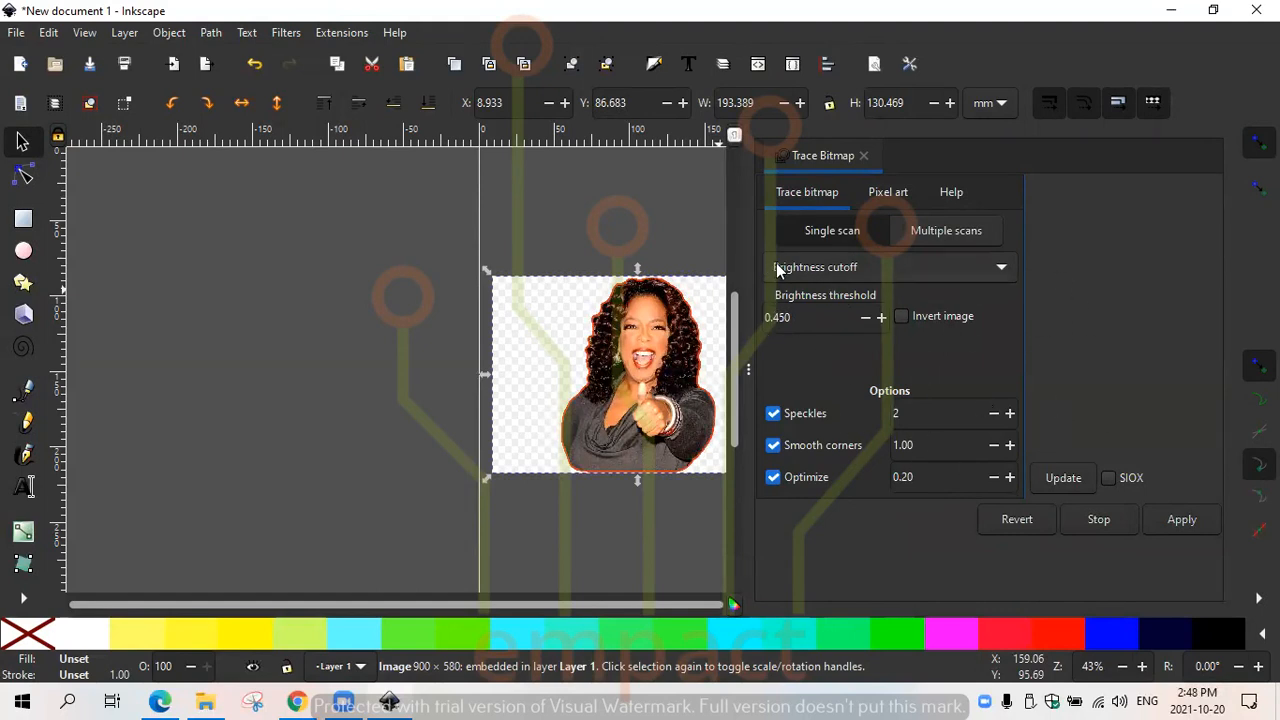
{"action": "left_click", "coordinate": [866, 318]}
{"action": "left_click", "coordinate": [866, 318]}
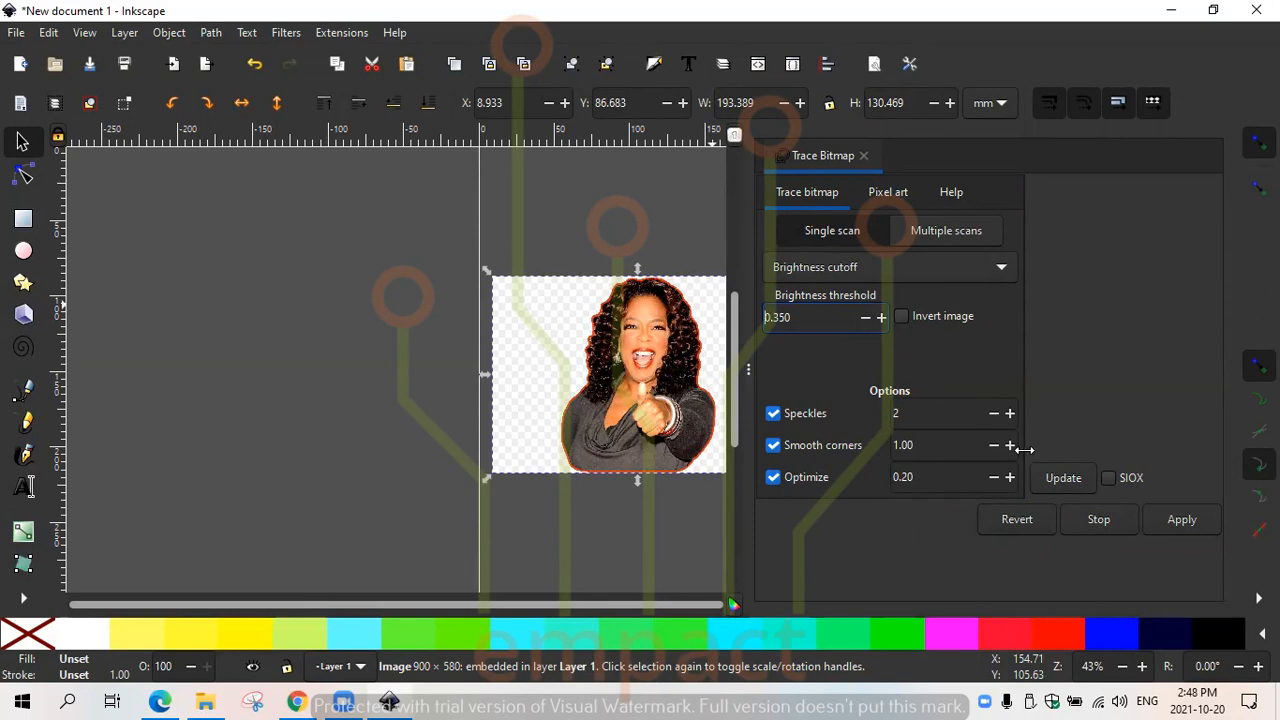
{"action": "left_click", "coordinate": [1058, 478]}
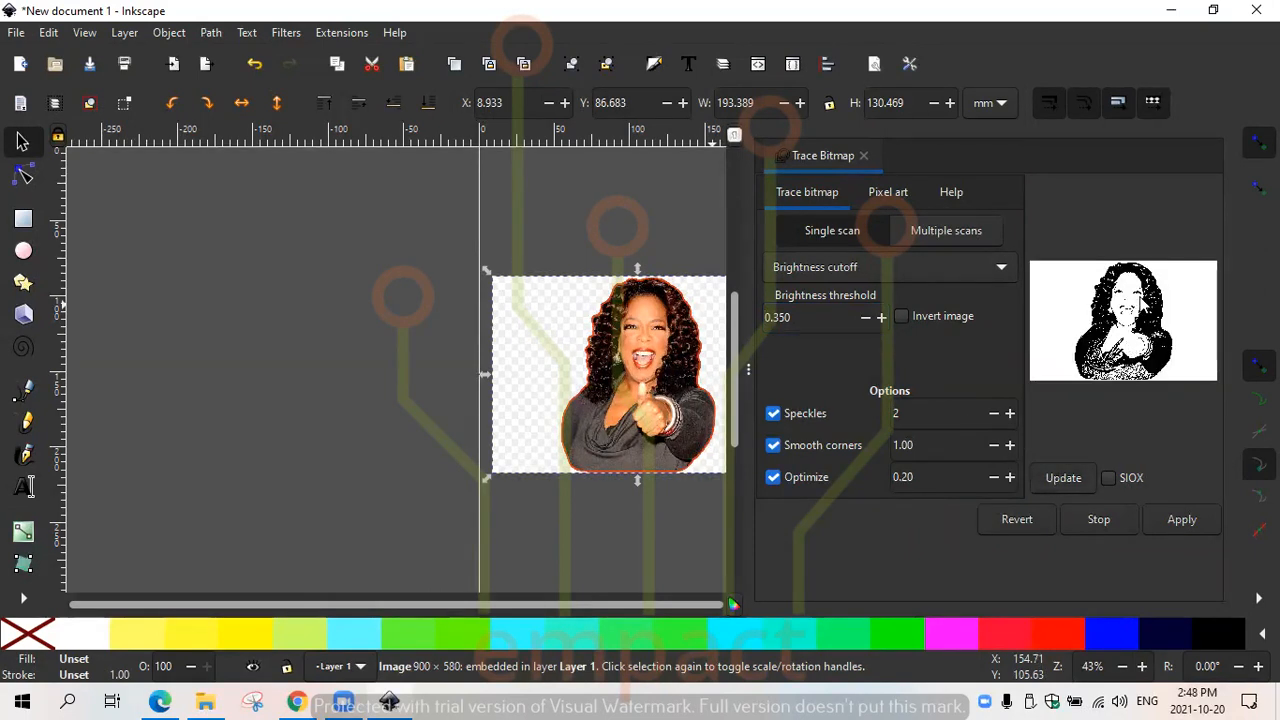
- Compare the trace preview at a brightness threshold of 0.450, settle on 0.440 and refresh the preview
{"action": "triple_click", "coordinate": [881, 317]}
{"action": "left_click", "coordinate": [1081, 478]}
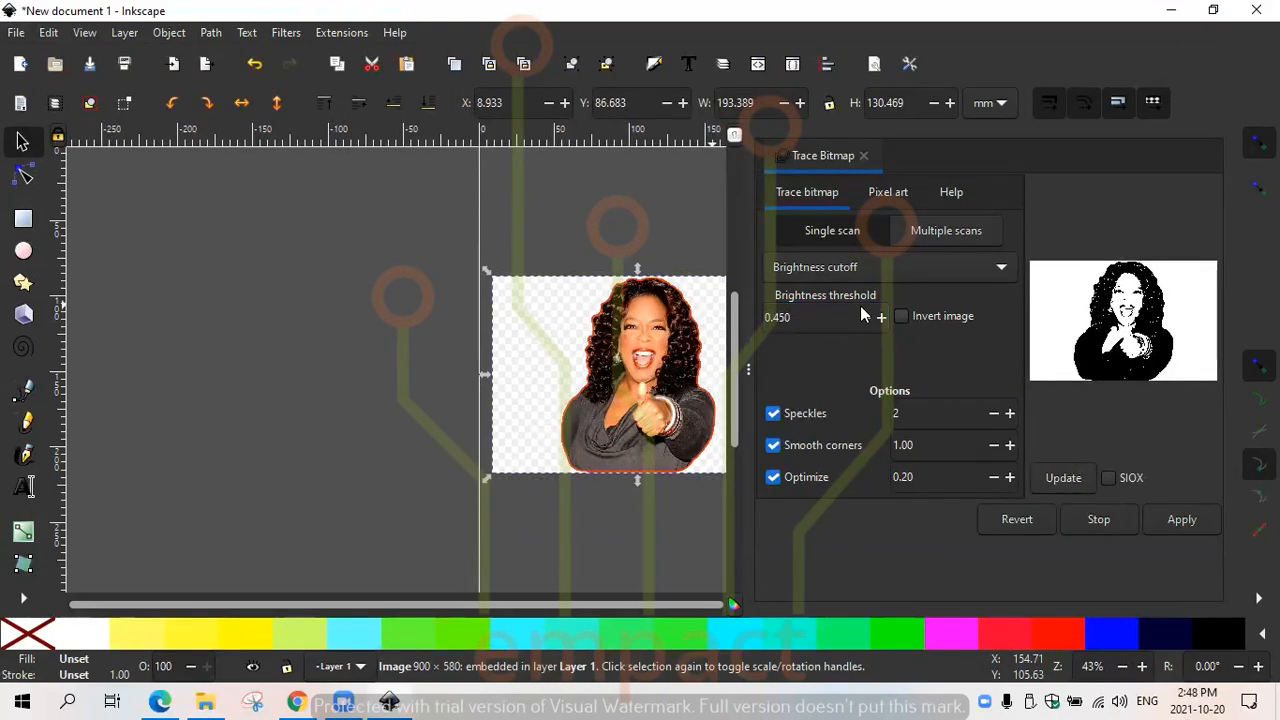
{"action": "left_click", "coordinate": [866, 318]}
{"action": "left_click", "coordinate": [866, 318]}
{"action": "left_click", "coordinate": [1061, 479]}
{"action": "left_click", "coordinate": [1059, 480]}
- Try a Speckles value of 7 in the trace preview and return it to 2
{"action": "left_click", "coordinate": [1010, 414]}
{"action": "left_click", "coordinate": [1010, 414]}
{"action": "left_click", "coordinate": [1010, 414]}
{"action": "left_click", "coordinate": [1010, 414]}
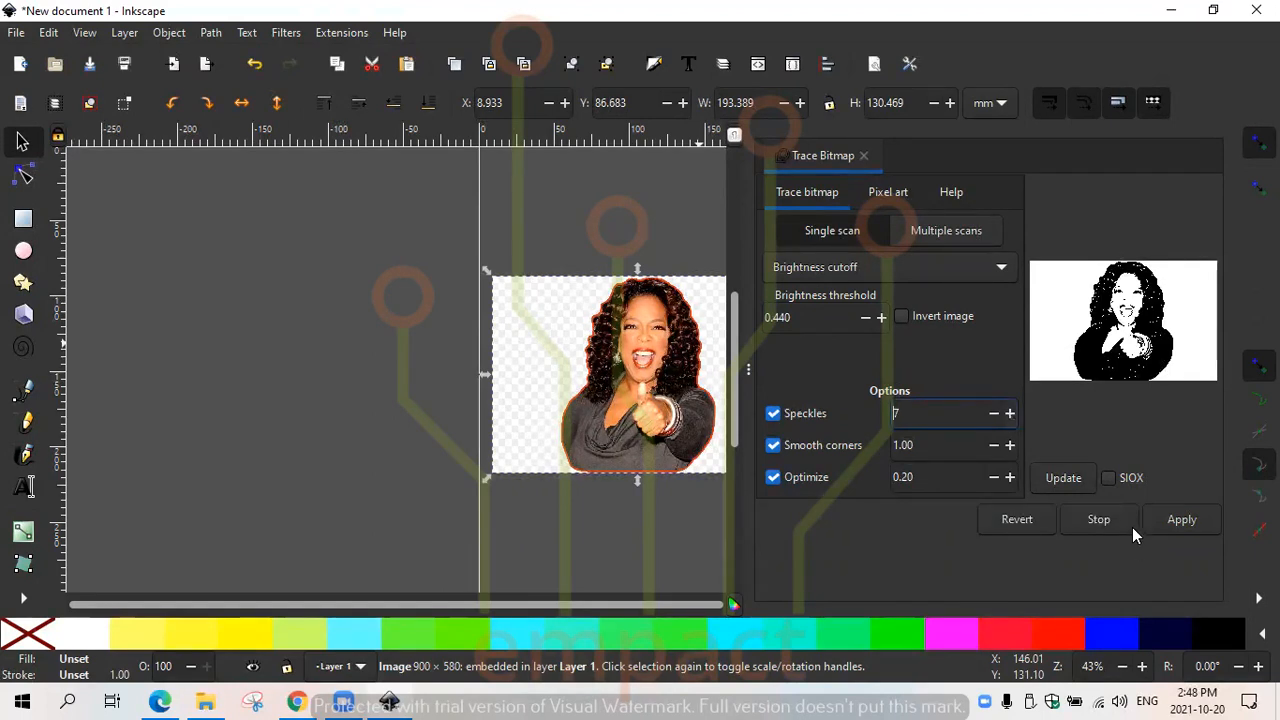
{"action": "left_click", "coordinate": [1057, 476]}
{"action": "left_click", "coordinate": [992, 415]}
{"action": "left_click", "coordinate": [992, 415]}
{"action": "left_click", "coordinate": [992, 415]}
{"action": "left_click", "coordinate": [992, 415]}
{"action": "left_click", "coordinate": [992, 415]}
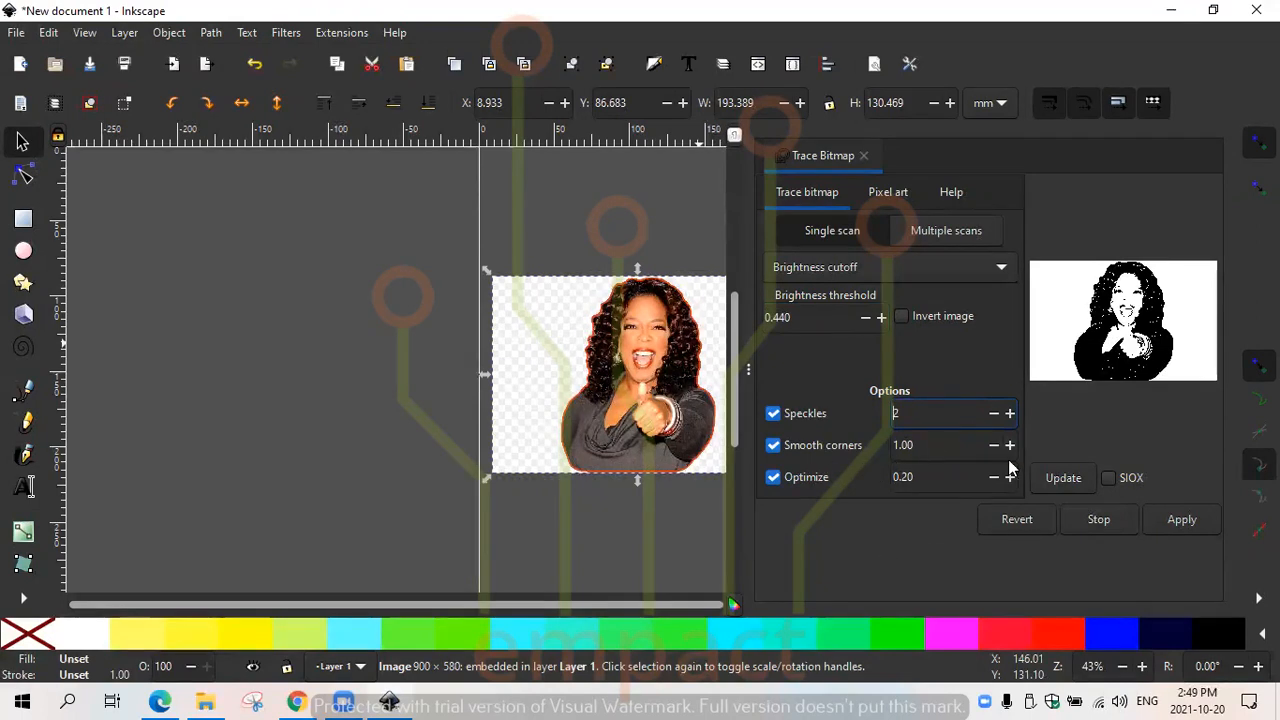
- Look over the pixel art settings and the help page of Trace Bitmap
{"action": "left_click", "coordinate": [873, 200]}
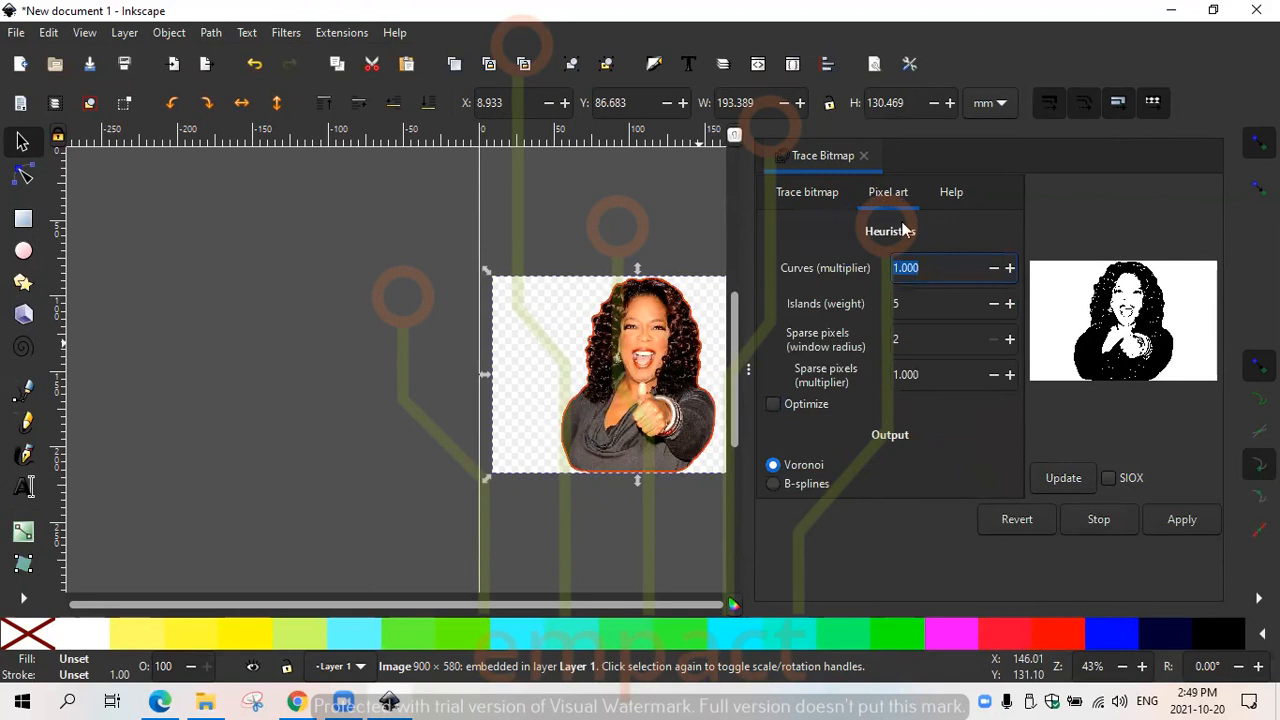
{"action": "left_click", "coordinate": [948, 190]}
{"action": "left_click", "coordinate": [864, 195]}
{"action": "left_click", "coordinate": [838, 191]}
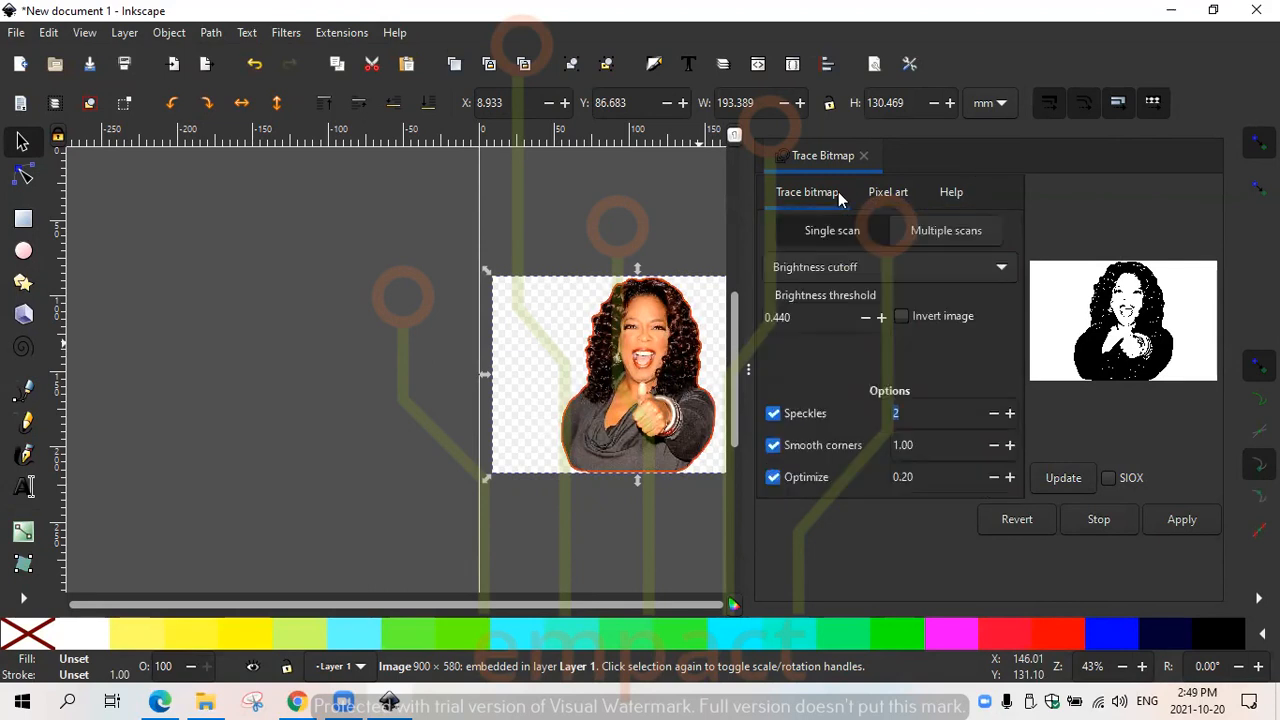
- Try Color quantization as the detection mode and vary its number of colors up and down
{"action": "left_click", "coordinate": [994, 268]}
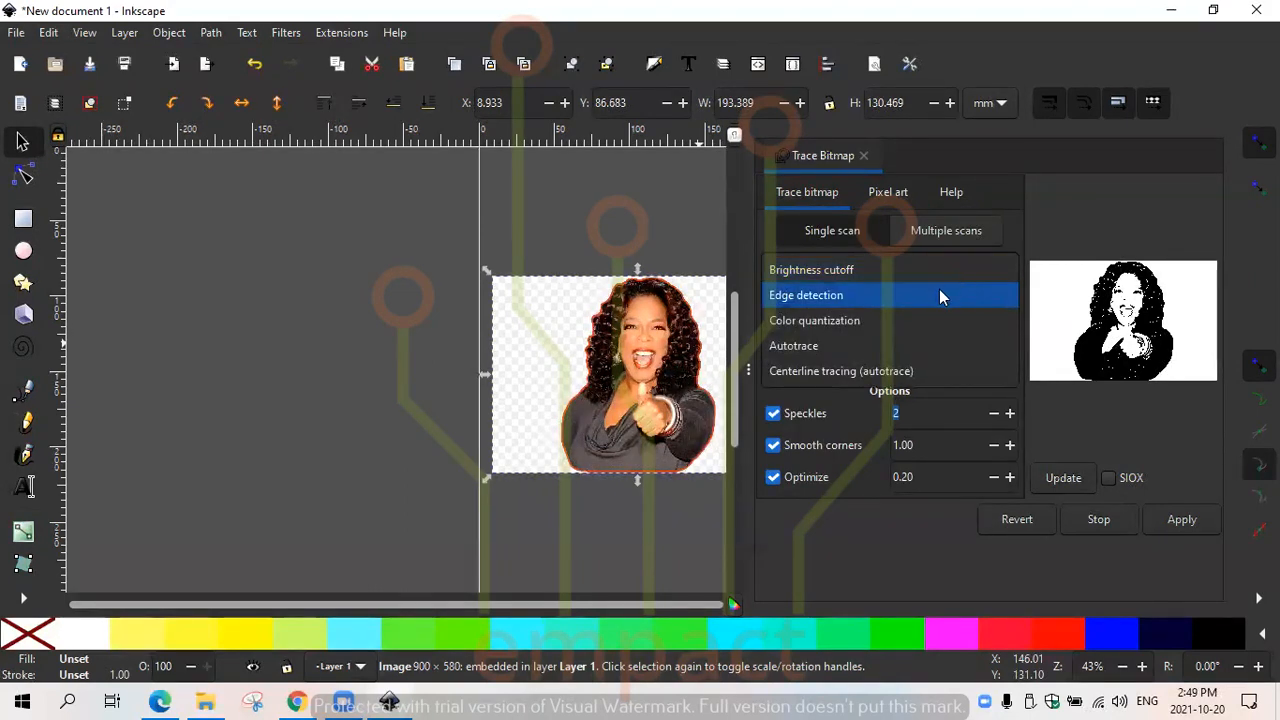
{"action": "left_click", "coordinate": [881, 321]}
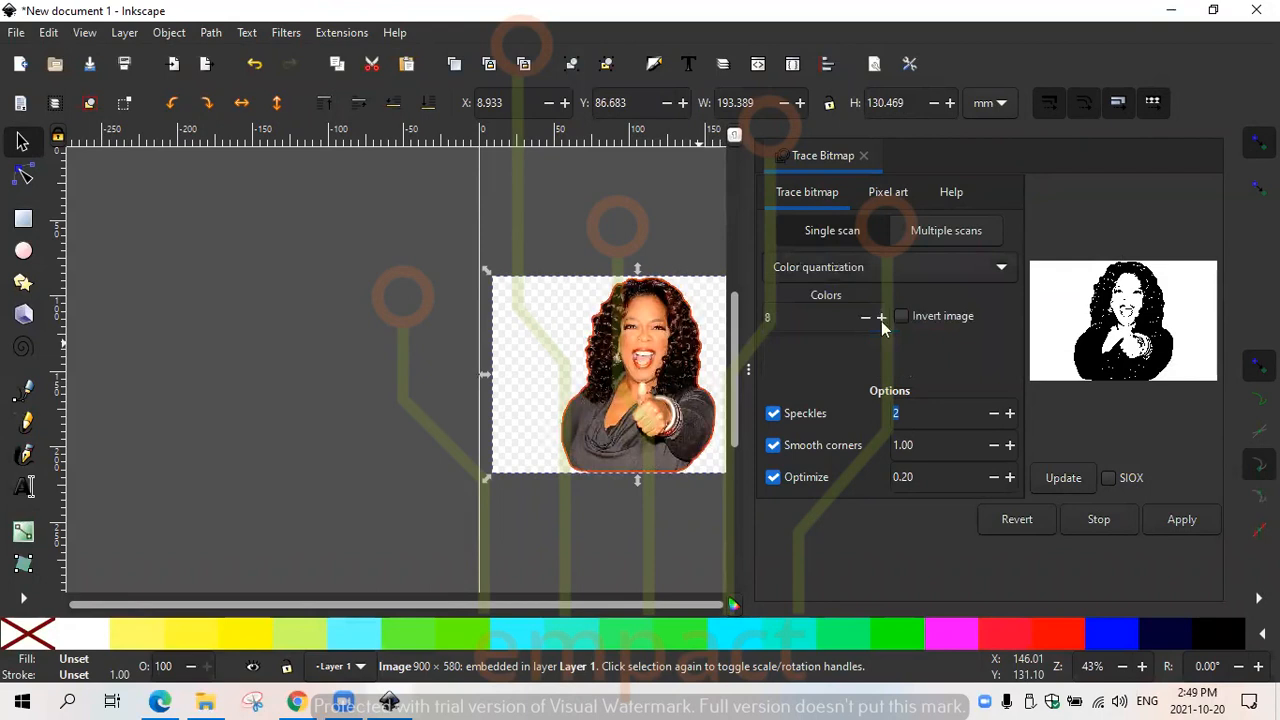
{"action": "left_click", "coordinate": [882, 319]}
{"action": "left_click", "coordinate": [882, 319]}
{"action": "left_click", "coordinate": [882, 319]}
{"action": "left_click", "coordinate": [882, 319]}
{"action": "left_click", "coordinate": [882, 319]}
{"action": "left_click", "coordinate": [882, 319]}
{"action": "left_click", "coordinate": [864, 317]}
{"action": "left_click", "coordinate": [864, 317]}
{"action": "left_click", "coordinate": [864, 317]}
{"action": "left_click", "coordinate": [864, 317]}
{"action": "left_click", "coordinate": [864, 317]}
{"action": "left_click", "coordinate": [864, 317]}
{"action": "left_click", "coordinate": [864, 317]}
- Try the Autotrace mode with different filter iterations and go back to Brightness cutoff
{"action": "left_click", "coordinate": [915, 272]}
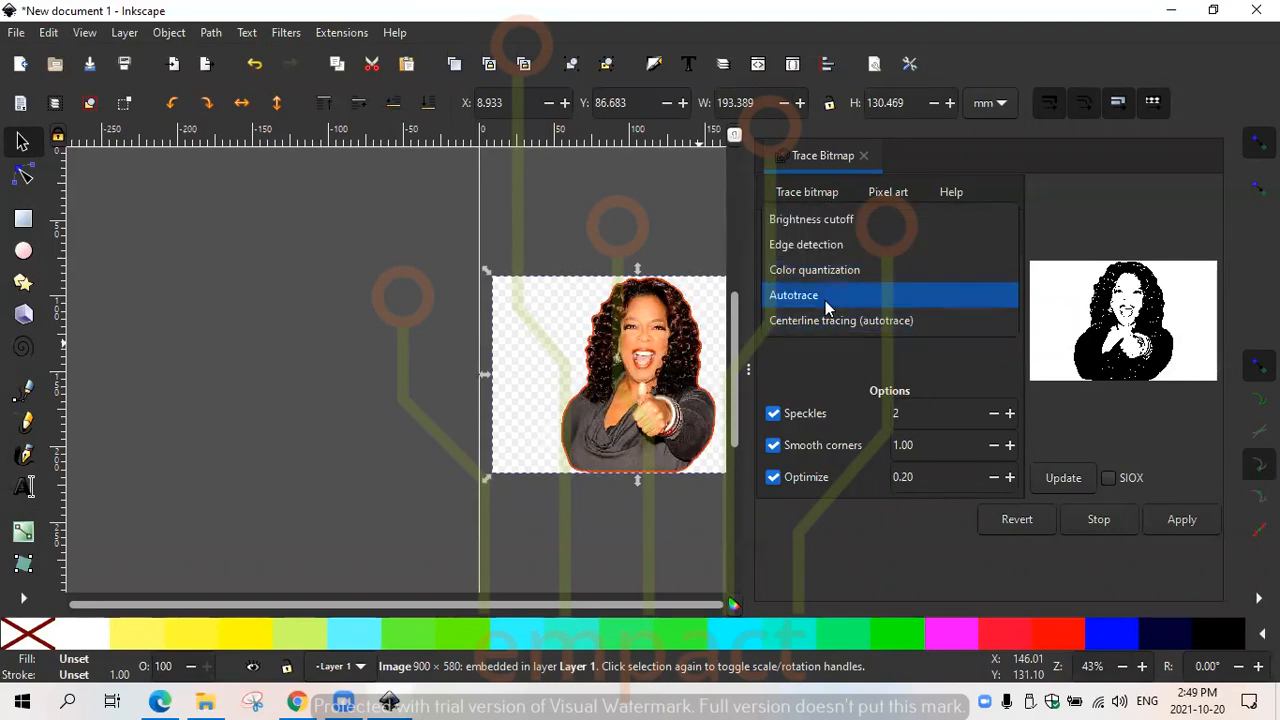
{"action": "left_click", "coordinate": [900, 296]}
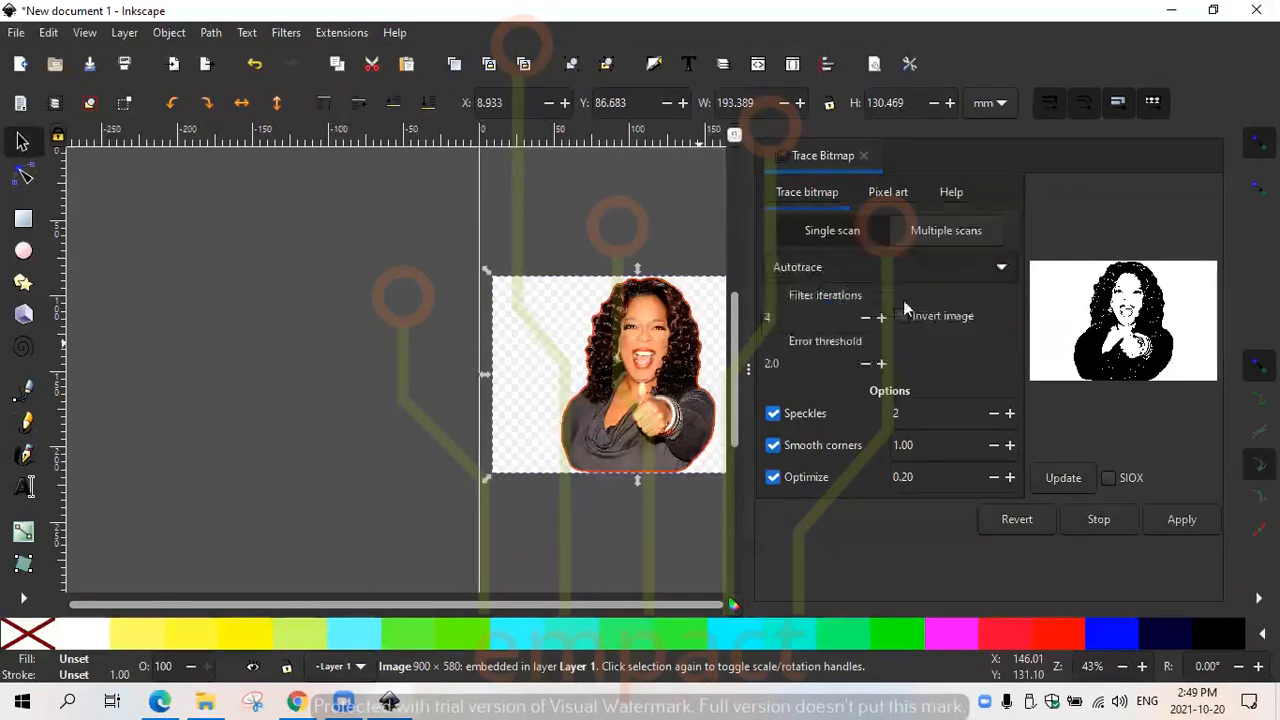
{"action": "left_click", "coordinate": [881, 318]}
{"action": "left_click", "coordinate": [881, 318]}
{"action": "left_click", "coordinate": [881, 318]}
{"action": "left_click", "coordinate": [881, 318]}
{"action": "left_click", "coordinate": [881, 318]}
{"action": "left_click", "coordinate": [881, 318]}
{"action": "left_click", "coordinate": [881, 318]}
{"action": "left_click", "coordinate": [881, 318]}
{"action": "left_click", "coordinate": [864, 318]}
{"action": "left_click", "coordinate": [864, 318]}
{"action": "left_click", "coordinate": [864, 318]}
{"action": "left_click", "coordinate": [864, 318]}
{"action": "left_click", "coordinate": [864, 318]}
{"action": "left_click", "coordinate": [864, 318]}
{"action": "left_click", "coordinate": [864, 318]}
{"action": "left_click", "coordinate": [864, 318]}
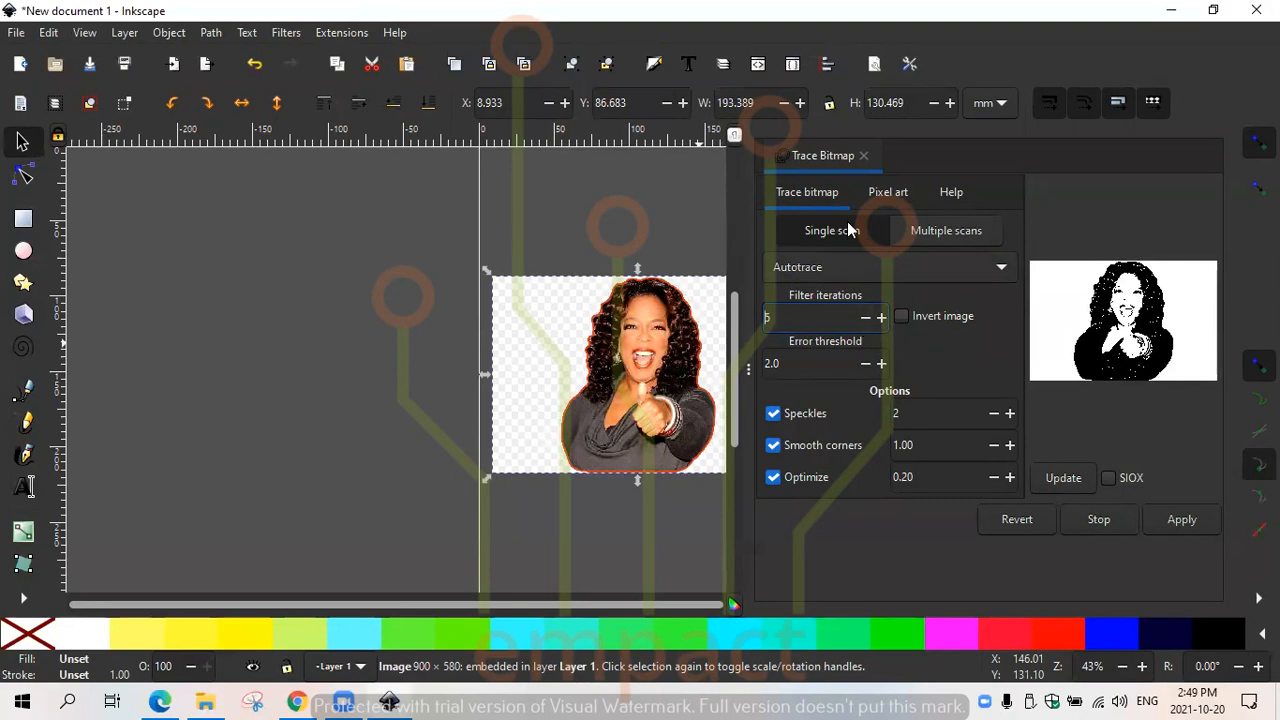
{"action": "left_click", "coordinate": [840, 263]}
{"action": "left_click", "coordinate": [825, 195]}
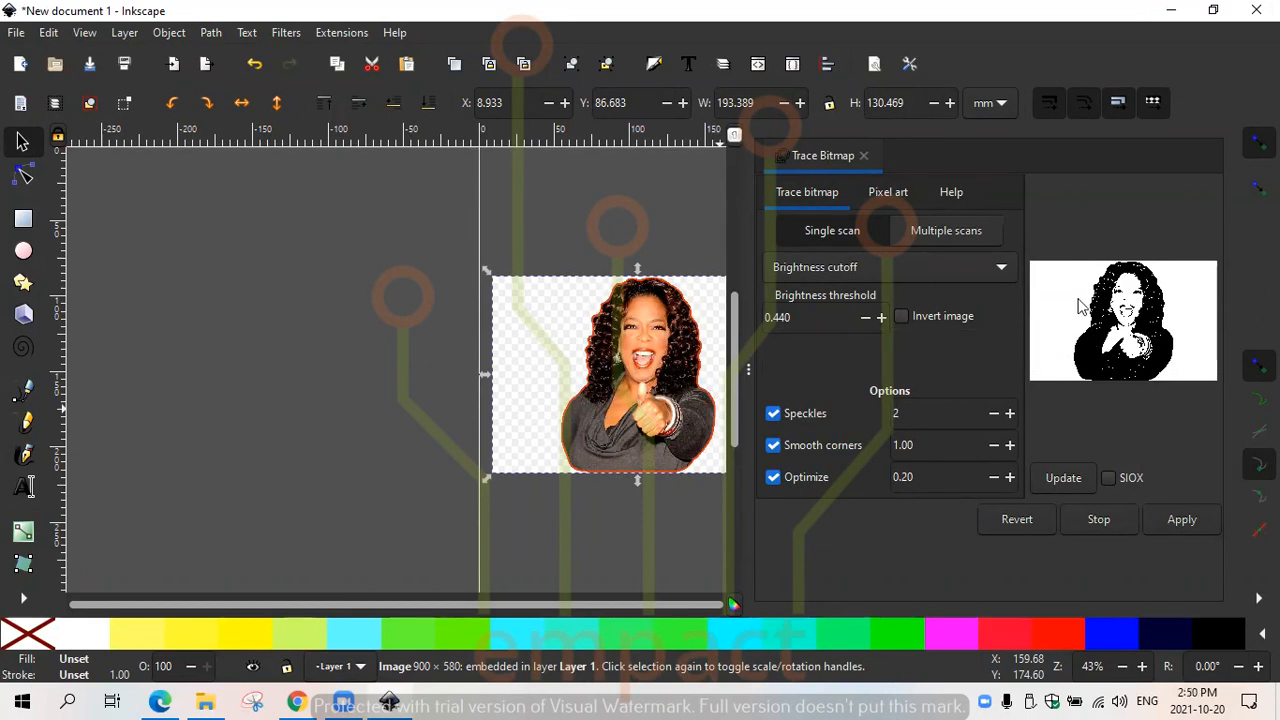
- Preview the trace with the image inverted and turn the inversion off again
{"action": "left_click", "coordinate": [903, 316]}
{"action": "left_click", "coordinate": [1055, 478]}
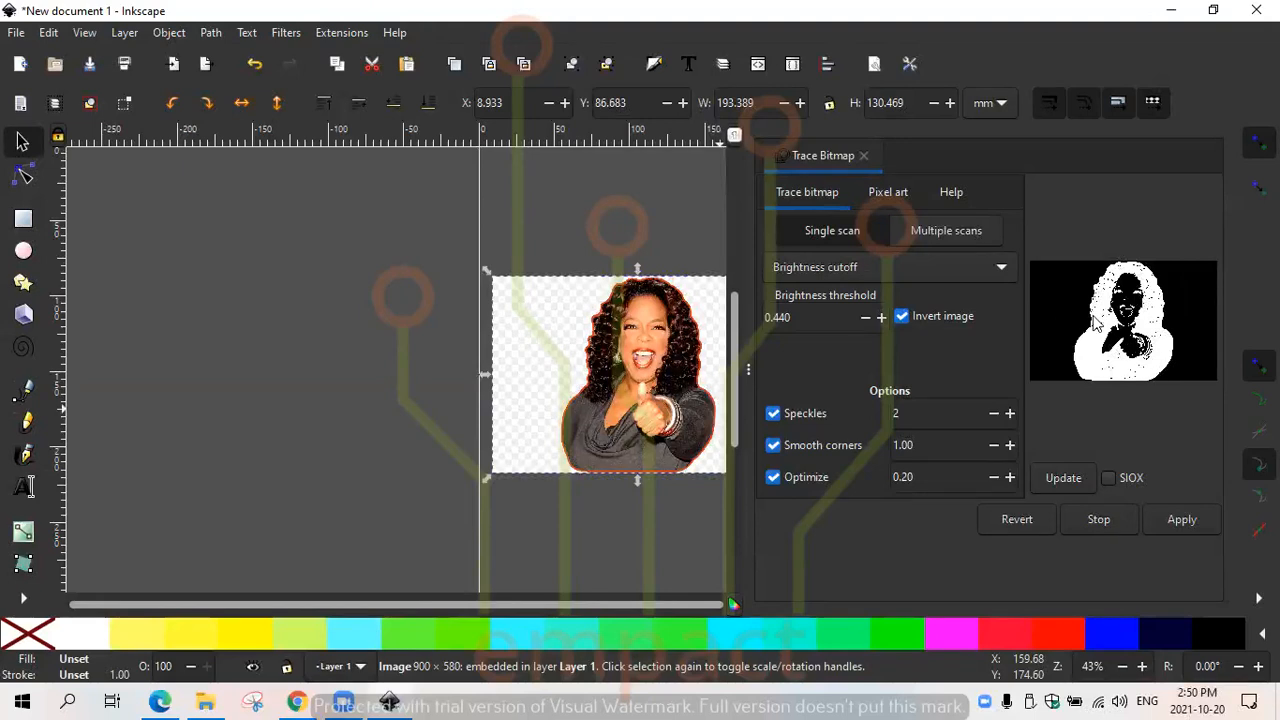
{"action": "left_click", "coordinate": [902, 317]}
{"action": "left_click", "coordinate": [1076, 479]}
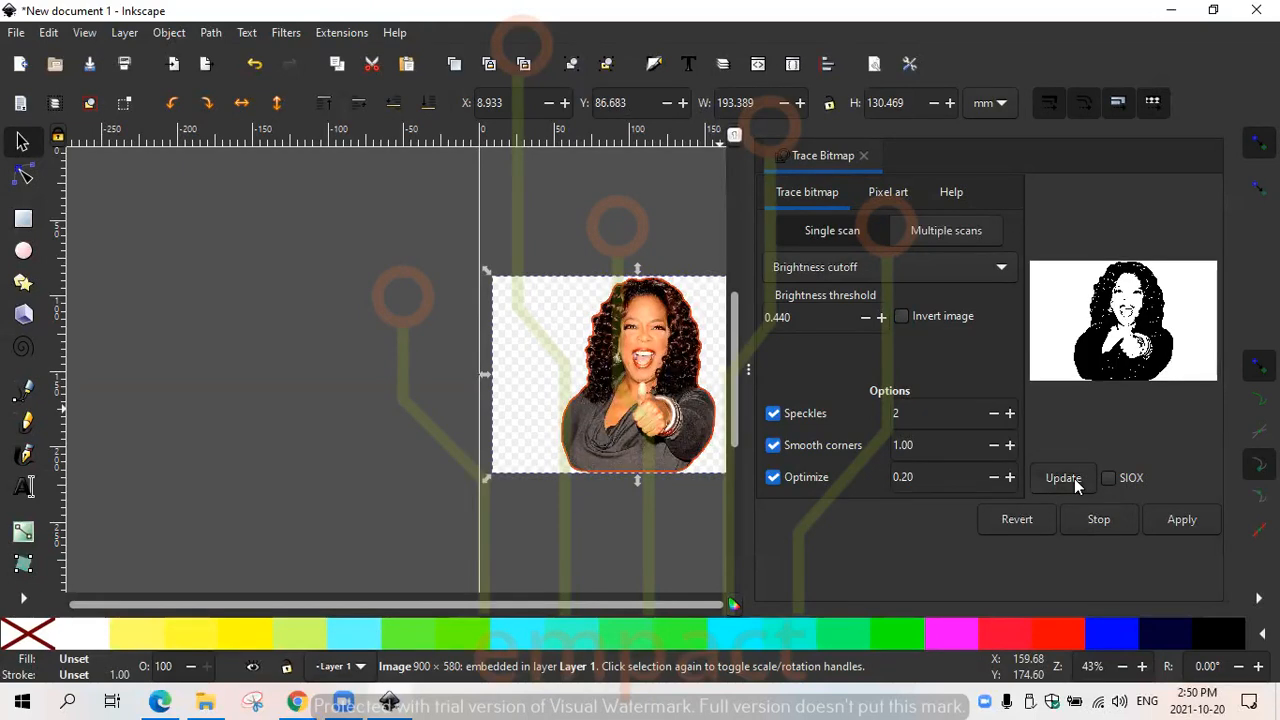
- Apply the bitmap trace, close Trace Bitmap and move the original photo off the page, to the left of the traced portrait
{"action": "left_click", "coordinate": [1164, 521]}
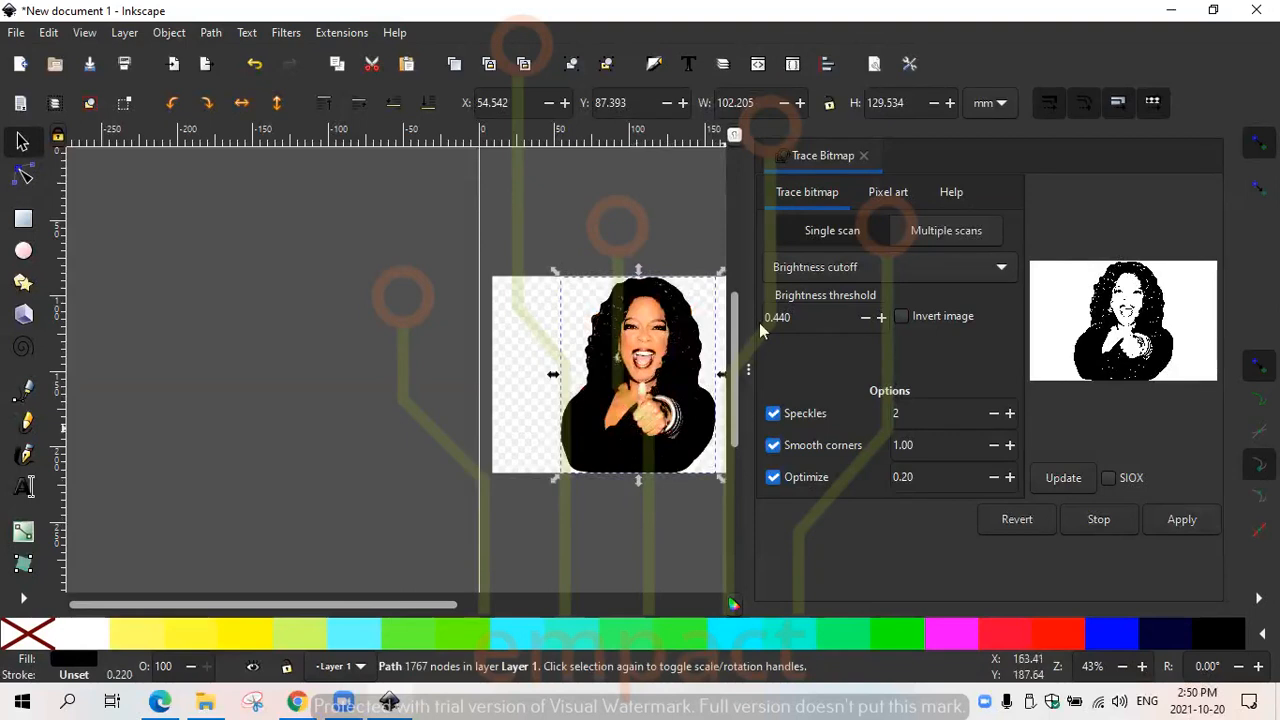
{"action": "left_click", "coordinate": [864, 157]}
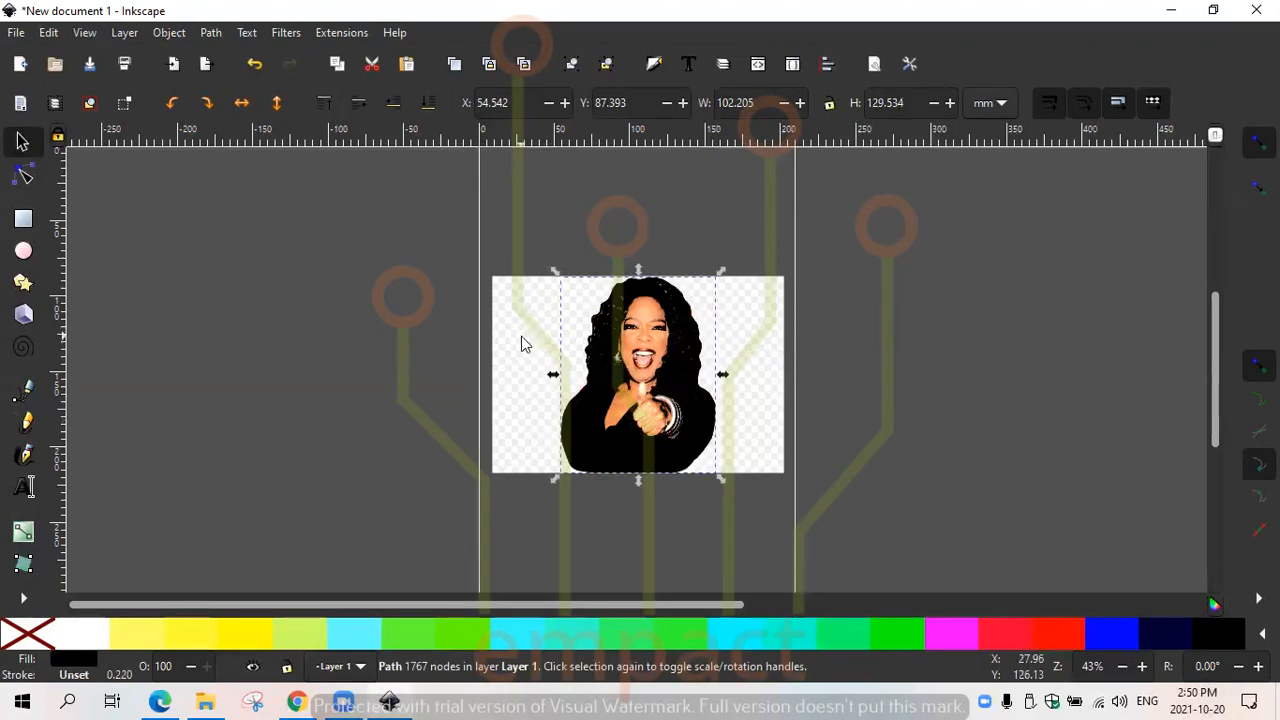
{"action": "left_click_drag", "start_coordinate": [580, 323], "coordinate": [261, 308]}
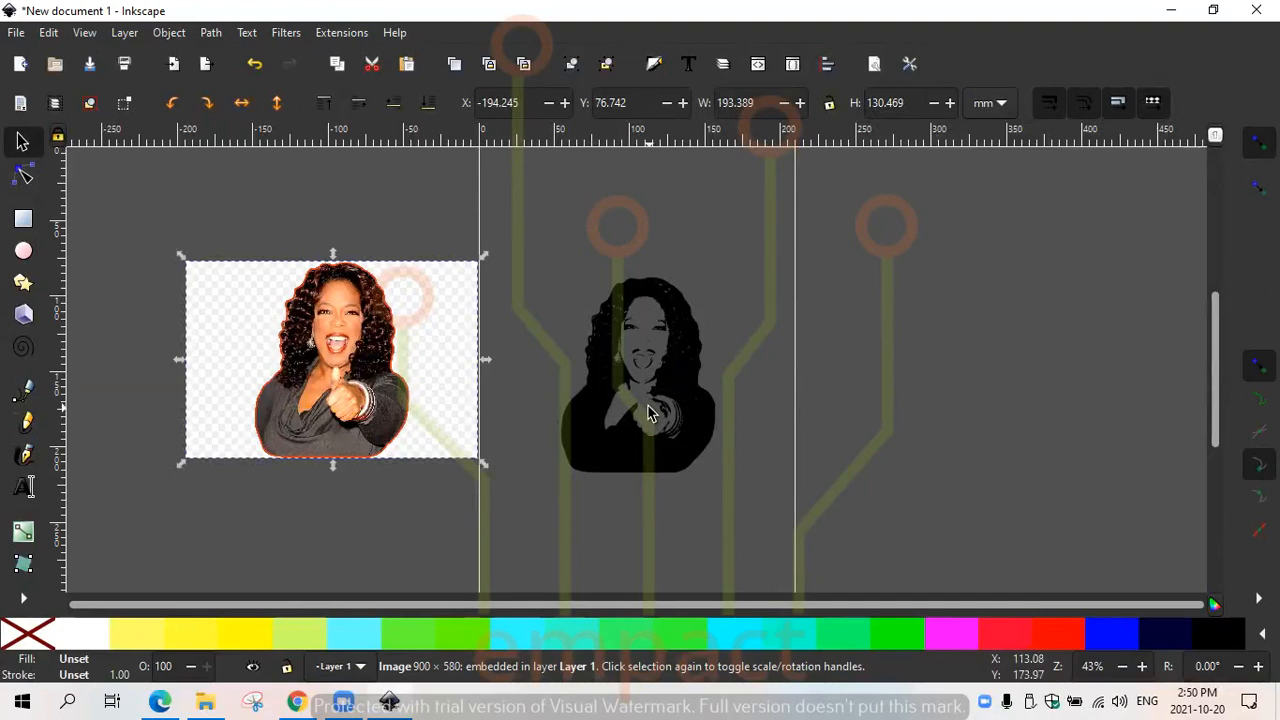
- Delete the original color photo, leaving only the black traced portrait
{"action": "left_click", "coordinate": [383, 348]}
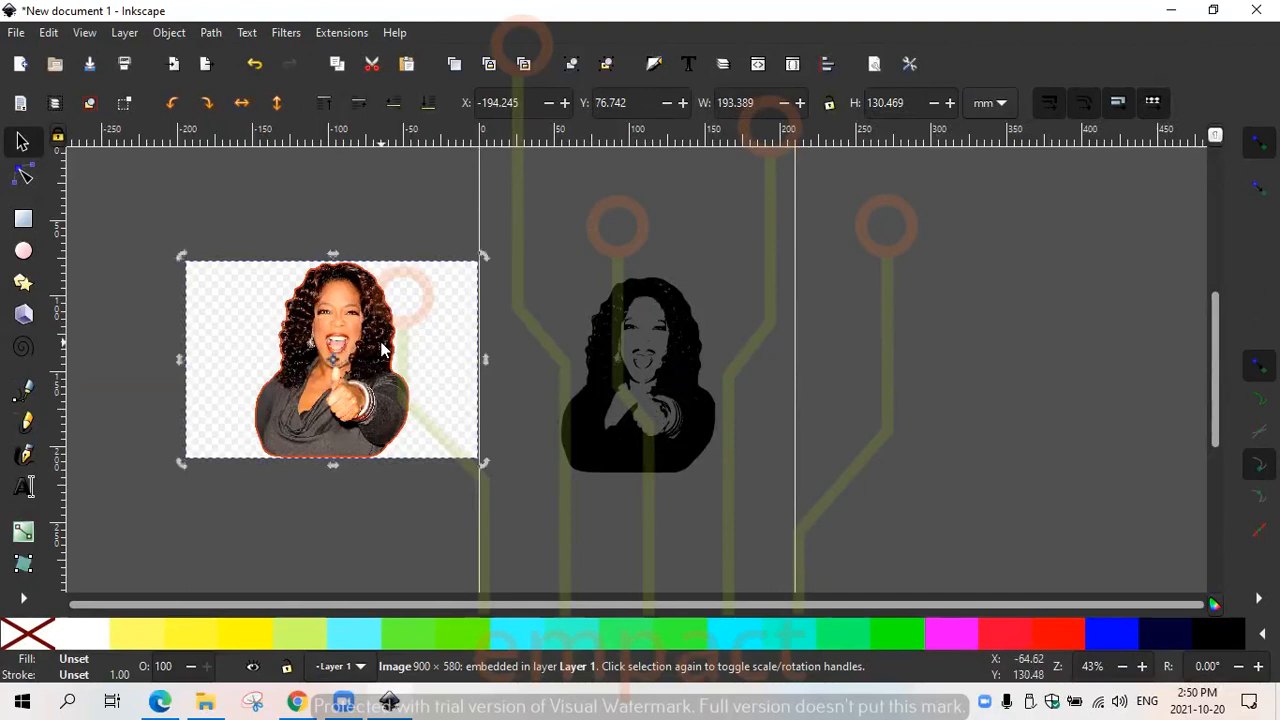
{"action": "key", "text": "Delete"}
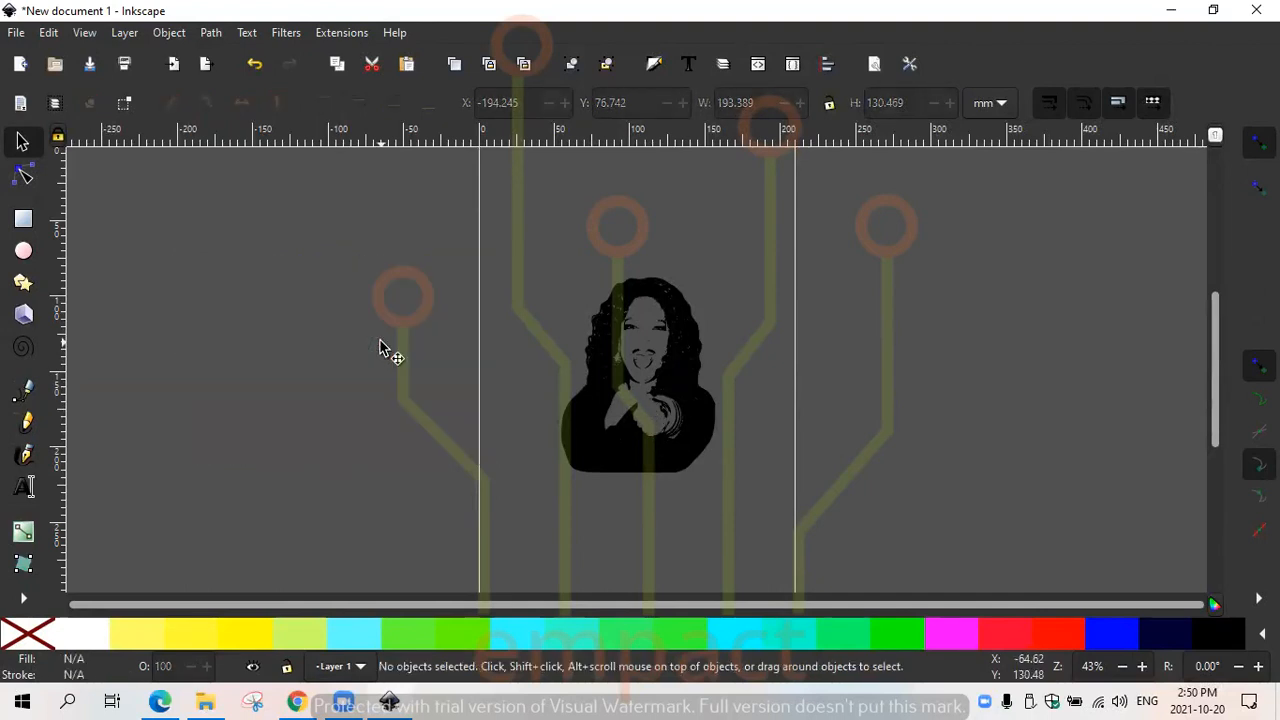
{"action": "key", "text": "ctrl+z"}
{"action": "left_click", "coordinate": [385, 344]}
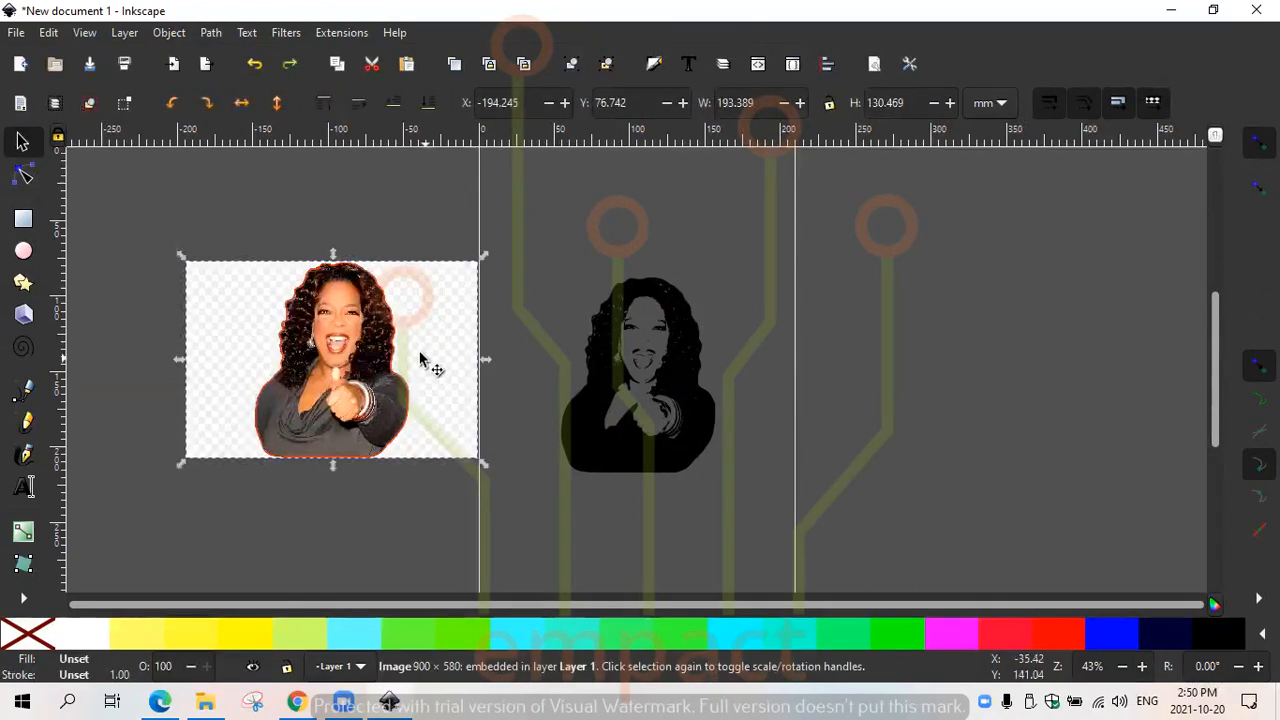
{"action": "right_click", "coordinate": [399, 330]}
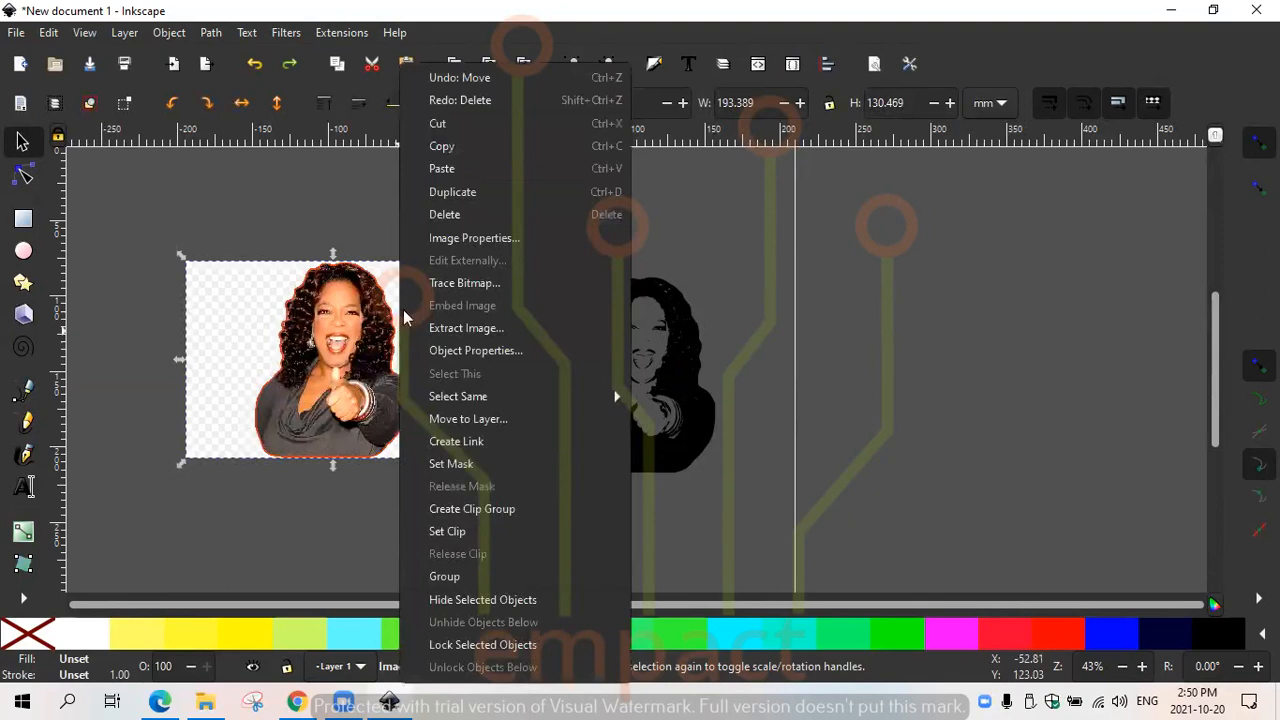
{"action": "left_click", "coordinate": [451, 215]}
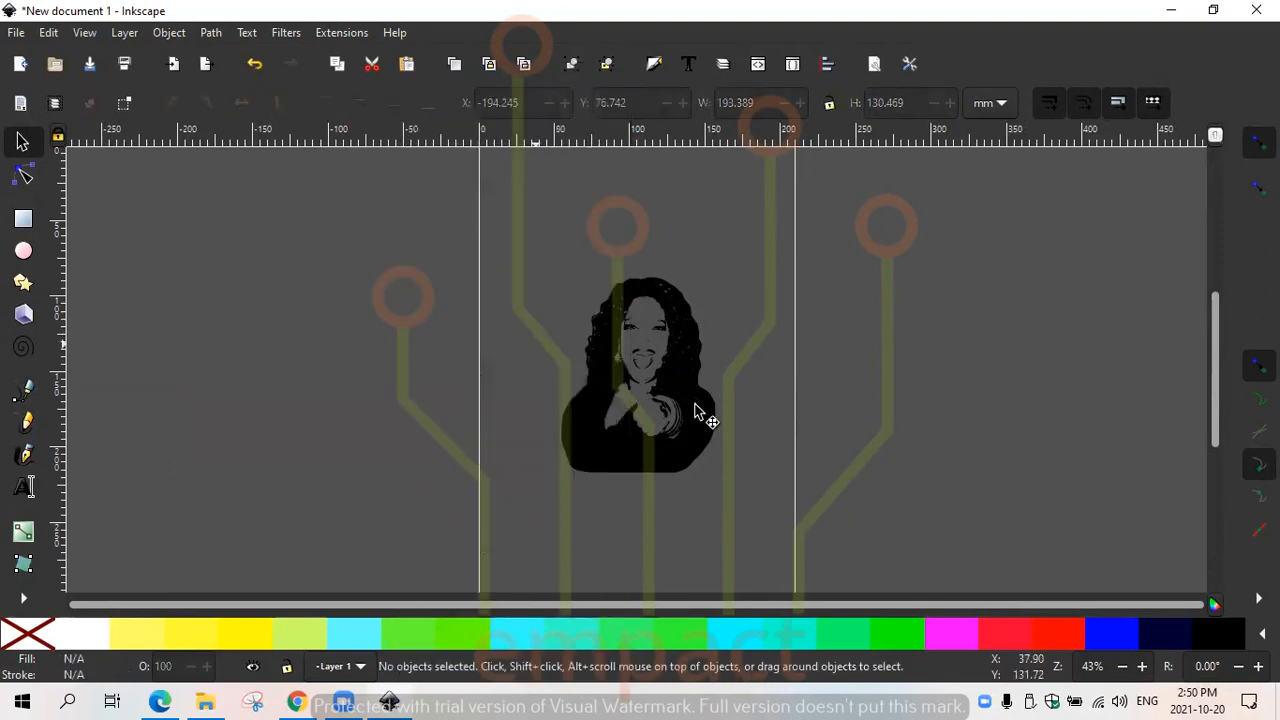
- Move the traced portrait slightly up and left on the page to about X 47 mm, Y 76 mm
{"action": "left_click", "coordinate": [644, 396]}
{"action": "mouse_move", "coordinate": [644, 396]}
{"action": "left_mouse_down"}
{"action": "mouse_move", "coordinate": [620, 385]}
{"action": "mouse_move", "coordinate": [648, 369]}
{"action": "mouse_move", "coordinate": [634, 374]}
{"action": "left_mouse_up"}
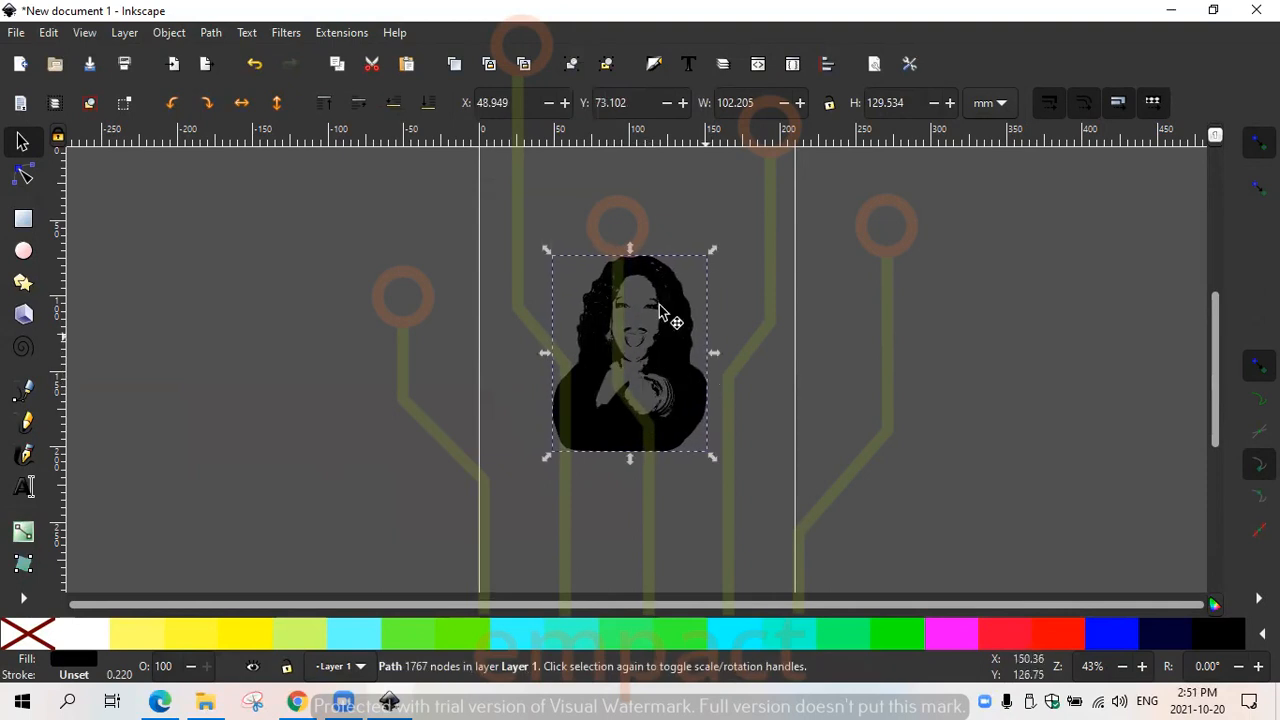
{"action": "mouse_move", "coordinate": [649, 401]}
{"action": "left_mouse_down"}
{"action": "mouse_move", "coordinate": [356, 420]}
{"action": "mouse_move", "coordinate": [708, 390]}
{"action": "mouse_move", "coordinate": [630, 421]}
{"action": "mouse_move", "coordinate": [651, 424]}
{"action": "left_mouse_up"}
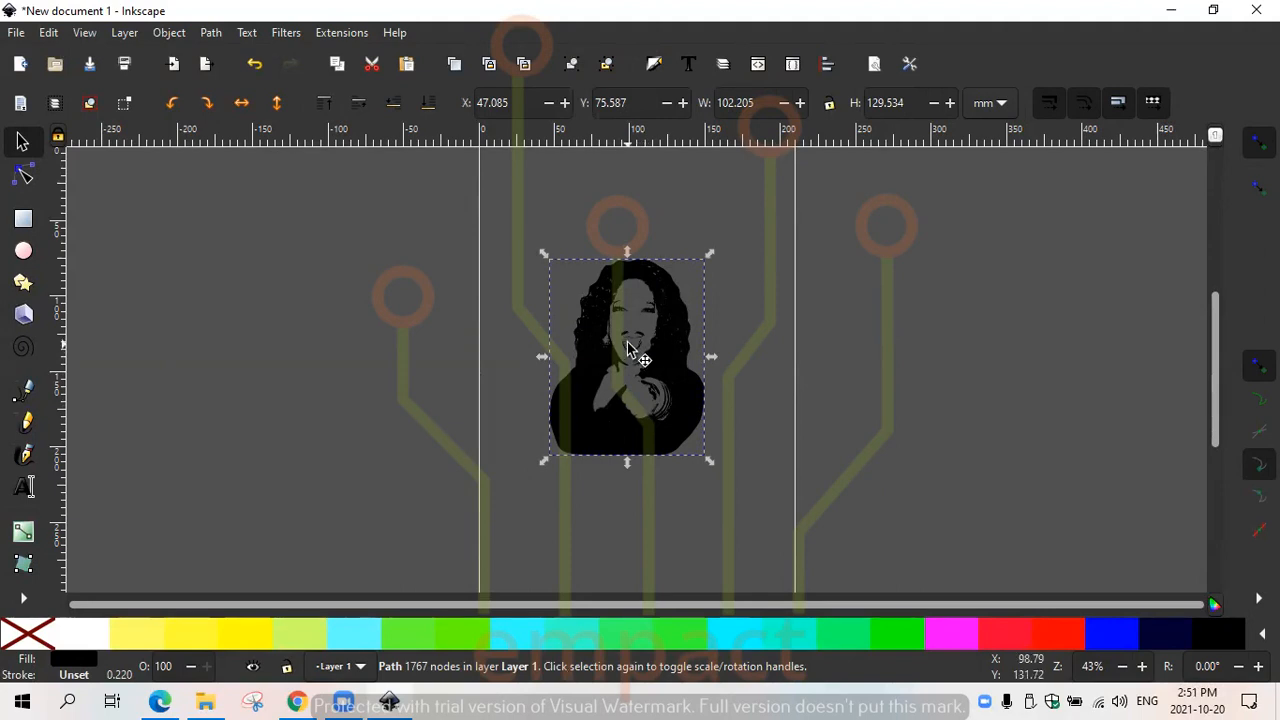
- Draw a rounded rectangle about 116 × 142 mm around the traced portrait and remove its fill
{"action": "left_click", "coordinate": [24, 221]}
{"action": "left_click_drag", "start_coordinate": [541, 258], "coordinate": [715, 465]}
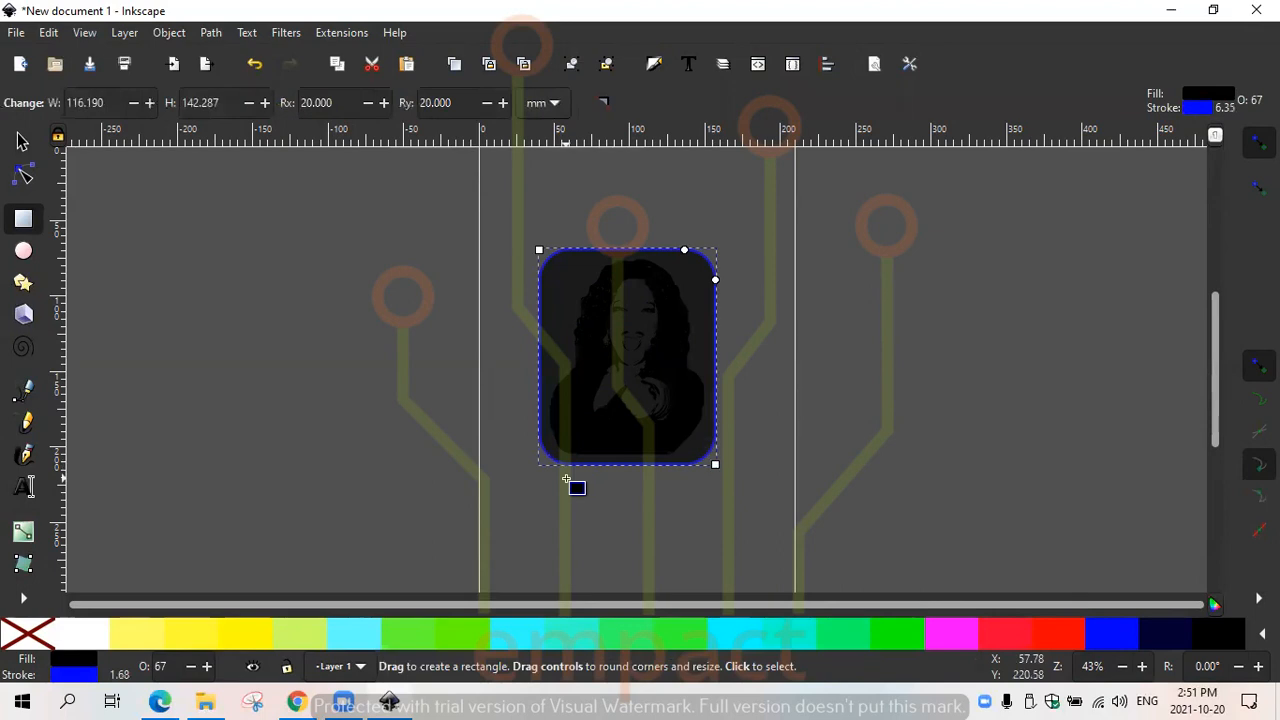
{"action": "left_click", "coordinate": [30, 640]}
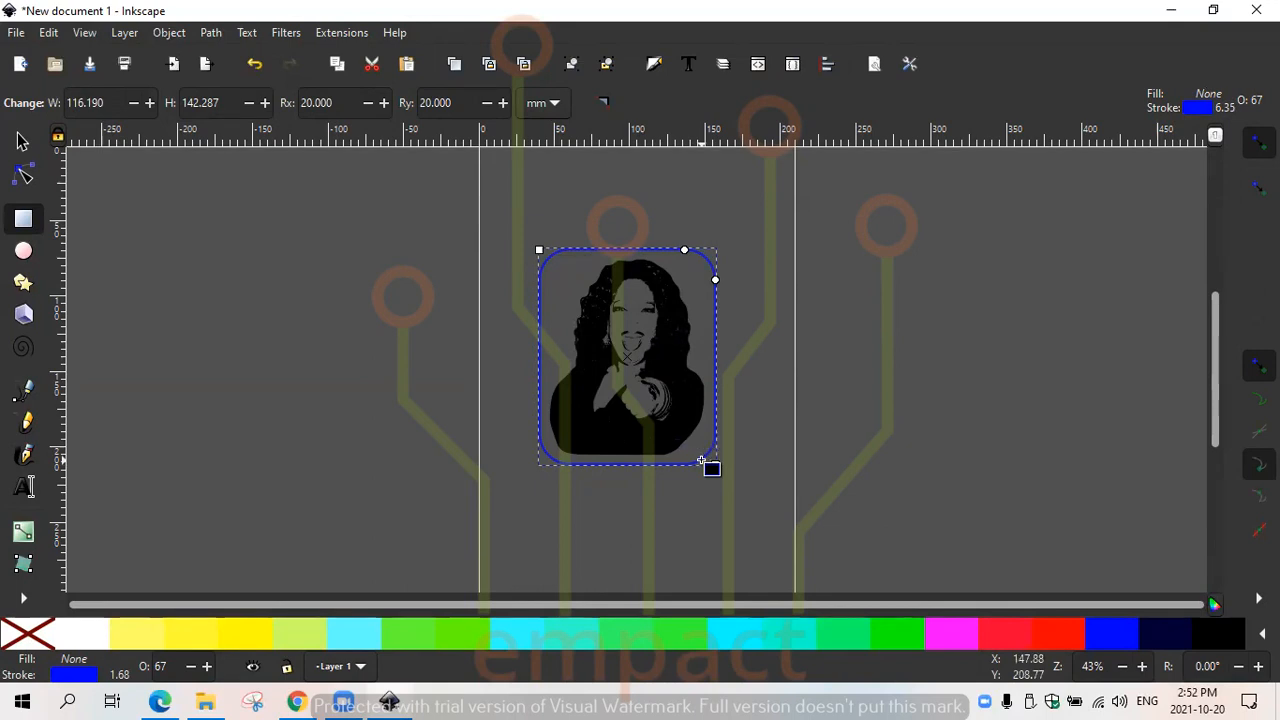
- Try a magenta #FF00FF fill on the rounded rectangle and undo it
{"action": "left_click", "coordinate": [953, 640]}
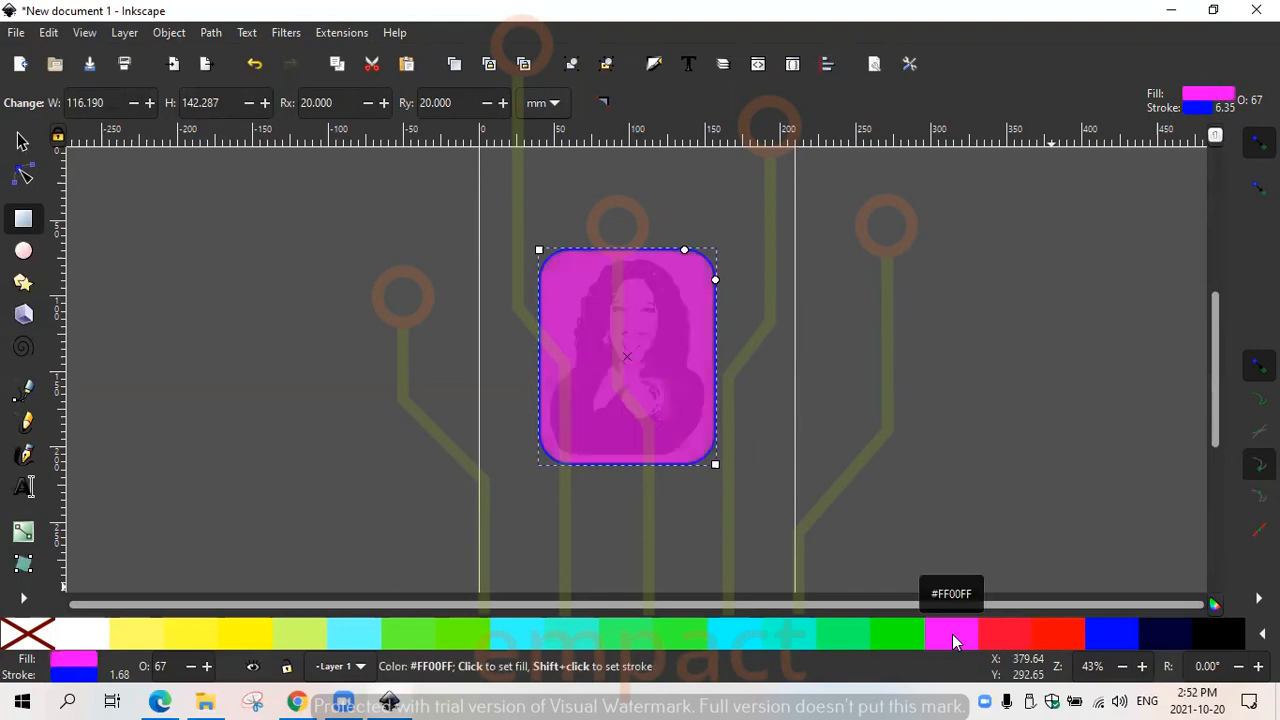
{"action": "key", "text": "ctrl+z"}
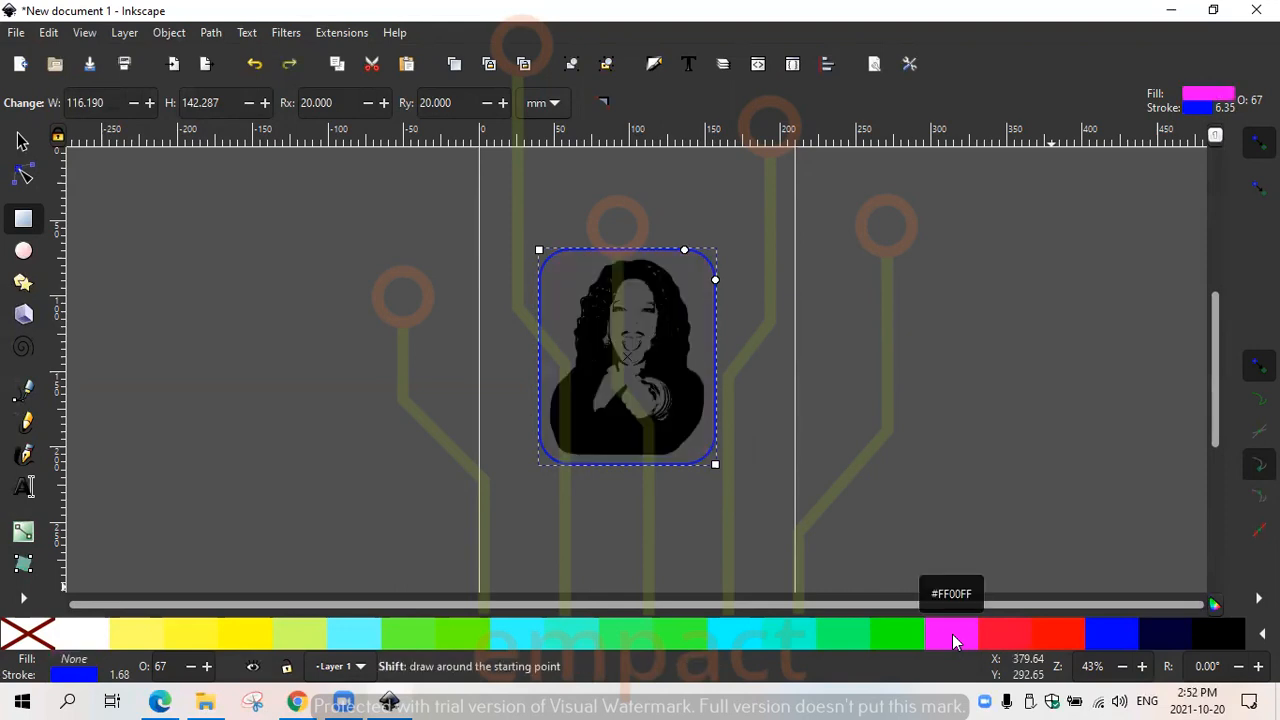
- Set the rounded rectangle's stroke to magenta #FF00FF and leave it without a fill
{"action": "left_click", "coordinate": [953, 640], "text": "shift"}
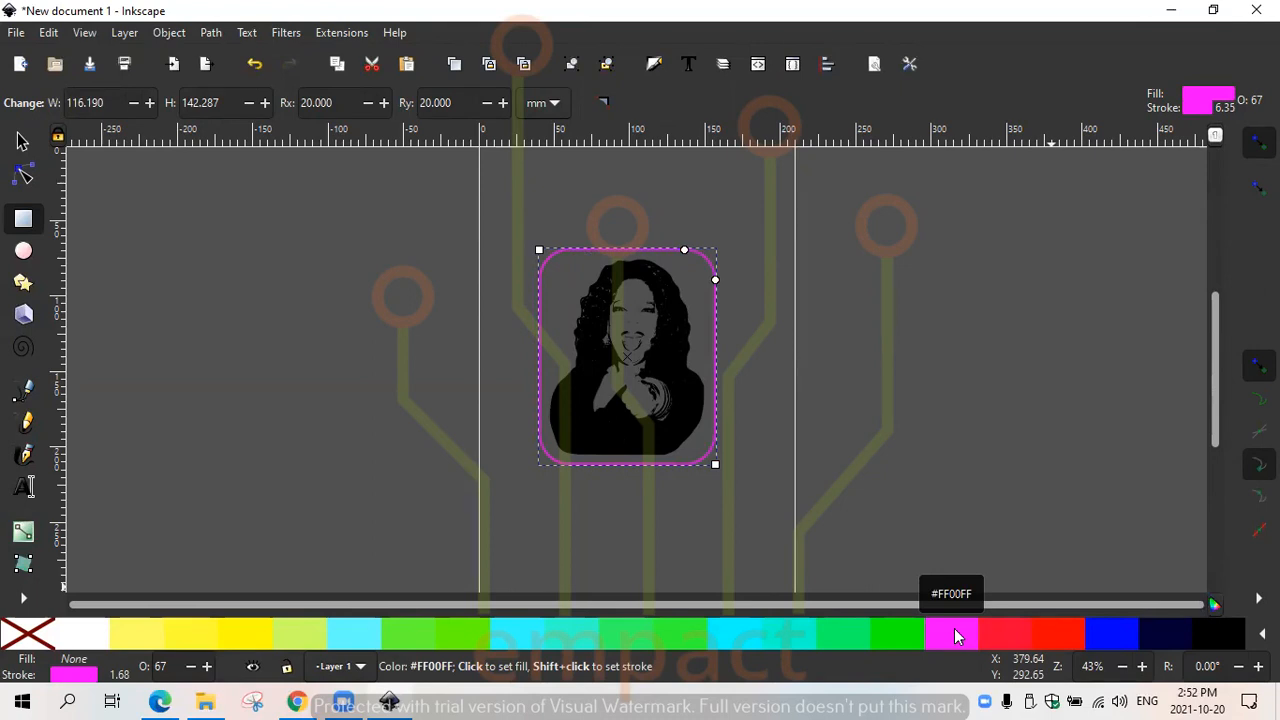
{"action": "key", "text": "ctrl"}
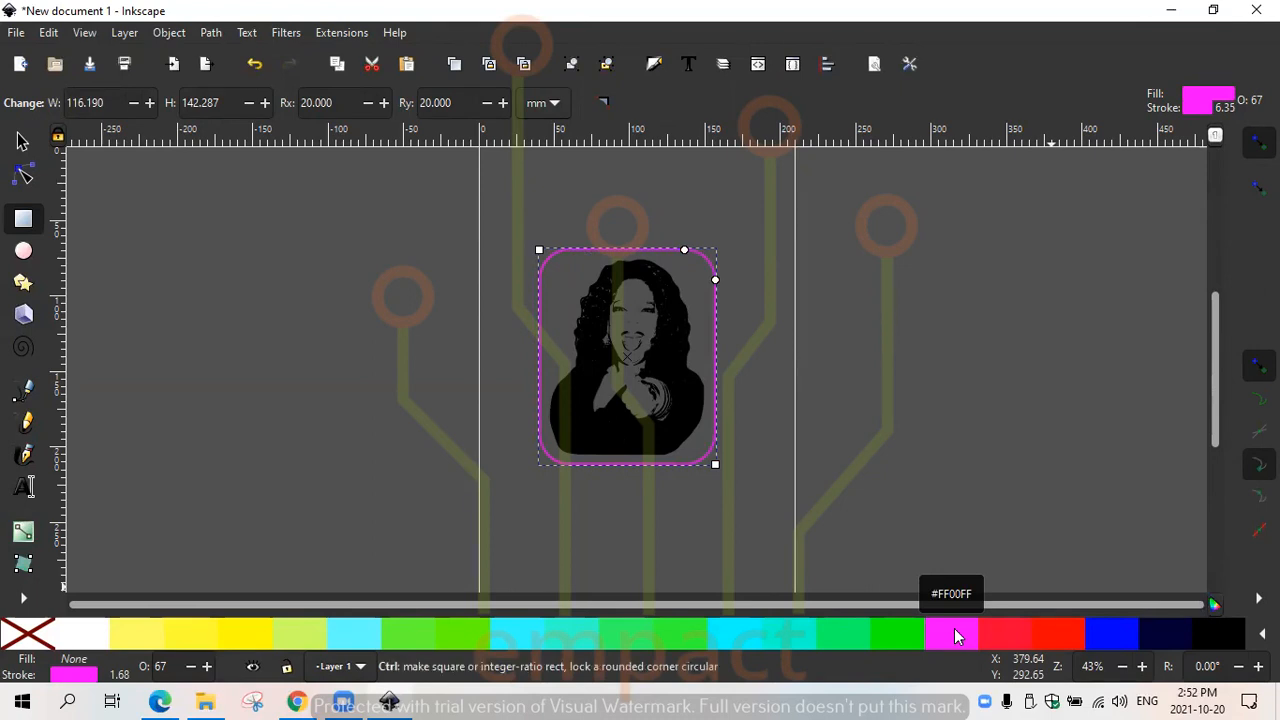
{"action": "left_click", "coordinate": [955, 636]}
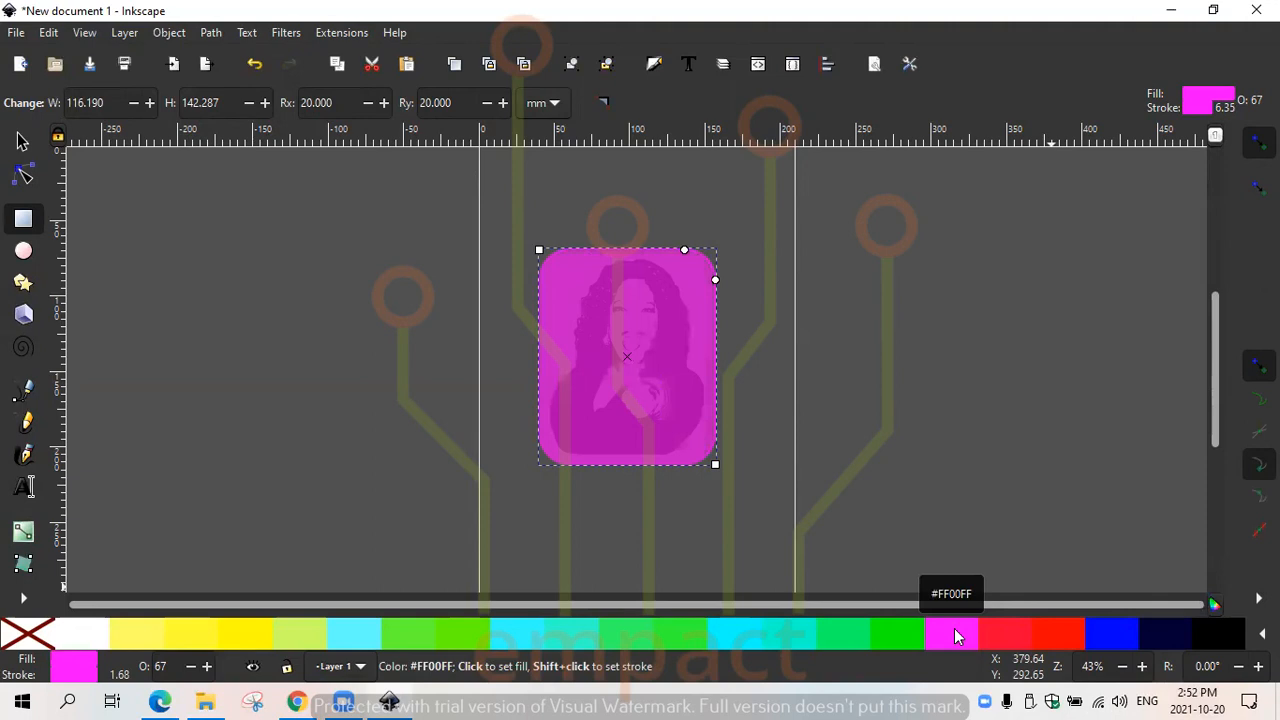
{"action": "left_click", "coordinate": [37, 633]}
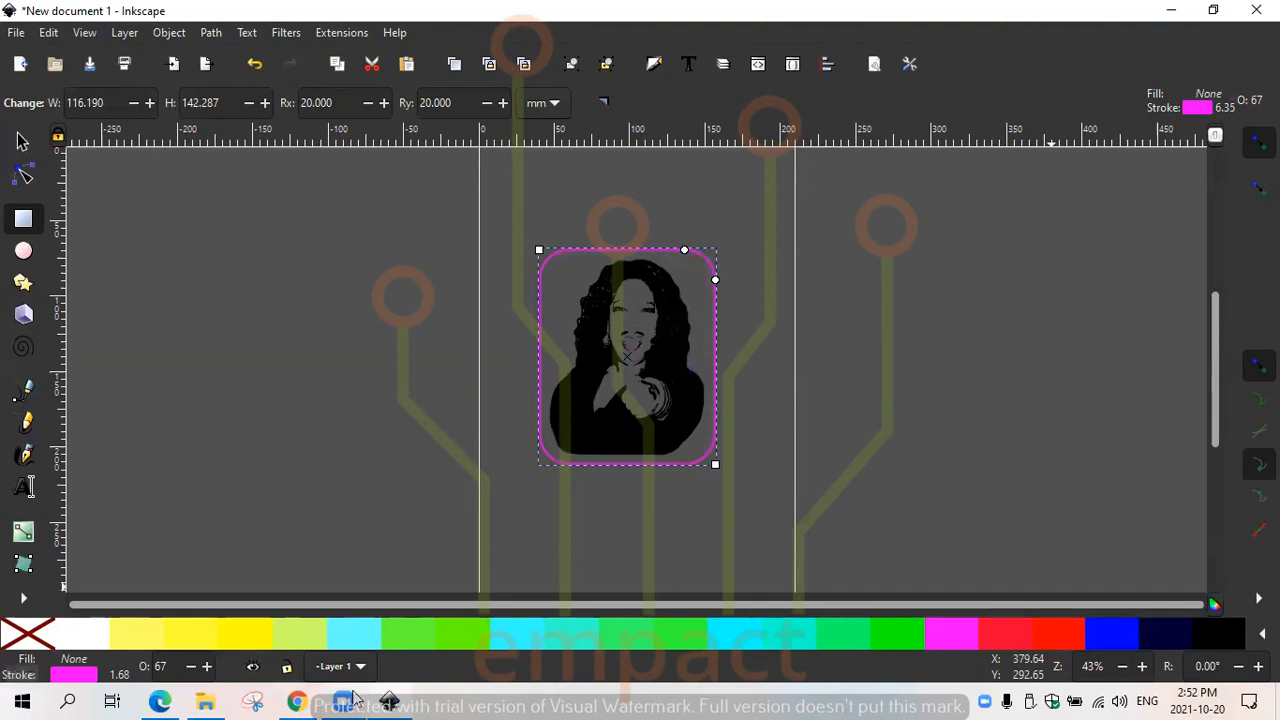
{"action": "left_click", "coordinate": [764, 513]}
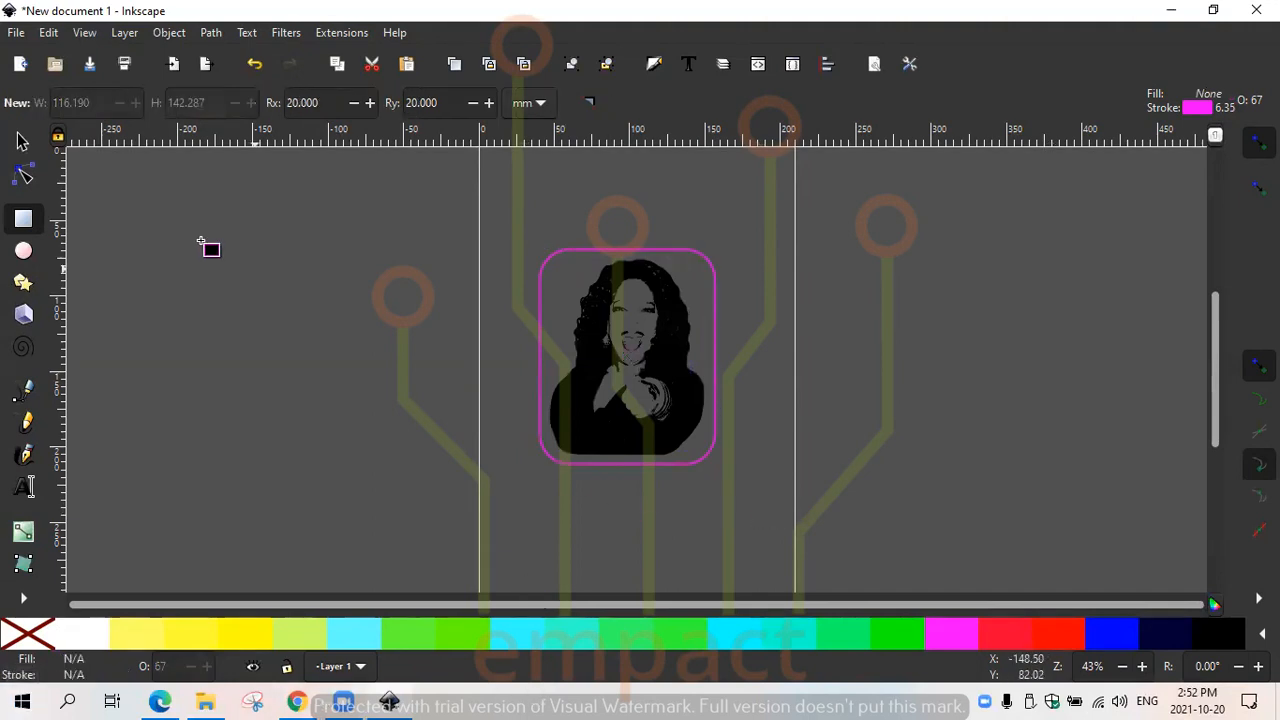
- Try grouping the traced portrait with the rounded rectangle and moving the group, and undo both
{"action": "left_click", "coordinate": [24, 142]}
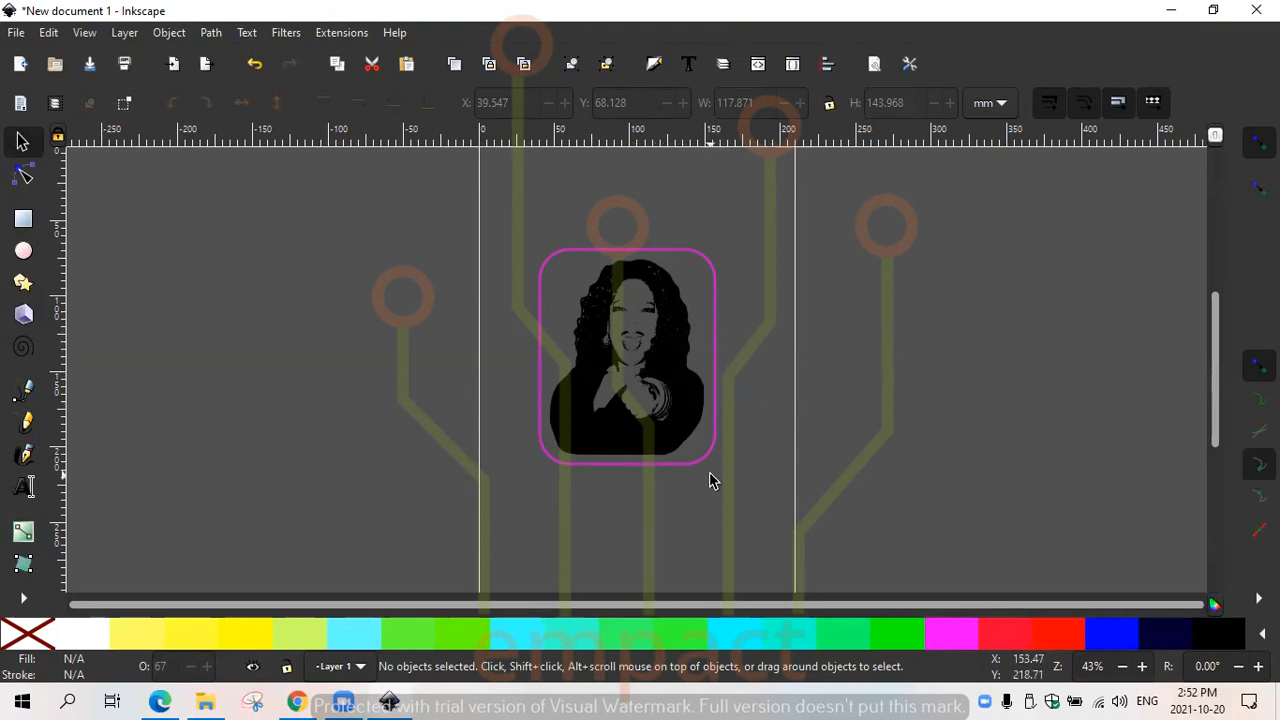
{"action": "left_click_drag", "start_coordinate": [656, 496], "coordinate": [563, 217]}
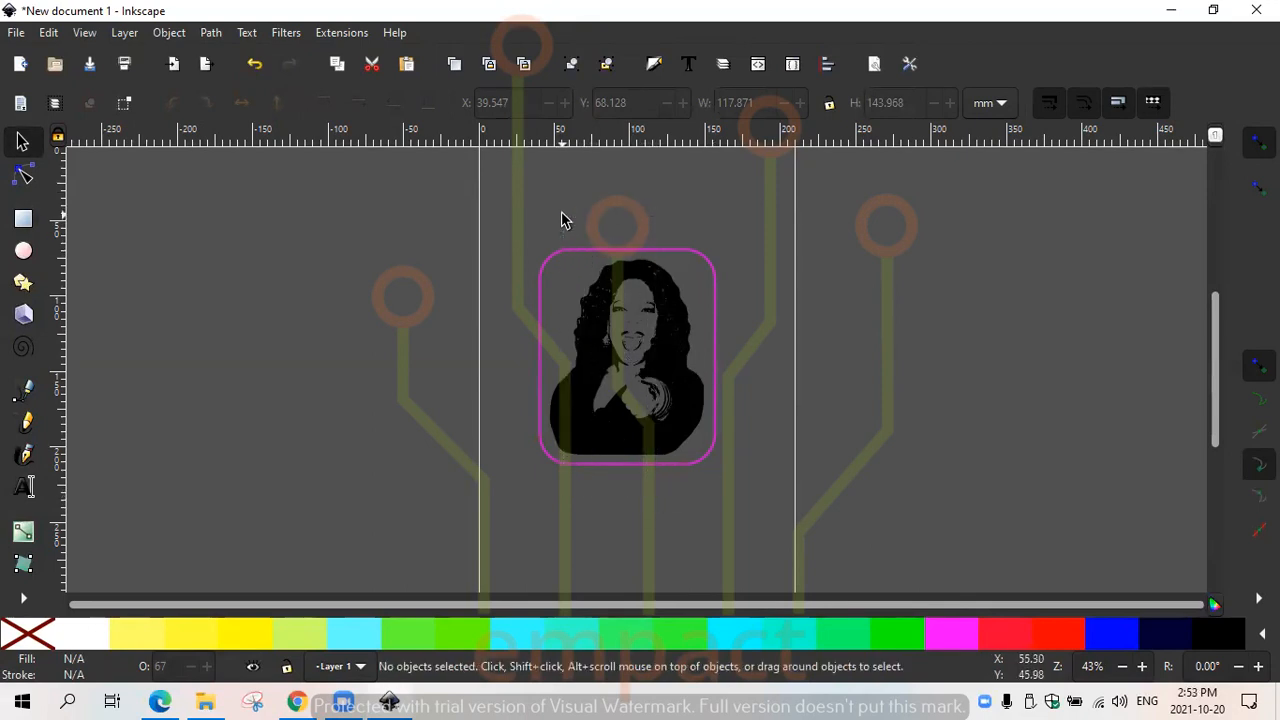
{"action": "left_click", "coordinate": [652, 300]}
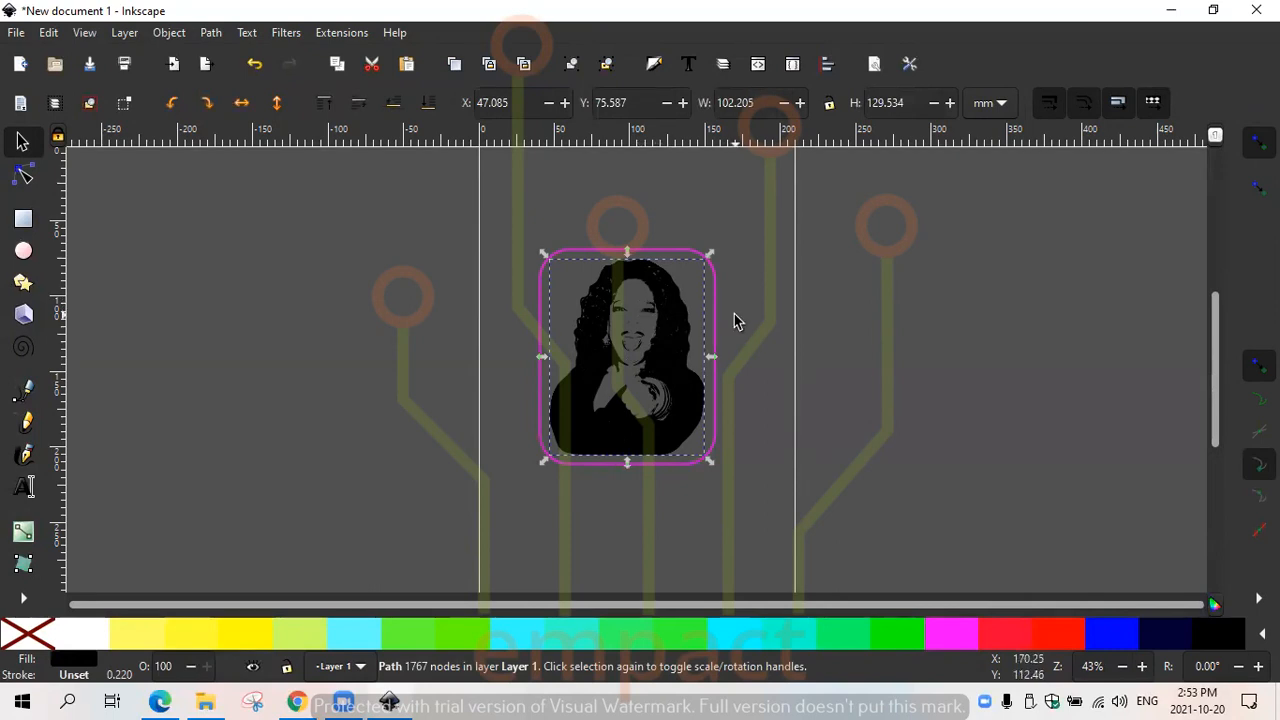
{"action": "key", "text": "shift"}
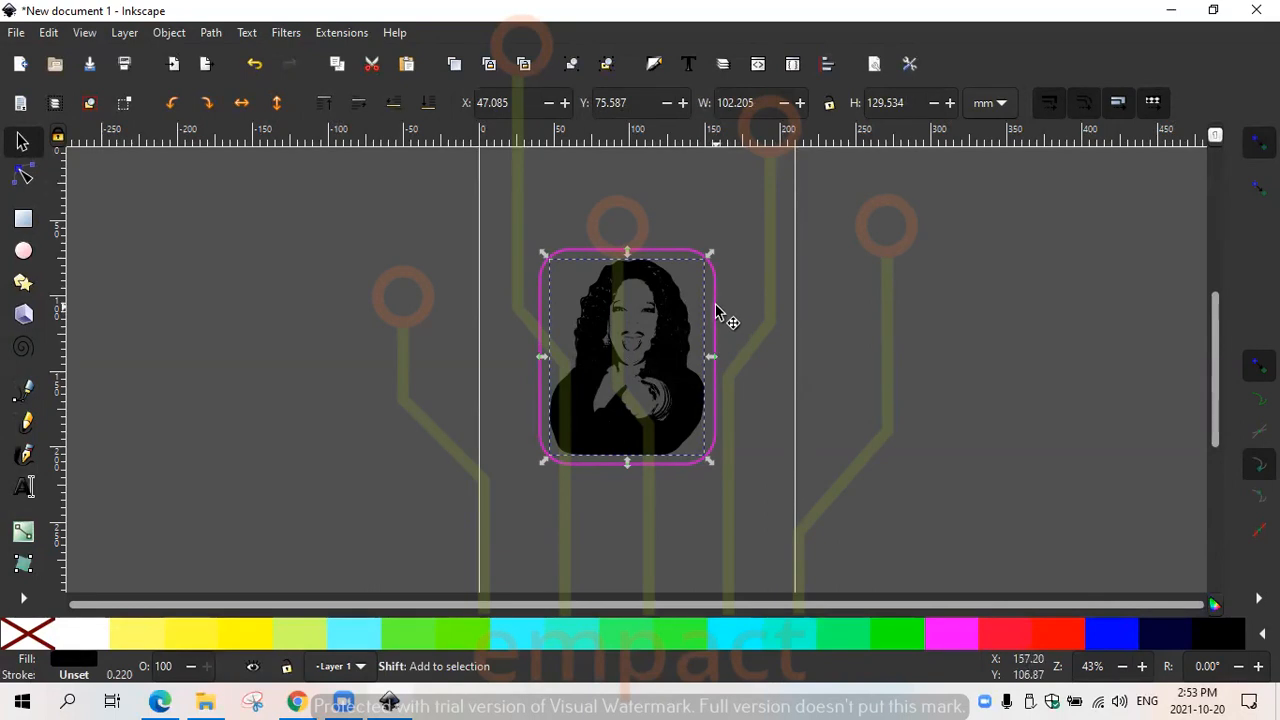
{"action": "left_click", "coordinate": [715, 308], "text": "shift"}
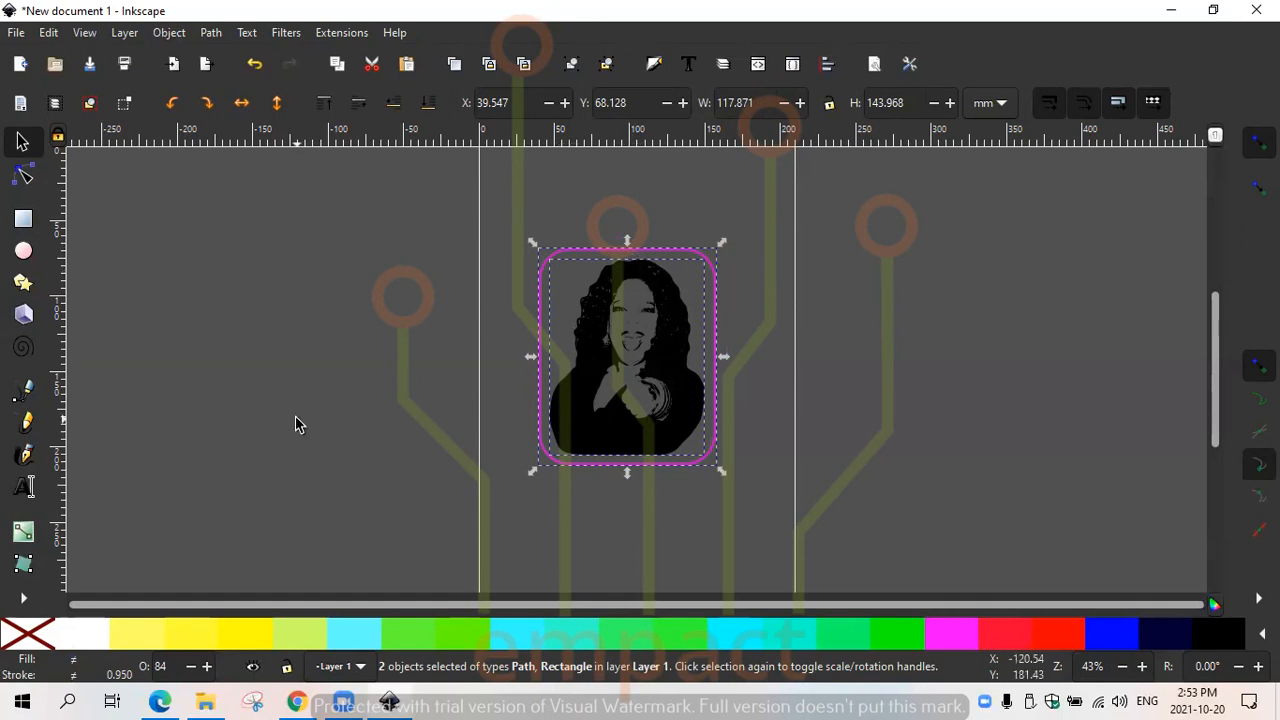
{"action": "right_click", "coordinate": [541, 374]}
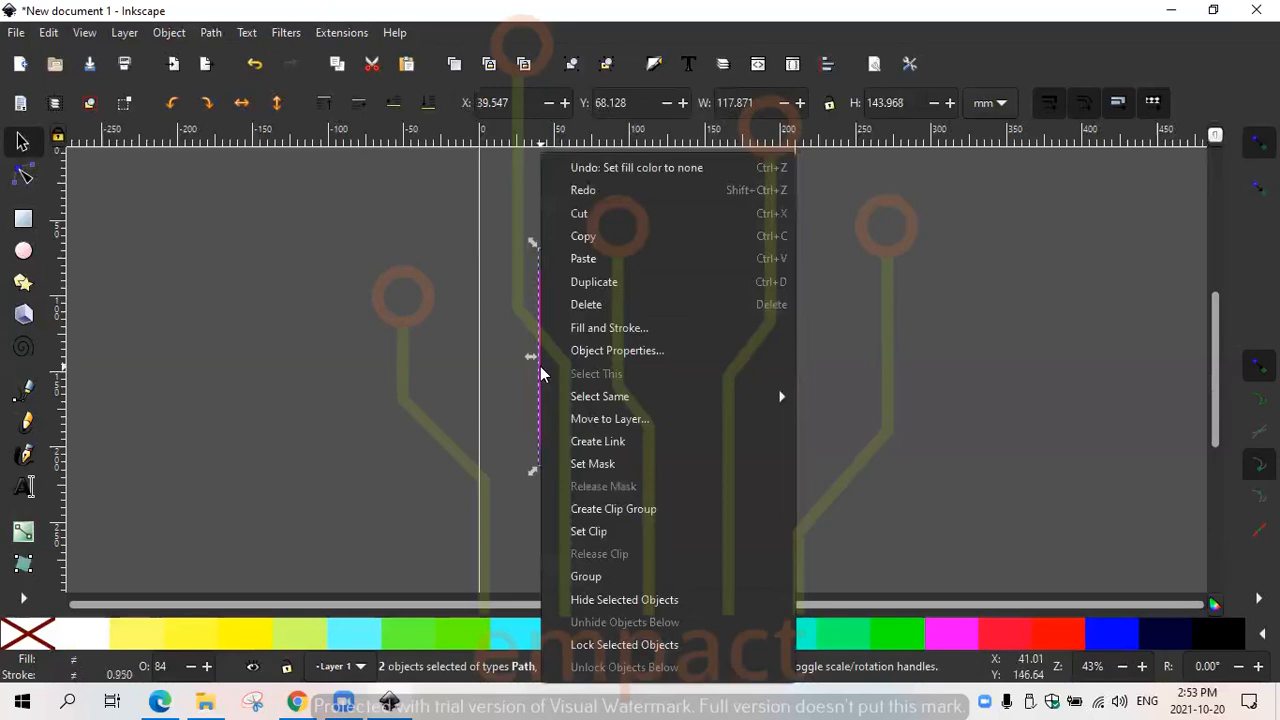
{"action": "left_click", "coordinate": [589, 577]}
{"action": "left_click_drag", "start_coordinate": [600, 371], "coordinate": [642, 333]}
{"action": "key", "text": "ctrl+z"}
{"action": "key", "text": "ctrl+z"}
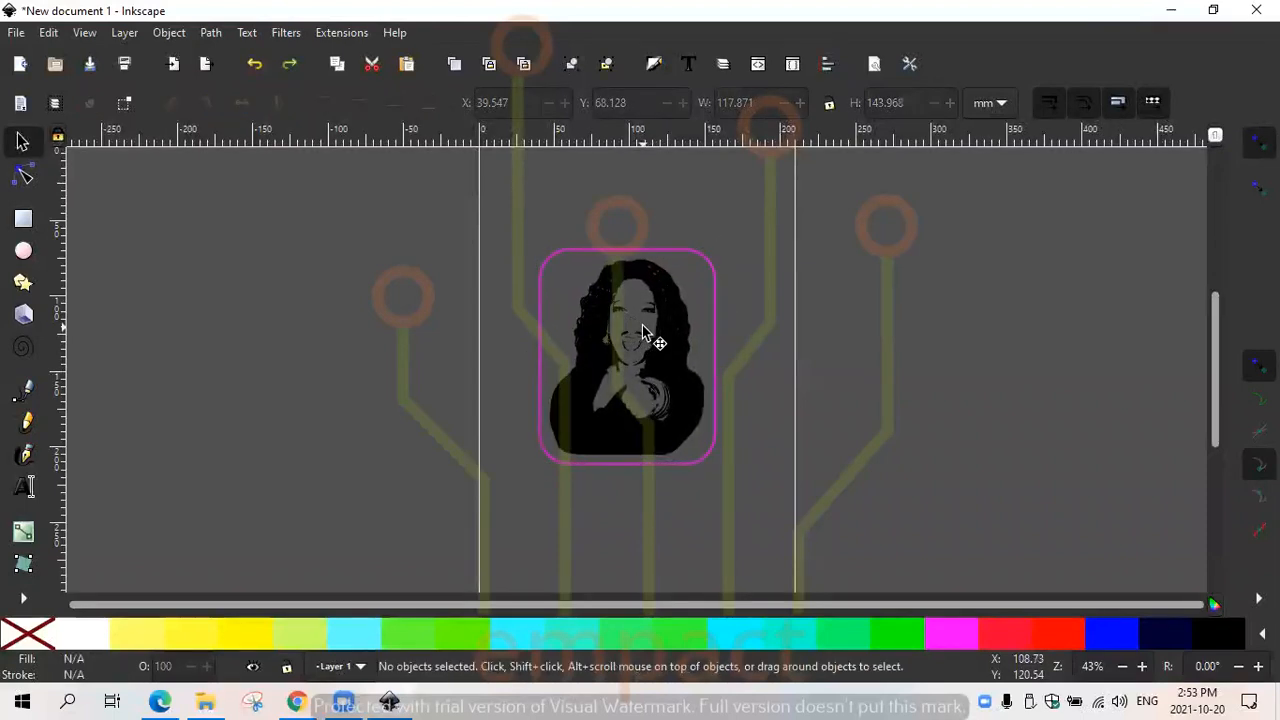
{"action": "left_click", "coordinate": [636, 368]}
{"action": "key", "text": "n"}
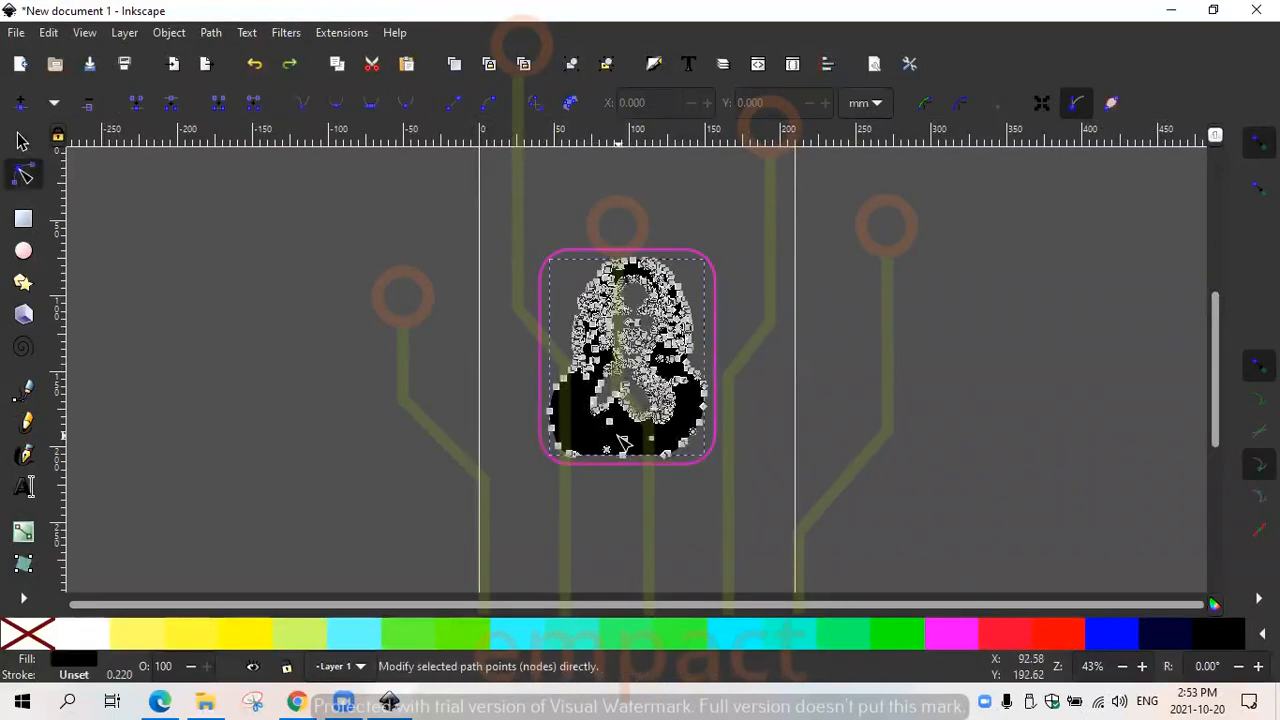
{"action": "key", "text": "Escape"}
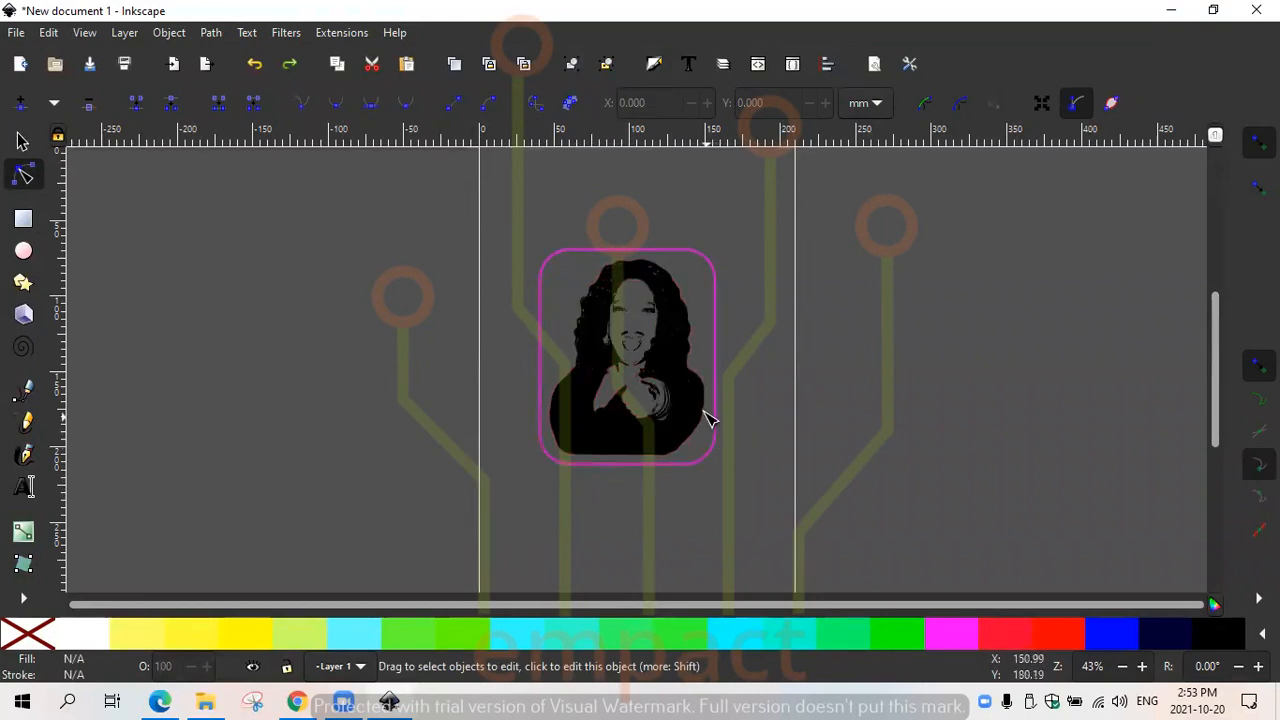
{"action": "left_click", "coordinate": [20, 143]}
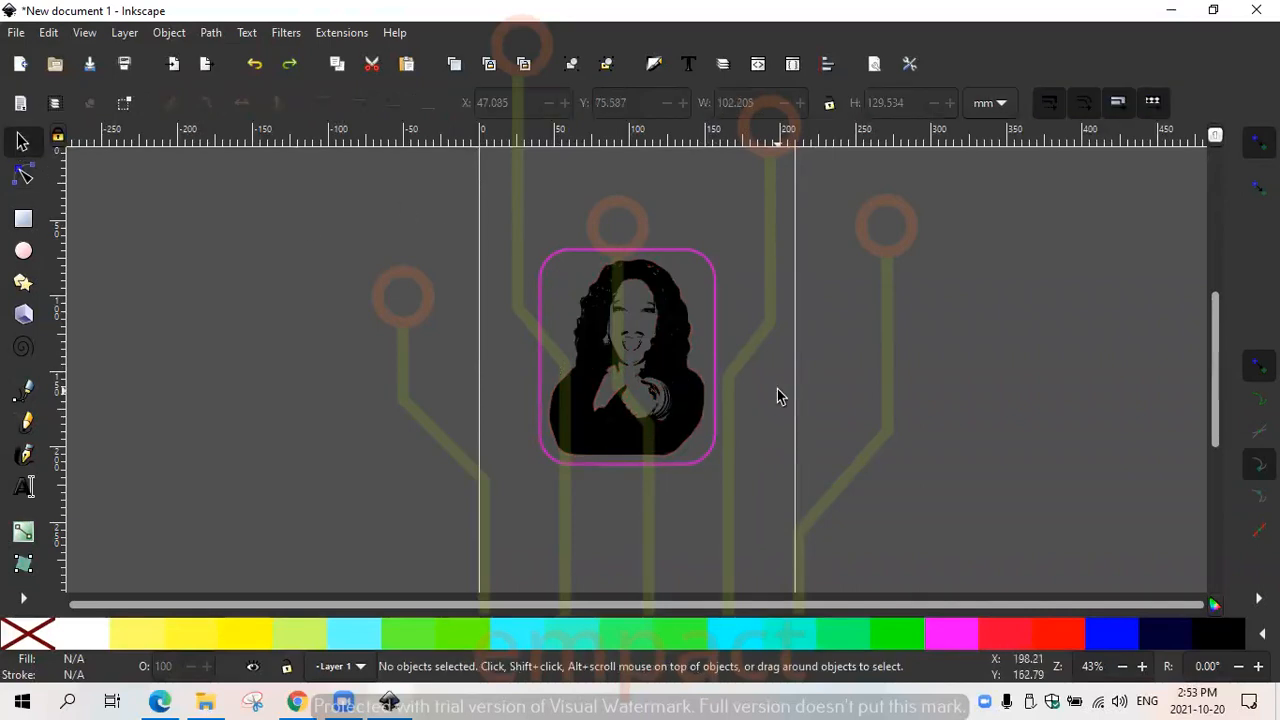
- Move the rounded rectangle slightly right and down around the portrait to about X 41 mm, Y 69 mm
{"action": "mouse_move", "coordinate": [723, 366]}
{"action": "left_mouse_down"}
{"action": "mouse_move", "coordinate": [743, 377]}
{"action": "mouse_move", "coordinate": [702, 355]}
{"action": "mouse_move", "coordinate": [722, 366]}
{"action": "left_mouse_up"}
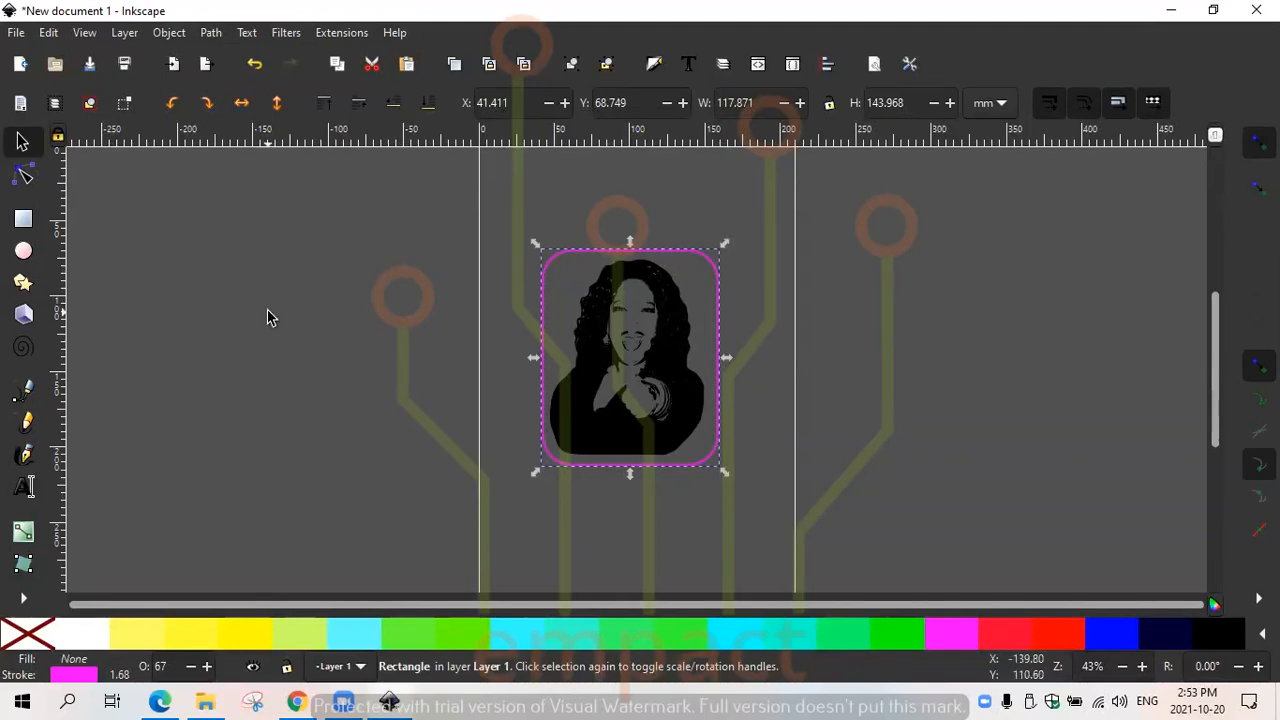
{"action": "left_click", "coordinate": [648, 540]}
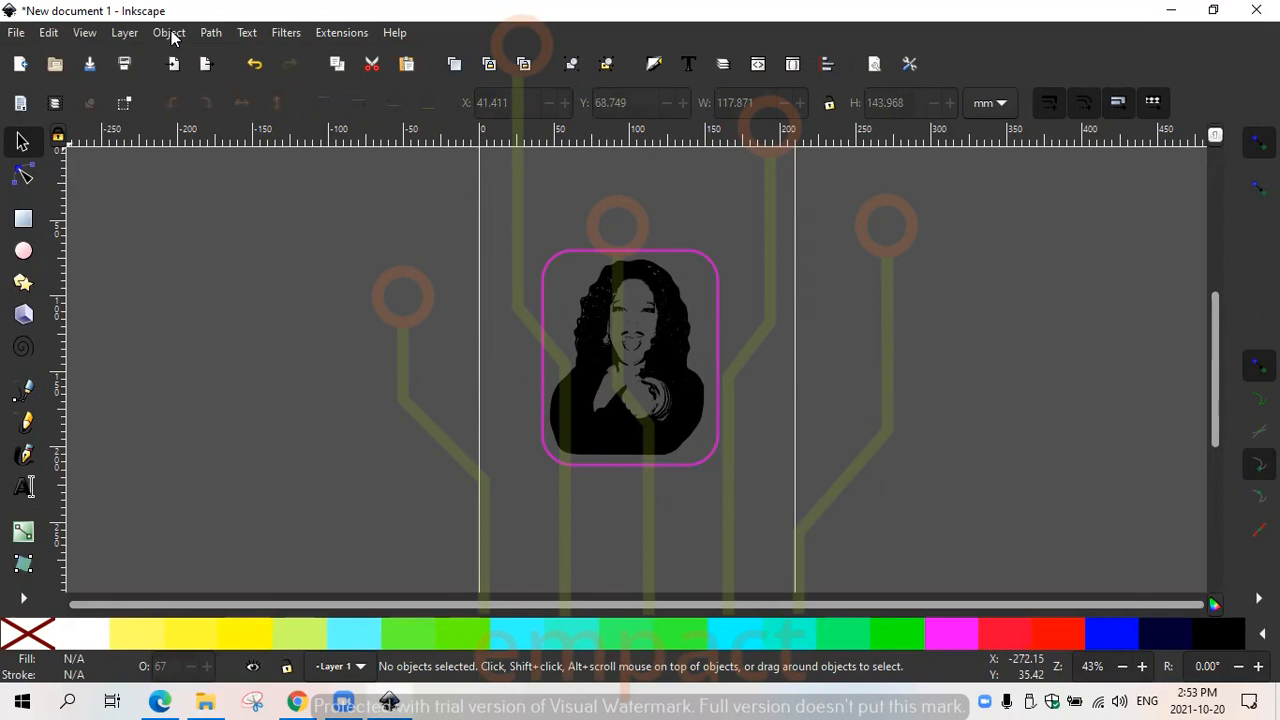
{"action": "left_click", "coordinate": [208, 34]}
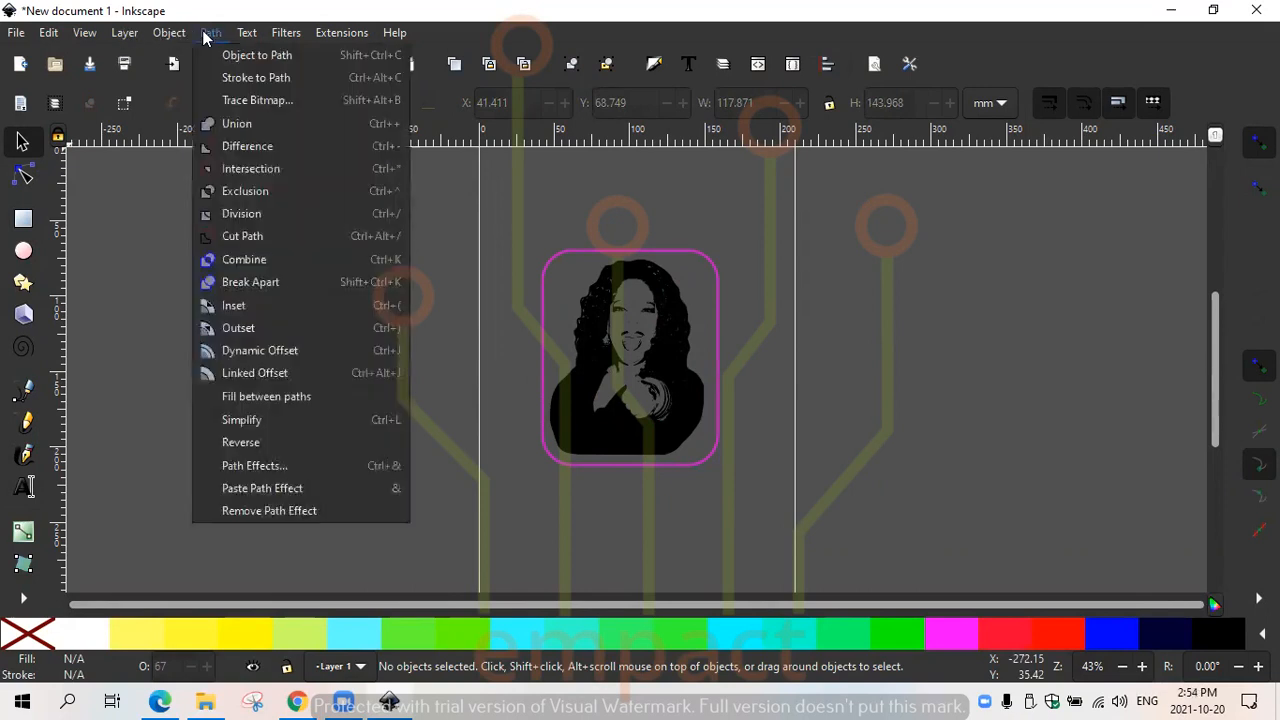
{"action": "left_click", "coordinate": [559, 531]}
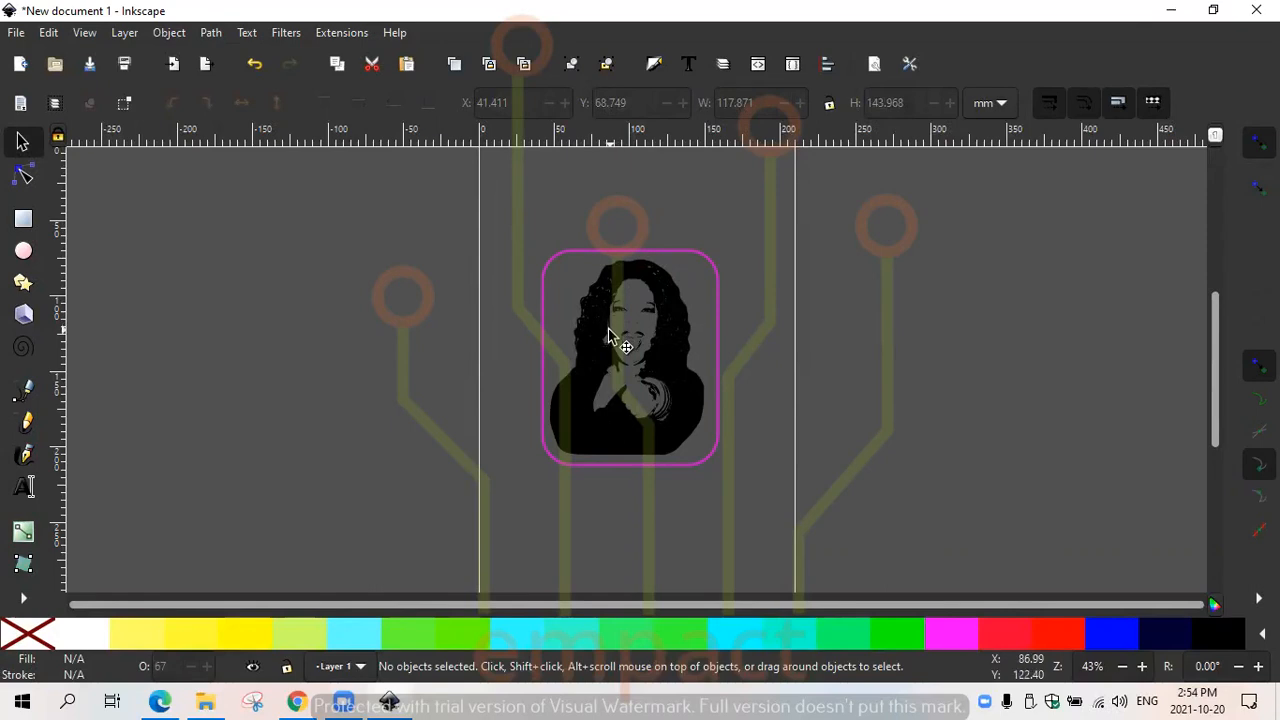
- Select the traced portrait and rounded rectangle together and apply Object to Path and Stroke to Path
{"action": "left_click", "coordinate": [608, 330]}
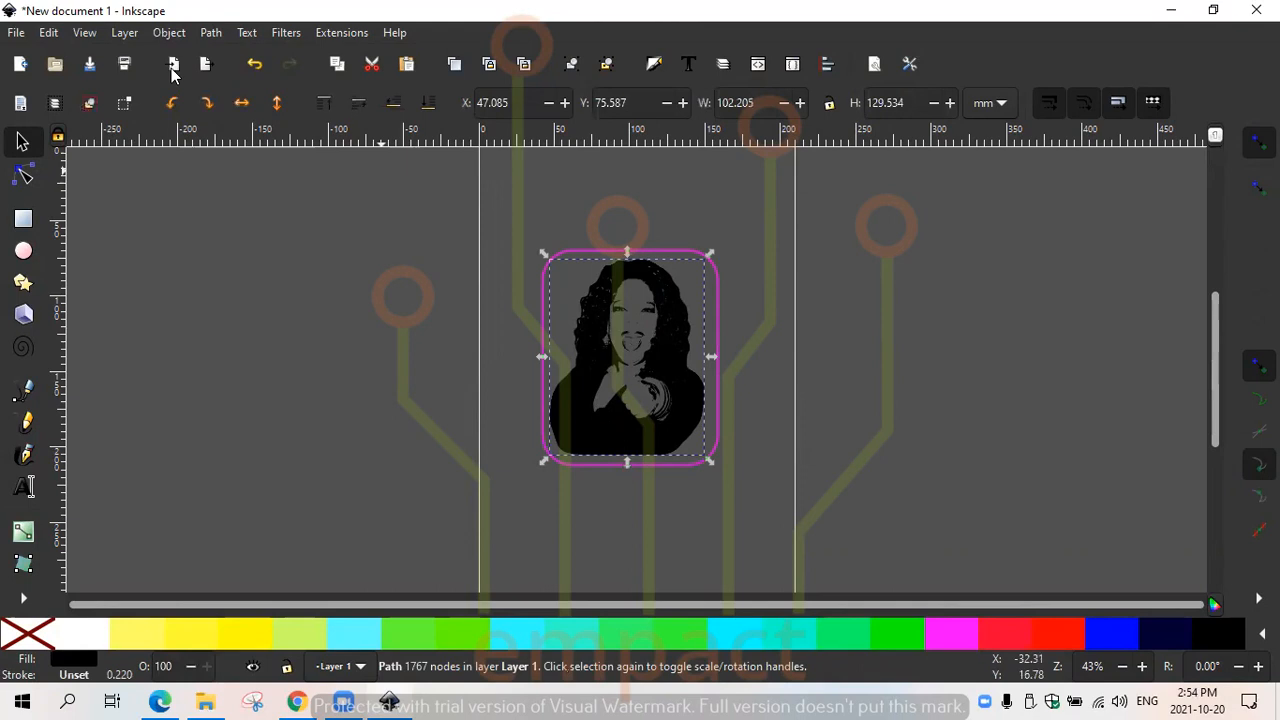
{"action": "left_click", "coordinate": [211, 32]}
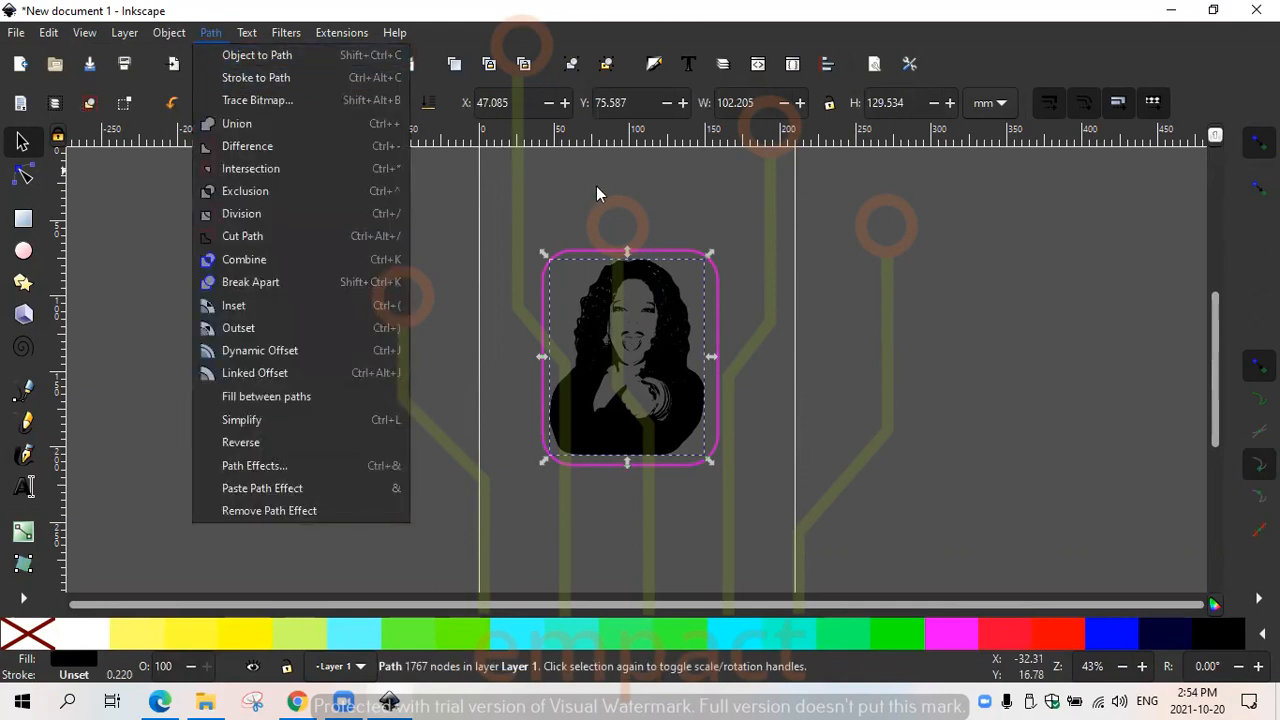
{"action": "left_click", "coordinate": [600, 194]}
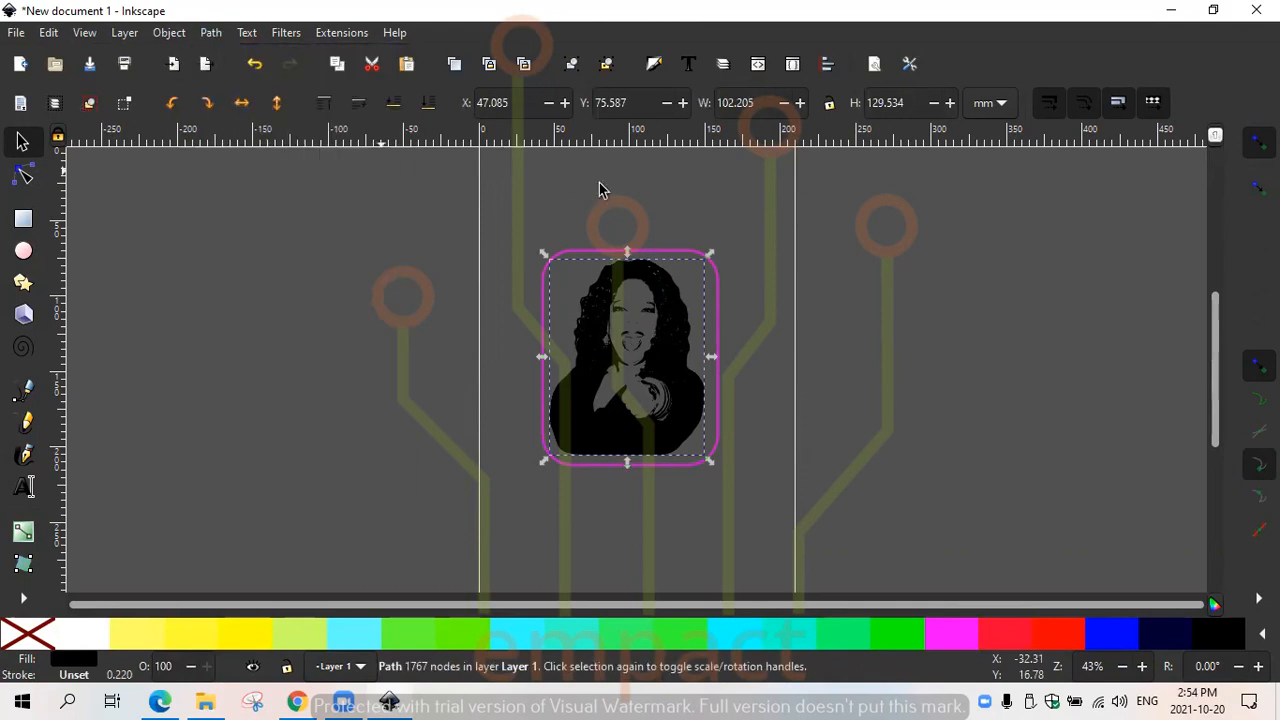
{"action": "left_click", "coordinate": [542, 378], "text": "shift"}
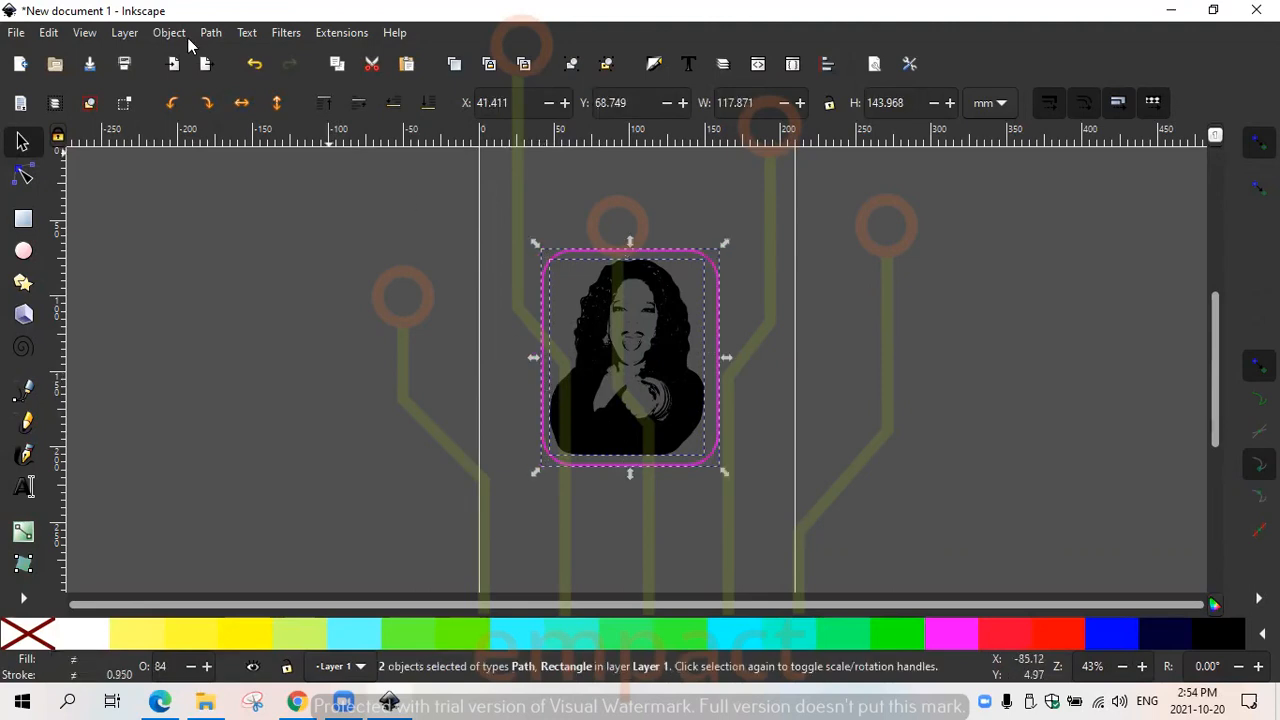
{"action": "left_click", "coordinate": [210, 33]}
{"action": "left_click", "coordinate": [240, 55]}
{"action": "left_click", "coordinate": [210, 33]}
{"action": "left_click", "coordinate": [223, 77]}
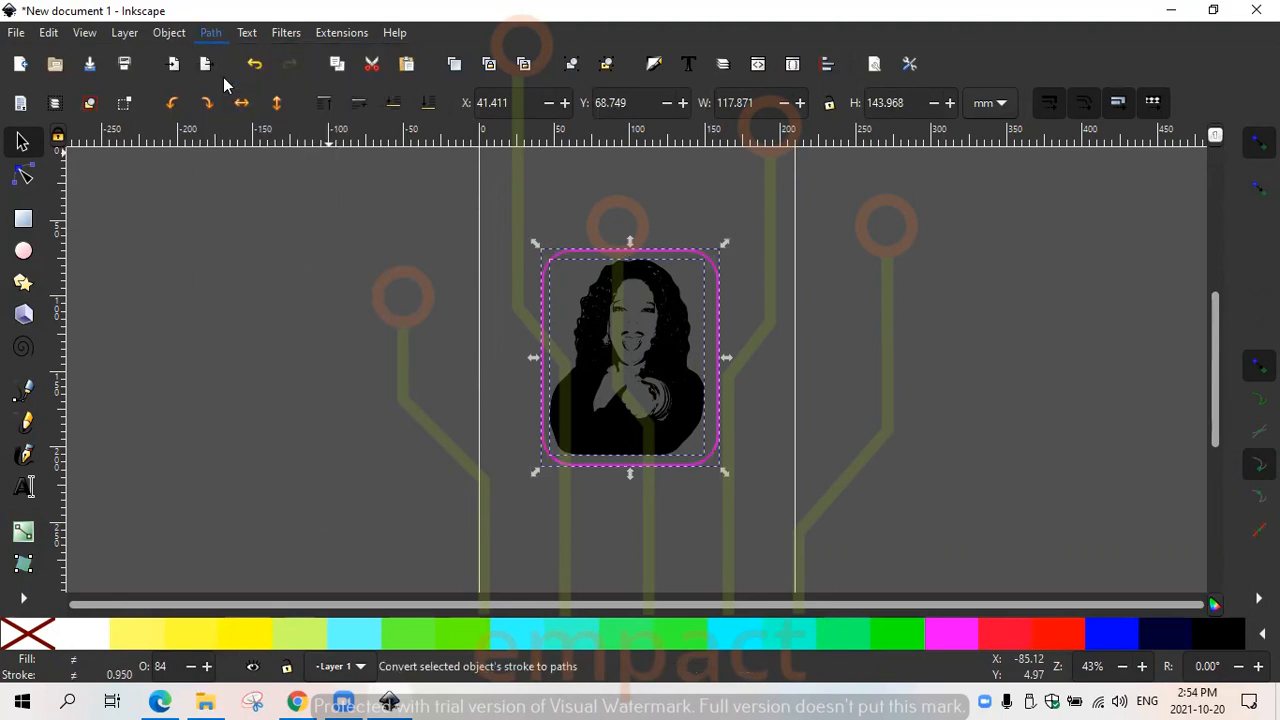
- Try a Union of the portrait and its frame, move the merged shape, and undo both
{"action": "left_click", "coordinate": [212, 32]}
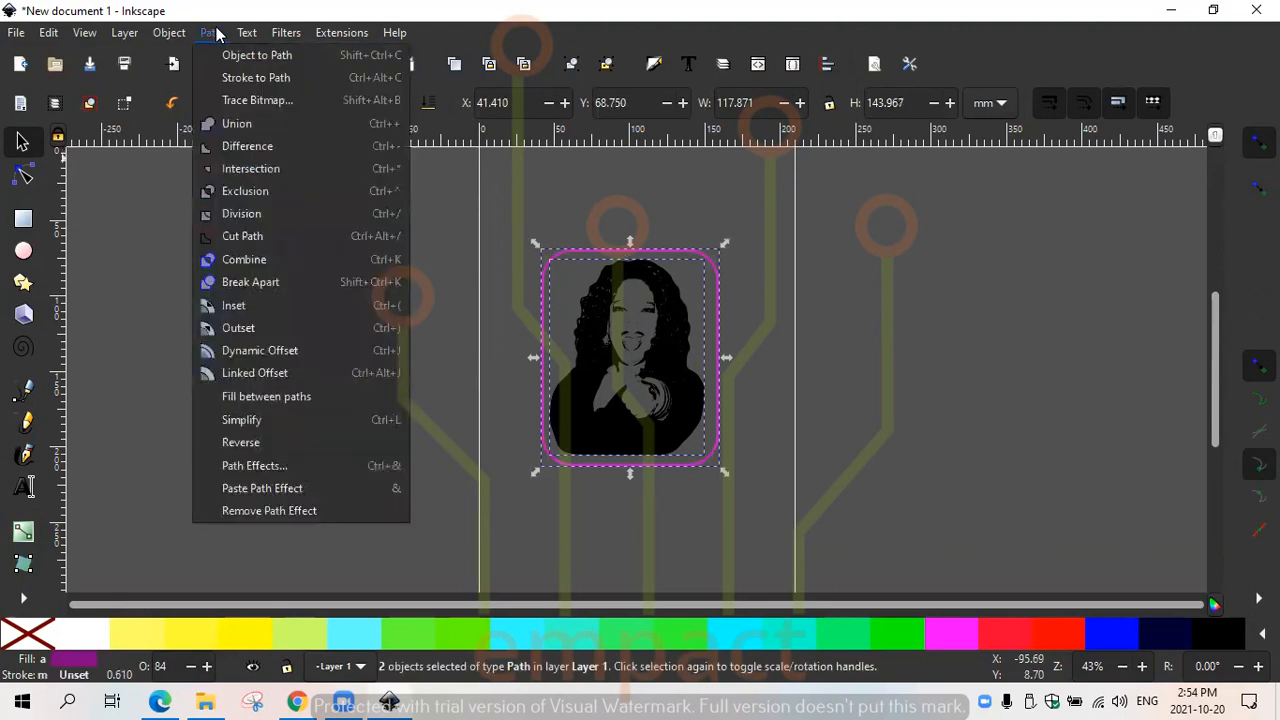
{"action": "left_click", "coordinate": [244, 120]}
{"action": "mouse_move", "coordinate": [640, 380]}
{"action": "left_mouse_down"}
{"action": "mouse_move", "coordinate": [729, 449]}
{"action": "mouse_move", "coordinate": [598, 342]}
{"action": "mouse_move", "coordinate": [633, 395]}
{"action": "mouse_move", "coordinate": [694, 380]}
{"action": "mouse_move", "coordinate": [672, 390]}
{"action": "mouse_move", "coordinate": [646, 371]}
{"action": "left_mouse_up"}
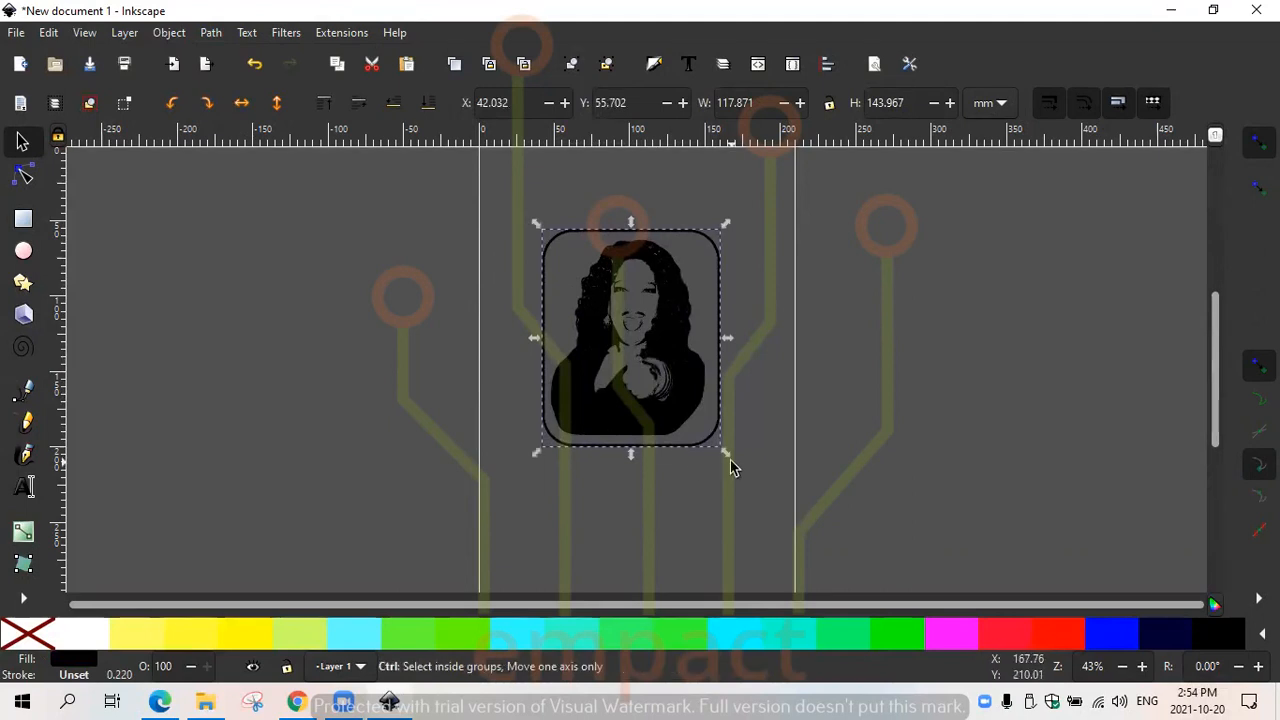
{"action": "key", "text": "ctrl+z"}
{"action": "key", "text": "ctrl+z"}
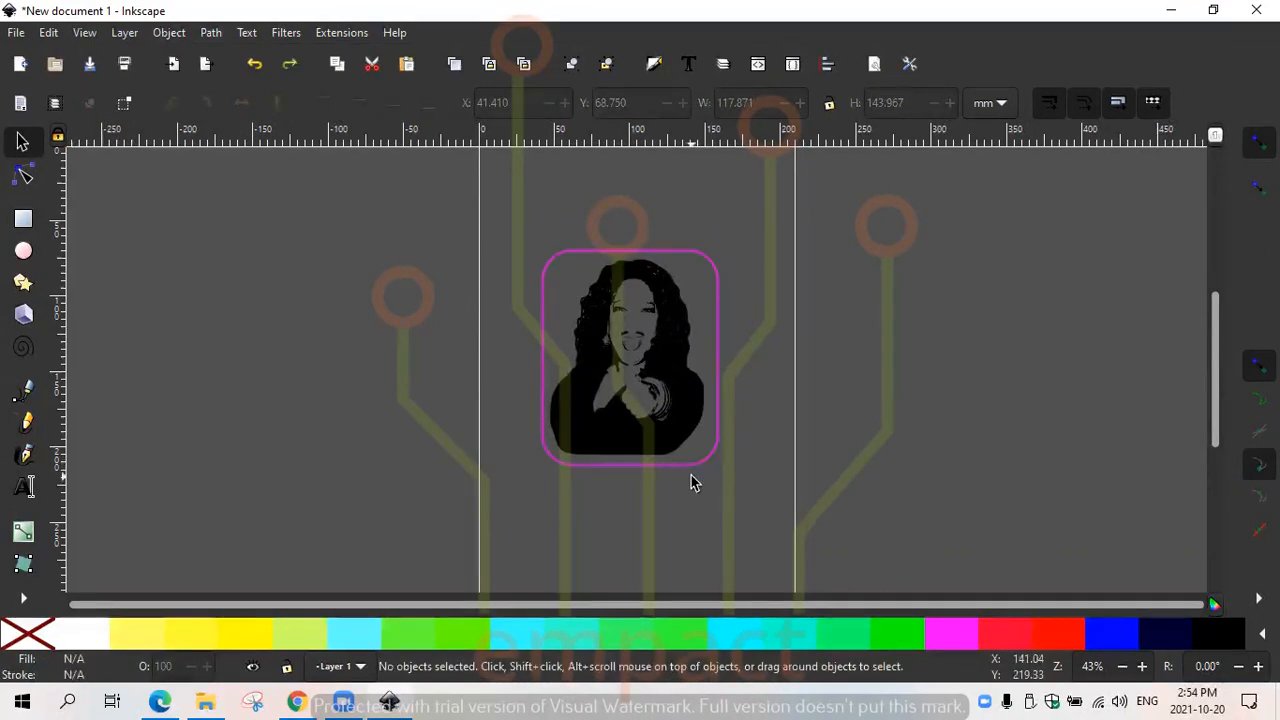
- Group the portrait with its magenta frame and move the group to about X 51 mm, Y 61 mm
{"action": "left_click", "coordinate": [681, 467]}
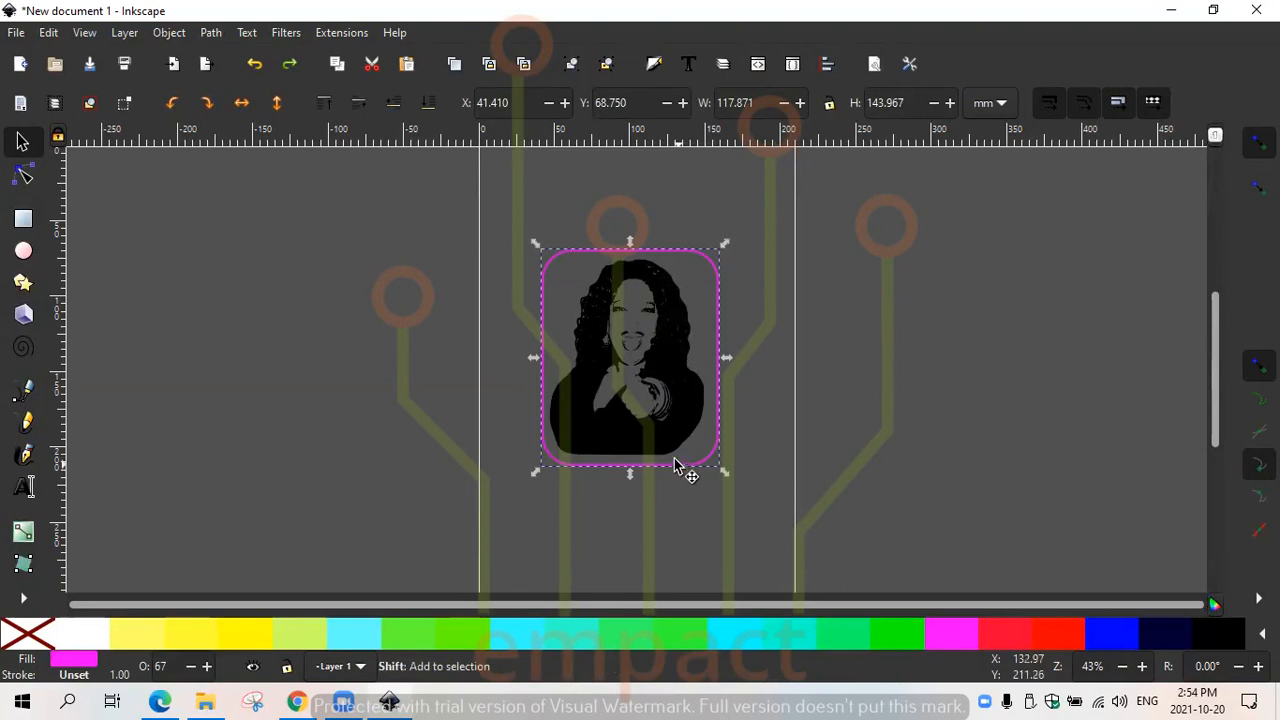
{"action": "left_click", "coordinate": [663, 451], "text": "shift"}
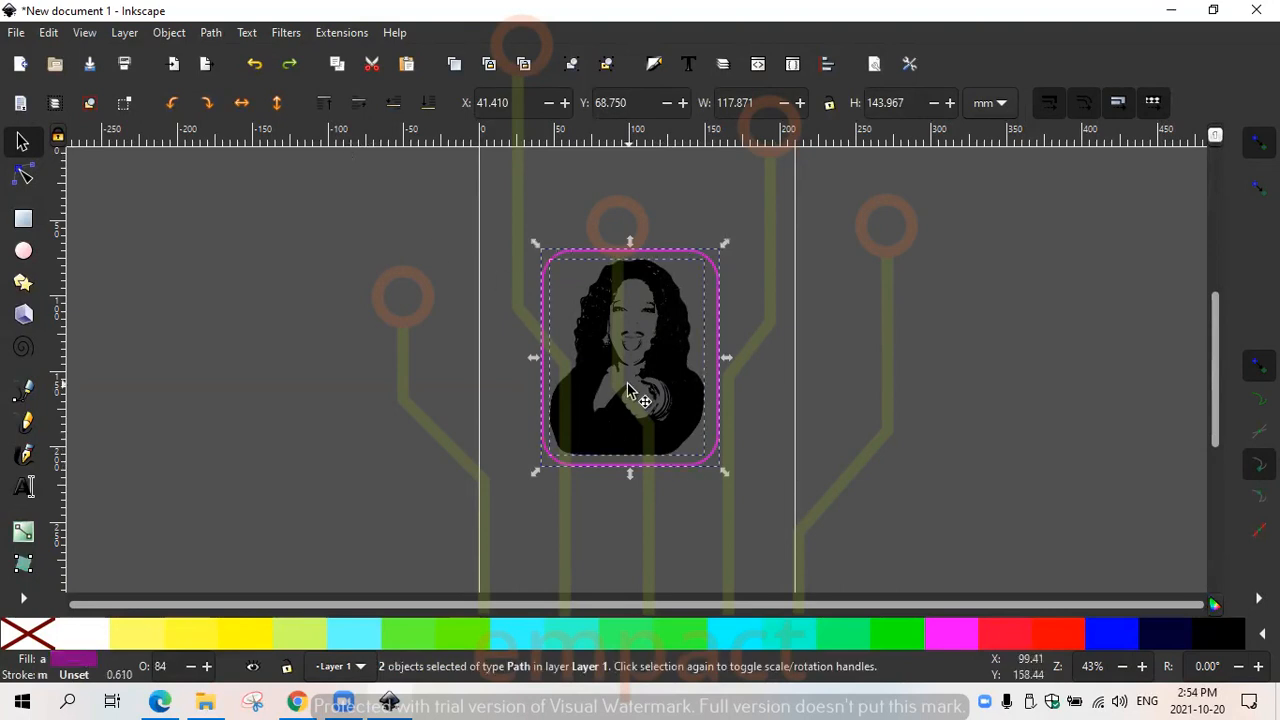
{"action": "right_click", "coordinate": [627, 462]}
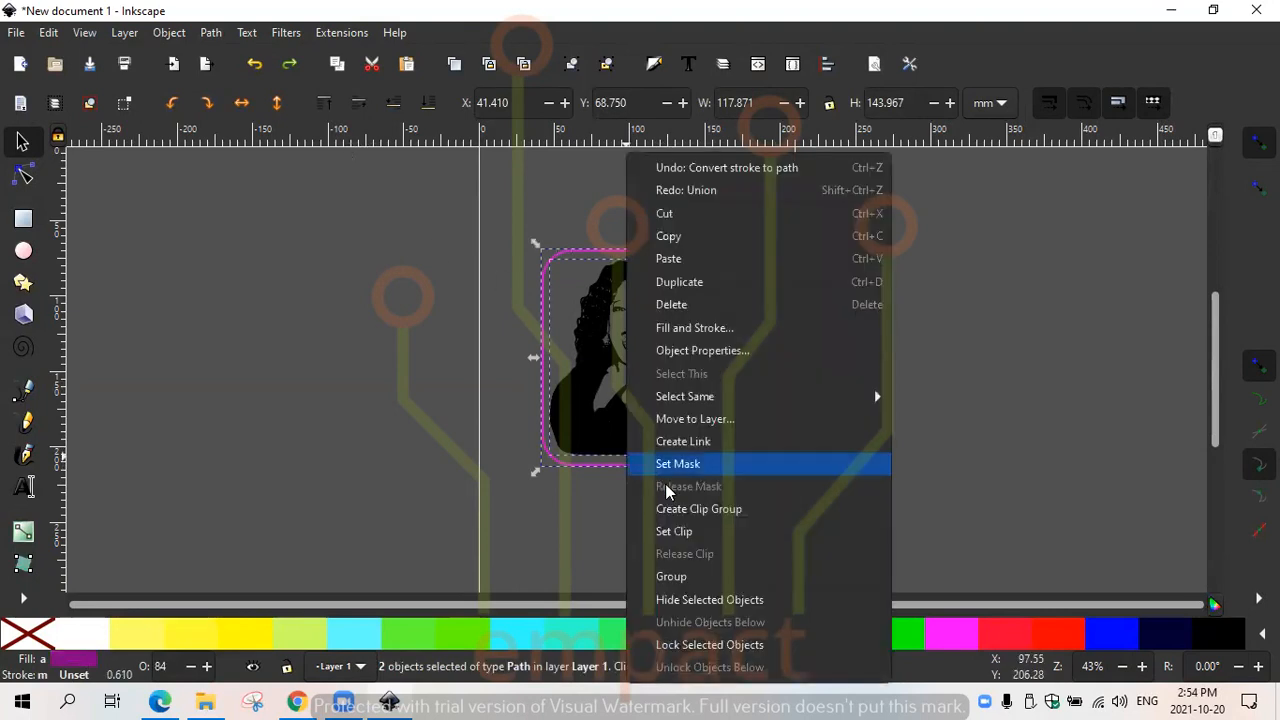
{"action": "left_click", "coordinate": [674, 576]}
{"action": "left_click_drag", "start_coordinate": [643, 428], "coordinate": [625, 471]}
{"action": "left_click_drag", "start_coordinate": [622, 371], "coordinate": [640, 319]}
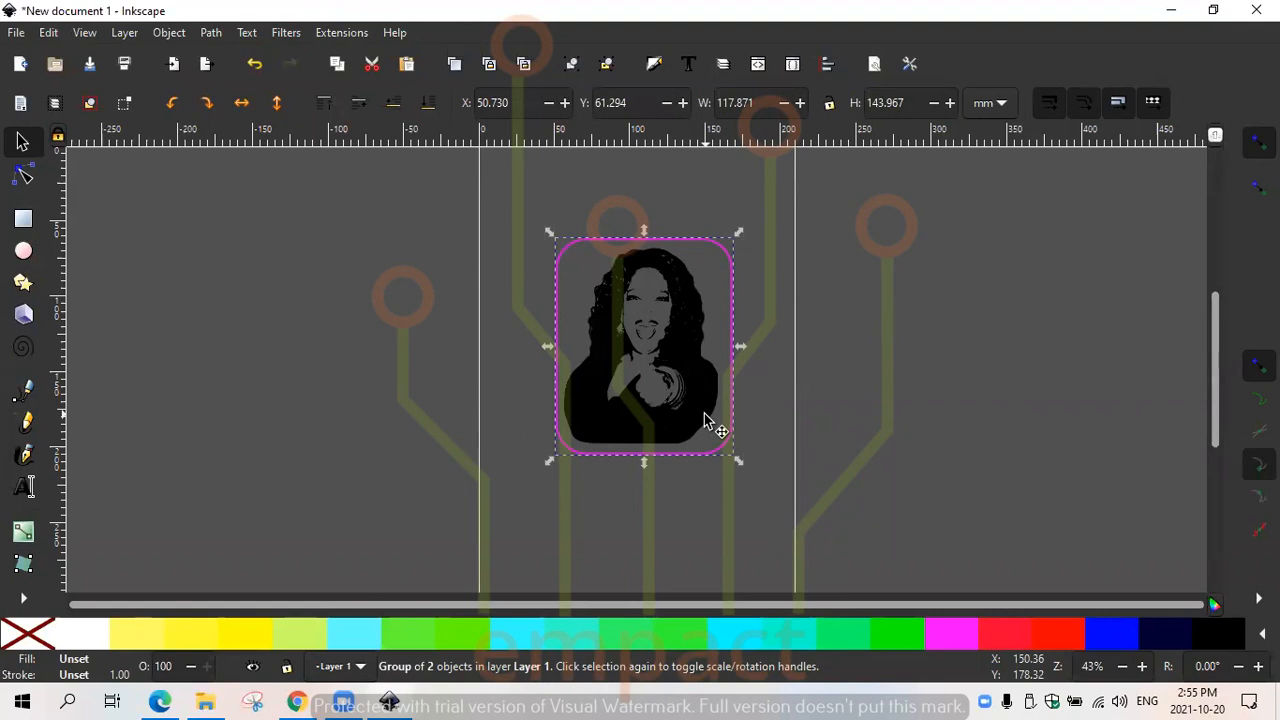
- Switch to the Edge window with Google Images and search for "white t shirt"
{"action": "left_click", "coordinate": [297, 701]}
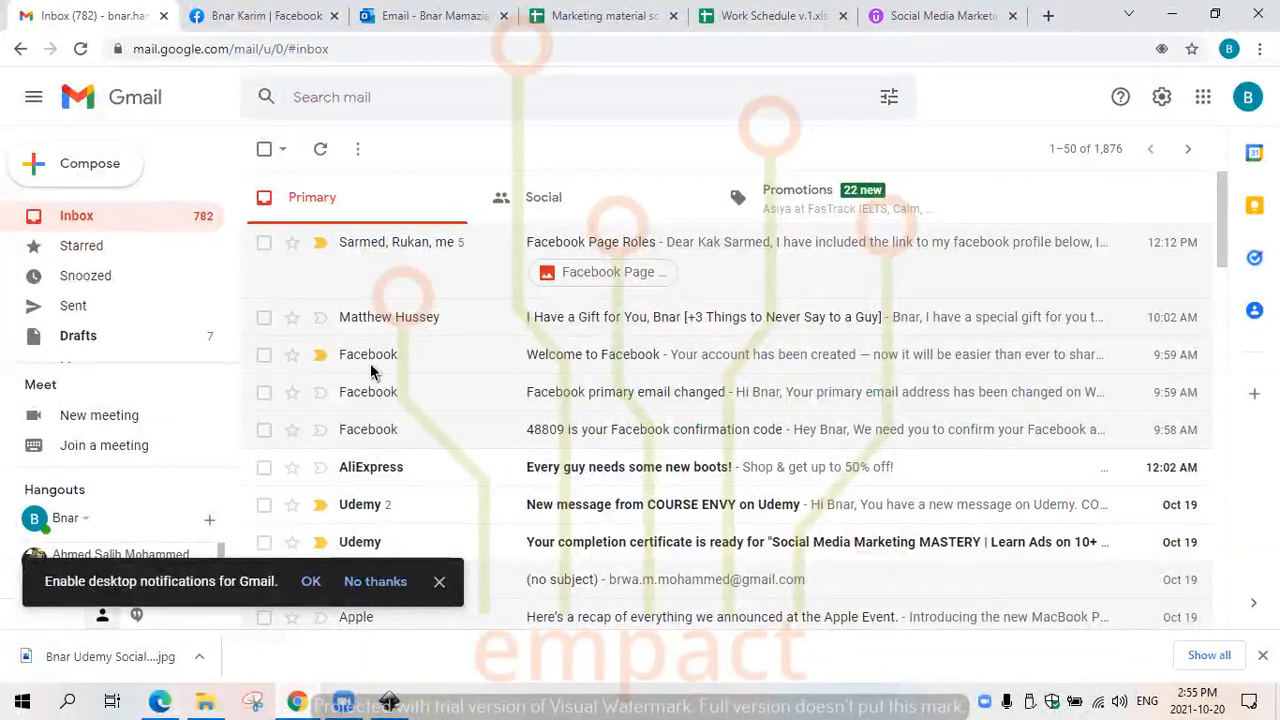
{"action": "left_click", "coordinate": [172, 700]}
{"action": "left_click_drag", "start_coordinate": [466, 178], "coordinate": [141, 153]}
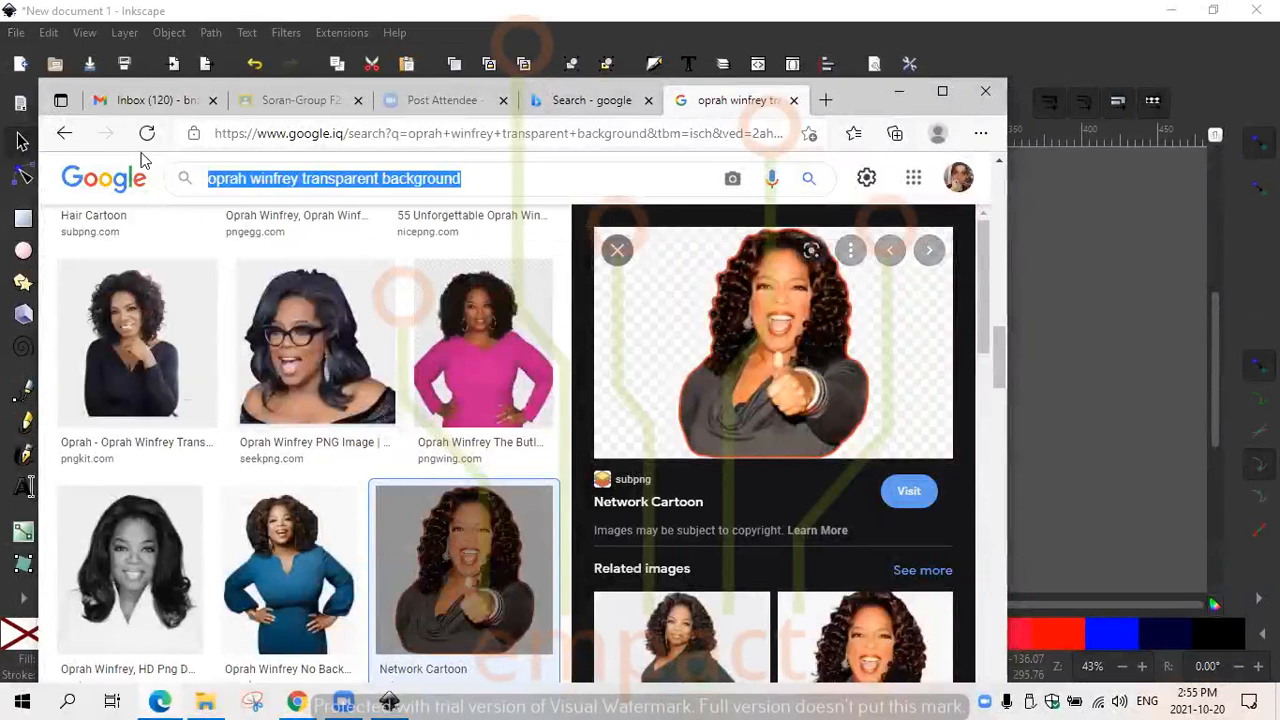
{"action": "type", "text": "white t shirt"}
{"action": "key", "text": "Return"}
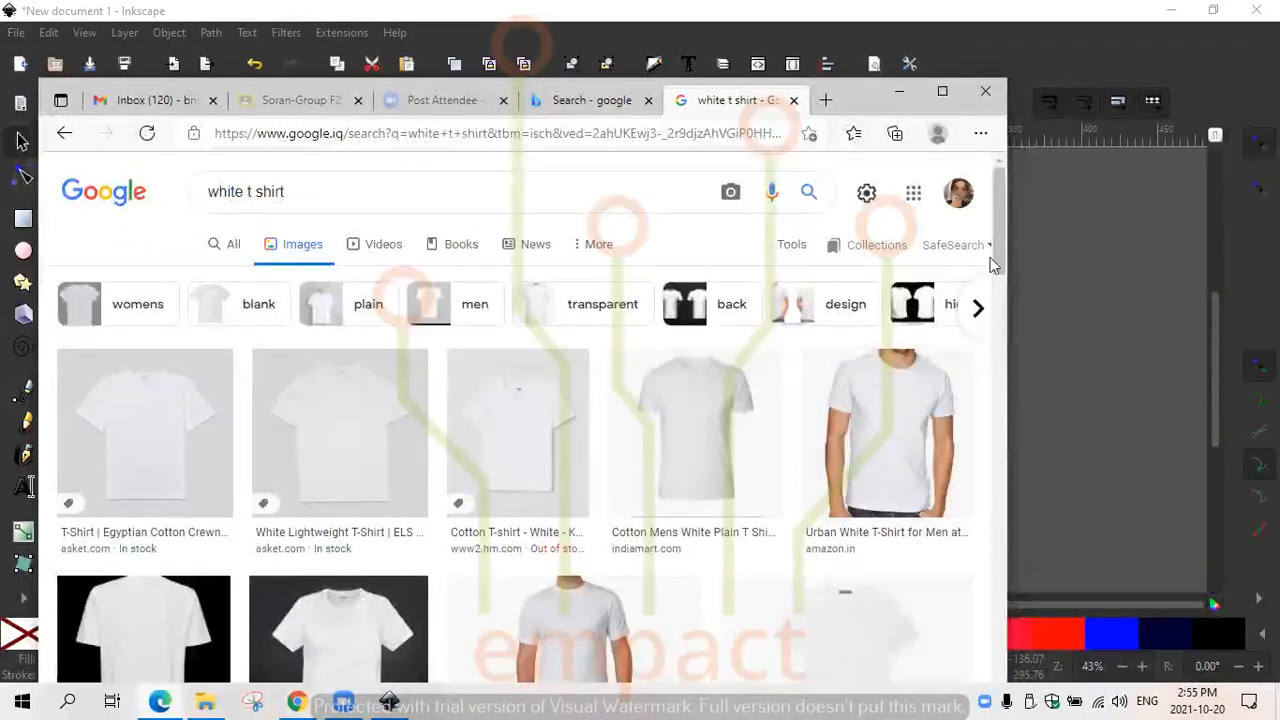
{"action": "left_click_drag", "start_coordinate": [999, 233], "coordinate": [1038, 255]}
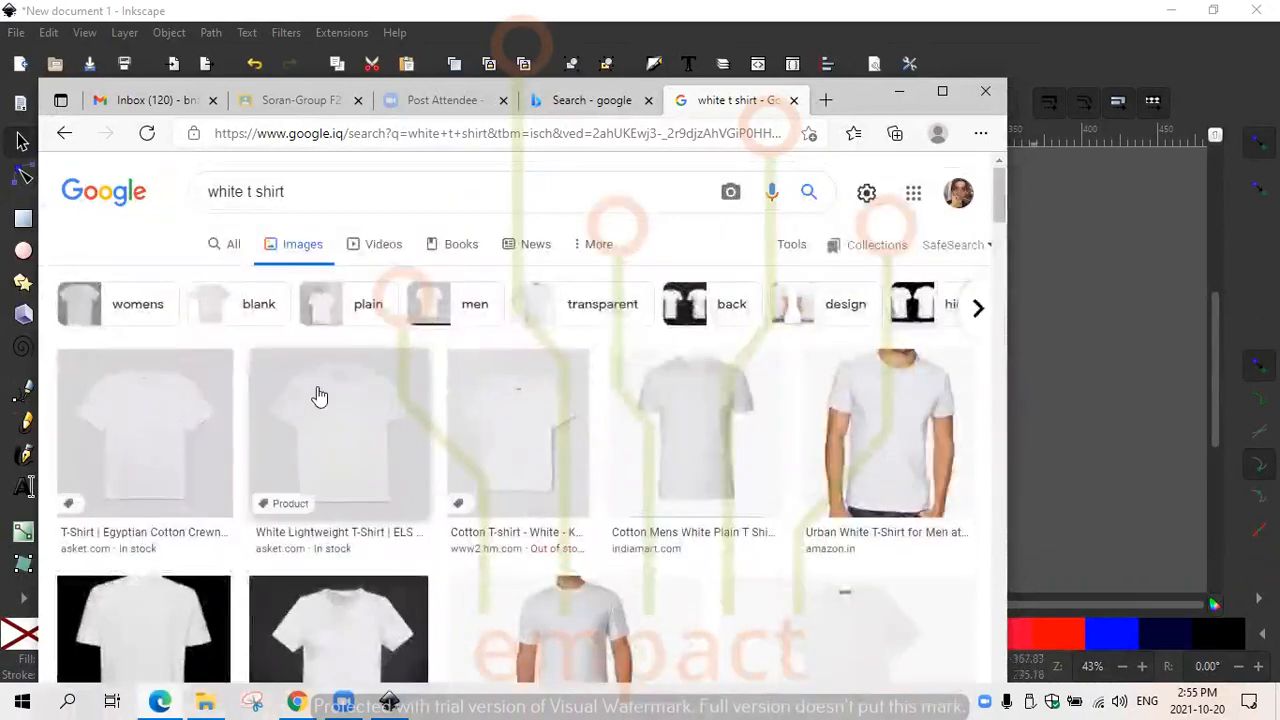
- Preview the first white t-shirt result and refine the image search to "white t shirt transparent background"
{"action": "left_click", "coordinate": [169, 411]}
{"action": "left_click", "coordinate": [314, 337]}
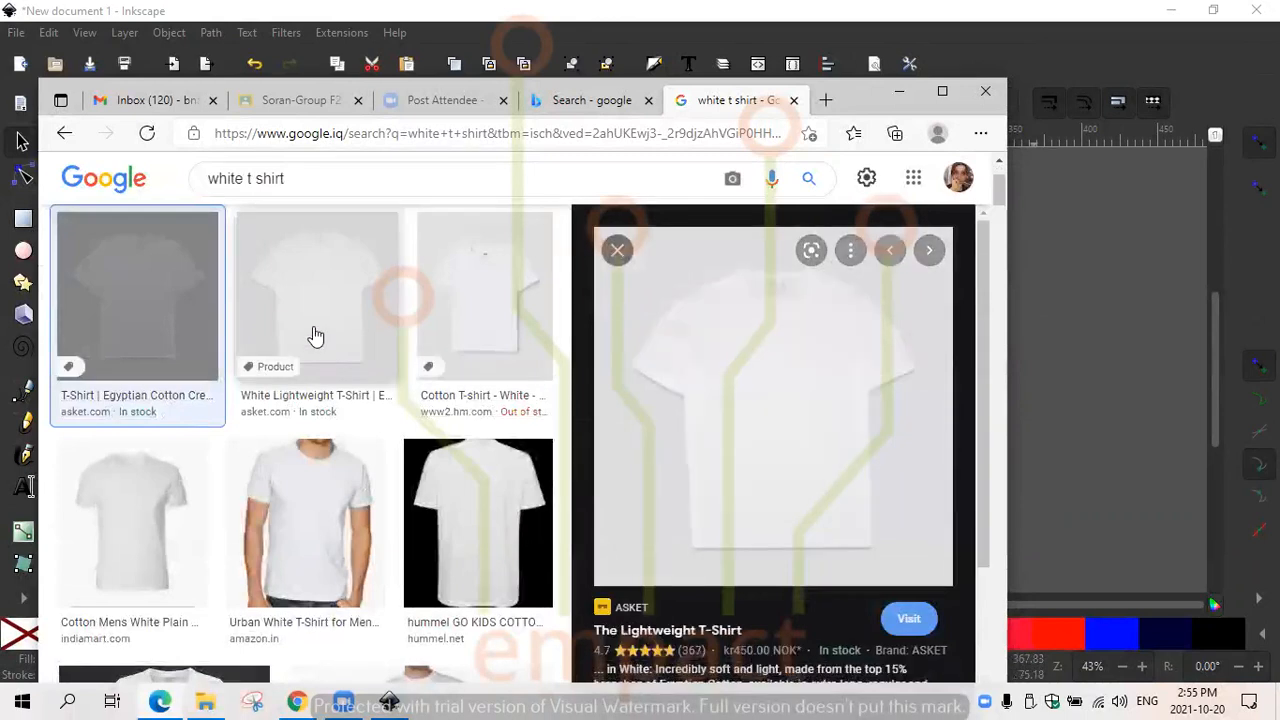
{"action": "left_click", "coordinate": [355, 180]}
{"action": "type", "text": "tran"}
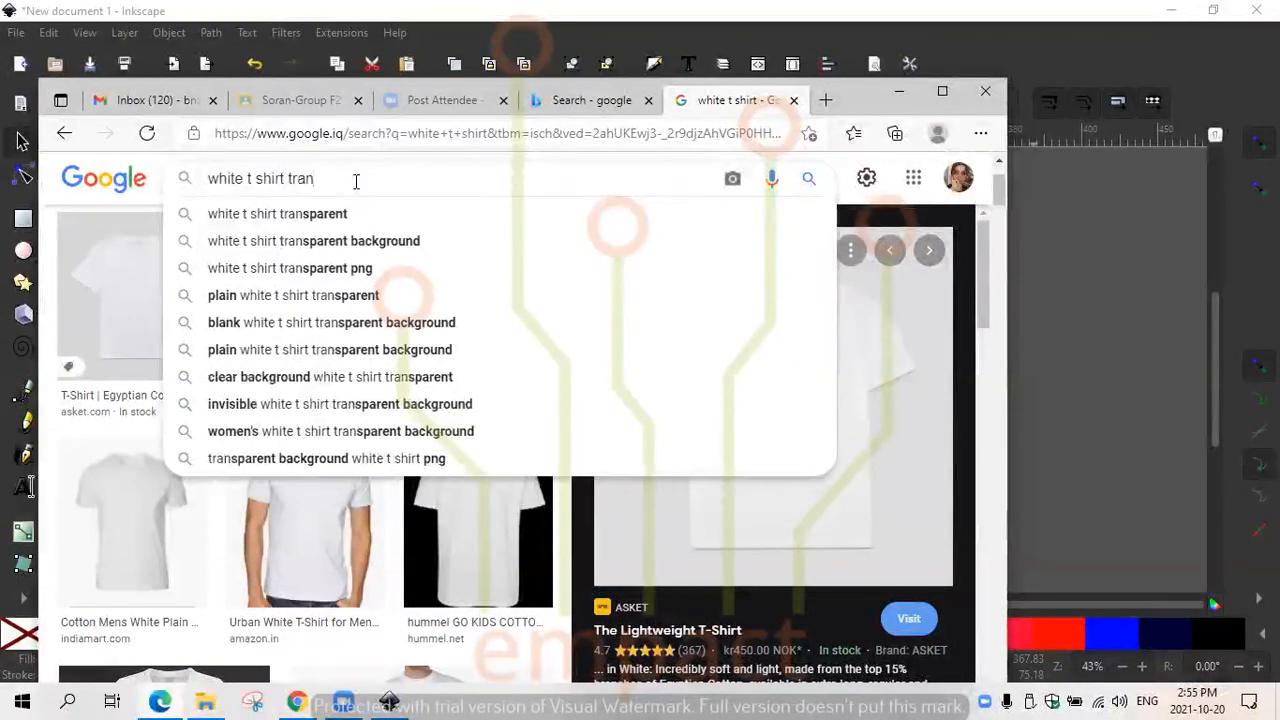
{"action": "left_click", "coordinate": [363, 241]}
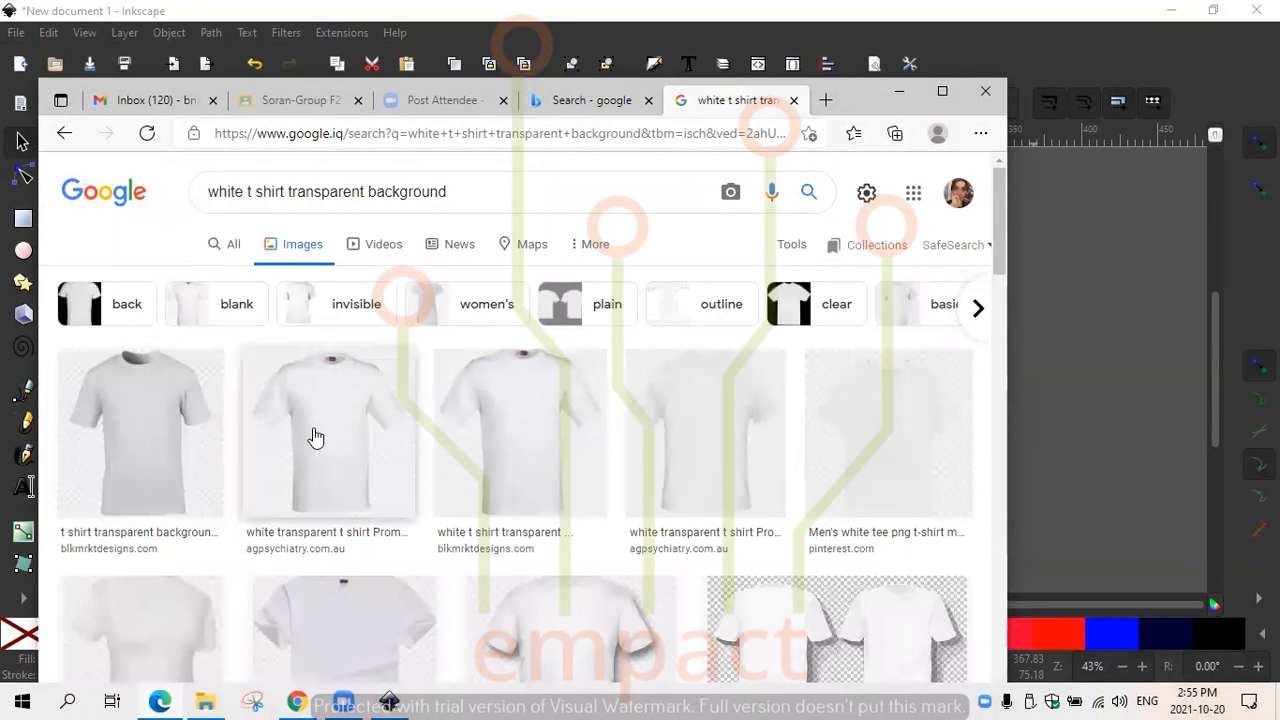
- Copy the white t-shirt image from the agpsychiatry.com.au result and return to Inkscape
{"action": "left_click", "coordinate": [315, 437]}
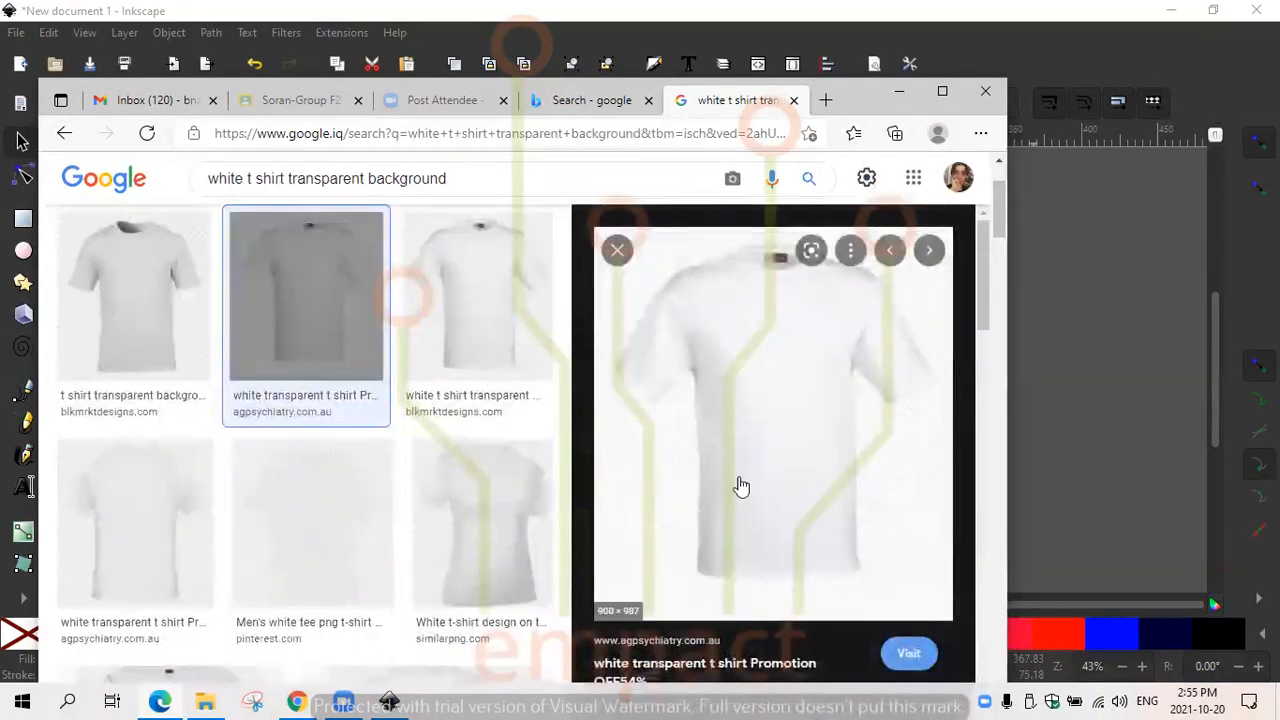
{"action": "right_click", "coordinate": [810, 383]}
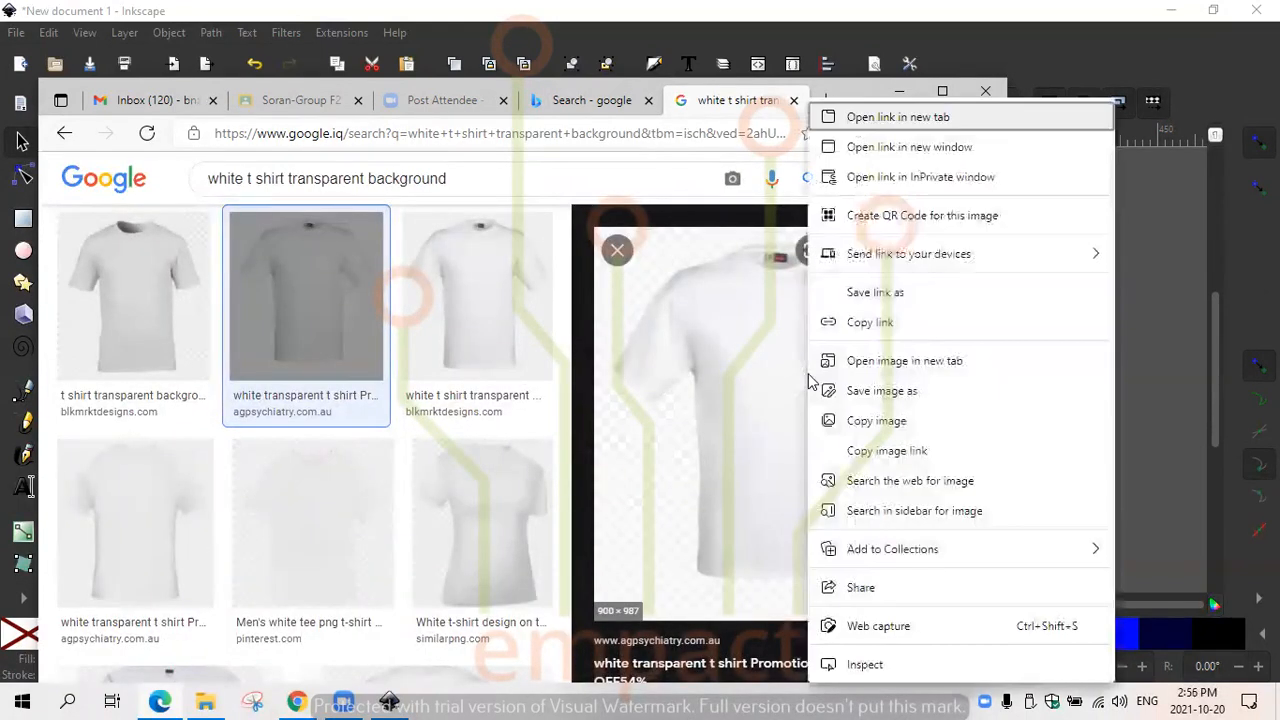
{"action": "left_click", "coordinate": [880, 422]}
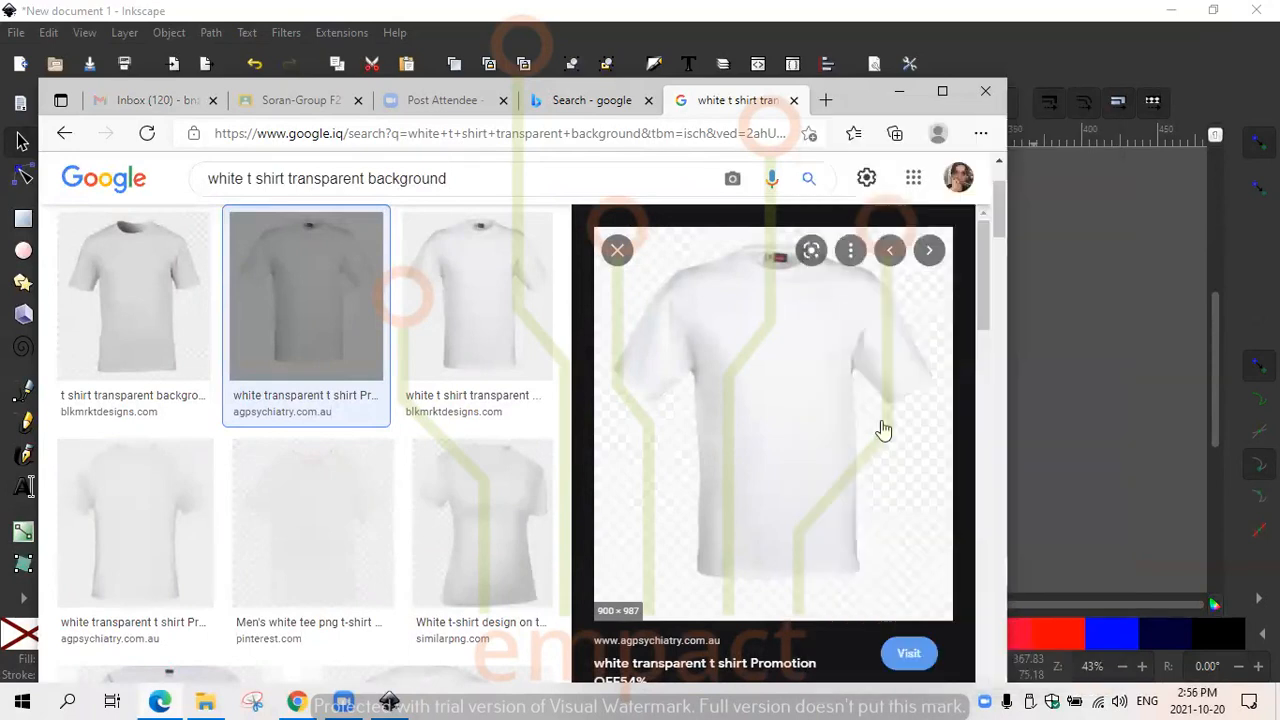
{"action": "left_click", "coordinate": [899, 91]}
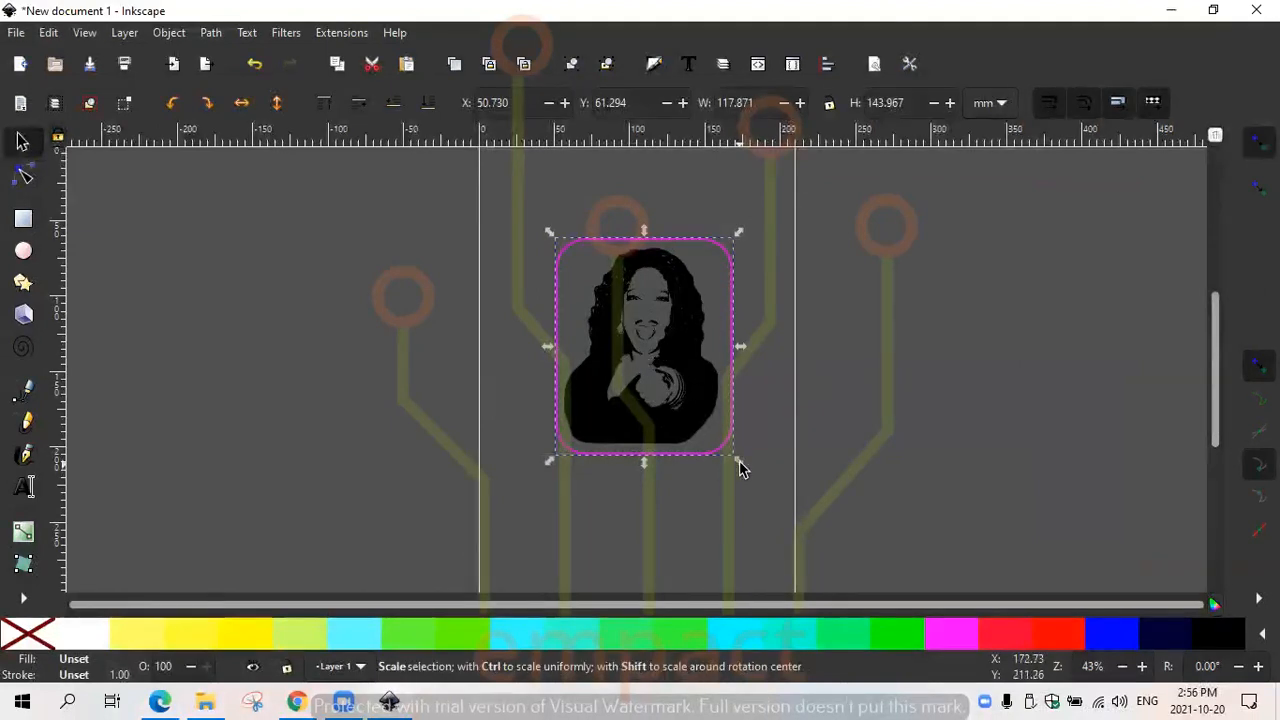
- Scale the framed portrait group down to about 58 by 56 mm and paste the copied t-shirt image into the drawing
{"action": "left_click_drag", "start_coordinate": [741, 467], "coordinate": [649, 337]}
{"action": "right_click", "coordinate": [662, 388]}
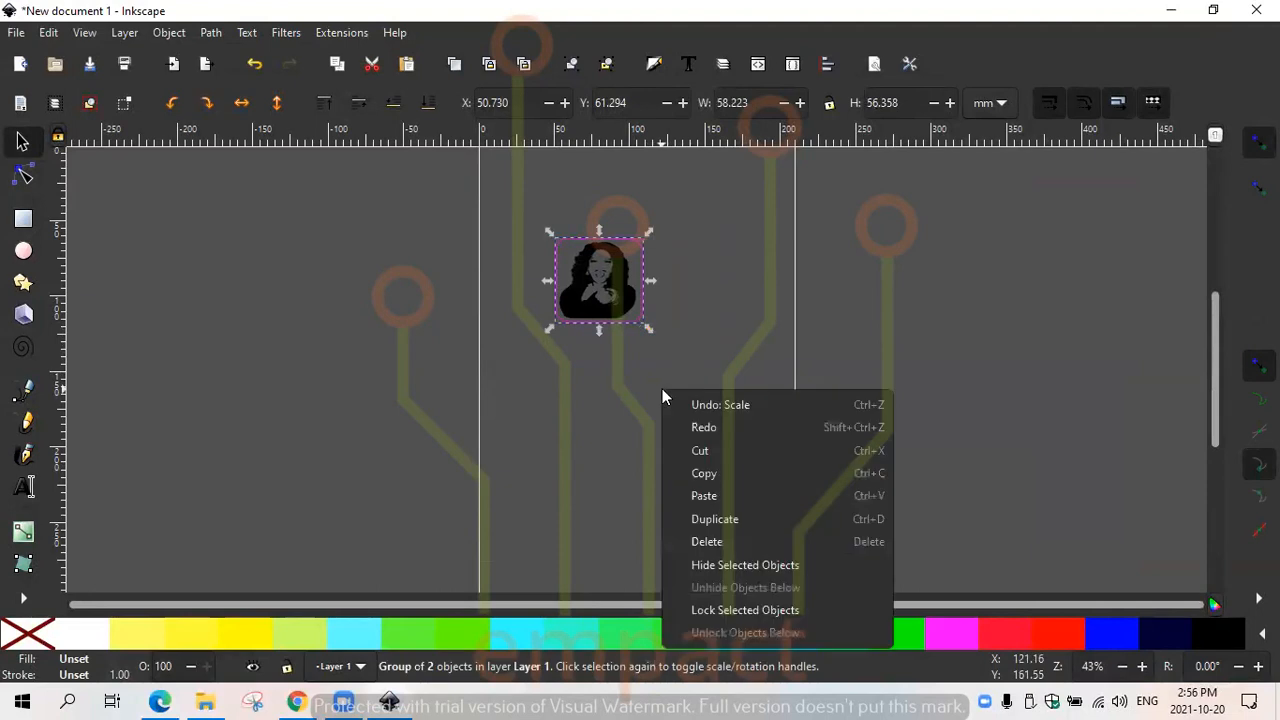
{"action": "left_click", "coordinate": [716, 495]}
- Shrink the pasted t-shirt image to about 159 by 139 mm and place it below the portrait
{"action": "left_click_drag", "start_coordinate": [792, 450], "coordinate": [704, 368]}
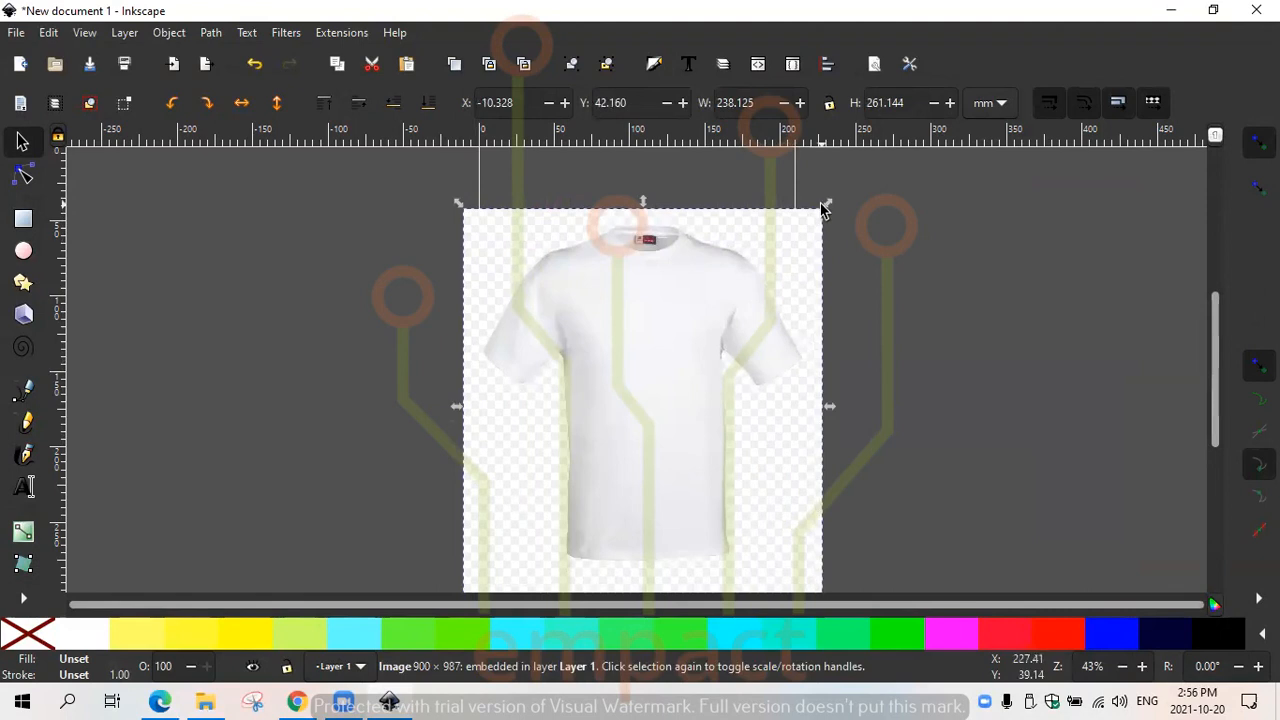
{"action": "left_click_drag", "start_coordinate": [813, 226], "coordinate": [723, 371]}
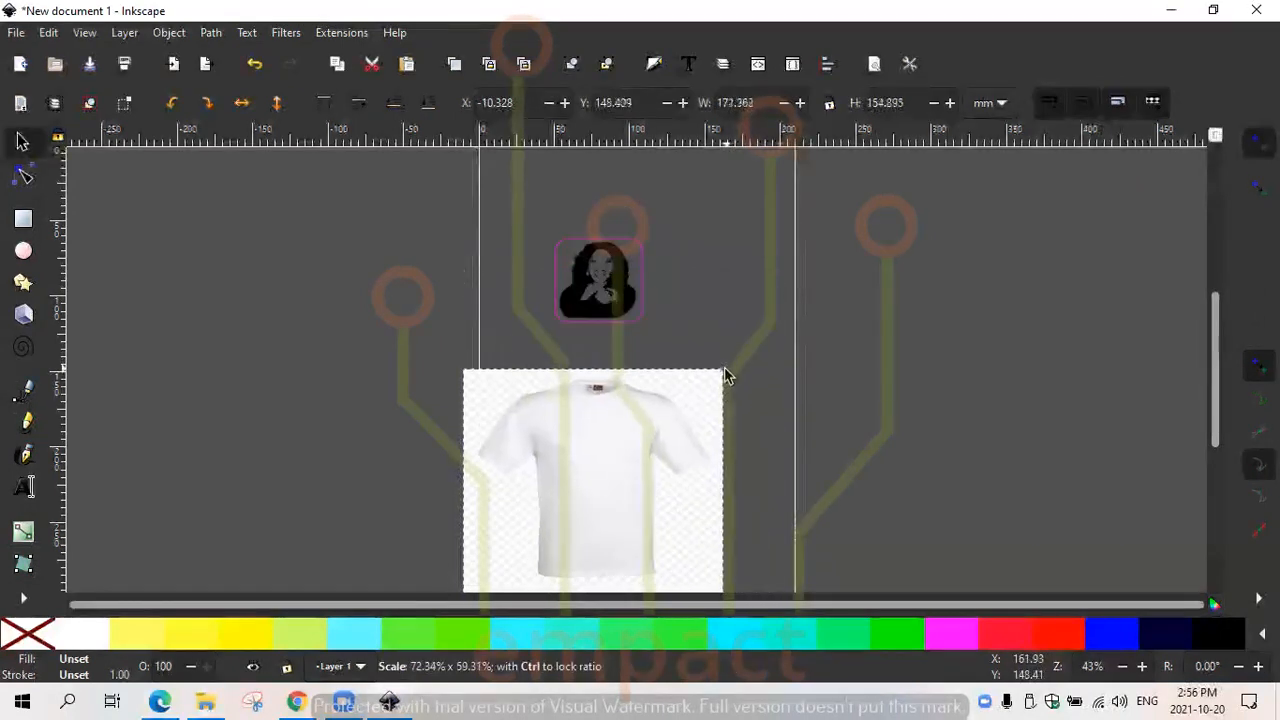
{"action": "left_click_drag", "start_coordinate": [668, 415], "coordinate": [721, 377]}
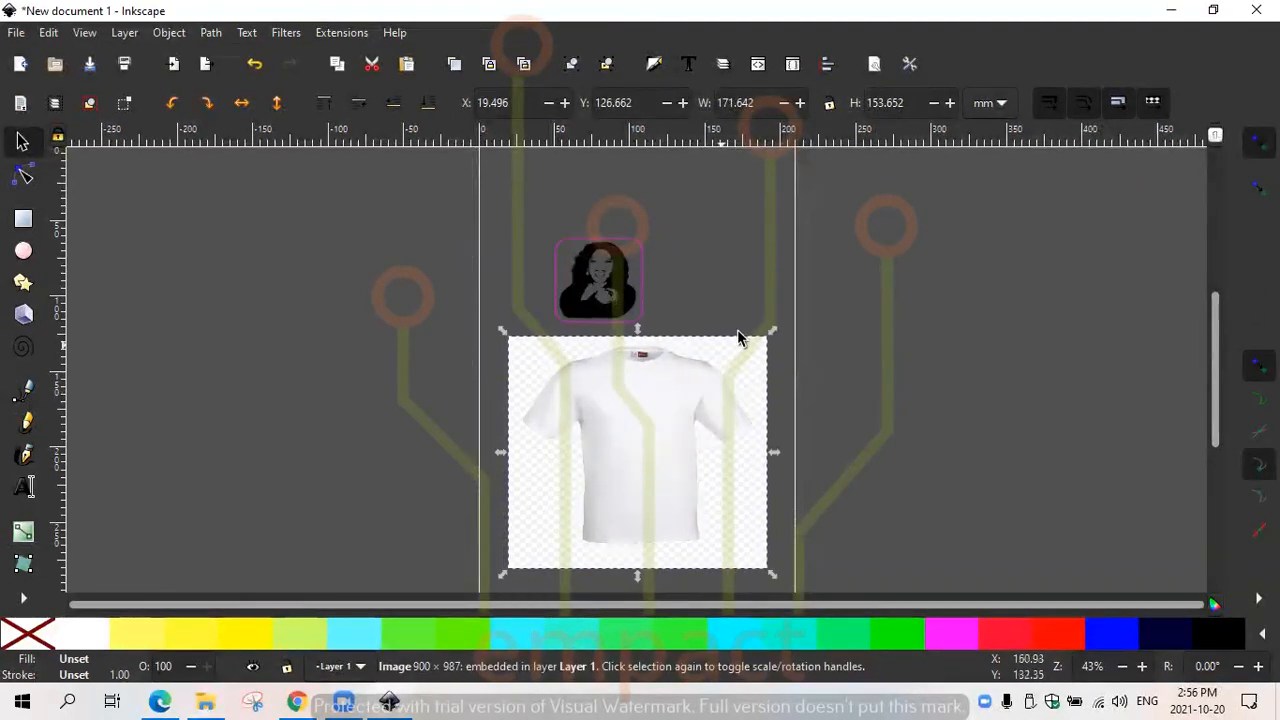
{"action": "left_click_drag", "start_coordinate": [508, 336], "coordinate": [526, 356]}
{"action": "left_click", "coordinate": [521, 355]}
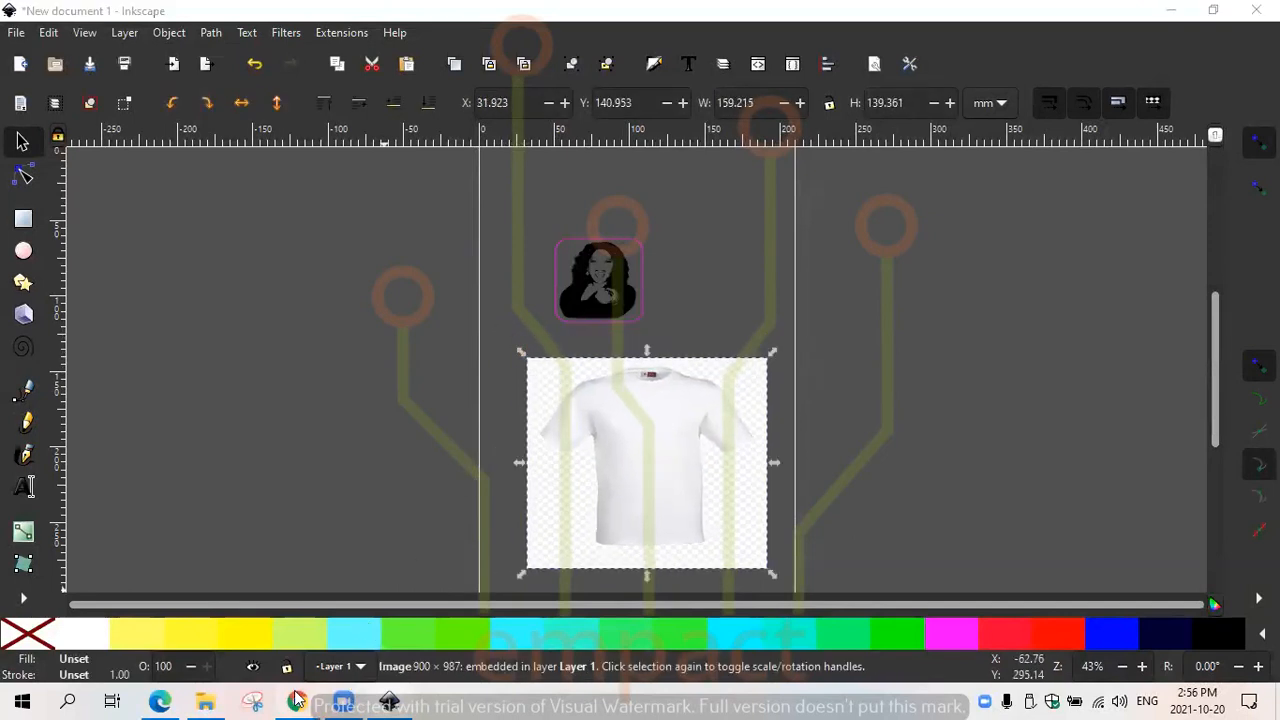
- Switch to Edge, copy the grey t-shirt image from the first blkmrktdesigns.com result, and return to Inkscape
{"action": "left_click", "coordinate": [296, 700]}
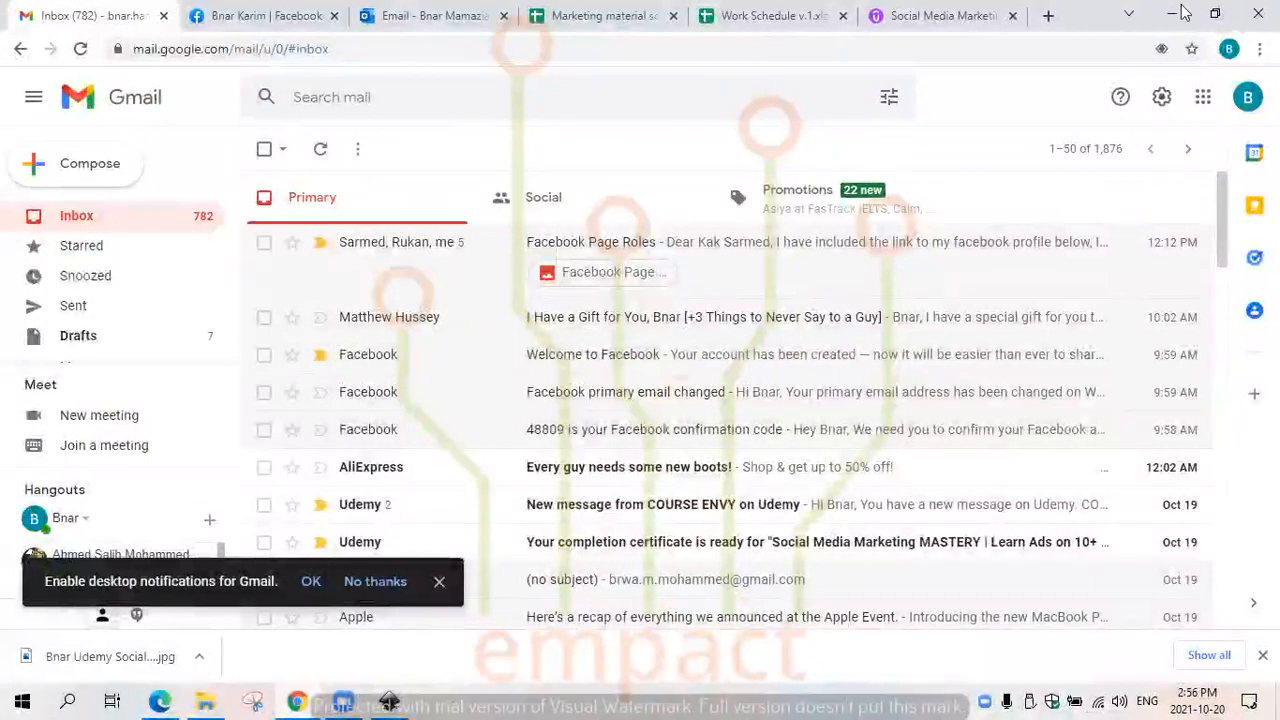
{"action": "left_click", "coordinate": [163, 700]}
{"action": "left_click", "coordinate": [160, 295]}
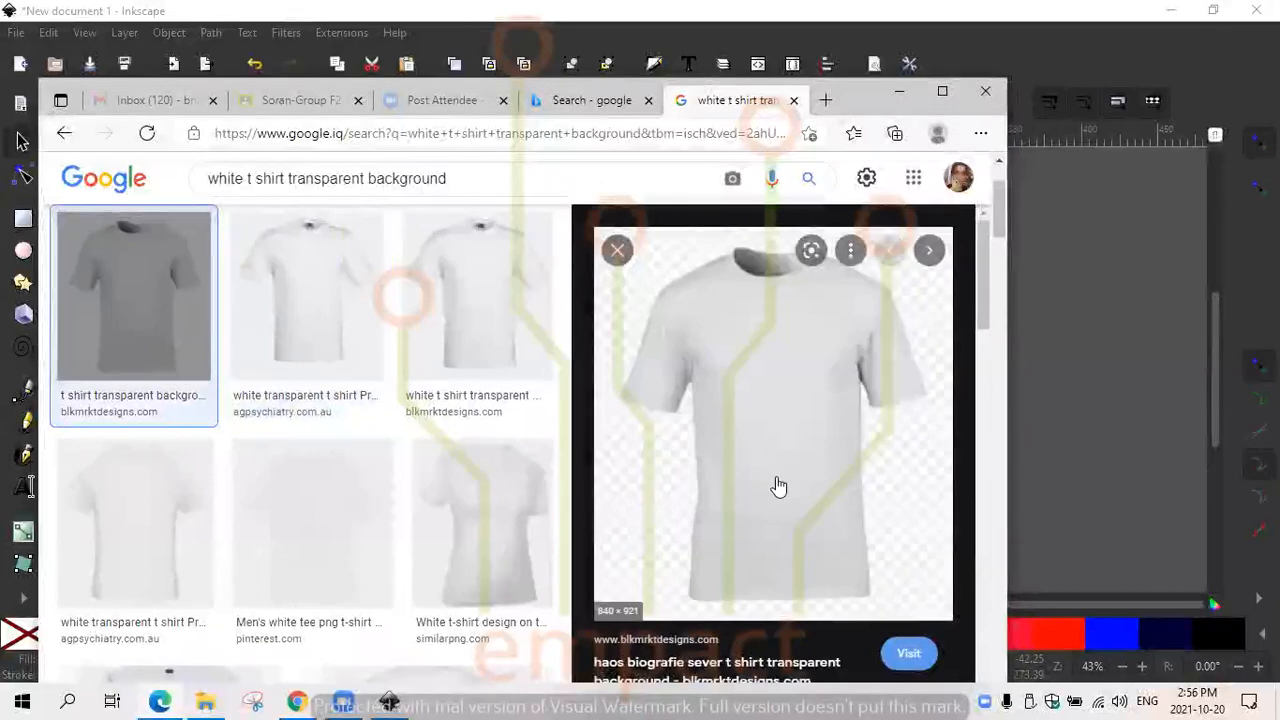
{"action": "right_click", "coordinate": [779, 486]}
{"action": "left_click", "coordinate": [832, 428]}
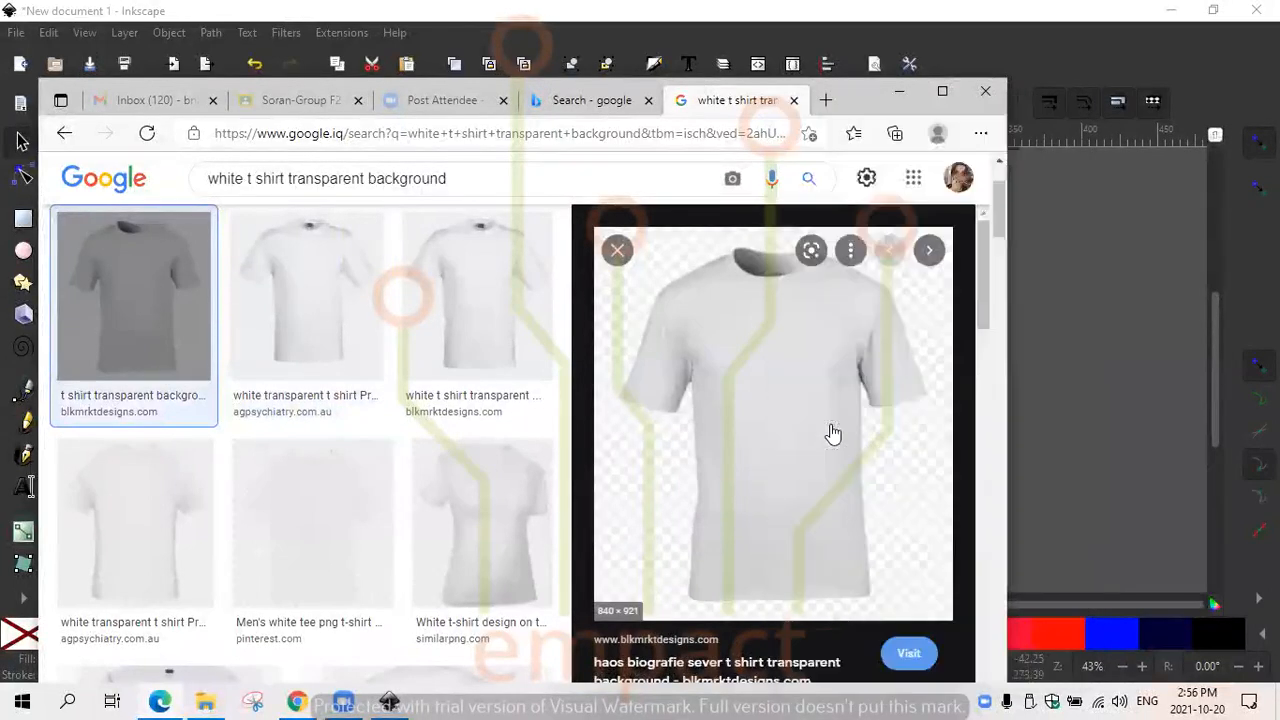
{"action": "left_click", "coordinate": [898, 92]}
- Paste the grey t-shirt image beside the white one and delete it
{"action": "key", "text": "ctrl+v"}
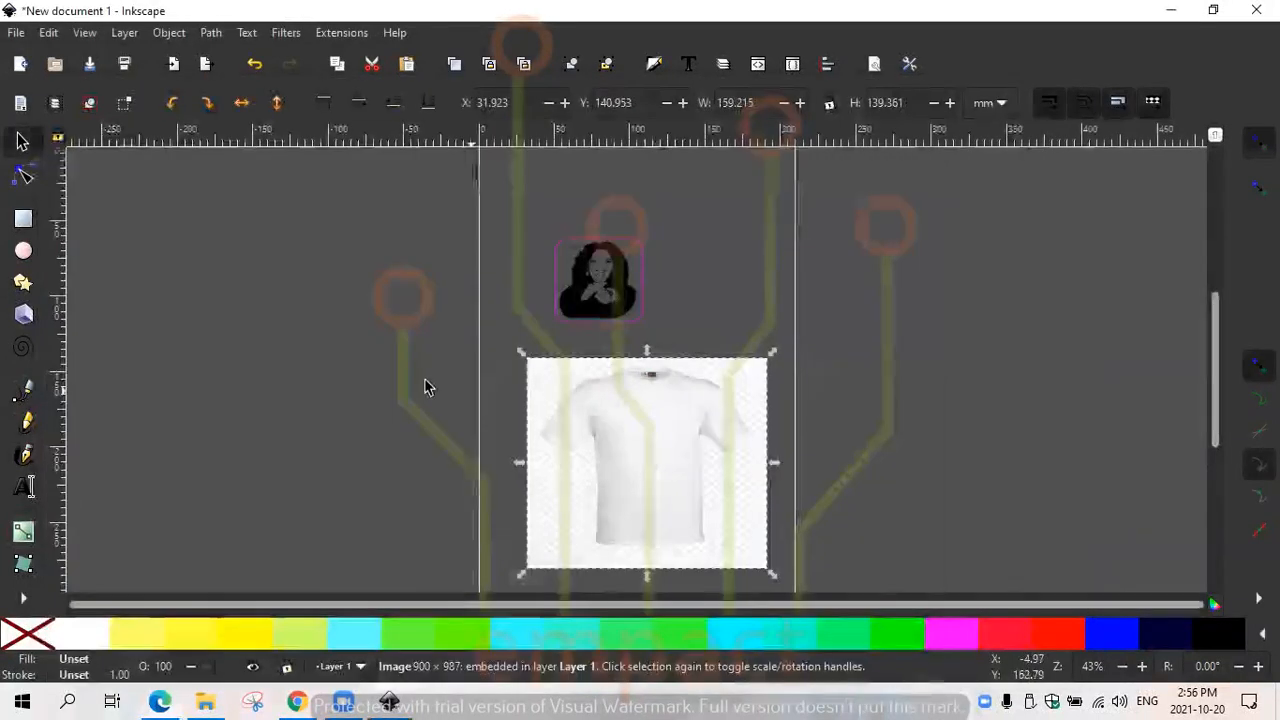
{"action": "right_click", "coordinate": [289, 322]}
{"action": "left_click", "coordinate": [342, 420]}
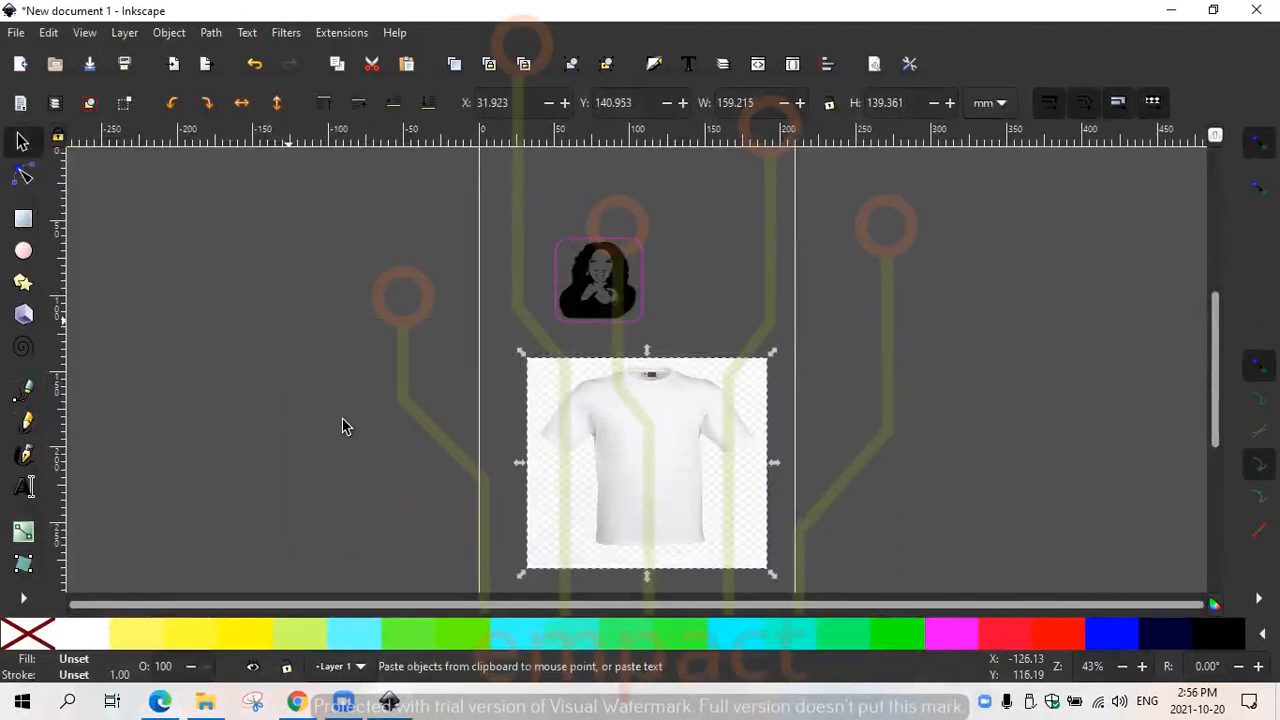
{"action": "left_click", "coordinate": [665, 462]}
{"action": "left_click", "coordinate": [471, 423]}
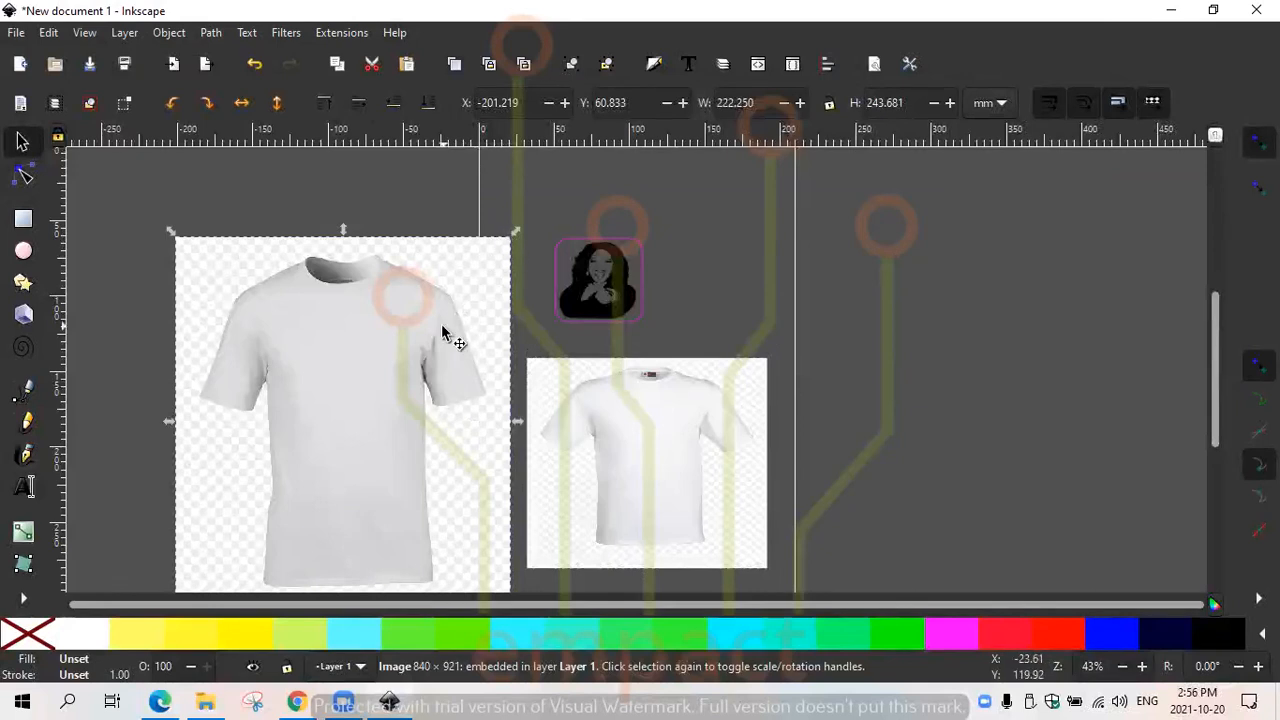
{"action": "key", "text": "Delete"}
- Move the portrait and white t-shirt up the page and enlarge the shirt to about 184 by 188 mm
{"action": "left_click", "coordinate": [606, 451]}
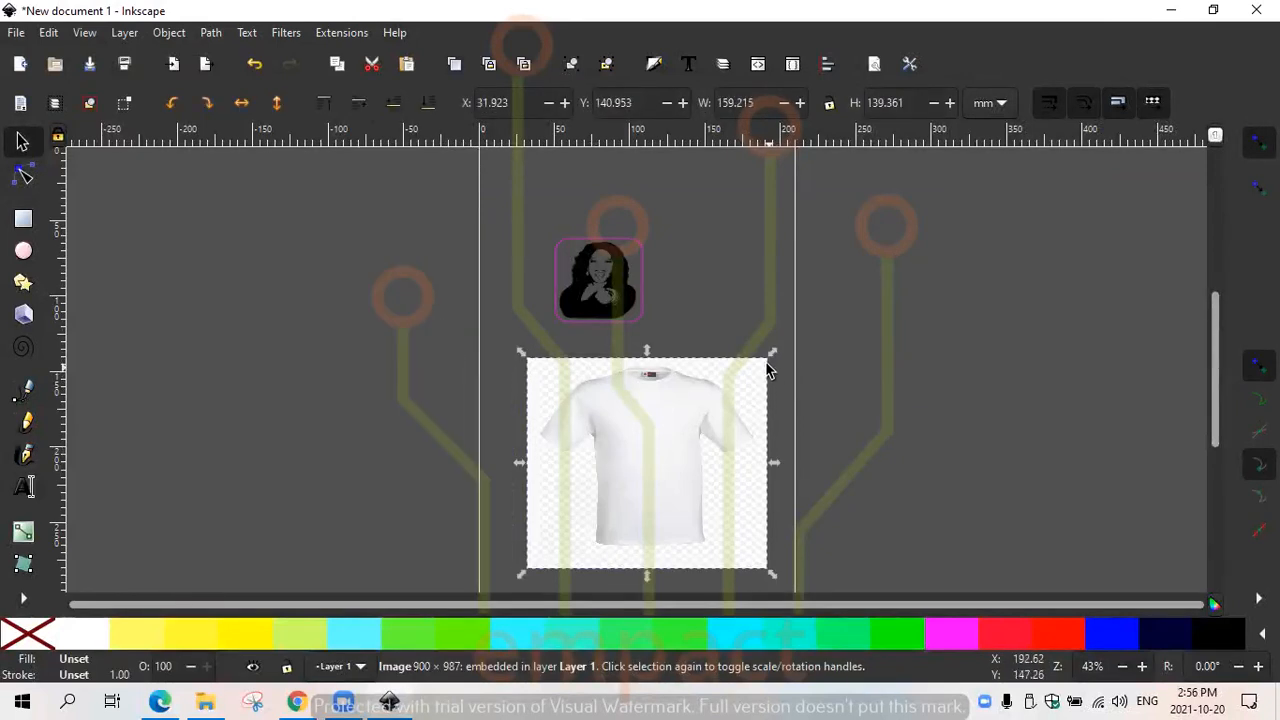
{"action": "left_click_drag", "start_coordinate": [770, 350], "coordinate": [730, 336]}
{"action": "left_click_drag", "start_coordinate": [610, 270], "coordinate": [606, 188]}
{"action": "left_click_drag", "start_coordinate": [640, 366], "coordinate": [660, 291]}
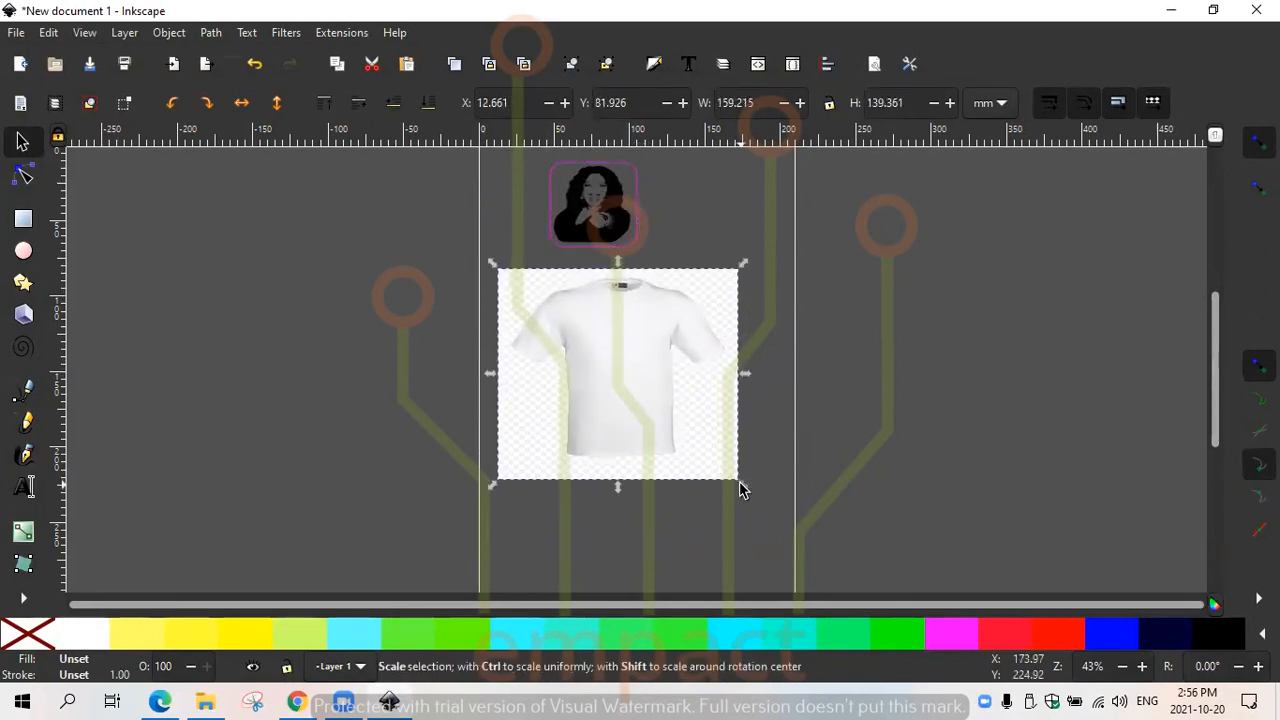
{"action": "left_click_drag", "start_coordinate": [745, 488], "coordinate": [783, 560]}
- Position the portrait group above the shirt and lower the t-shirt image to the bottom of the stacking order
{"action": "left_click_drag", "start_coordinate": [597, 197], "coordinate": [643, 370]}
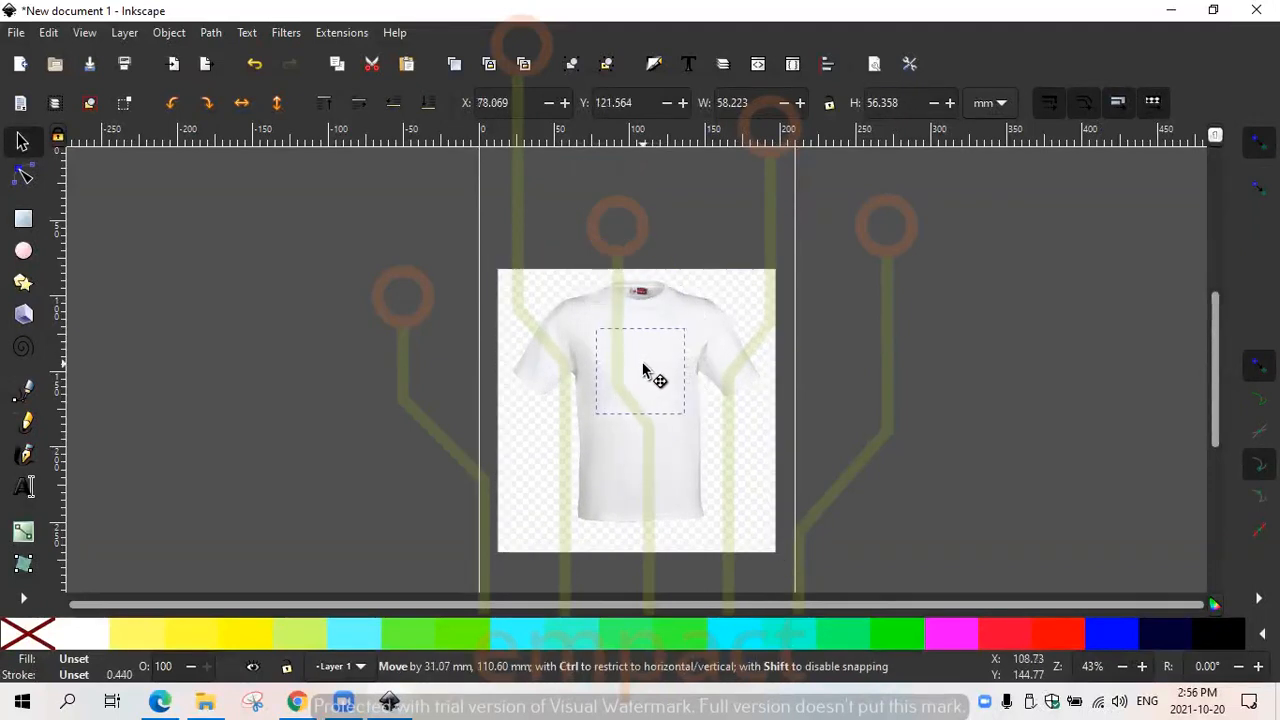
{"action": "left_click_drag", "start_coordinate": [643, 370], "coordinate": [625, 205]}
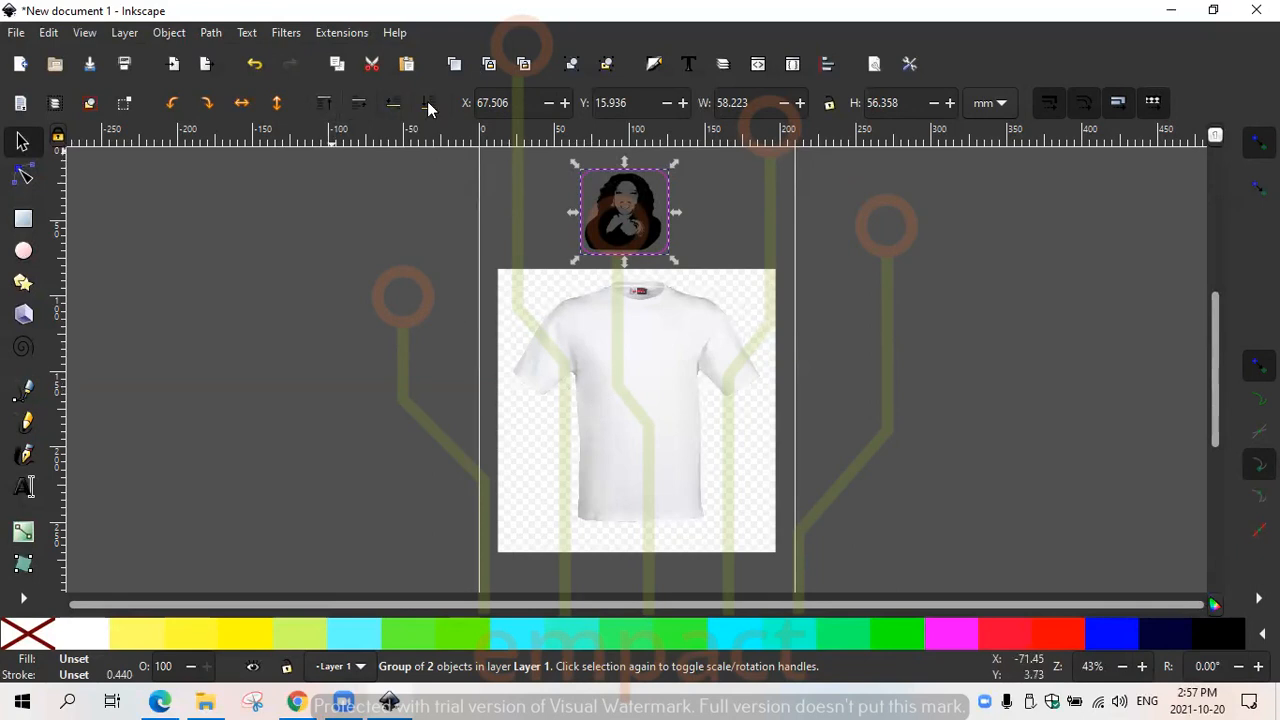
{"action": "left_click", "coordinate": [620, 222]}
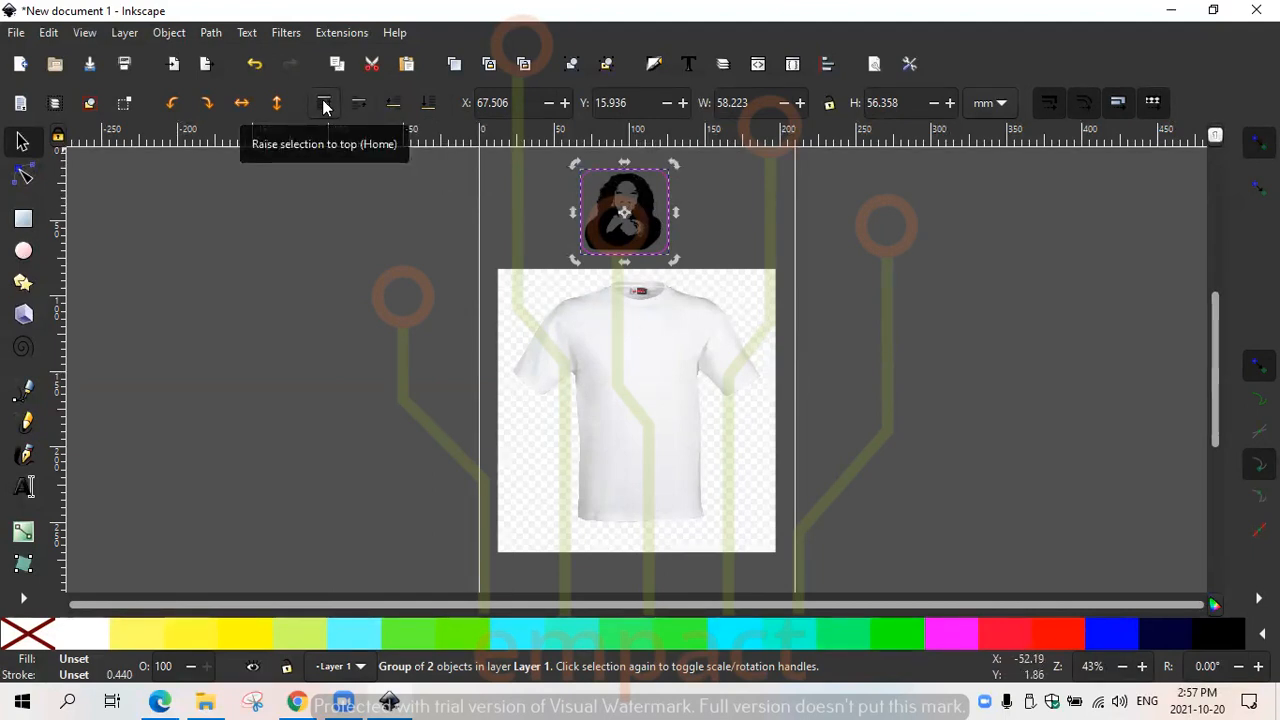
{"action": "left_click", "coordinate": [651, 377]}
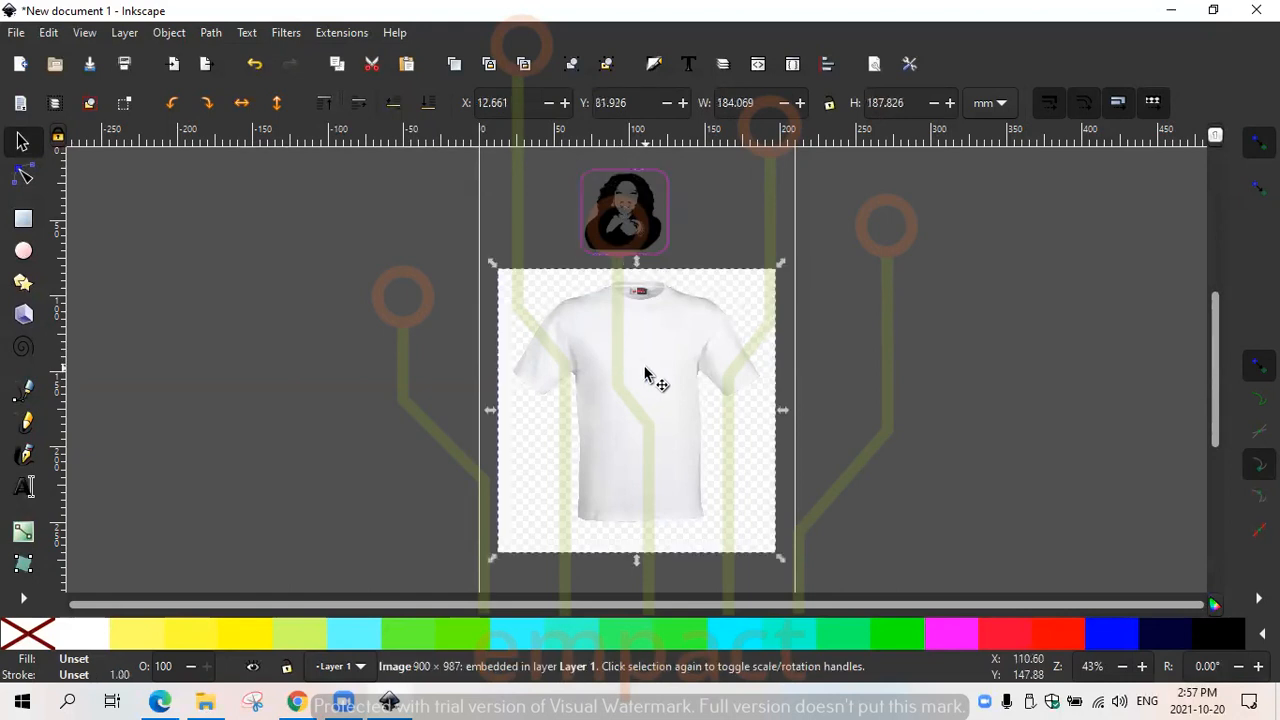
{"action": "left_click", "coordinate": [429, 105]}
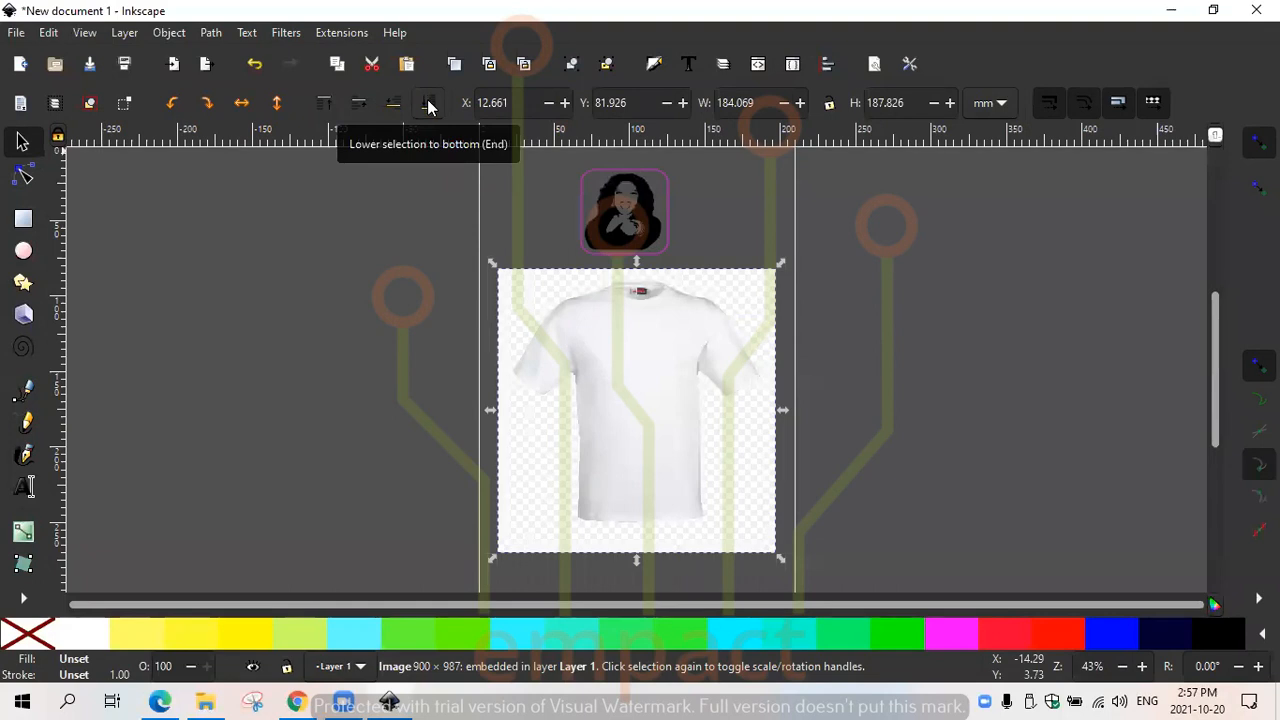
{"action": "left_click", "coordinate": [428, 108]}
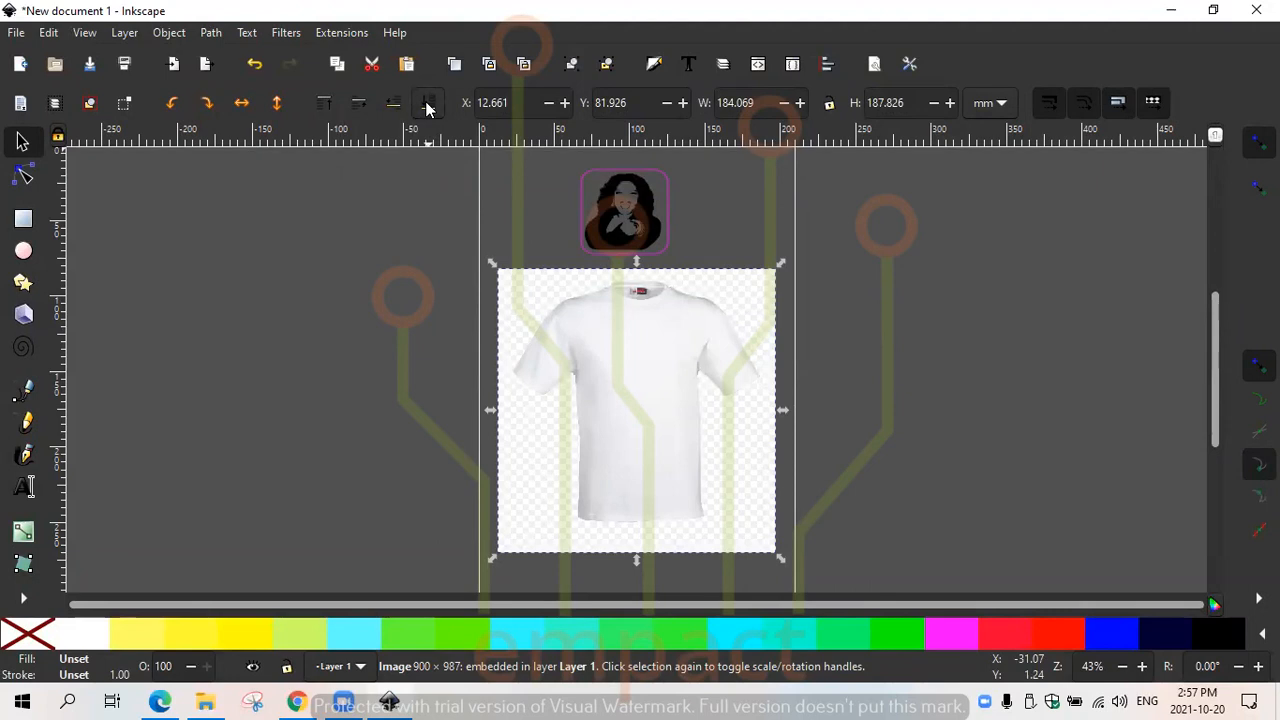
- Place the portrait group on the shirt's chest and resize it to about 61 by 62 mm
{"action": "left_click_drag", "start_coordinate": [652, 232], "coordinate": [662, 414]}
{"action": "left_click_drag", "start_coordinate": [662, 416], "coordinate": [660, 418]}
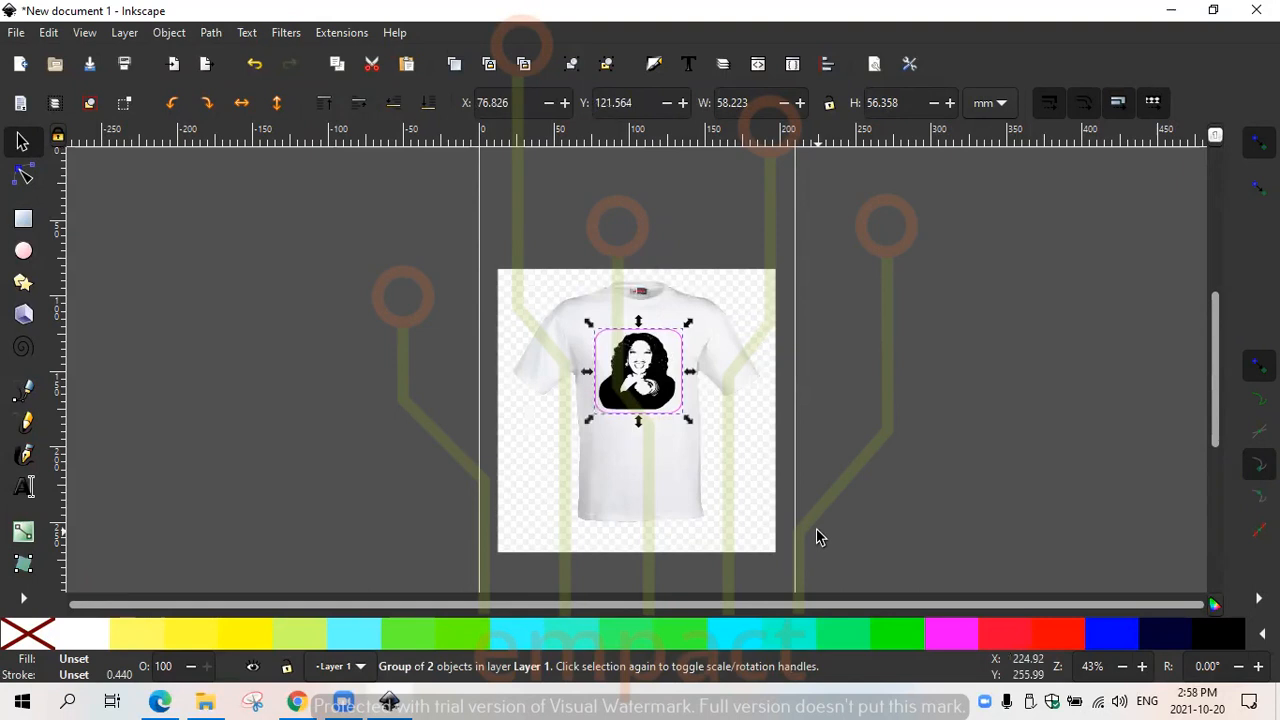
{"action": "left_click_drag", "start_coordinate": [686, 422], "coordinate": [650, 390]}
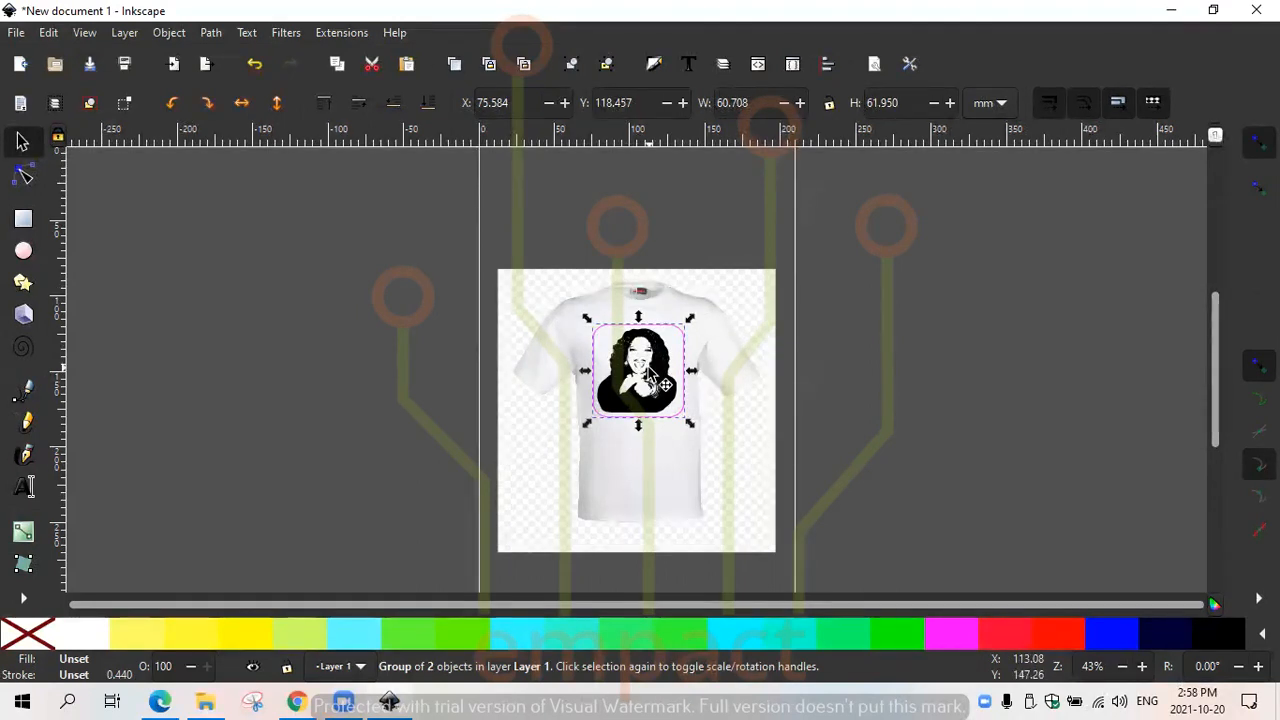
- Group the portrait with the t-shirt image and move the group to about X 6 mm, Y 58 mm
{"action": "left_click", "coordinate": [626, 487], "text": "shift"}
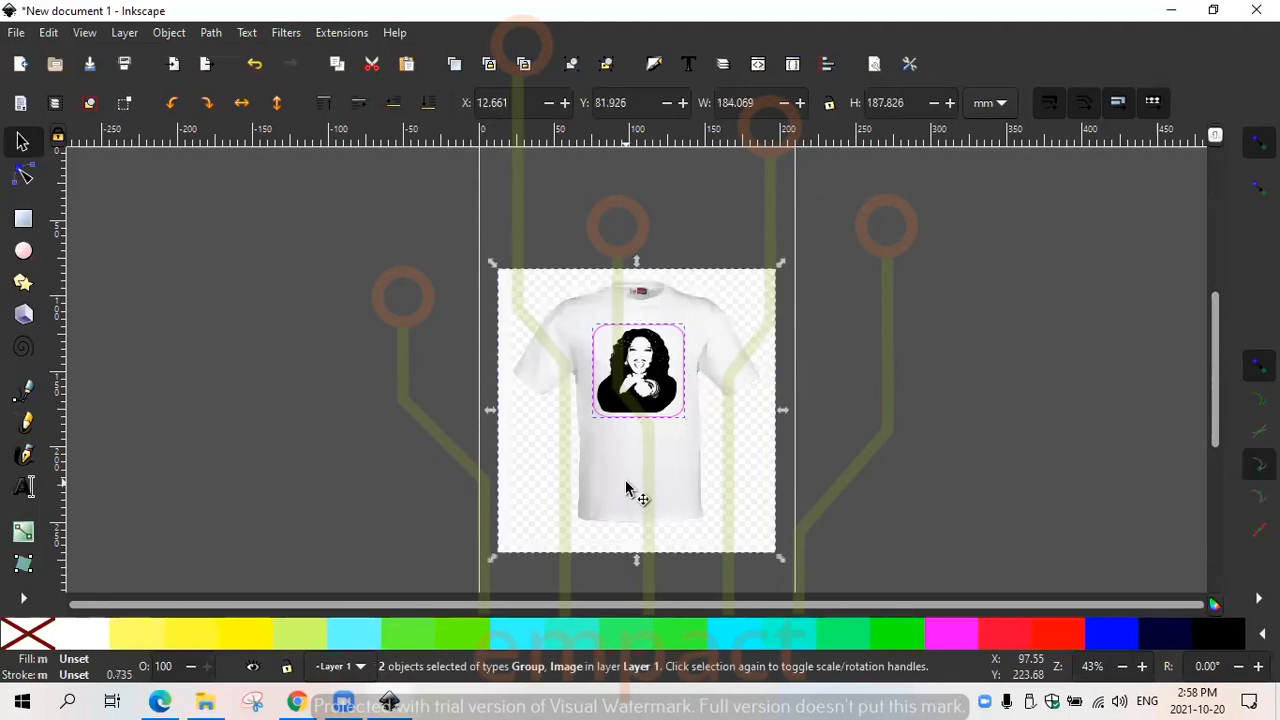
{"action": "right_click", "coordinate": [617, 430]}
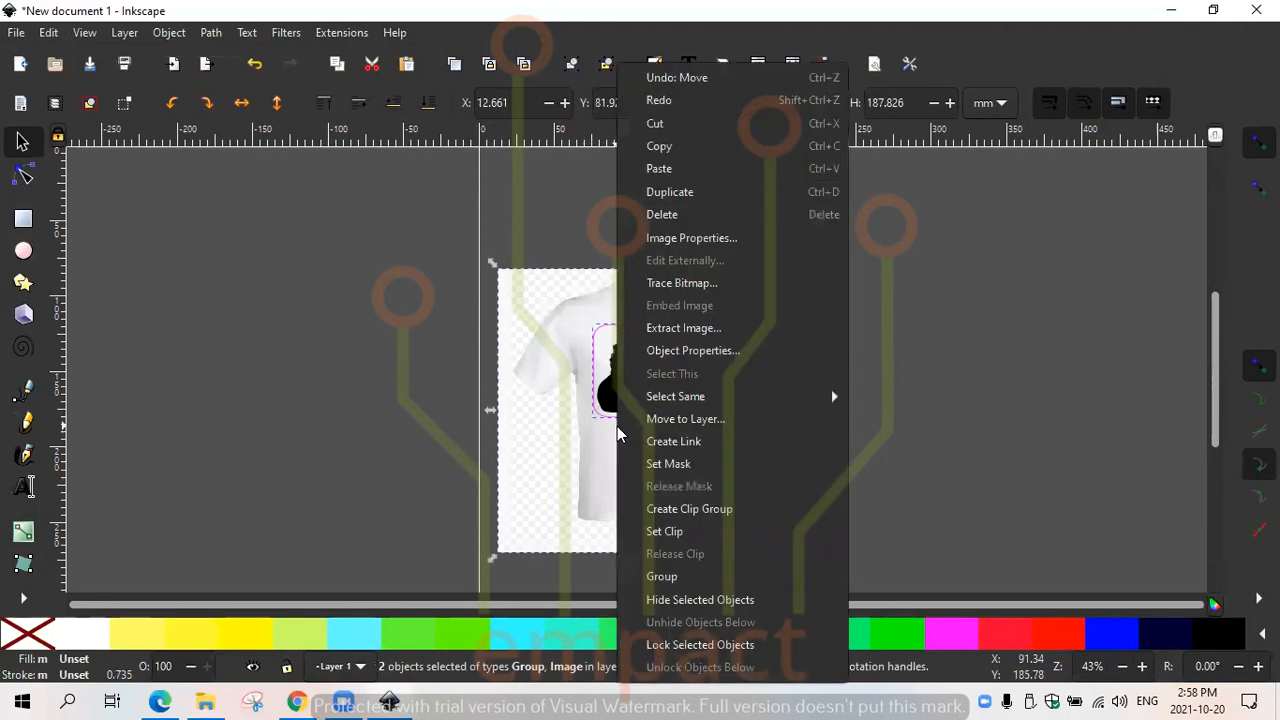
{"action": "left_click", "coordinate": [679, 577]}
{"action": "left_click_drag", "start_coordinate": [674, 449], "coordinate": [648, 335]}
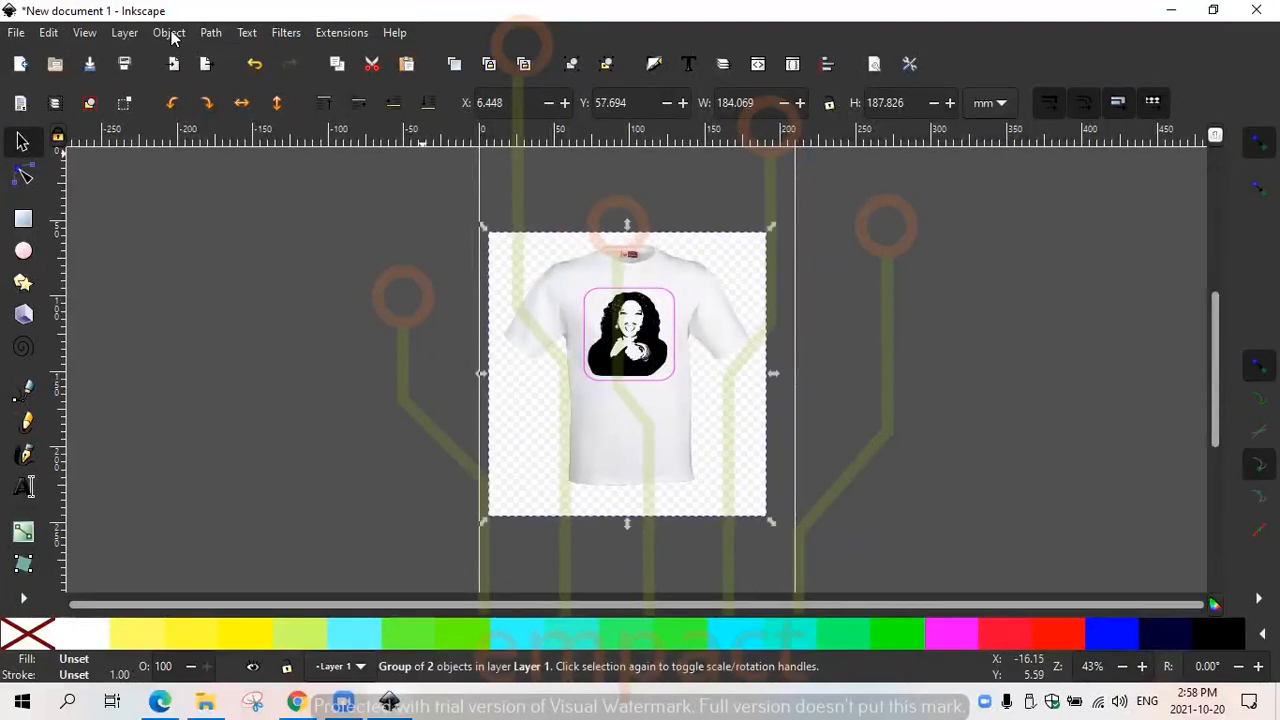
- Remove the fill from the combined t-shirt and portrait group
{"action": "left_click", "coordinate": [86, 35]}
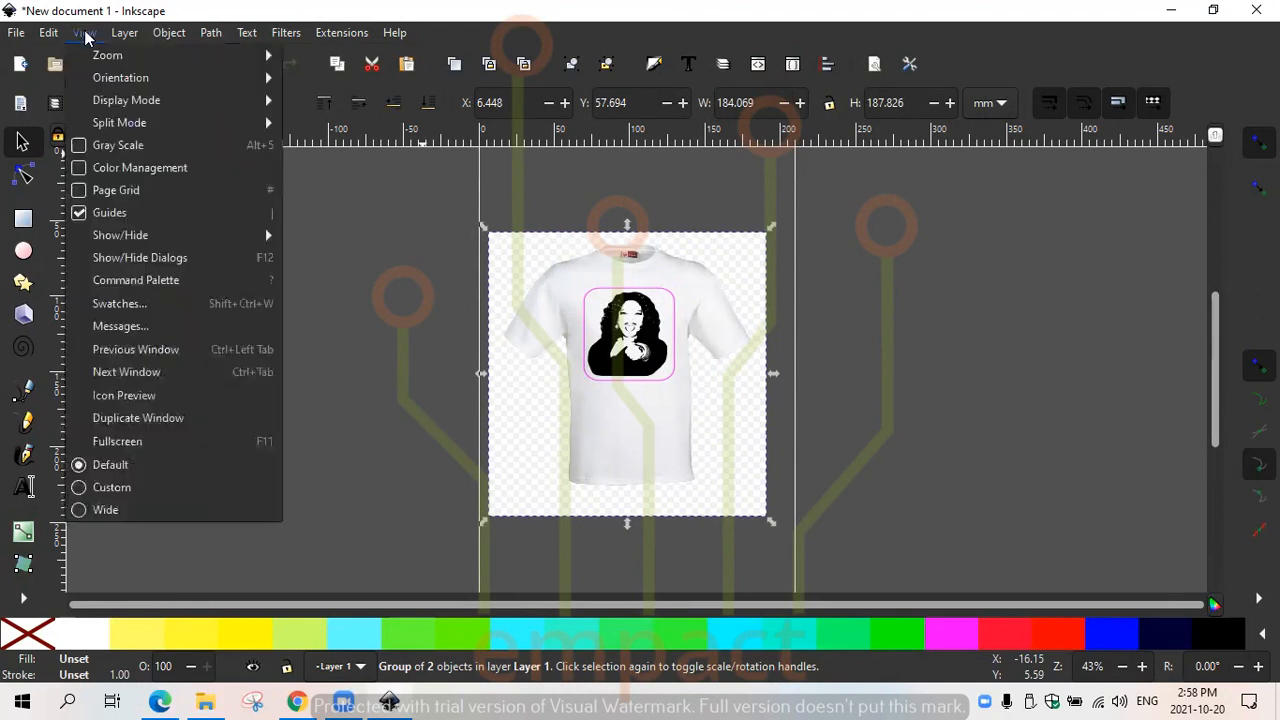
{"action": "mouse_move", "coordinate": [98, 47]}
{"action": "mouse_move", "coordinate": [135, 54]}
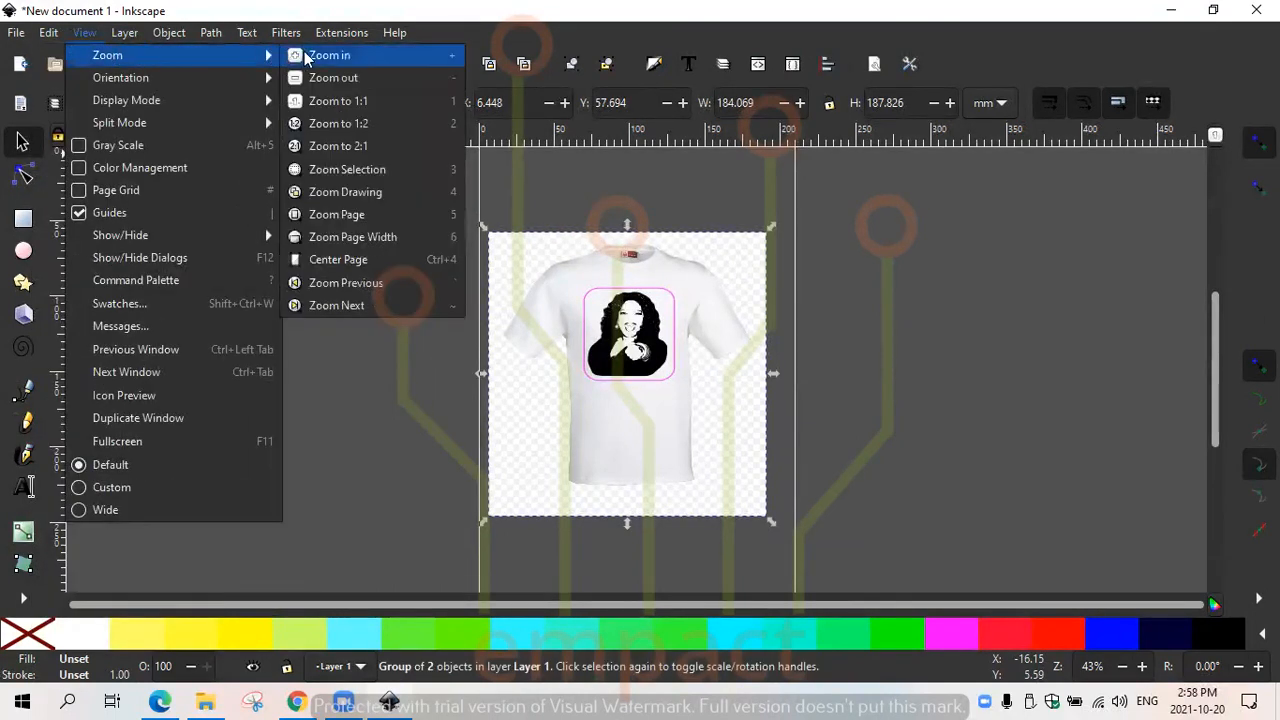
{"action": "left_click", "coordinate": [304, 51]}
{"action": "key", "text": "ctrl+shift+z"}
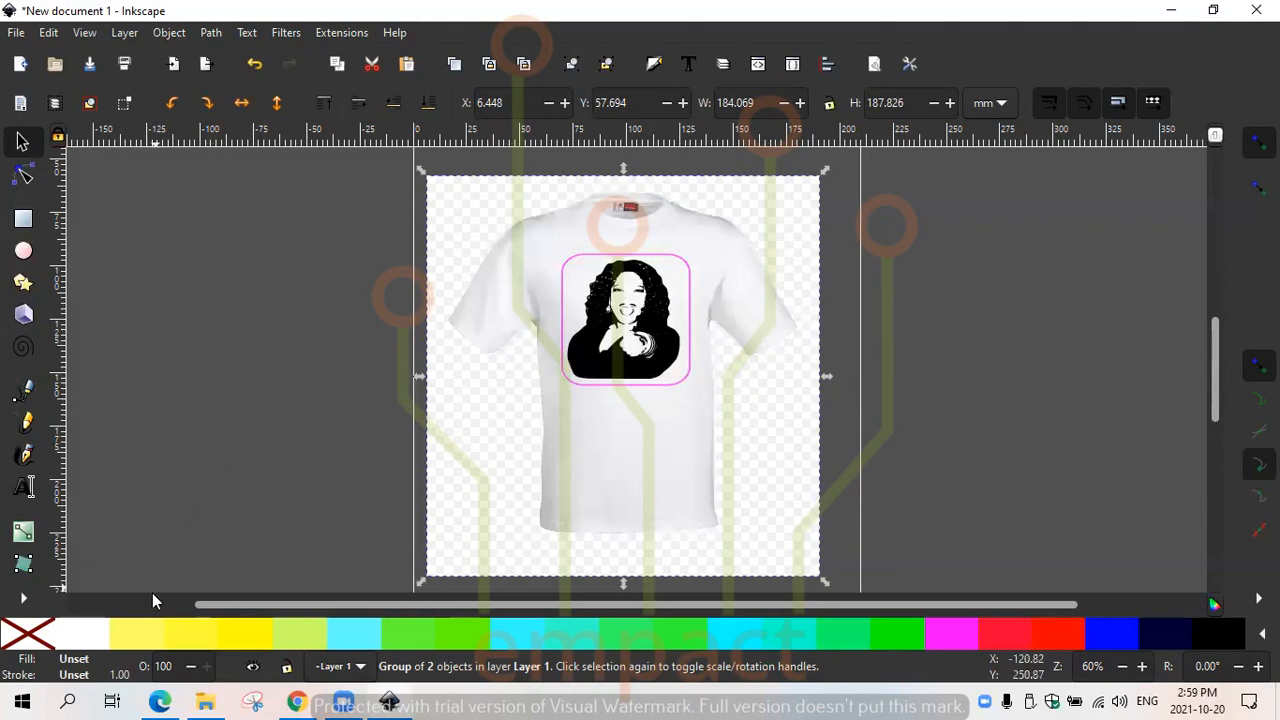
{"action": "left_click", "coordinate": [38, 636]}
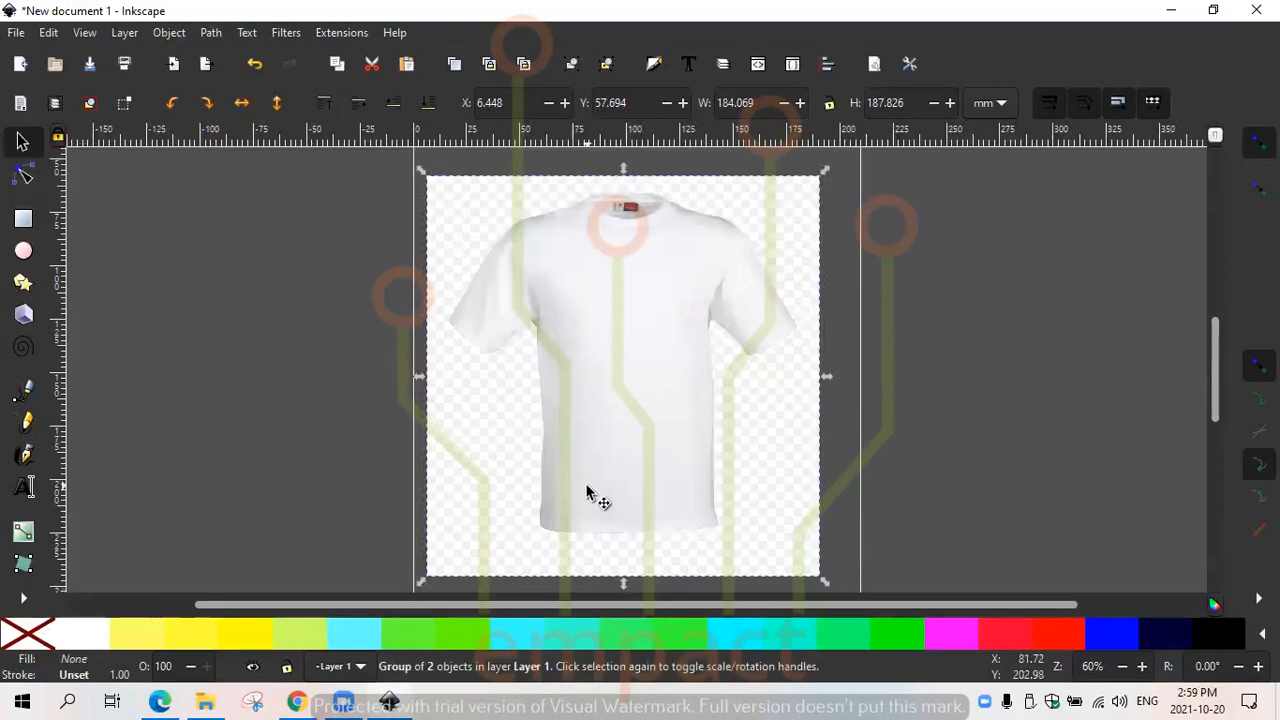
- Undo the fill removal on the combined t-shirt and portrait group and deselect everything
{"action": "key", "text": "ctrl+z"}
{"action": "left_click", "coordinate": [1000, 321]}
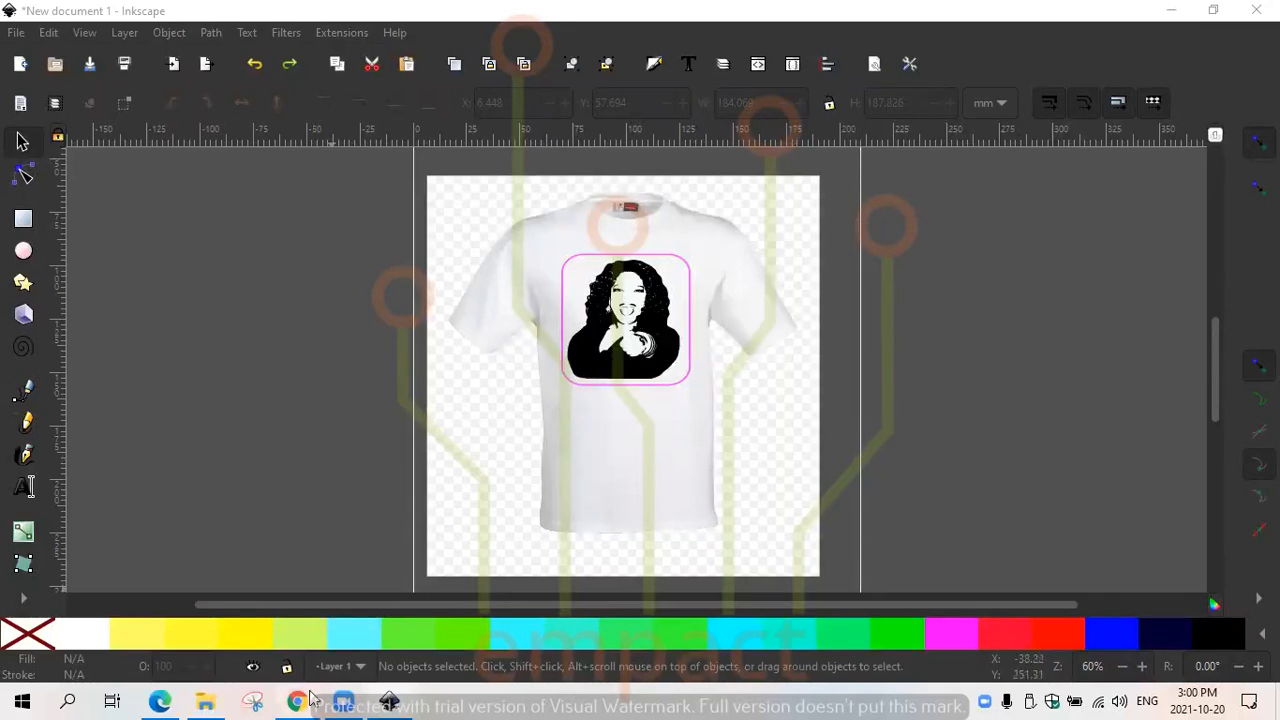
{"action": "mouse_move", "coordinate": [308, 697]}
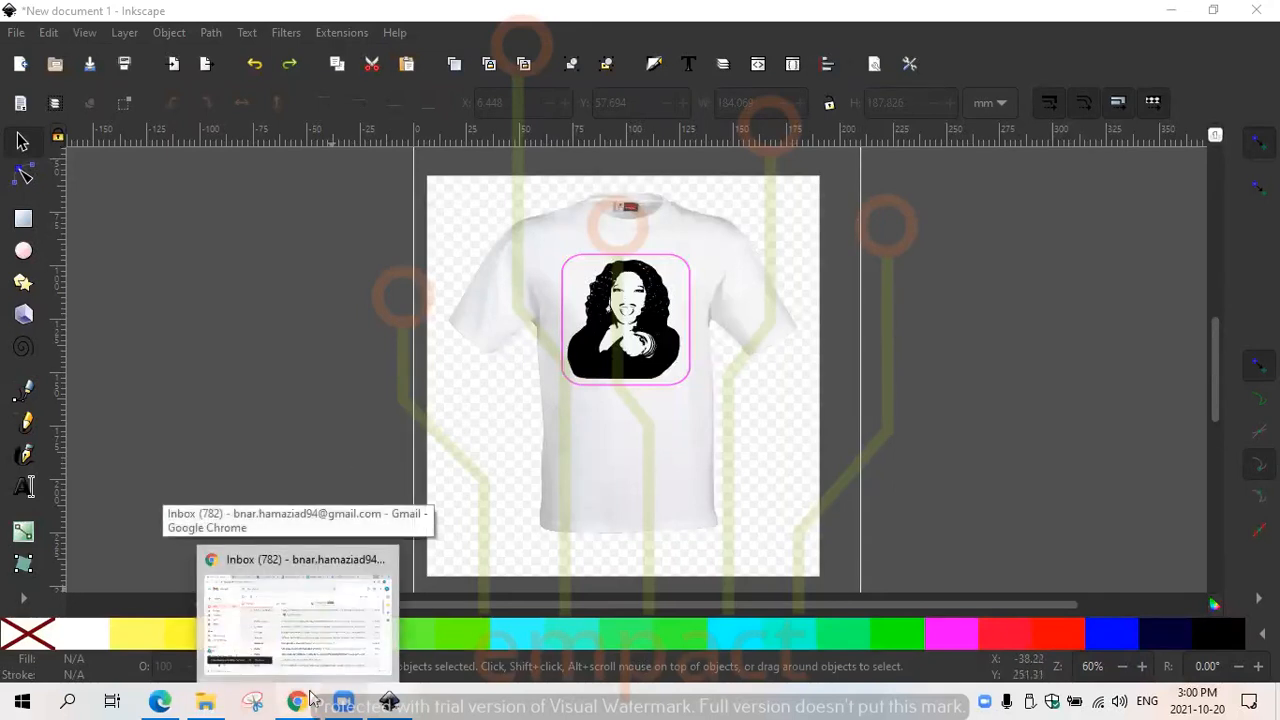
- Look through the list of templates for new documents and close it without creating a document
{"action": "left_click", "coordinate": [16, 32]}
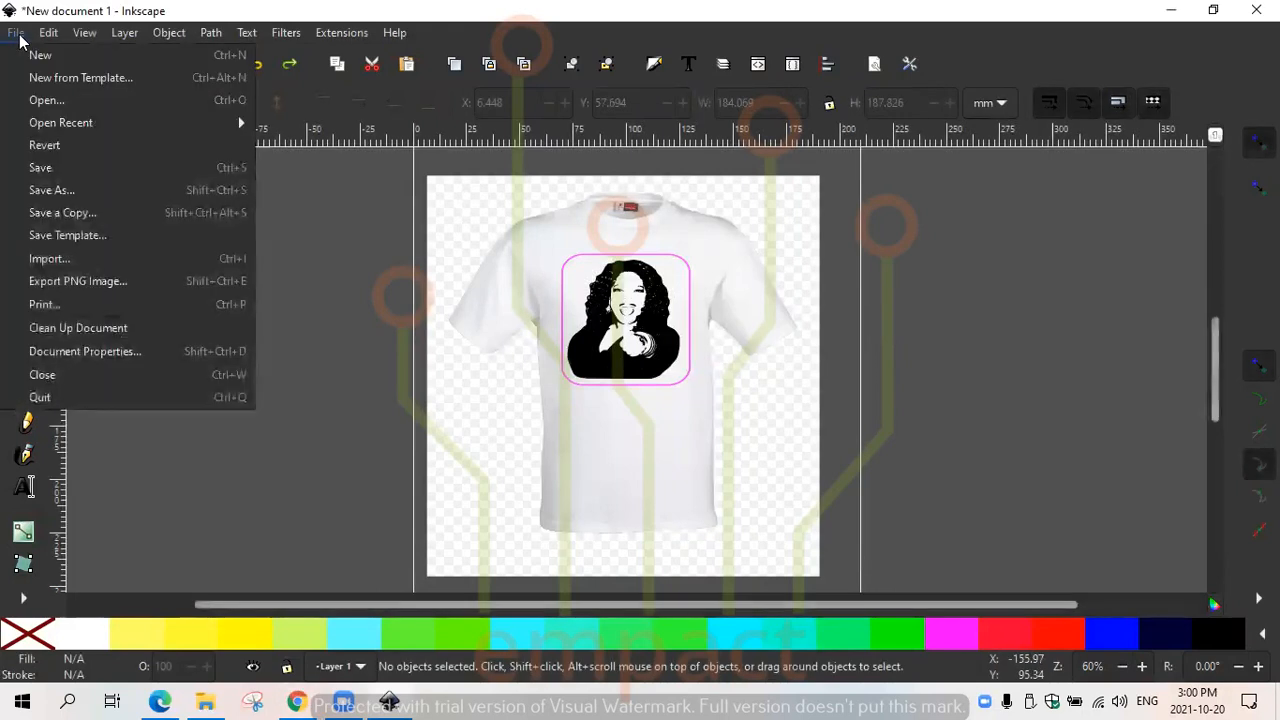
{"action": "left_click", "coordinate": [111, 77]}
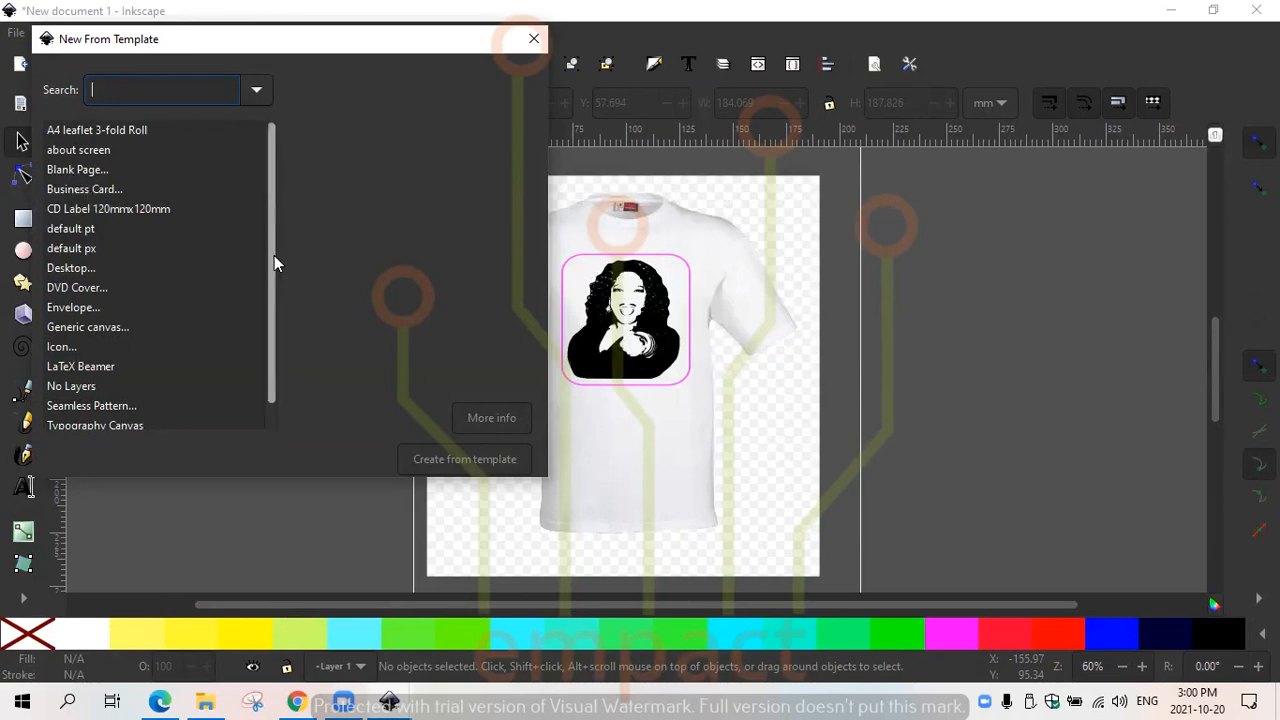
{"action": "left_click_drag", "start_coordinate": [274, 288], "coordinate": [274, 345]}
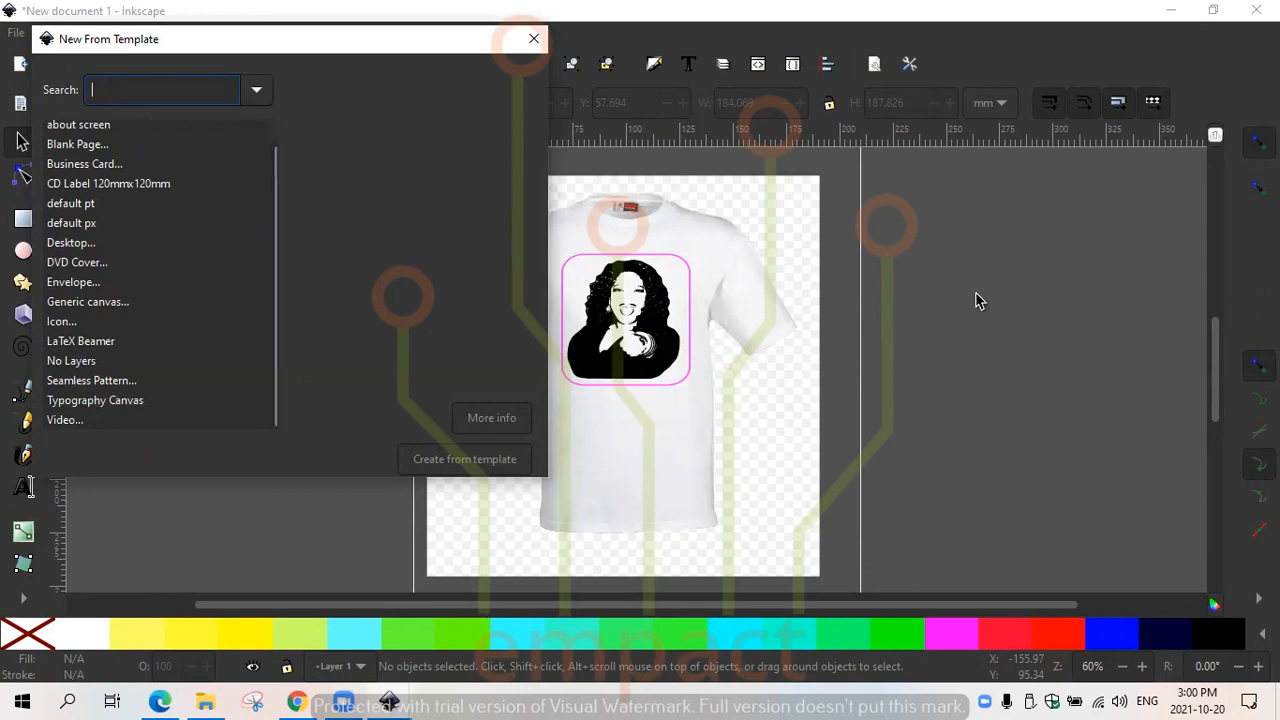
{"action": "left_click", "coordinate": [533, 39]}
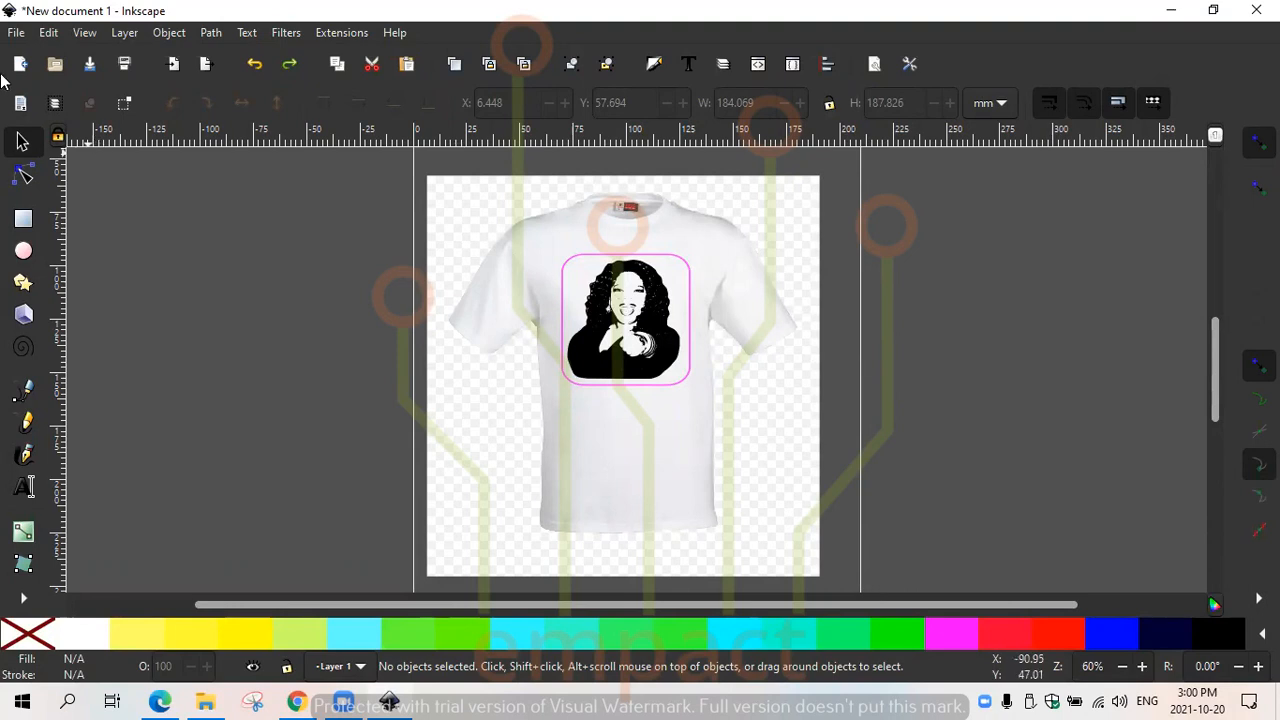
- Minimize the drawing window, search the computer for "gimp" and launch GIMP 2.10.28
{"action": "left_click", "coordinate": [1171, 12]}
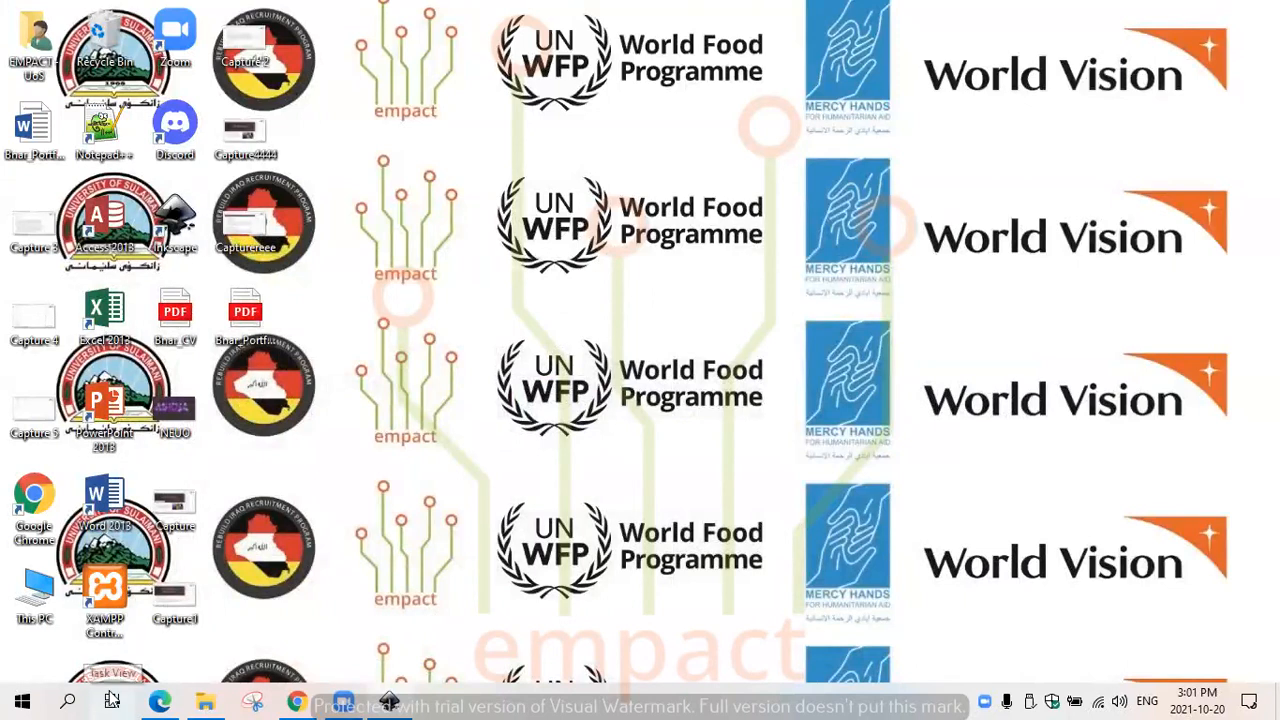
{"action": "left_click", "coordinate": [70, 700]}
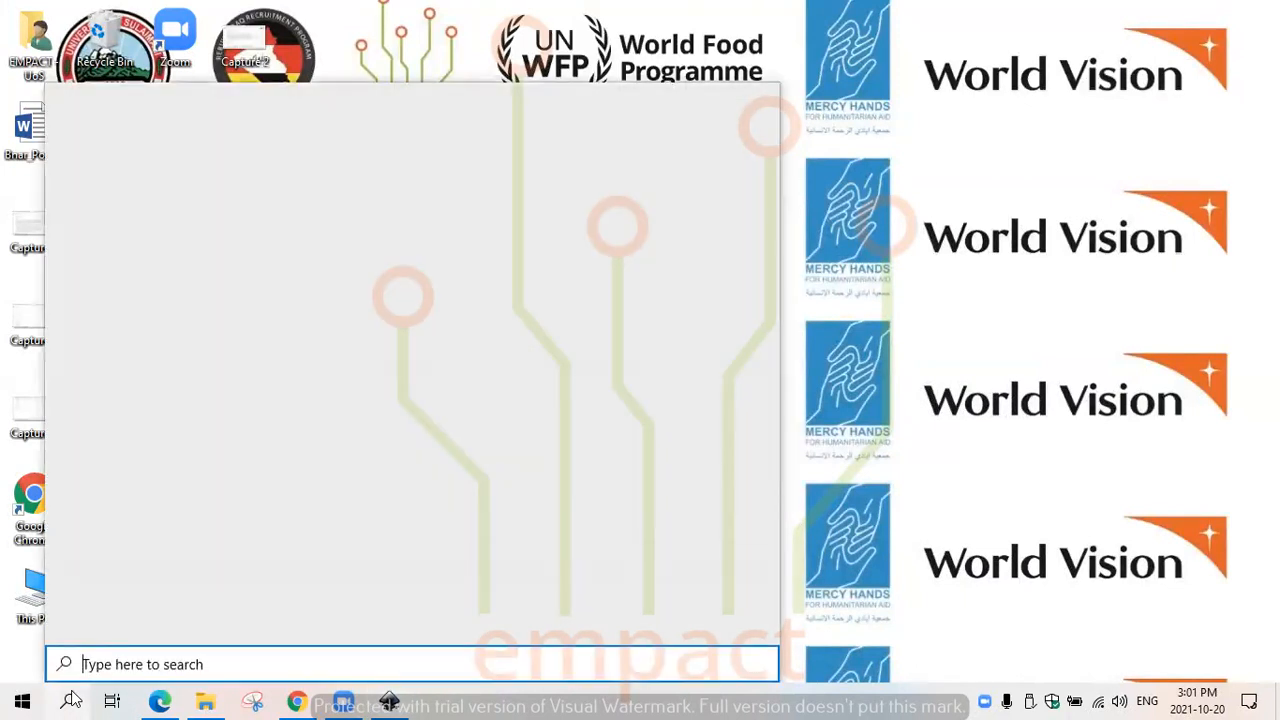
{"action": "type", "text": "gimp"}
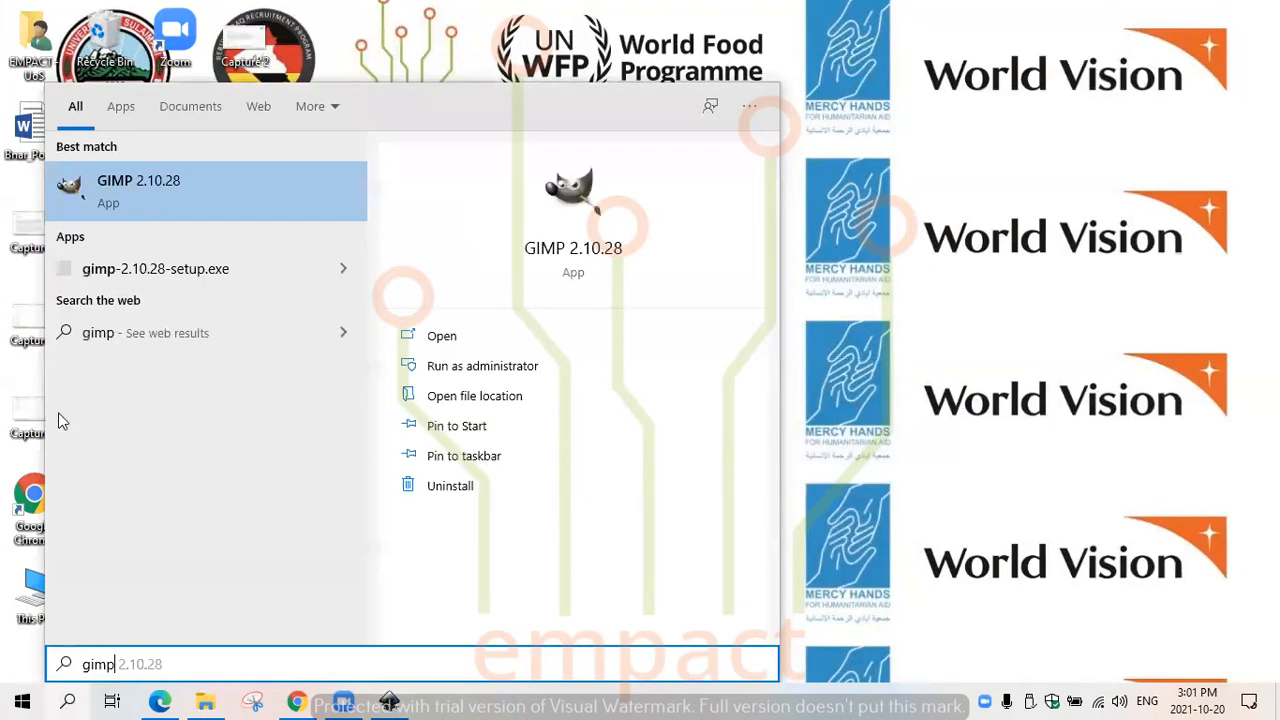
{"action": "left_click", "coordinate": [138, 199]}
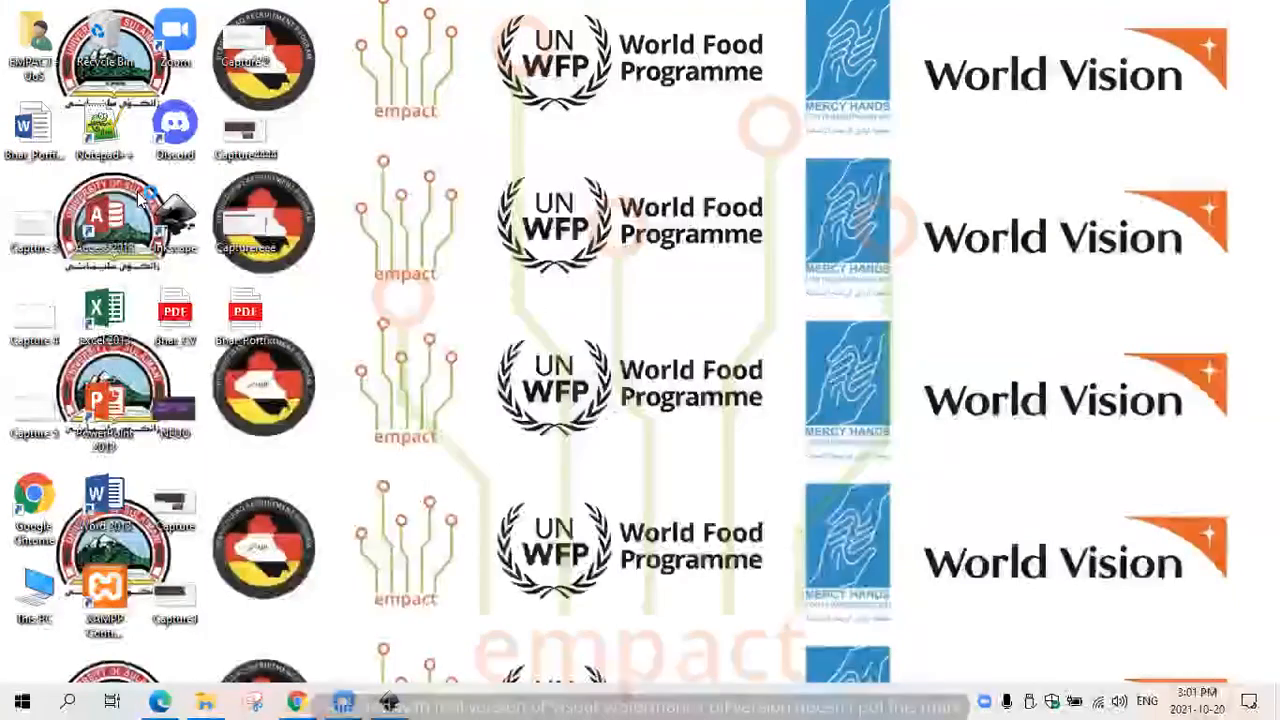
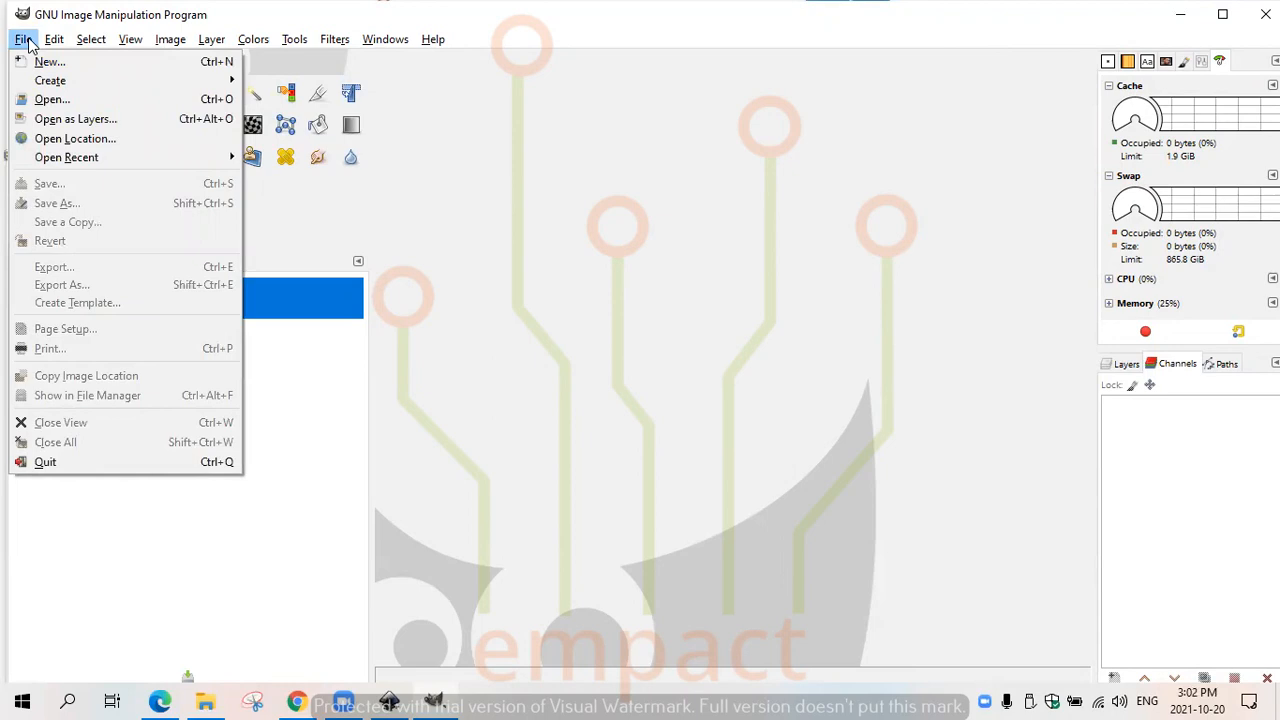
- Create a new image from the 88.9×50.8 US Business Card template
{"action": "mouse_move", "coordinate": [46, 49]}
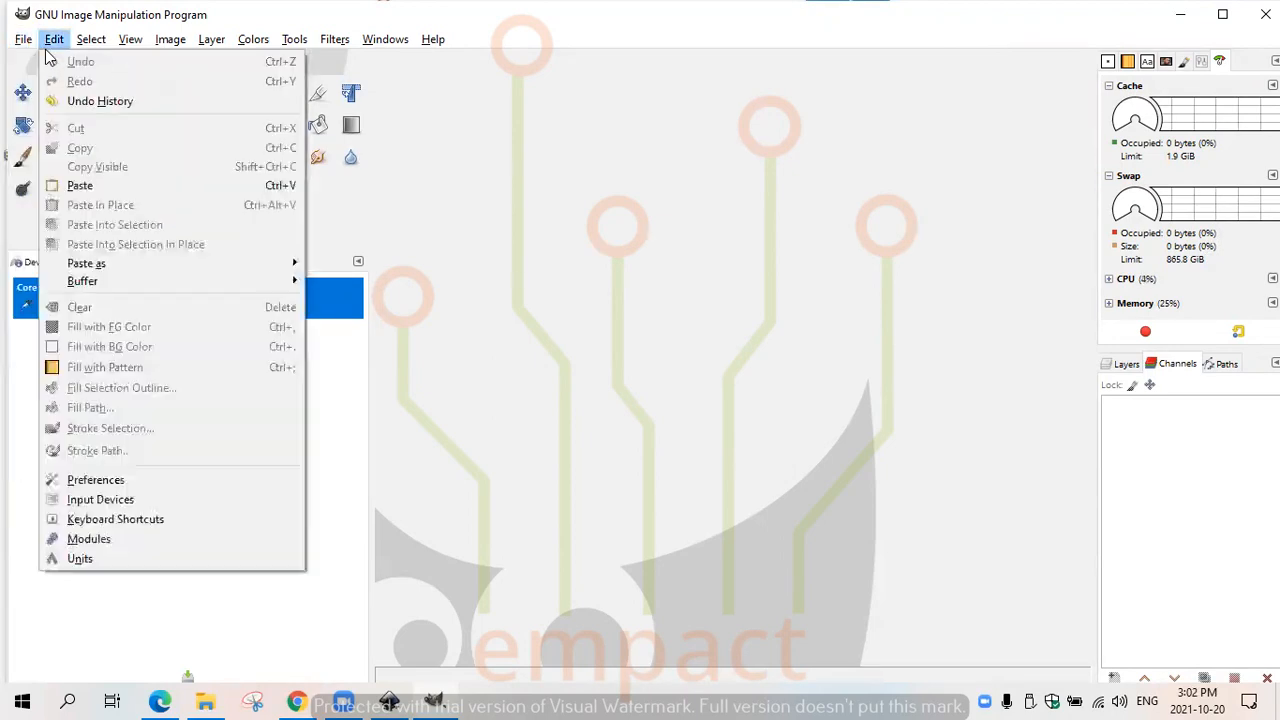
{"action": "left_click", "coordinate": [38, 64]}
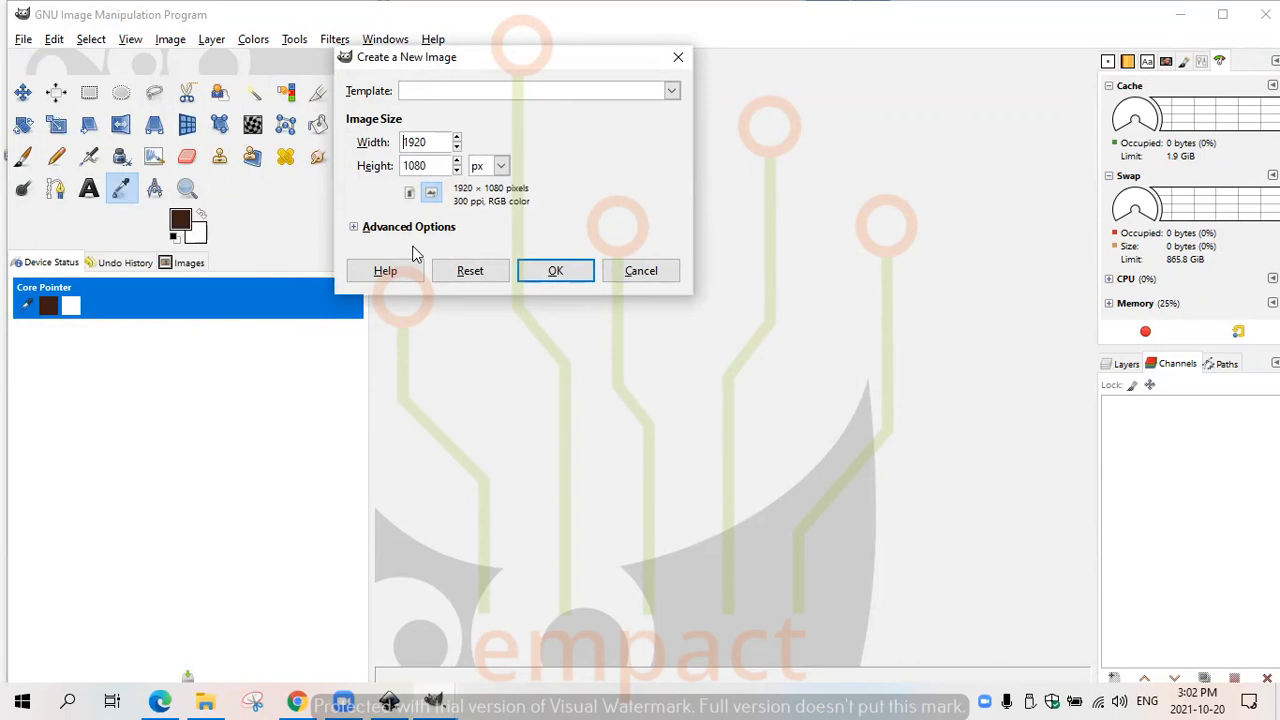
{"action": "left_click", "coordinate": [673, 91]}
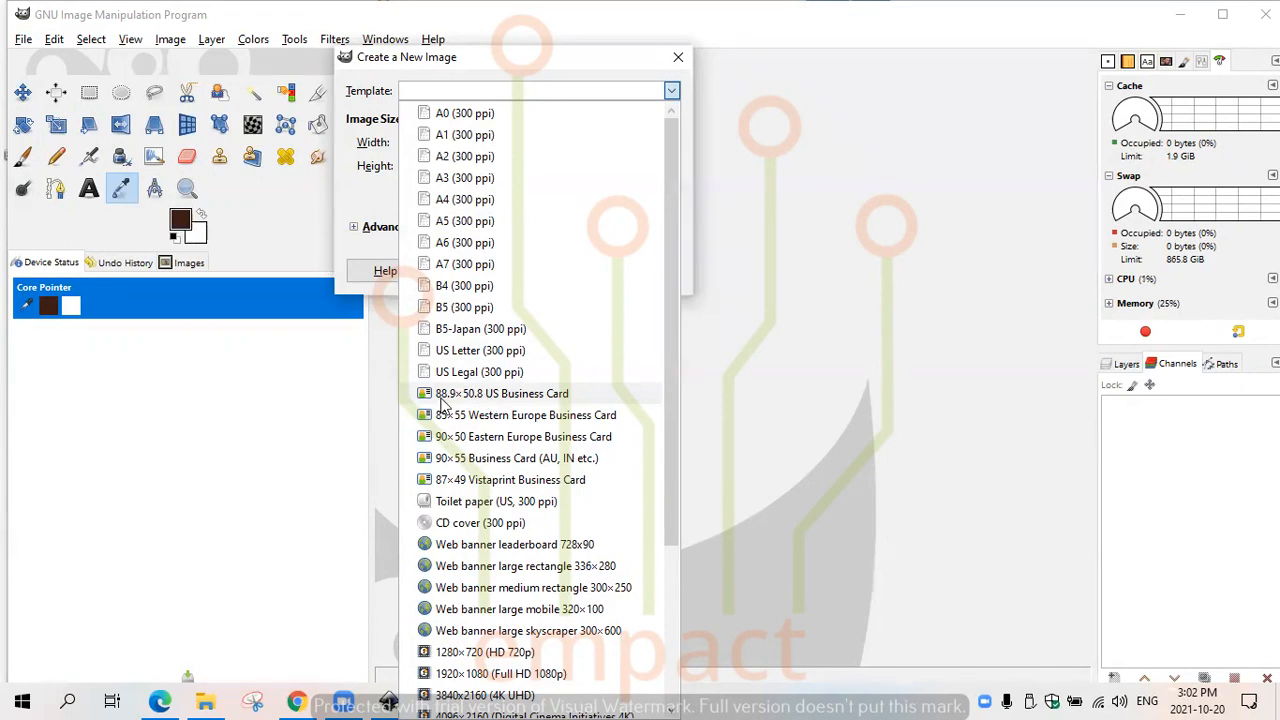
{"action": "left_click", "coordinate": [697, 177]}
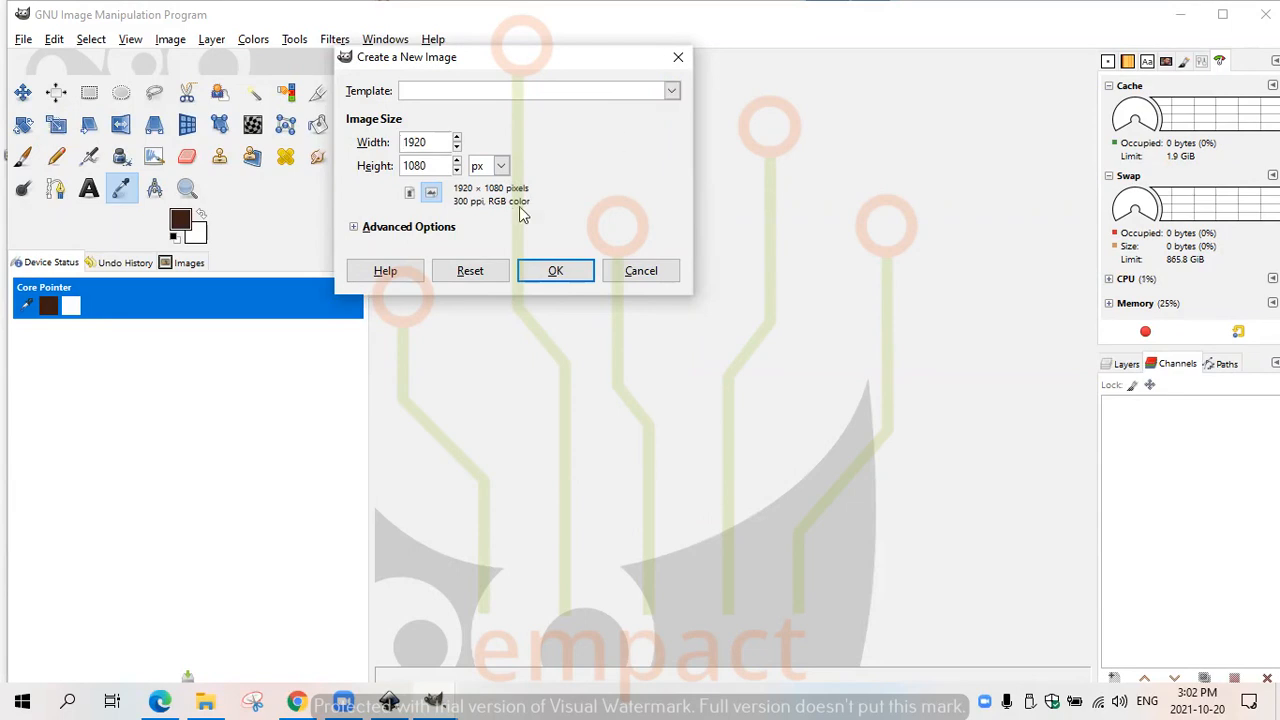
{"action": "left_click", "coordinate": [673, 94]}
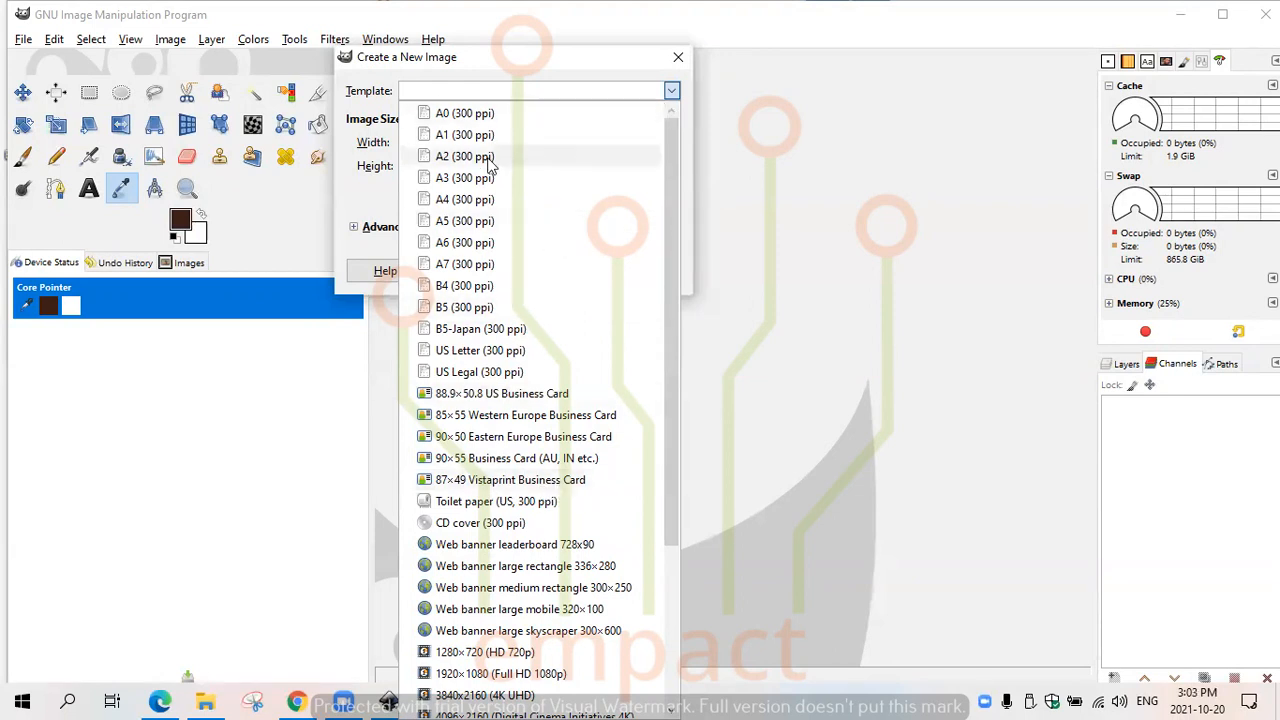
{"action": "left_click", "coordinate": [474, 394]}
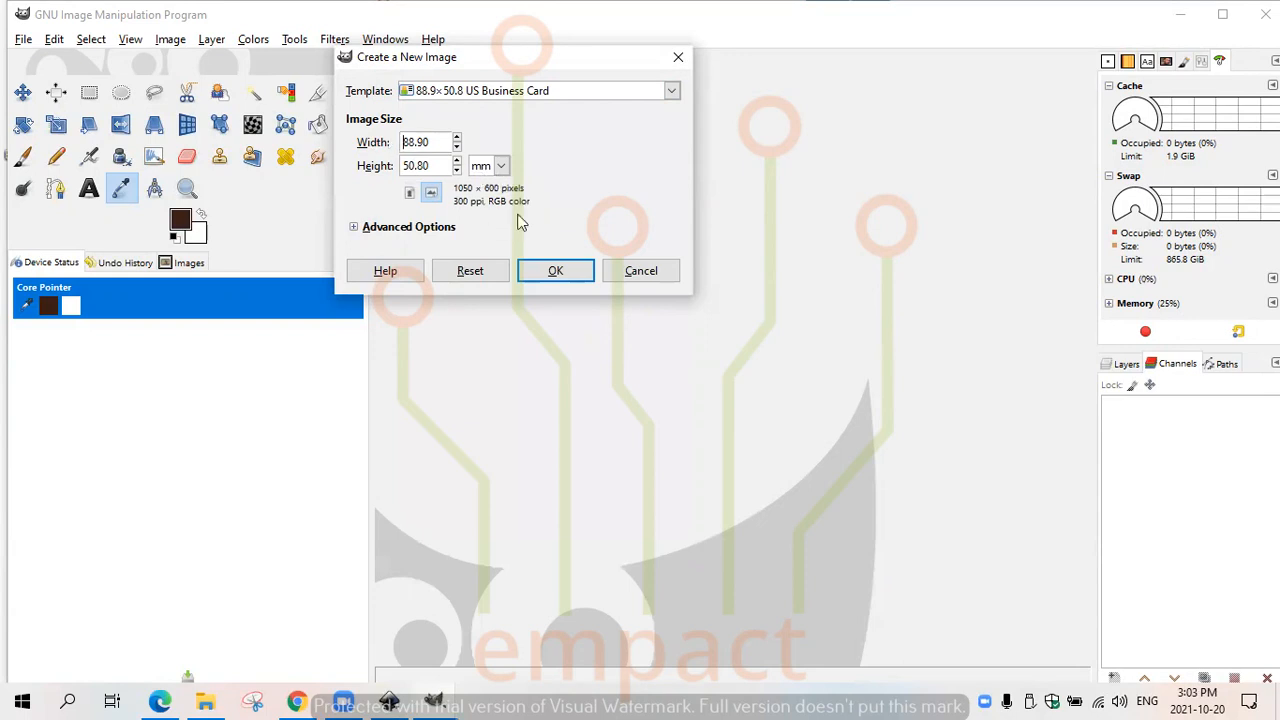
{"action": "left_click", "coordinate": [558, 274]}
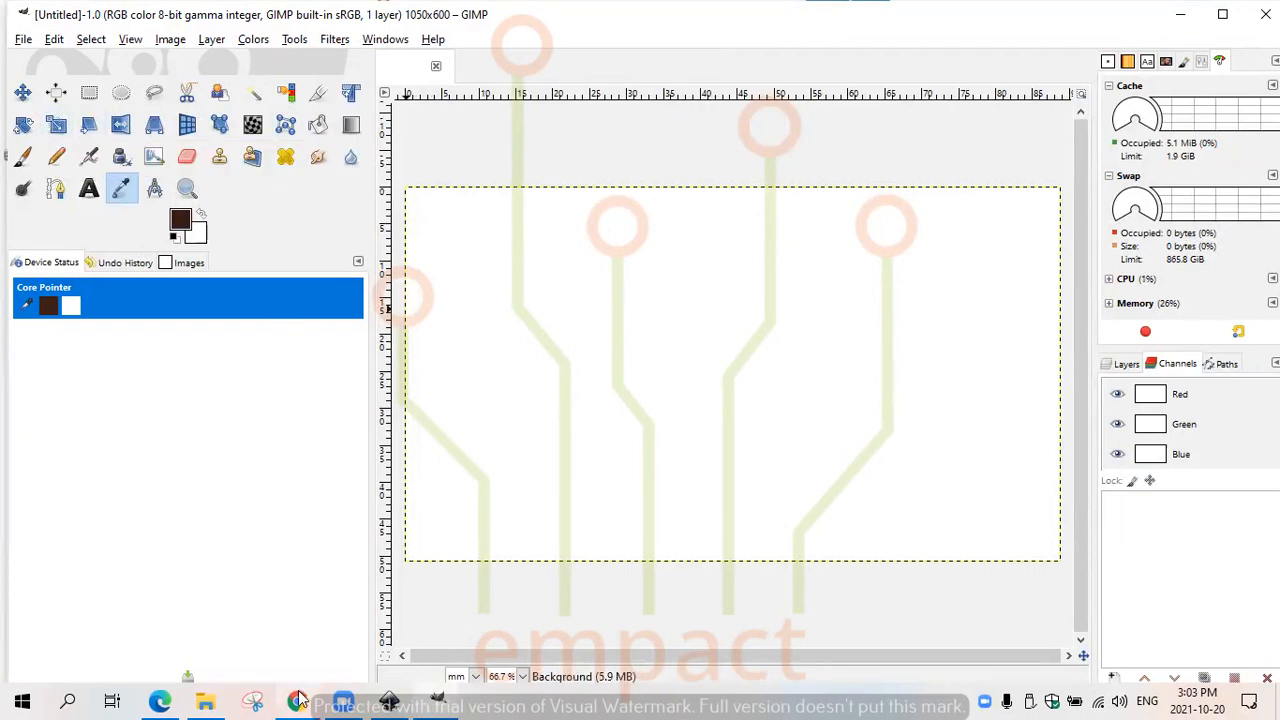
- Try to create a second new image of 1050 × 600 pixels
{"action": "mouse_move", "coordinate": [348, 697]}
{"action": "left_click", "coordinate": [23, 39]}
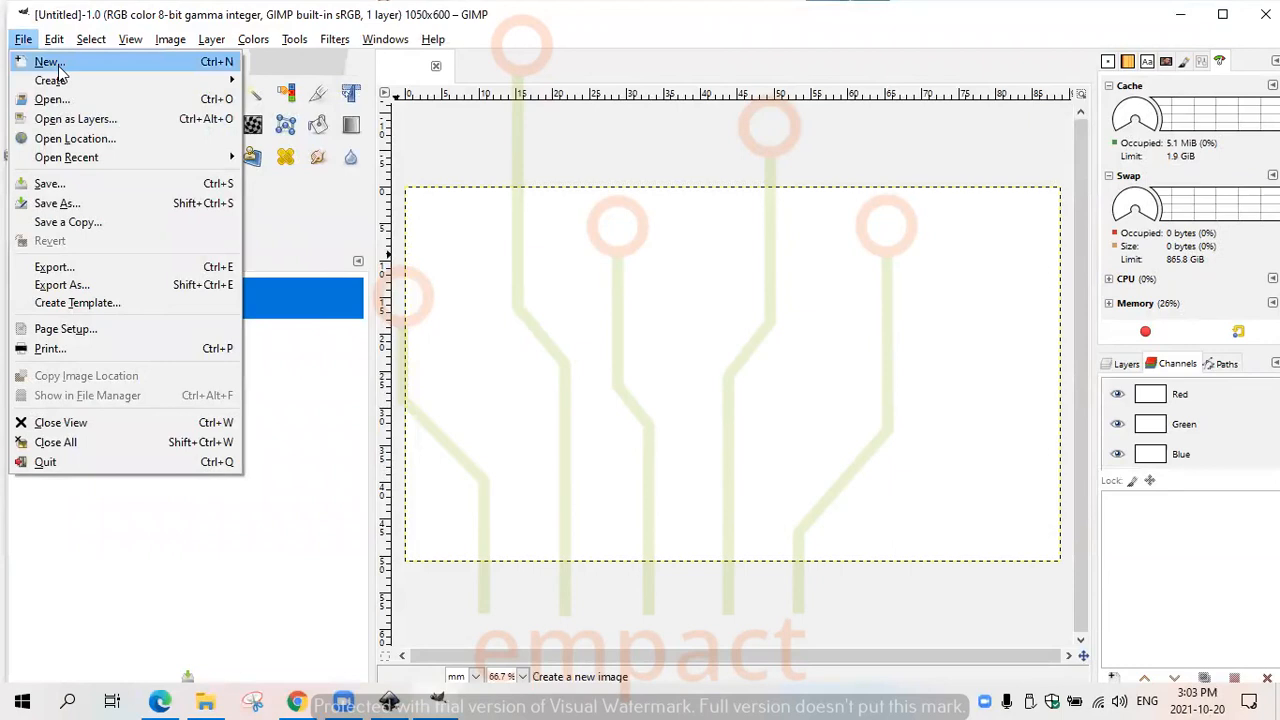
{"action": "left_click", "coordinate": [58, 64]}
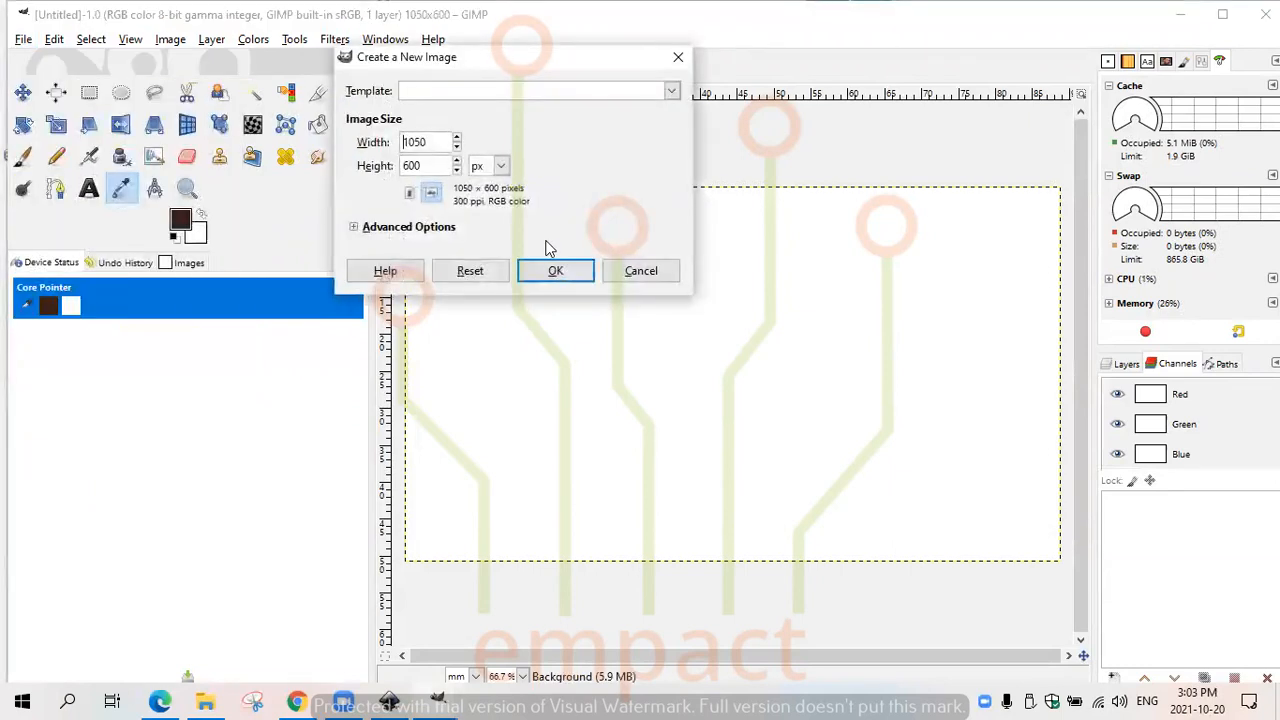
{"action": "left_click", "coordinate": [553, 270]}
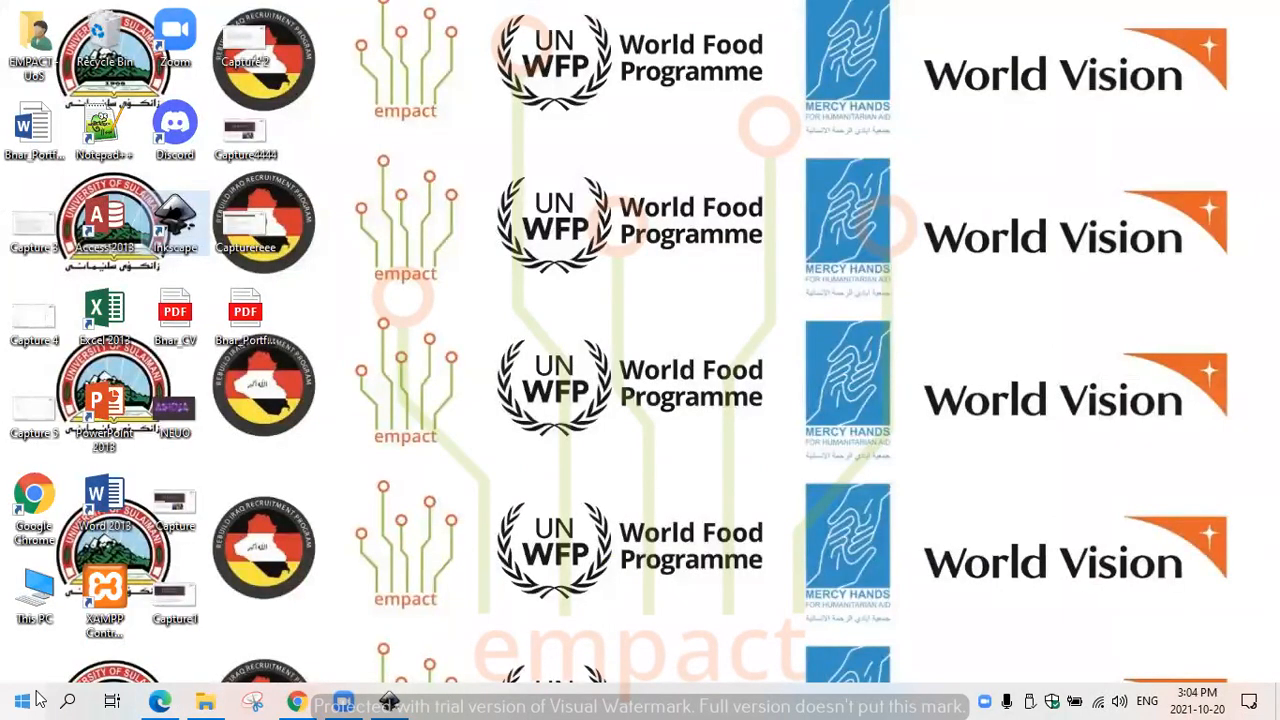
- Search the computer for "gimp" and relaunch GIMP 2.10.28
{"action": "left_click", "coordinate": [68, 700]}
{"action": "type", "text": "gi"}
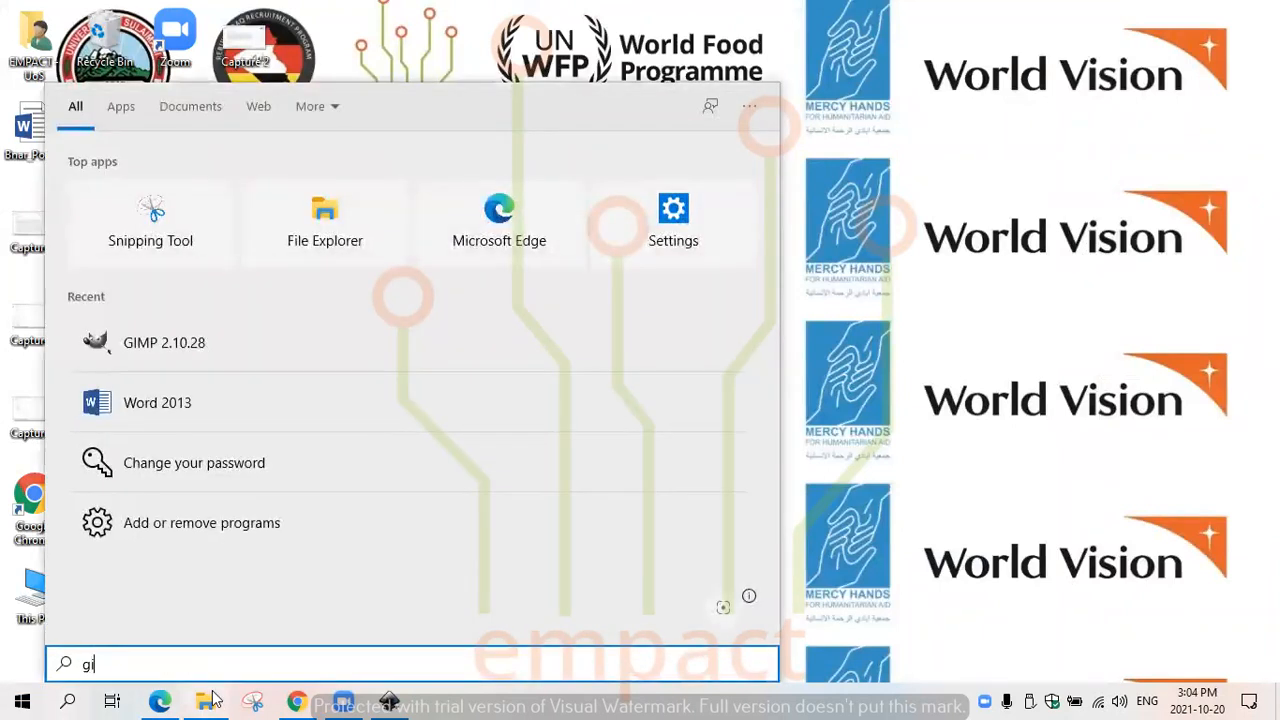
{"action": "type", "text": "mp"}
{"action": "left_click", "coordinate": [186, 206]}
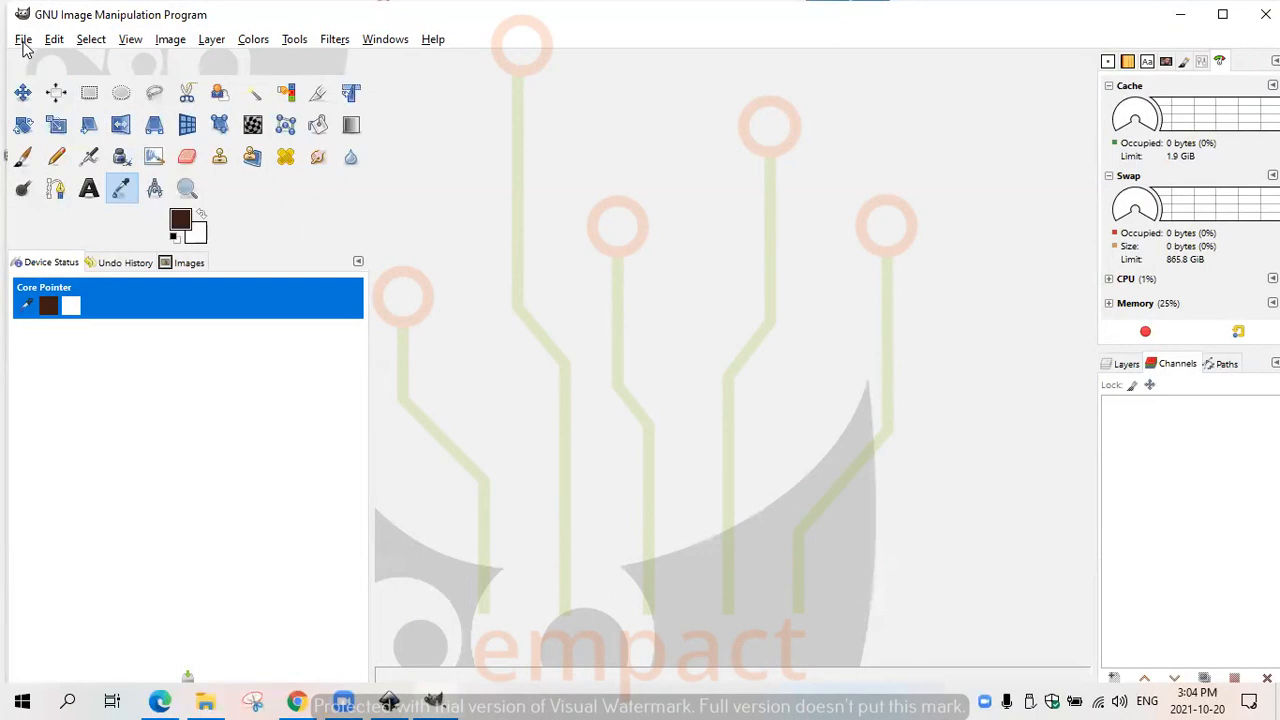
- Create a new image using the 88.9×50.8 US Business Card template
{"action": "left_click", "coordinate": [24, 42]}
{"action": "left_click", "coordinate": [38, 60]}
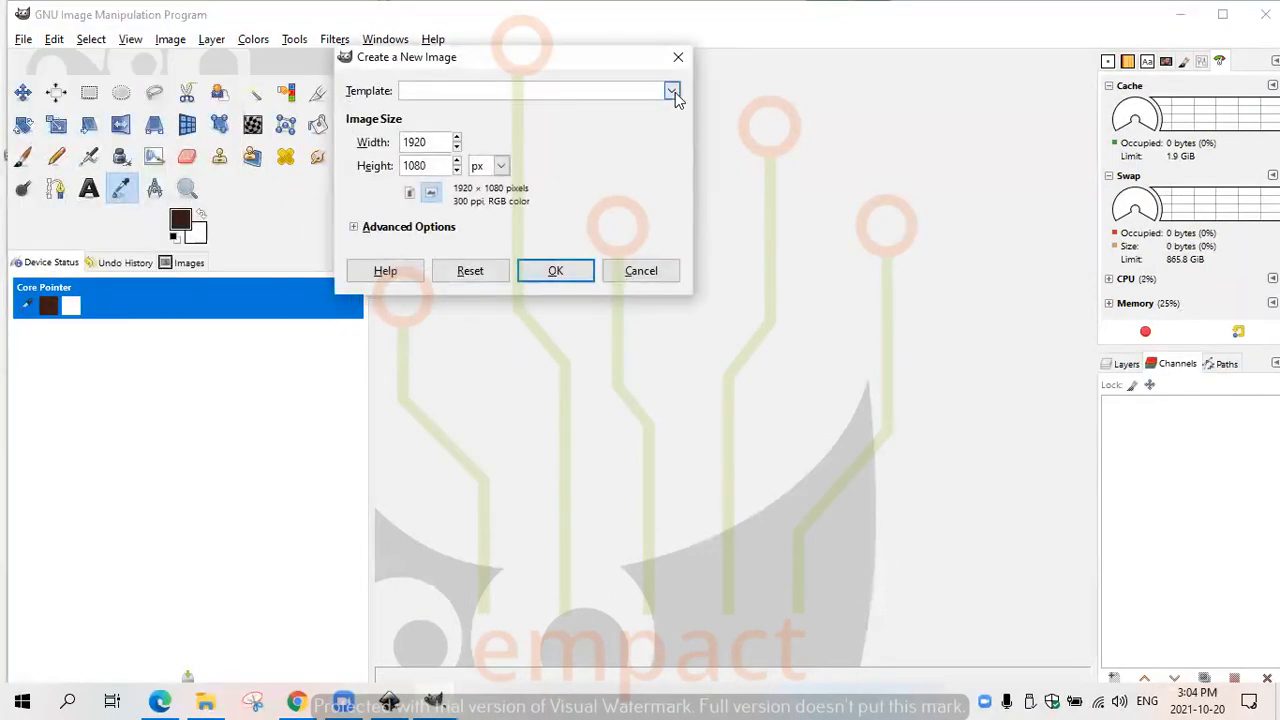
{"action": "left_click", "coordinate": [675, 92]}
{"action": "left_click", "coordinate": [488, 392]}
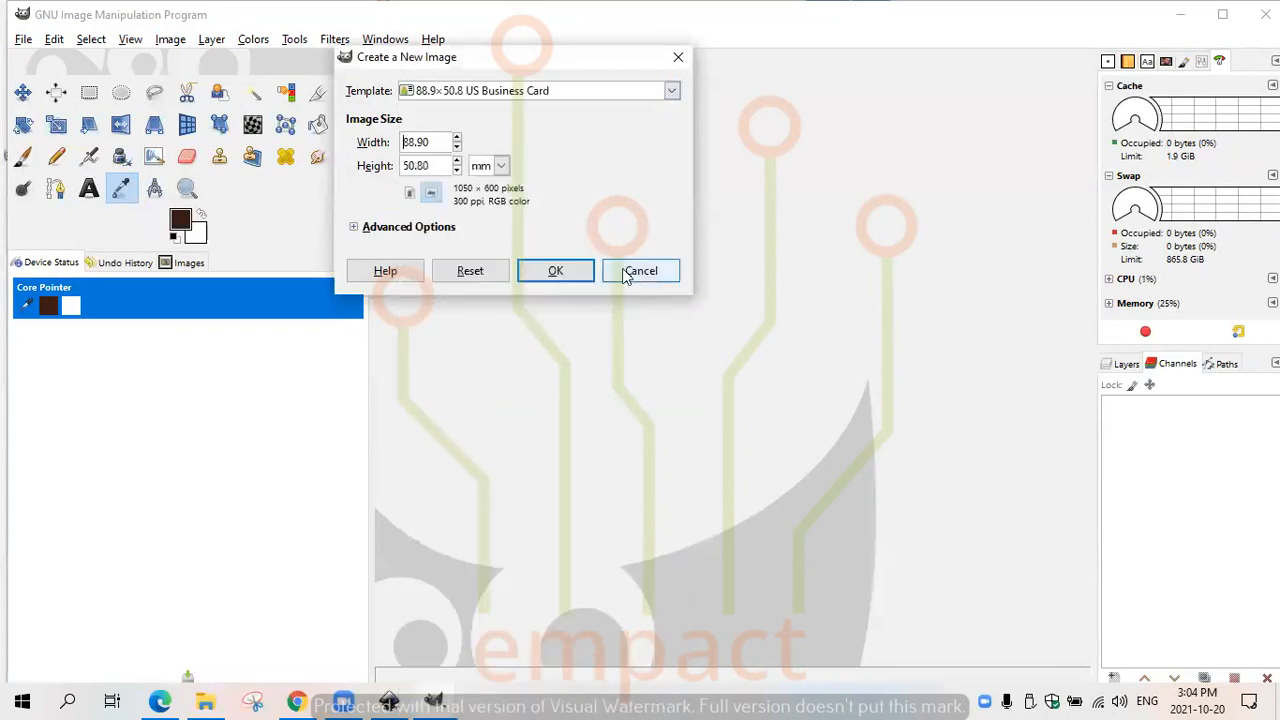
{"action": "left_click", "coordinate": [556, 271]}
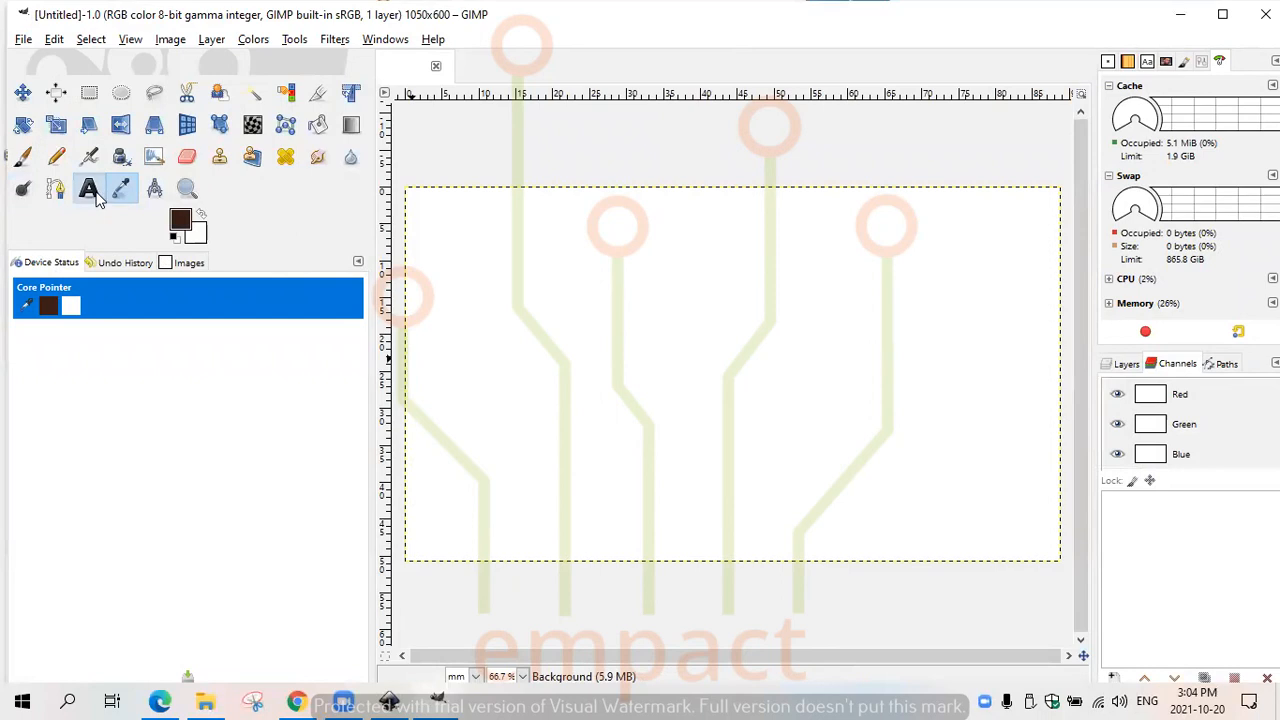
- Add a text layer near the canvas centre containing only the letter B in 178 px Sans-serif
{"action": "left_click", "coordinate": [89, 188]}
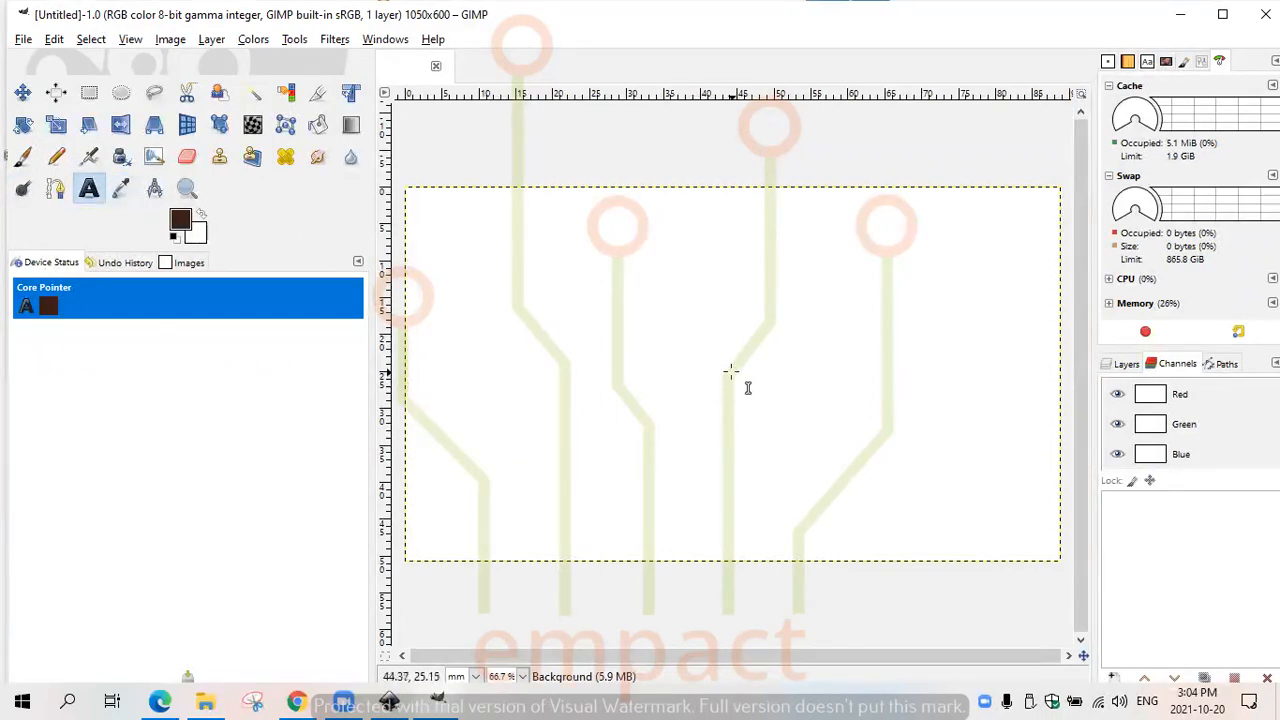
{"action": "left_click", "coordinate": [557, 331]}
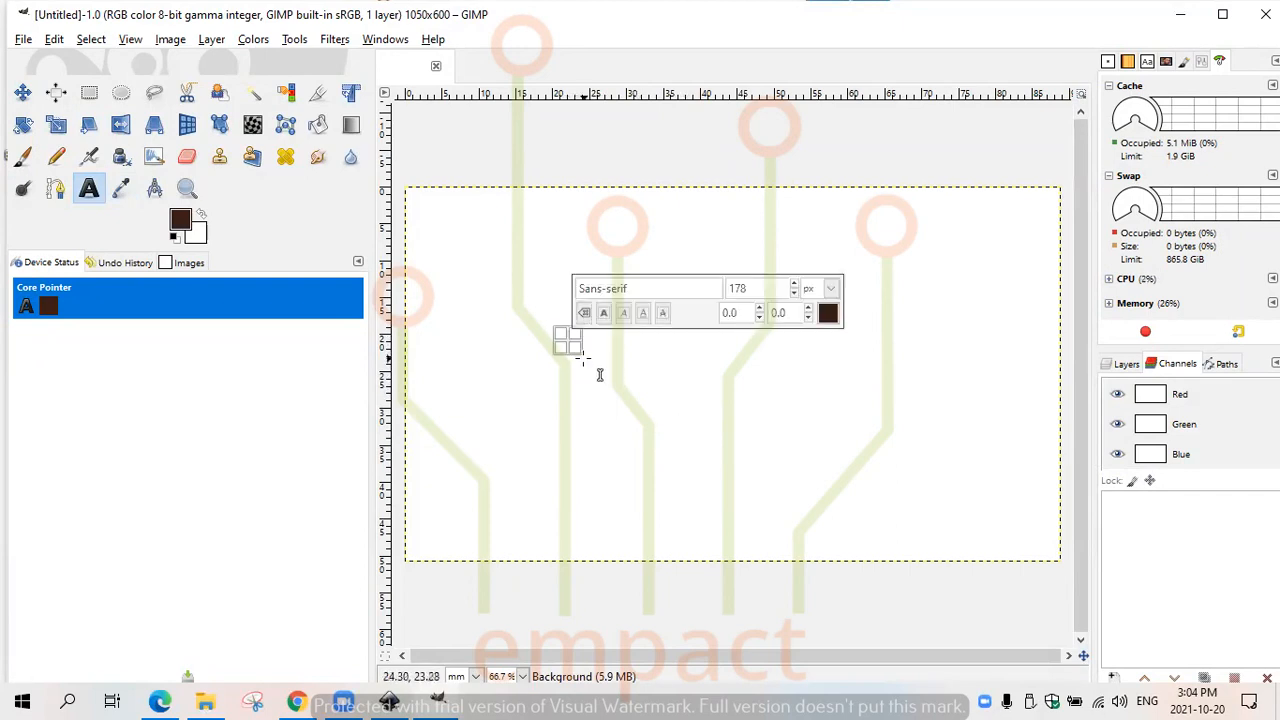
{"action": "type", "text": "B"}
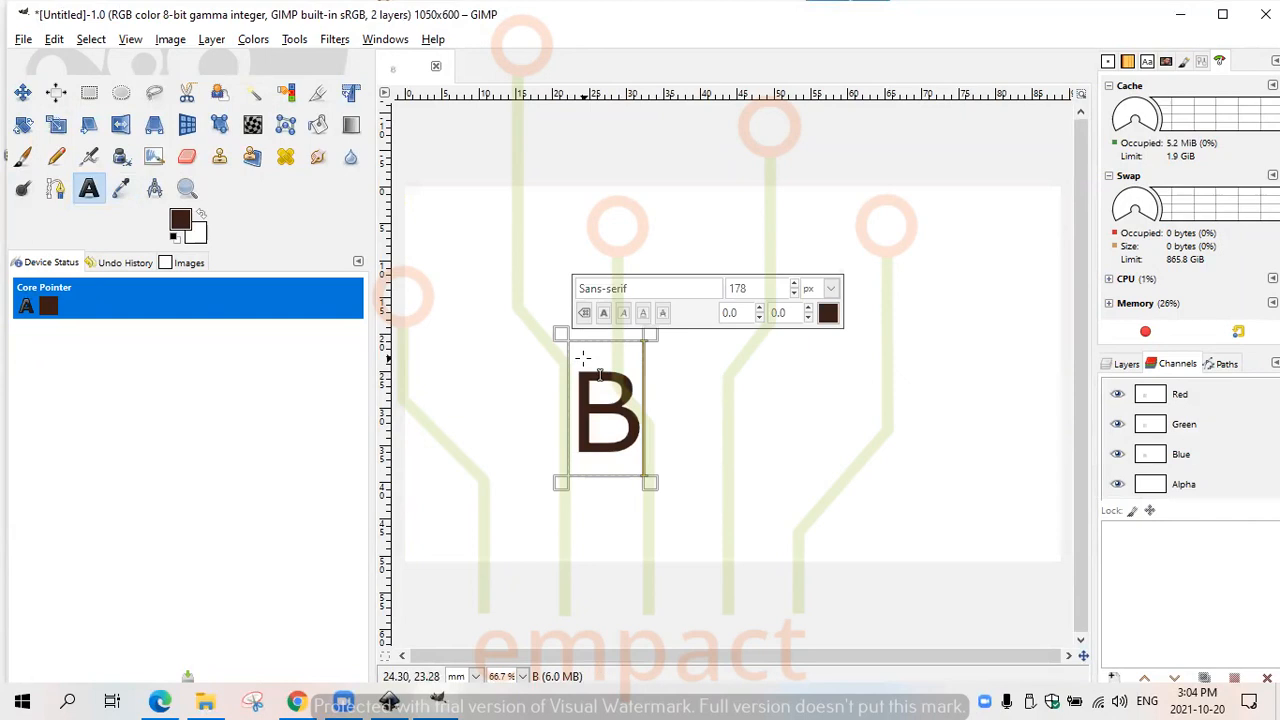
{"action": "key", "text": "BackSpace"}
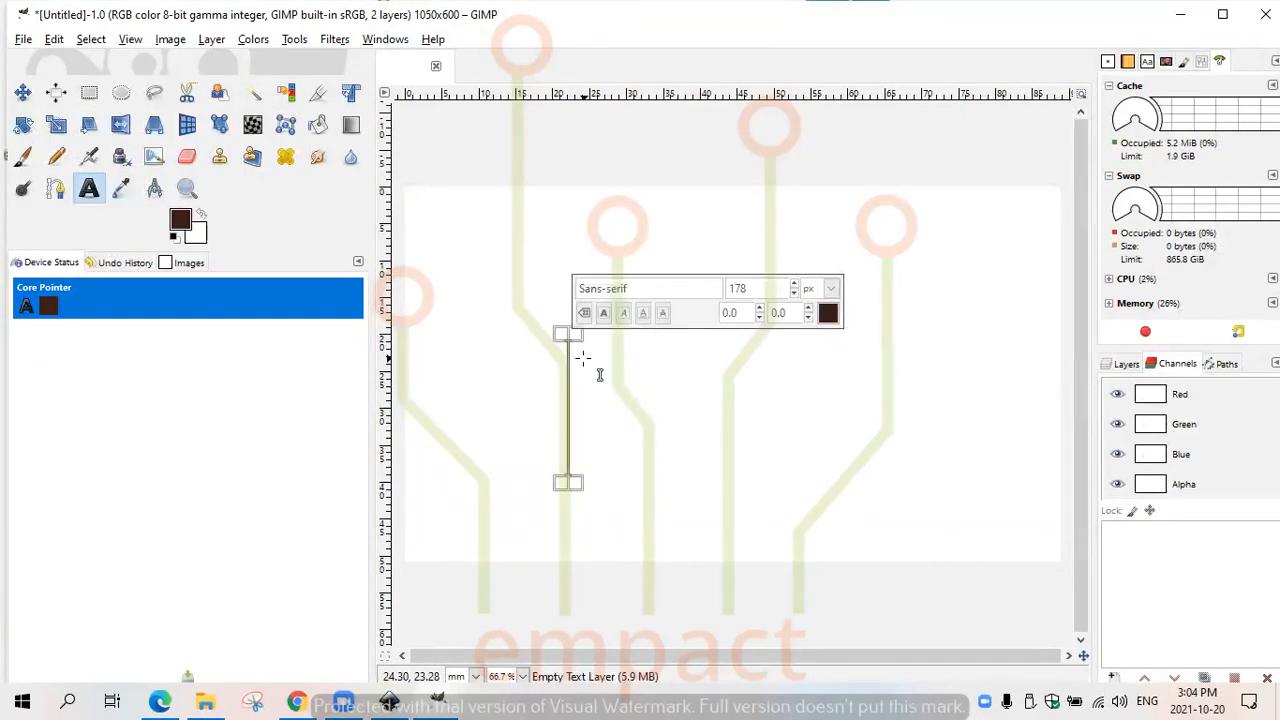
{"action": "type", "text": "Em"}
{"action": "key", "text": "BackSpace"}
{"action": "key", "text": "BackSpace"}
{"action": "type", "text": "Bnar"}
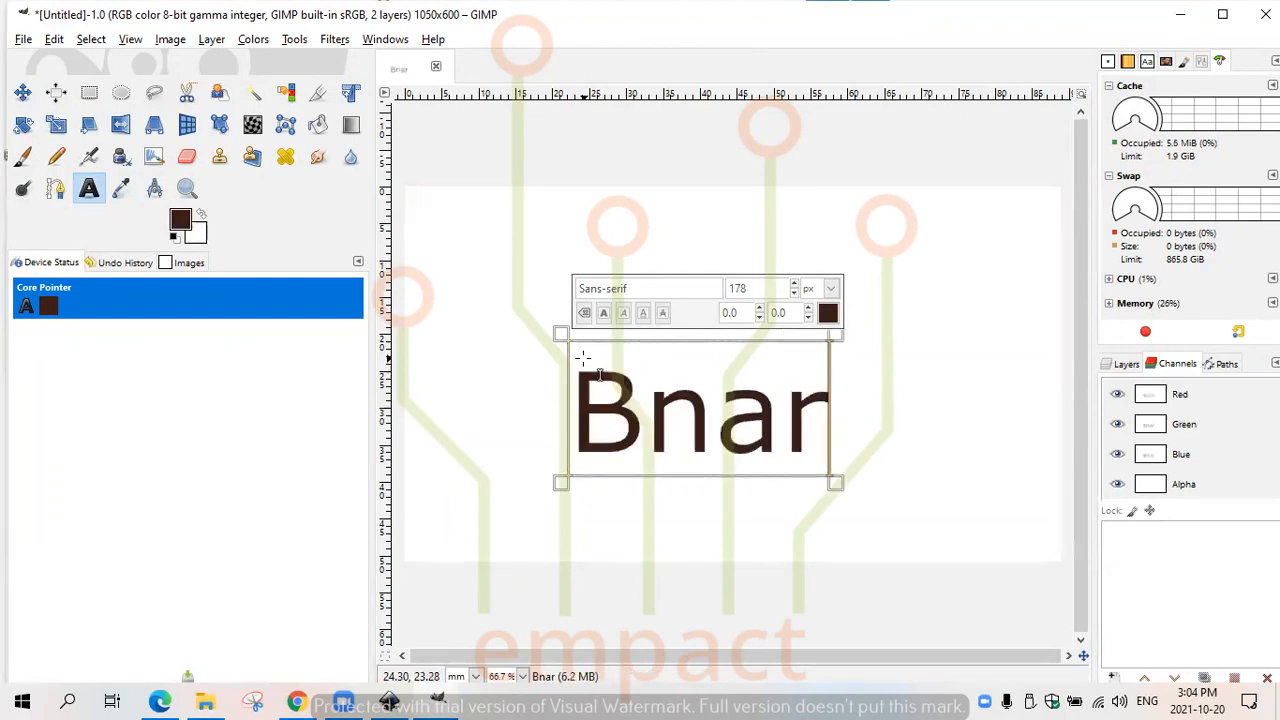
{"action": "key", "text": "Return"}
{"action": "type", "text": "E"}
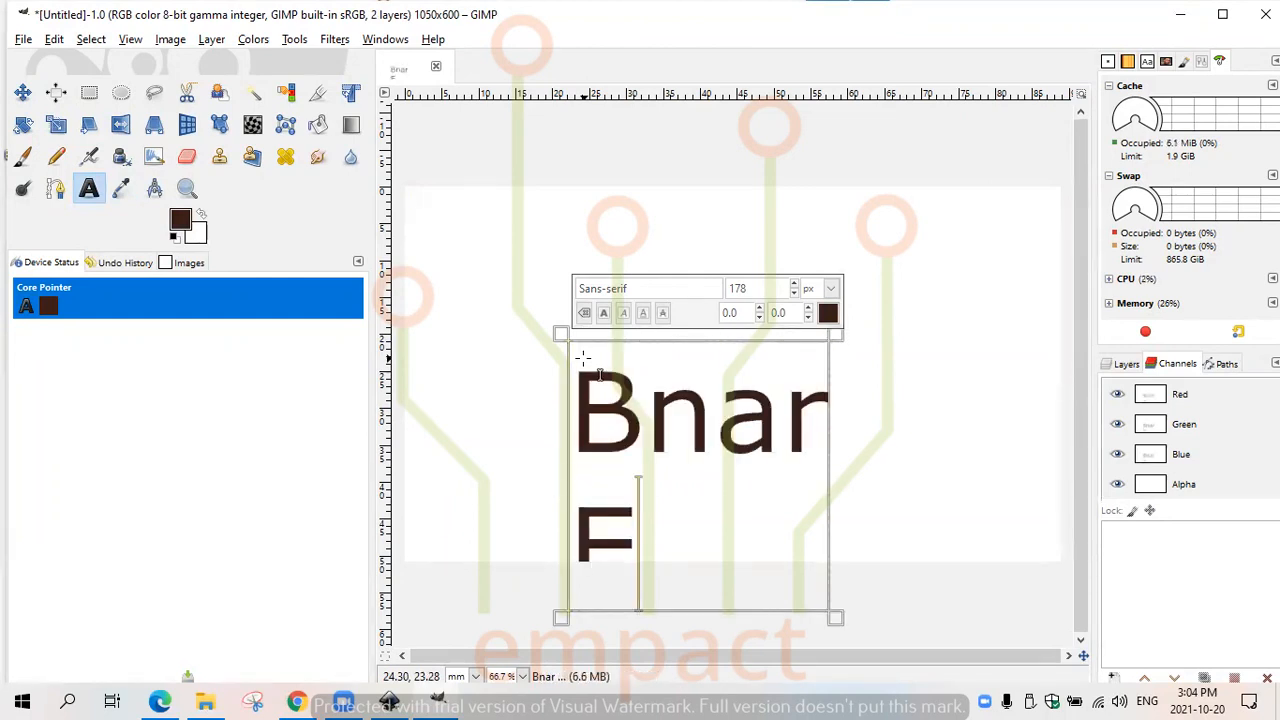
{"action": "key", "text": "BackSpace"}
{"action": "key", "text": "BackSpace"}
{"action": "key", "text": "BackSpace"}
{"action": "key", "text": "BackSpace"}
{"action": "key", "text": "BackSpace"}
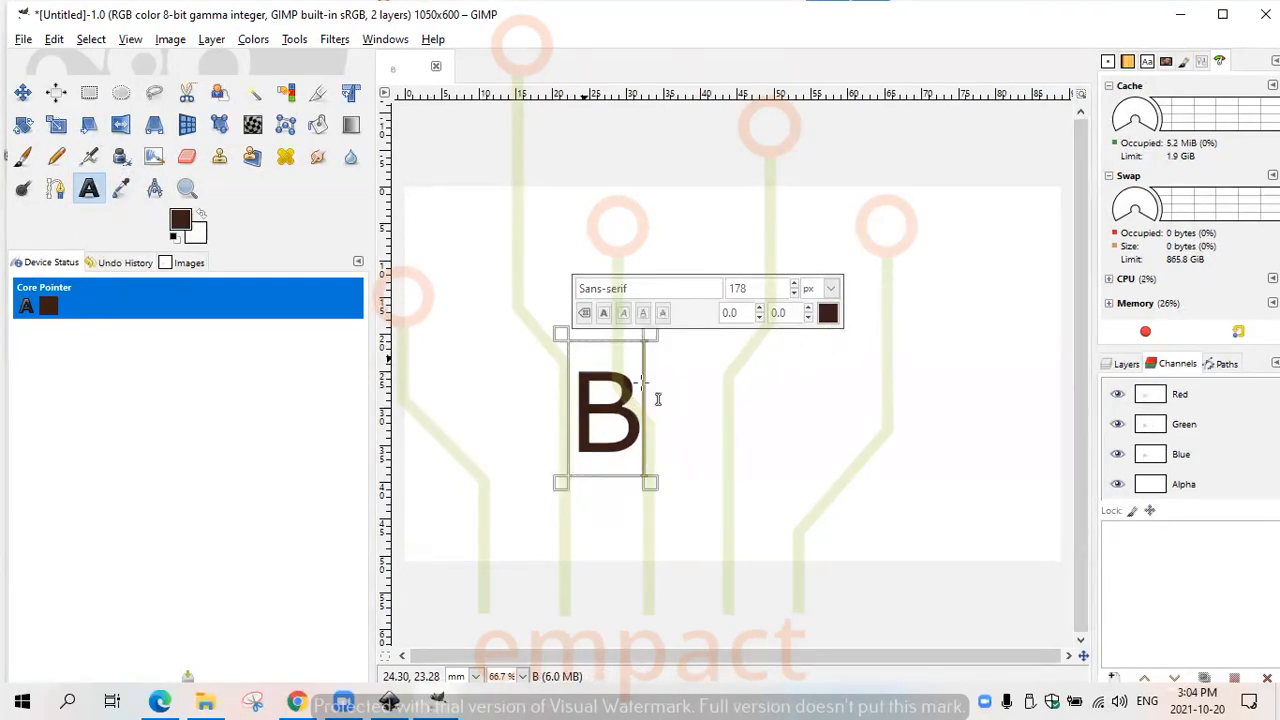
- Add a separate text layer with the letter E and move it to overlap the lower right of the B
{"action": "left_click", "coordinate": [717, 381]}
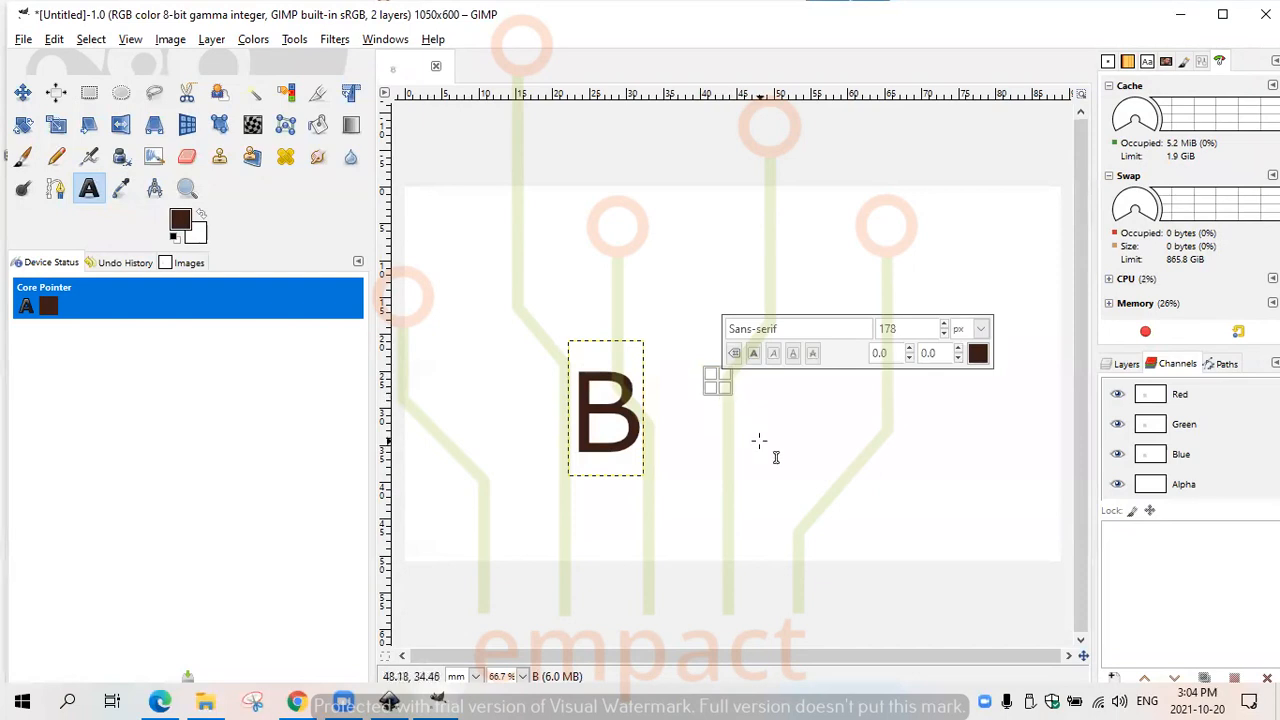
{"action": "type", "text": "E"}
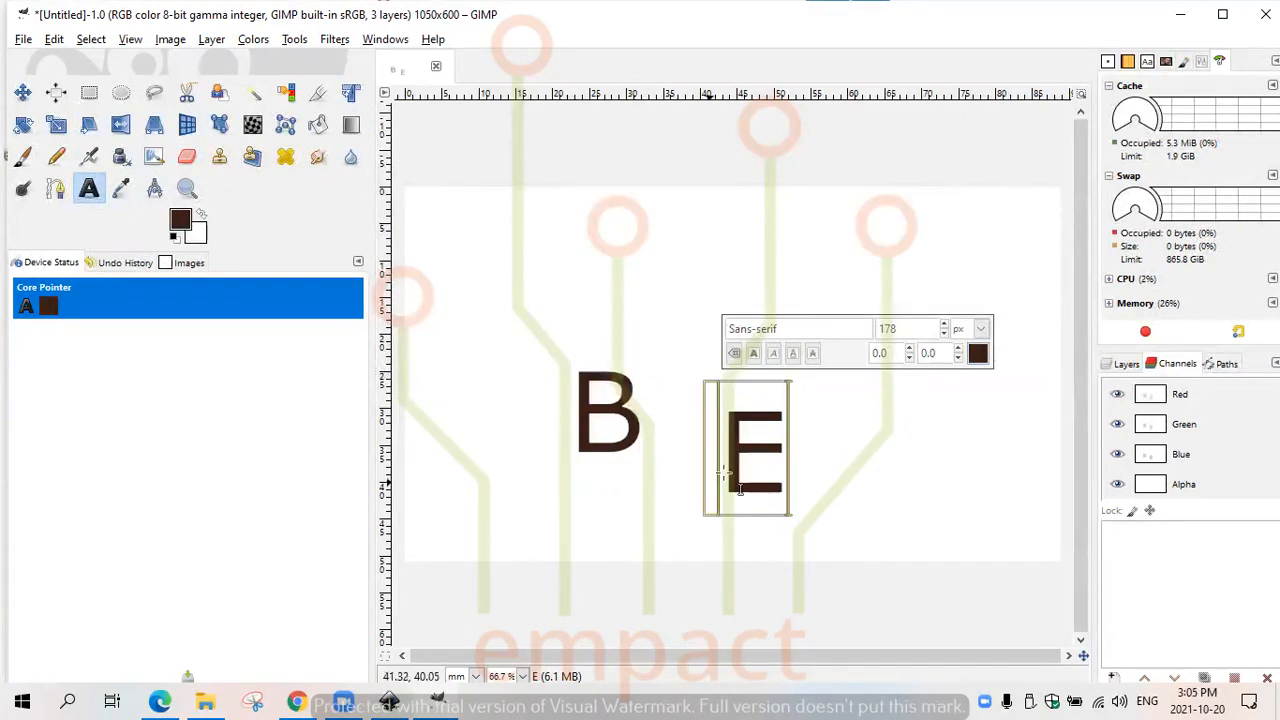
{"action": "left_click", "coordinate": [22, 95]}
{"action": "left_click_drag", "start_coordinate": [773, 468], "coordinate": [655, 474]}
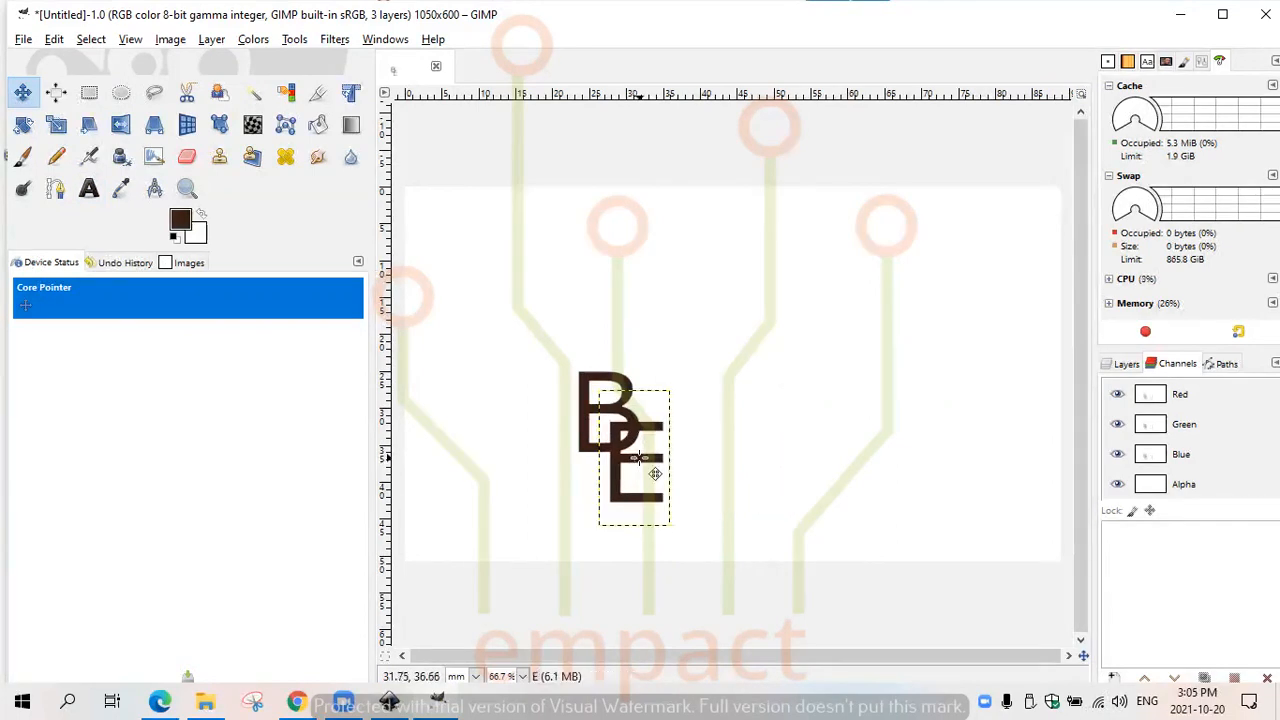
- Try moving the blank background area of the card with the Move tool and undo the move
{"action": "left_click", "coordinate": [22, 92]}
{"action": "left_click_drag", "start_coordinate": [737, 310], "coordinate": [723, 287]}
{"action": "key", "text": "ctrl+z"}
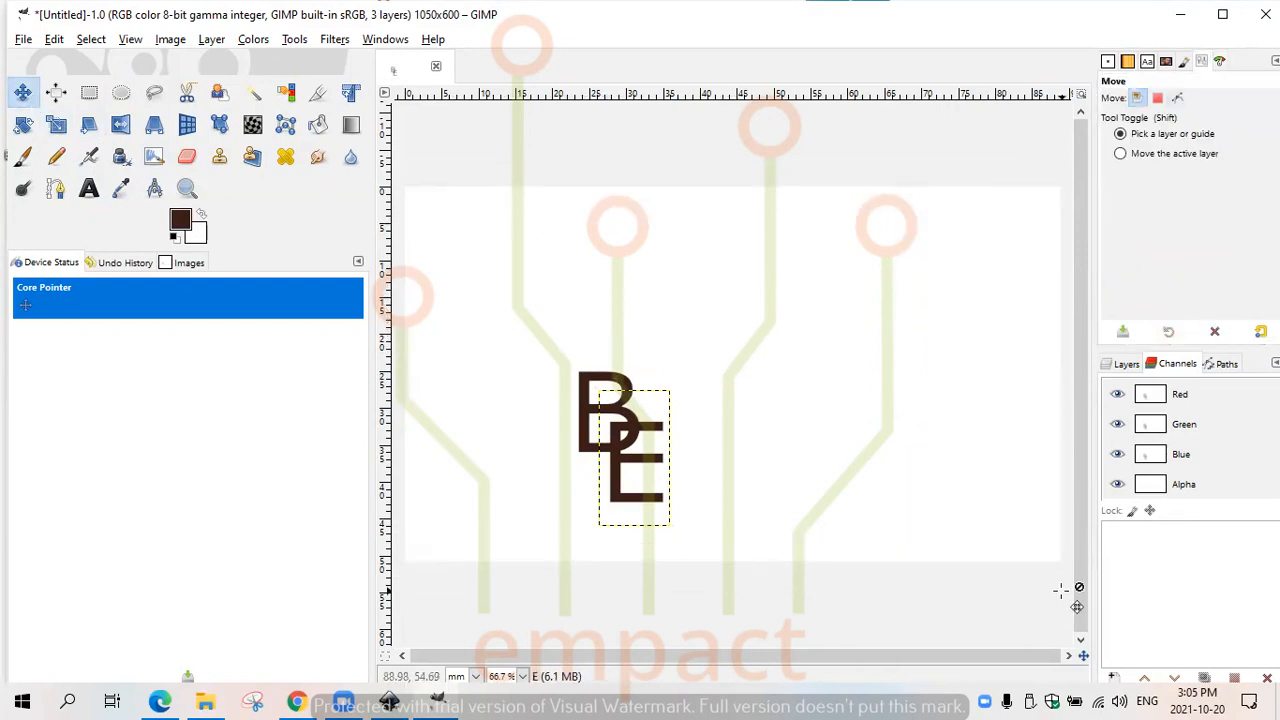
- Switch the colour channels on and off until only Red and Alpha are active, and hide and reshow the Red channel
{"action": "left_click", "coordinate": [1209, 450]}
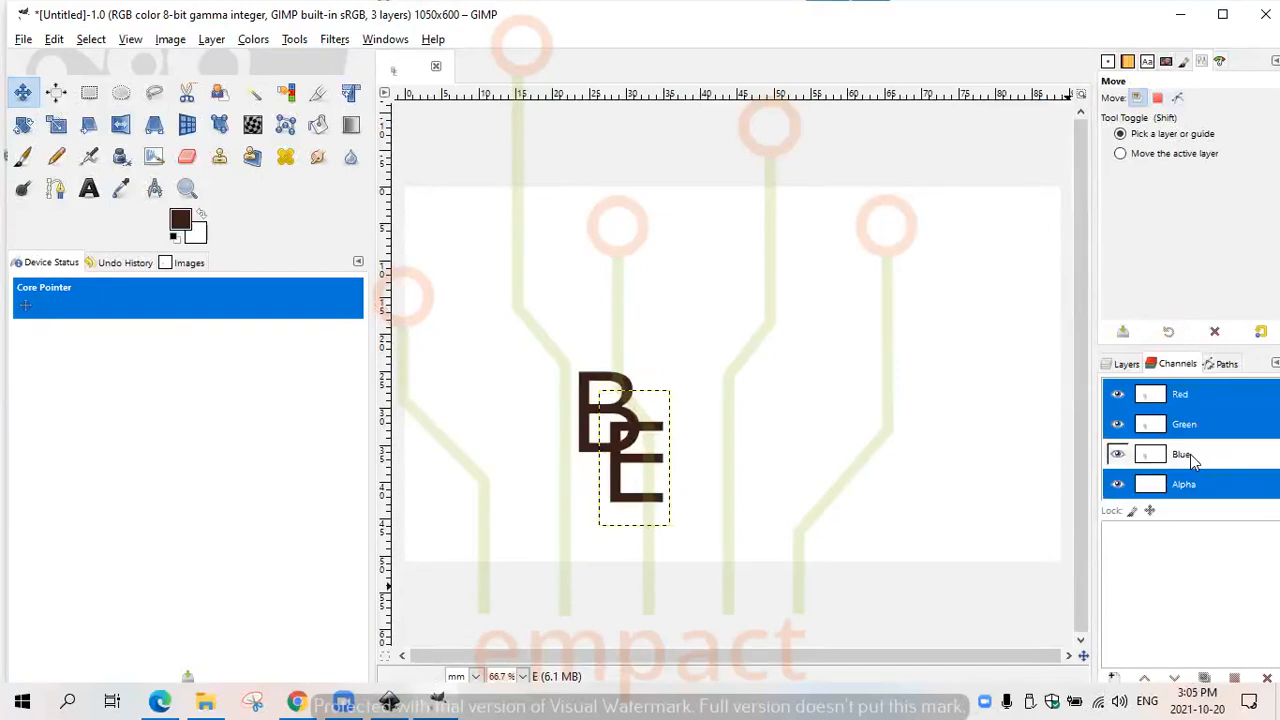
{"action": "left_click", "coordinate": [1190, 456]}
{"action": "left_click", "coordinate": [1199, 427]}
{"action": "left_click", "coordinate": [1194, 403]}
{"action": "left_click", "coordinate": [1186, 458]}
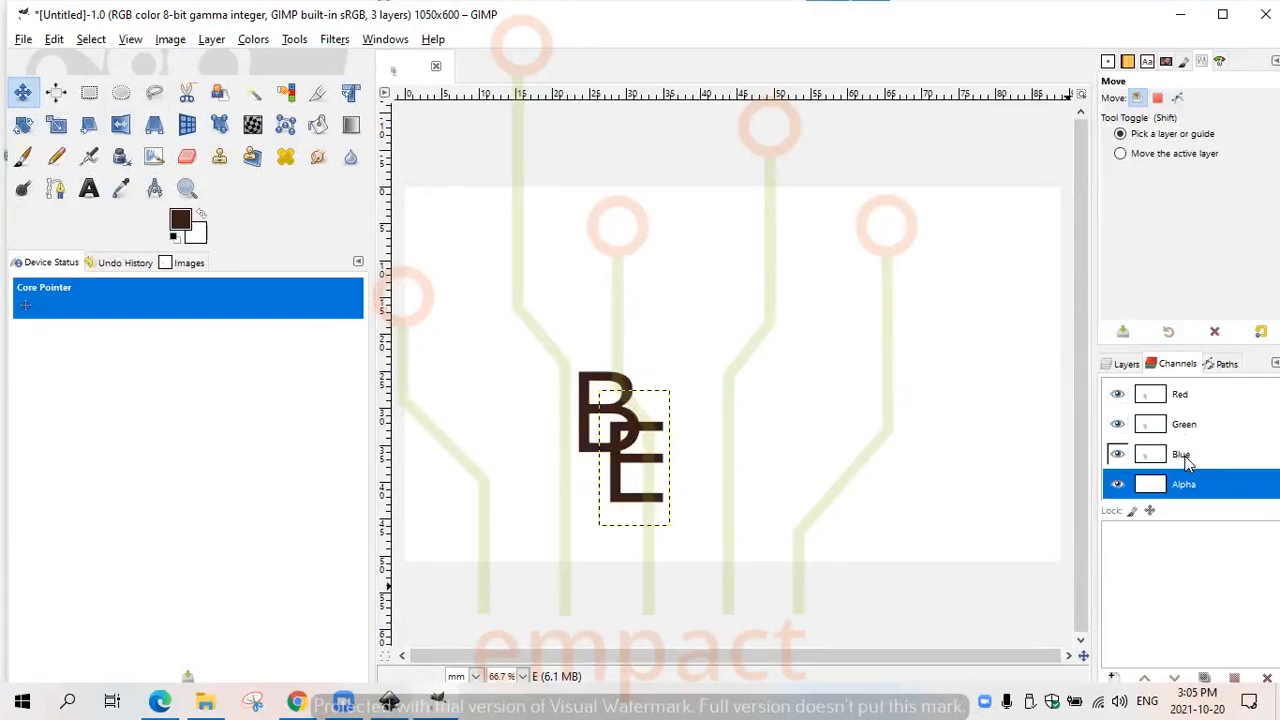
{"action": "left_click", "coordinate": [1144, 458]}
{"action": "left_click", "coordinate": [1144, 458]}
{"action": "left_click", "coordinate": [1153, 486]}
{"action": "left_click", "coordinate": [1153, 486]}
{"action": "left_click", "coordinate": [1167, 427]}
{"action": "left_click", "coordinate": [1167, 427]}
{"action": "left_click", "coordinate": [1188, 397]}
{"action": "left_click", "coordinate": [1188, 397]}
{"action": "left_click", "coordinate": [1202, 402]}
{"action": "left_click", "coordinate": [1117, 395]}
{"action": "left_click", "coordinate": [1117, 395]}
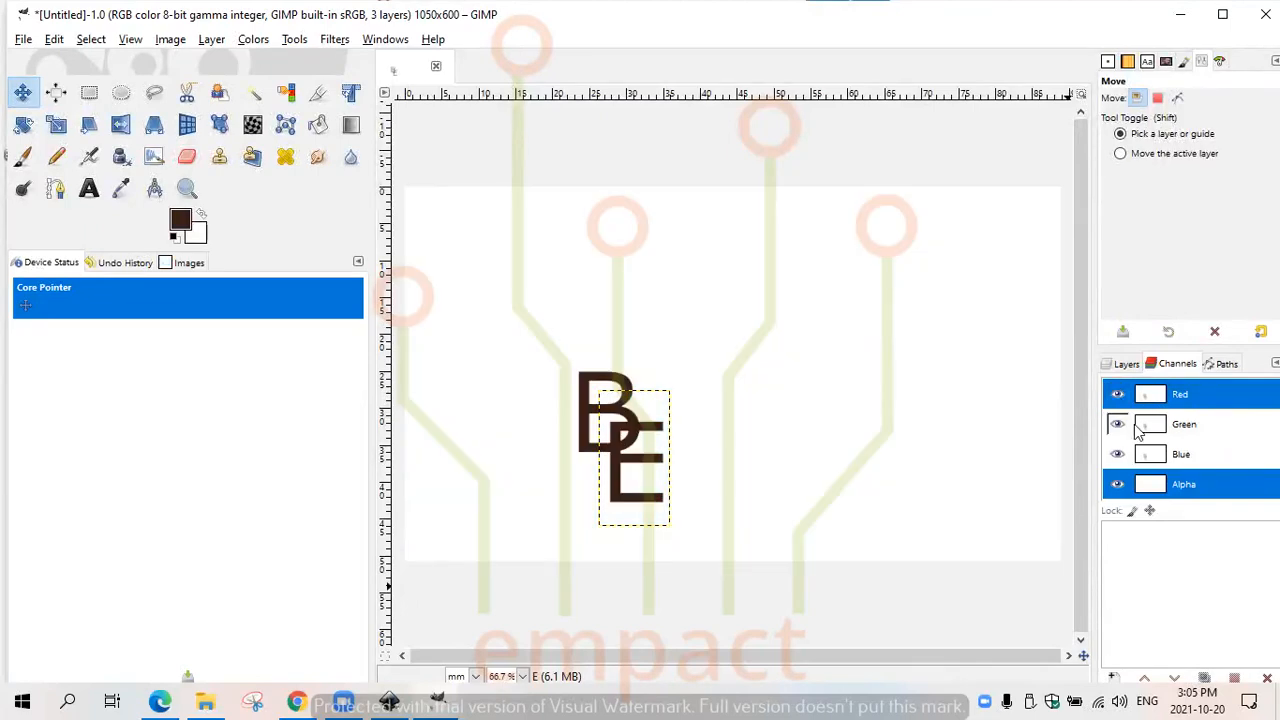
- Add a new transparent 1050 × 600 px layer directly above the B text layer and select the E layer
{"action": "left_click", "coordinate": [1132, 366]}
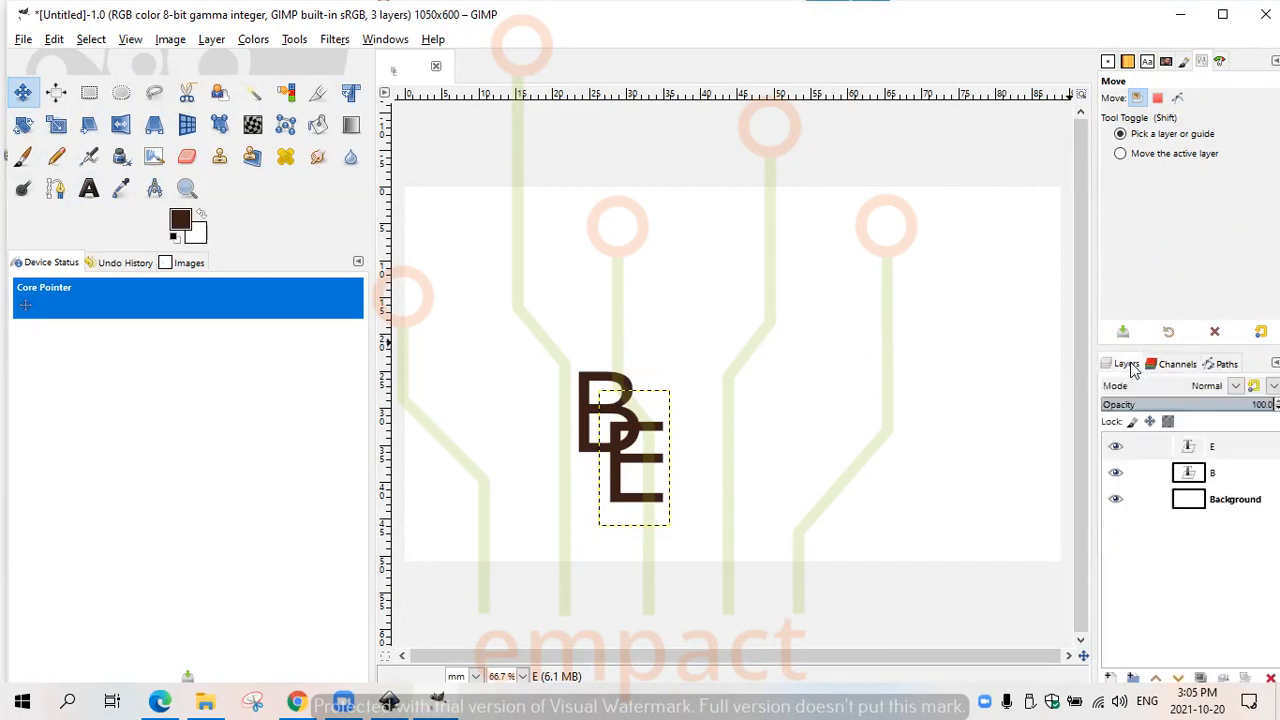
{"action": "left_click", "coordinate": [1240, 483]}
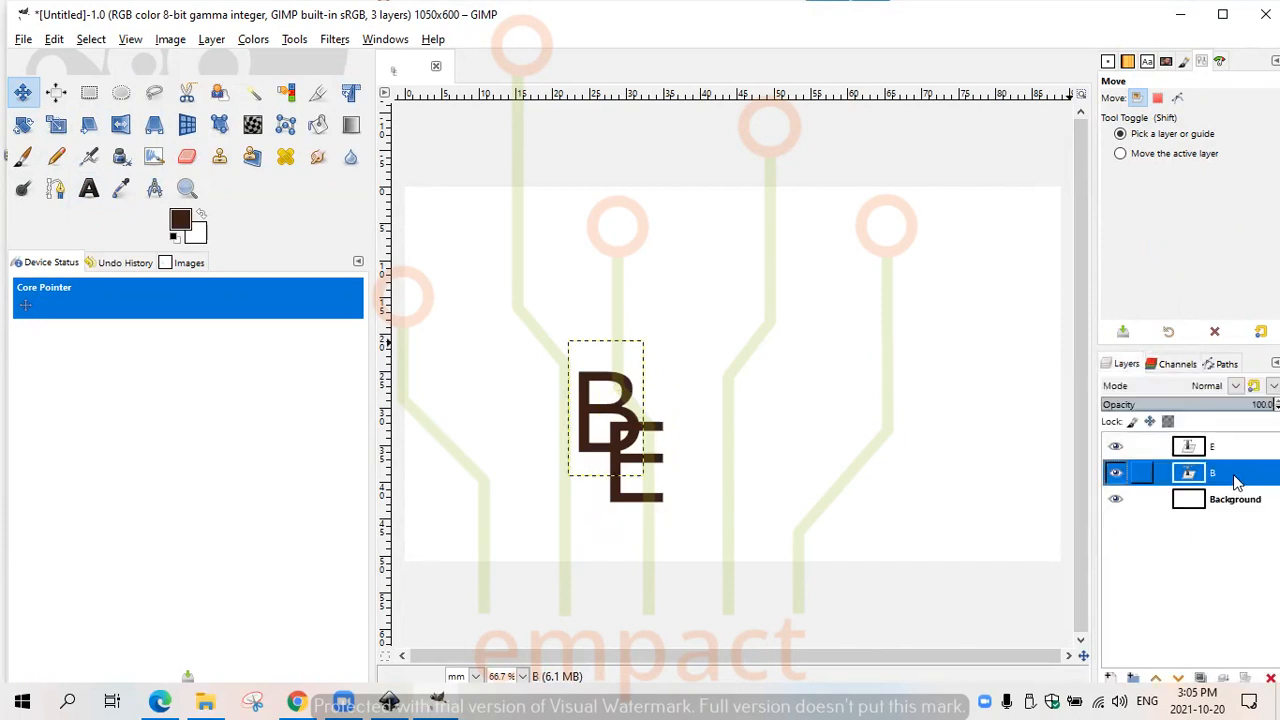
{"action": "right_click", "coordinate": [1237, 481]}
{"action": "key", "text": "Escape"}
{"action": "right_click", "coordinate": [1237, 482]}
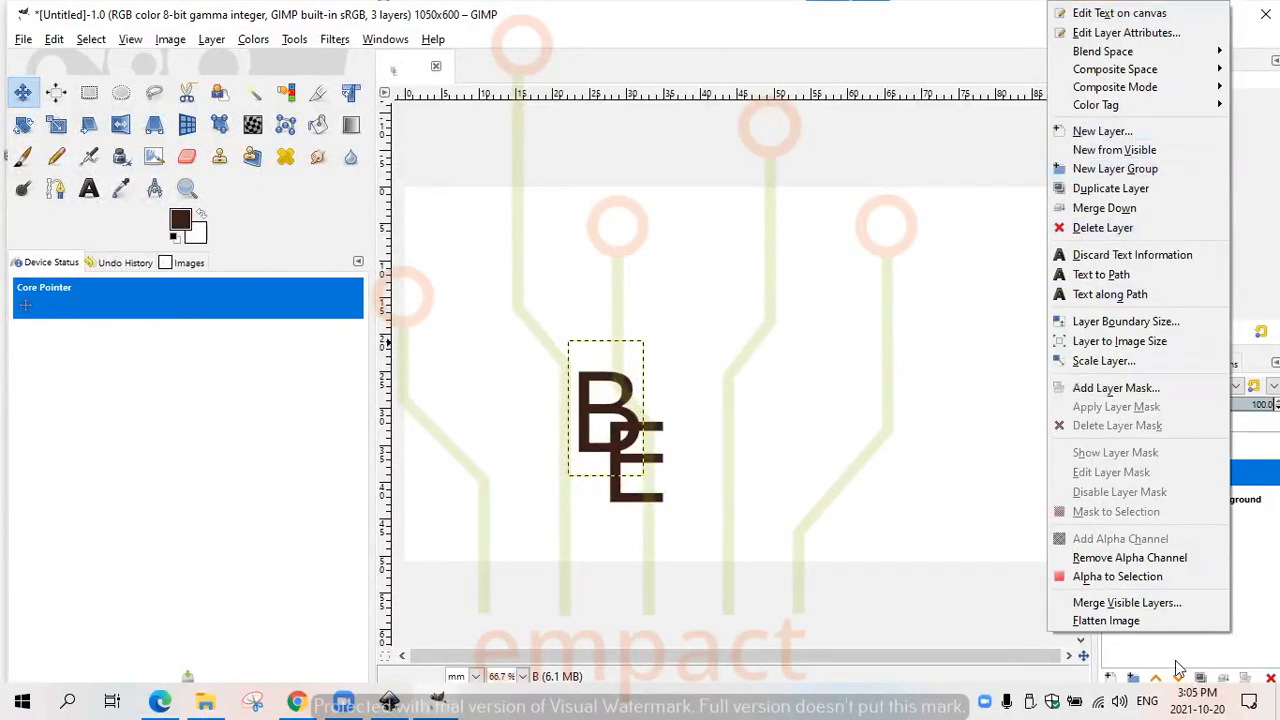
{"action": "left_click", "coordinate": [1112, 680]}
{"action": "left_click", "coordinate": [1112, 680]}
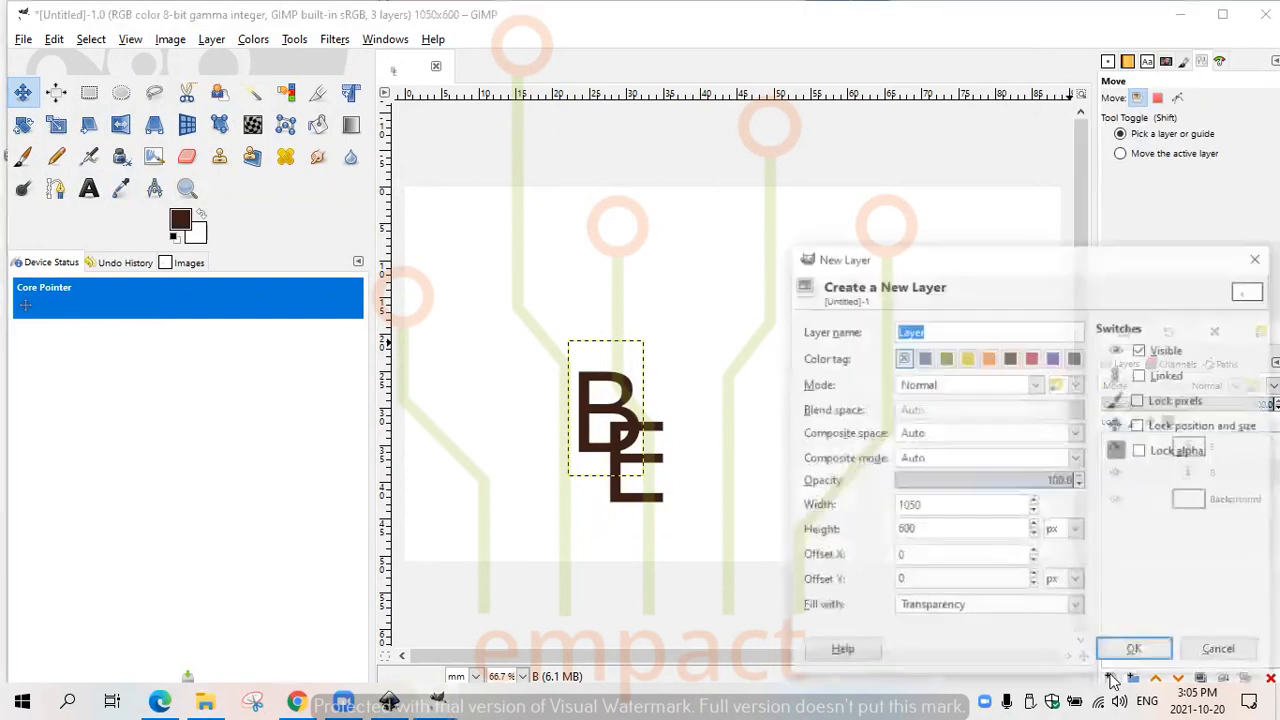
{"action": "left_click", "coordinate": [1134, 656]}
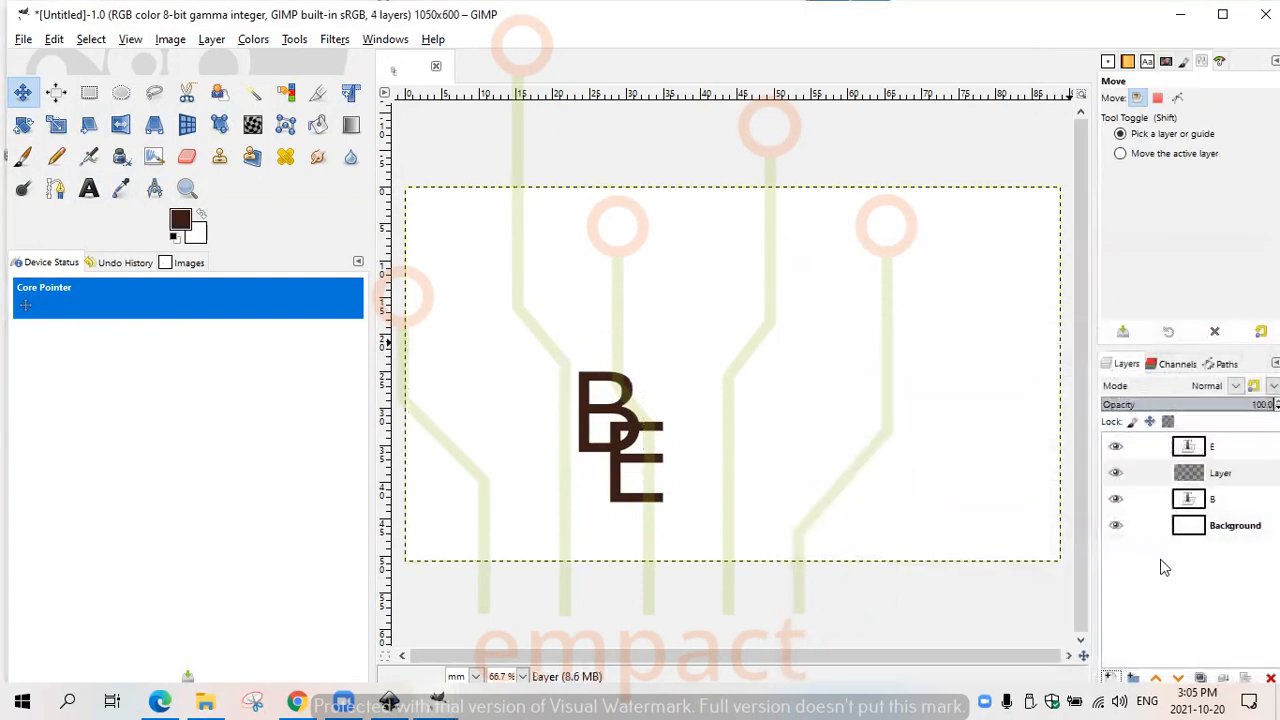
{"action": "left_click", "coordinate": [1228, 450]}
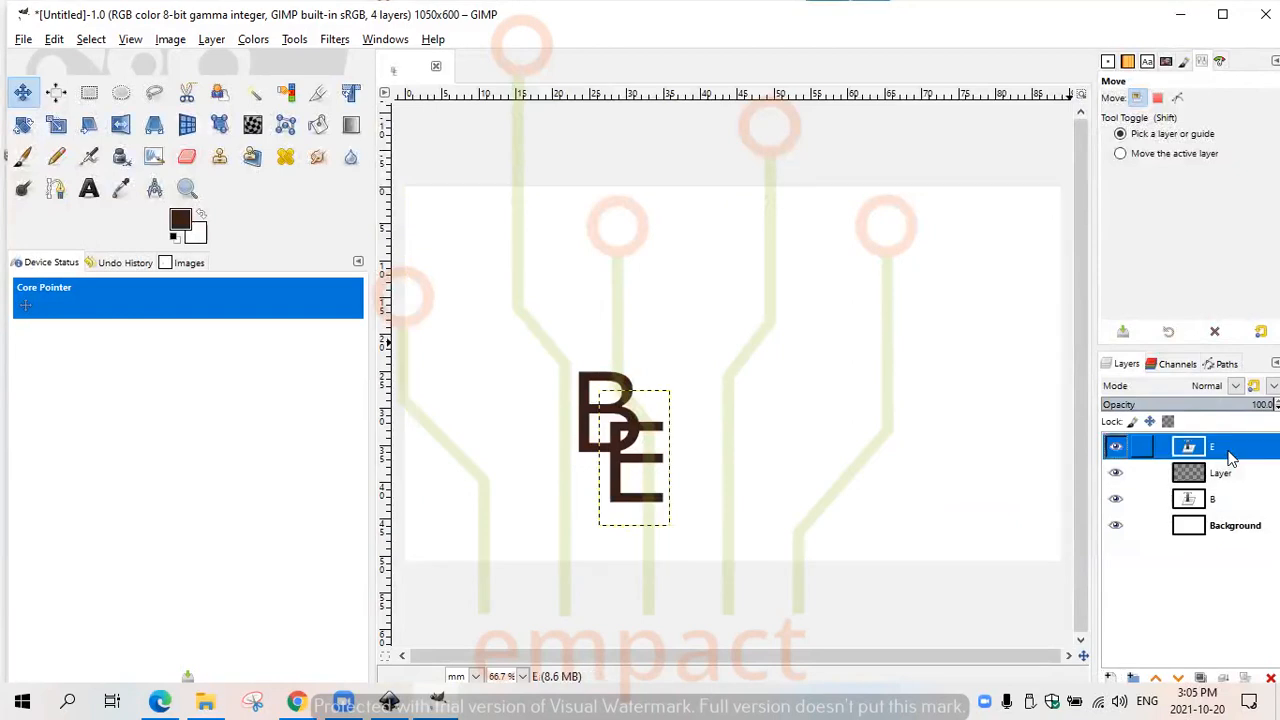
- Add another transparent 1050 × 600 px layer directly above the E text layer and set its opacity to about 56.2
{"action": "left_click", "coordinate": [1110, 678]}
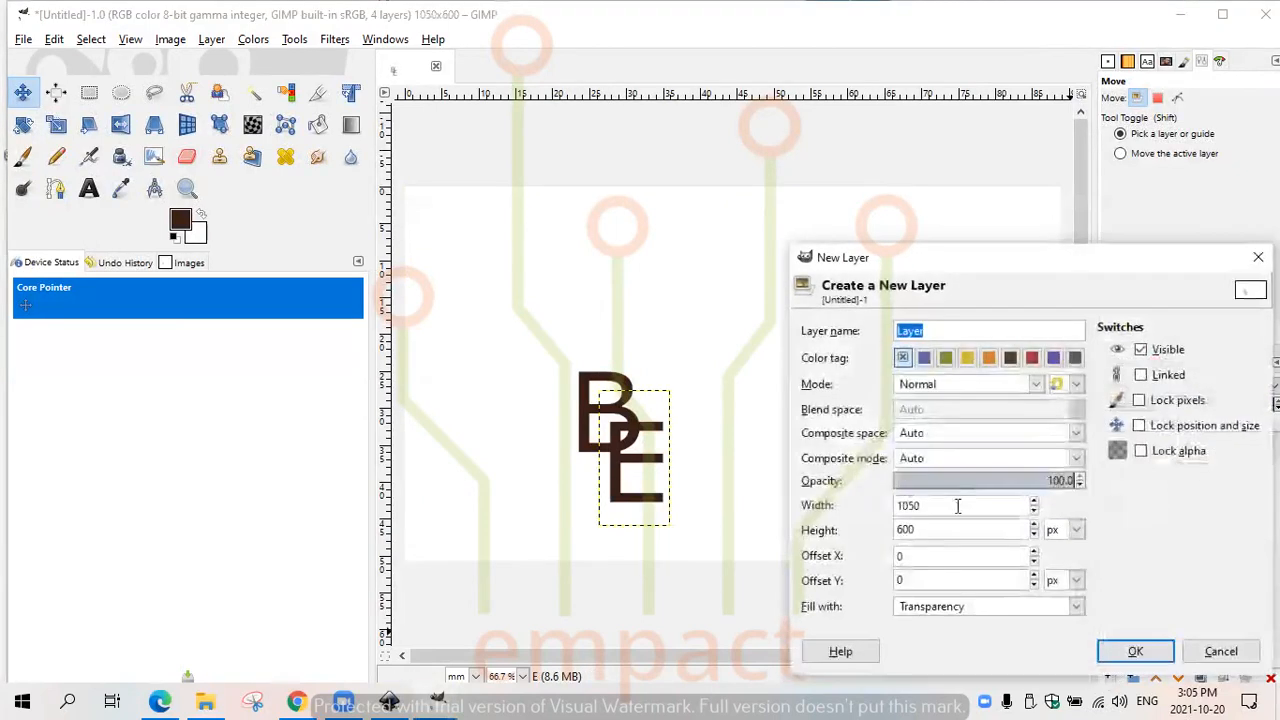
{"action": "left_click", "coordinate": [1136, 651]}
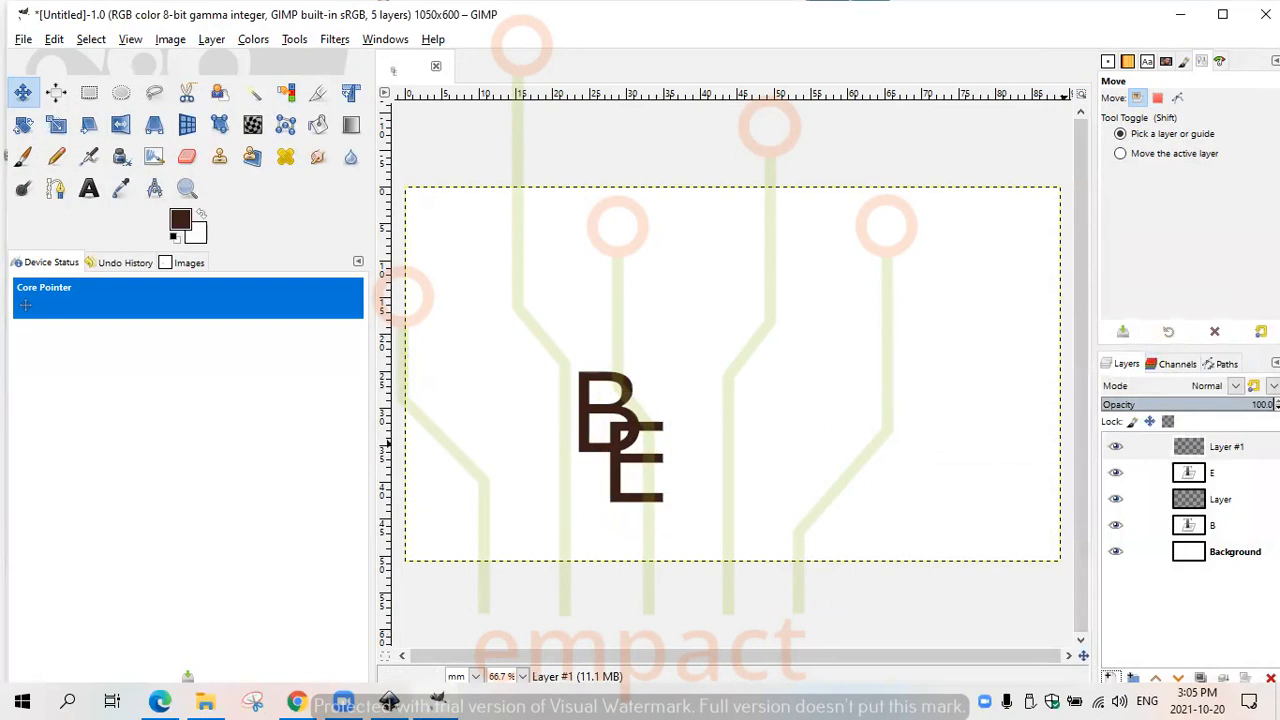
{"action": "left_click", "coordinate": [1258, 405]}
{"action": "left_click", "coordinate": [1190, 405]}
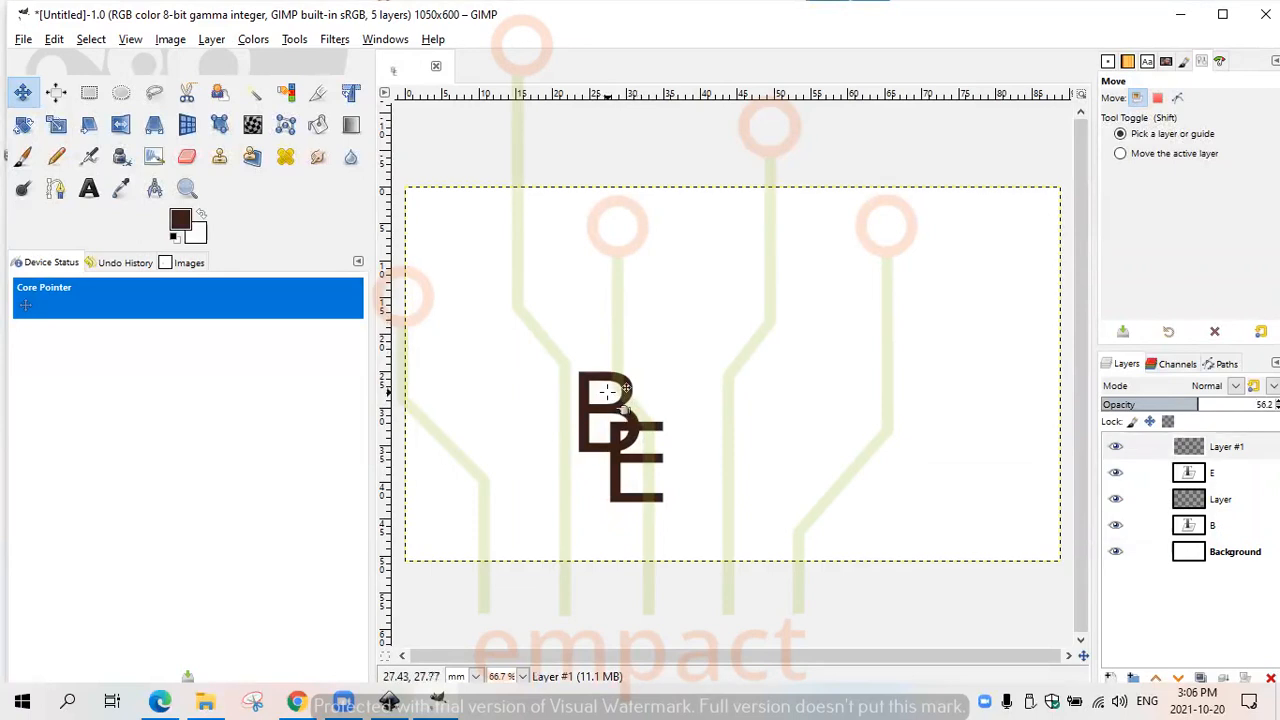
- Lower the opacity of the E text layer to about 75.7 and the B text layer to about 79.5
{"action": "double_click", "coordinate": [1224, 472]}
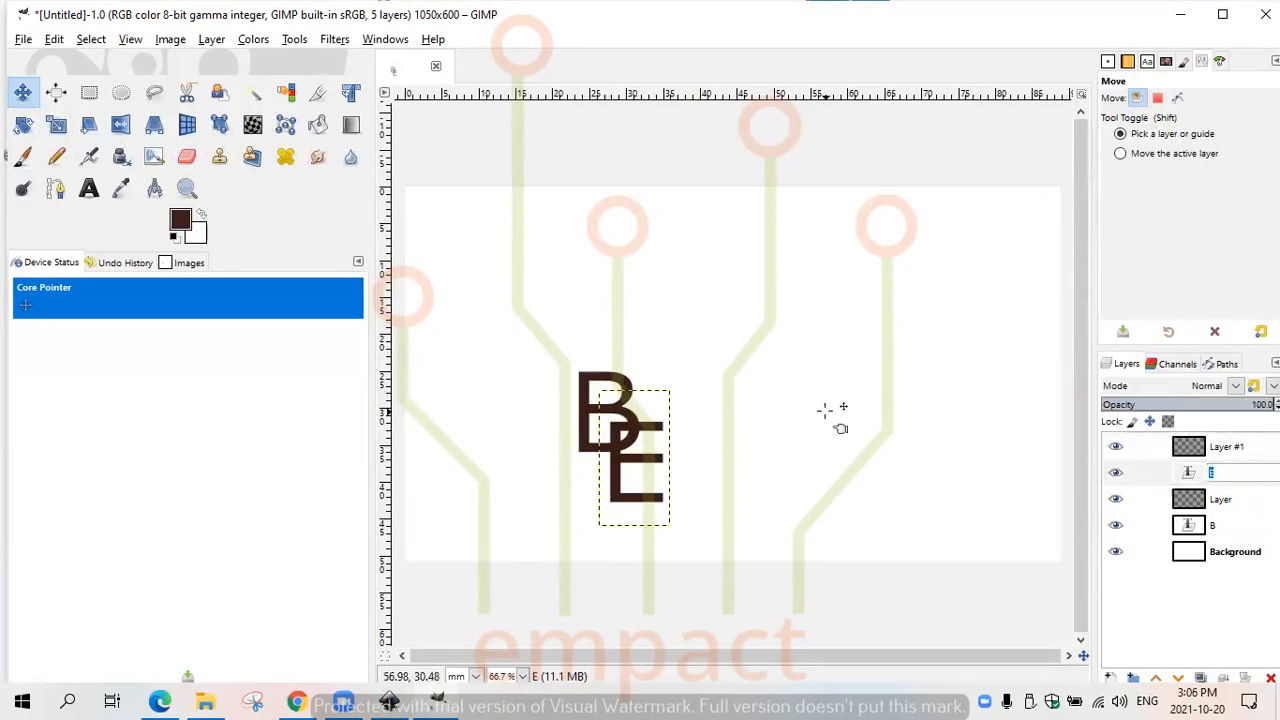
{"action": "left_click", "coordinate": [1233, 499]}
{"action": "double_click", "coordinate": [1239, 477]}
{"action": "left_click", "coordinate": [1240, 497]}
{"action": "left_click", "coordinate": [1240, 475]}
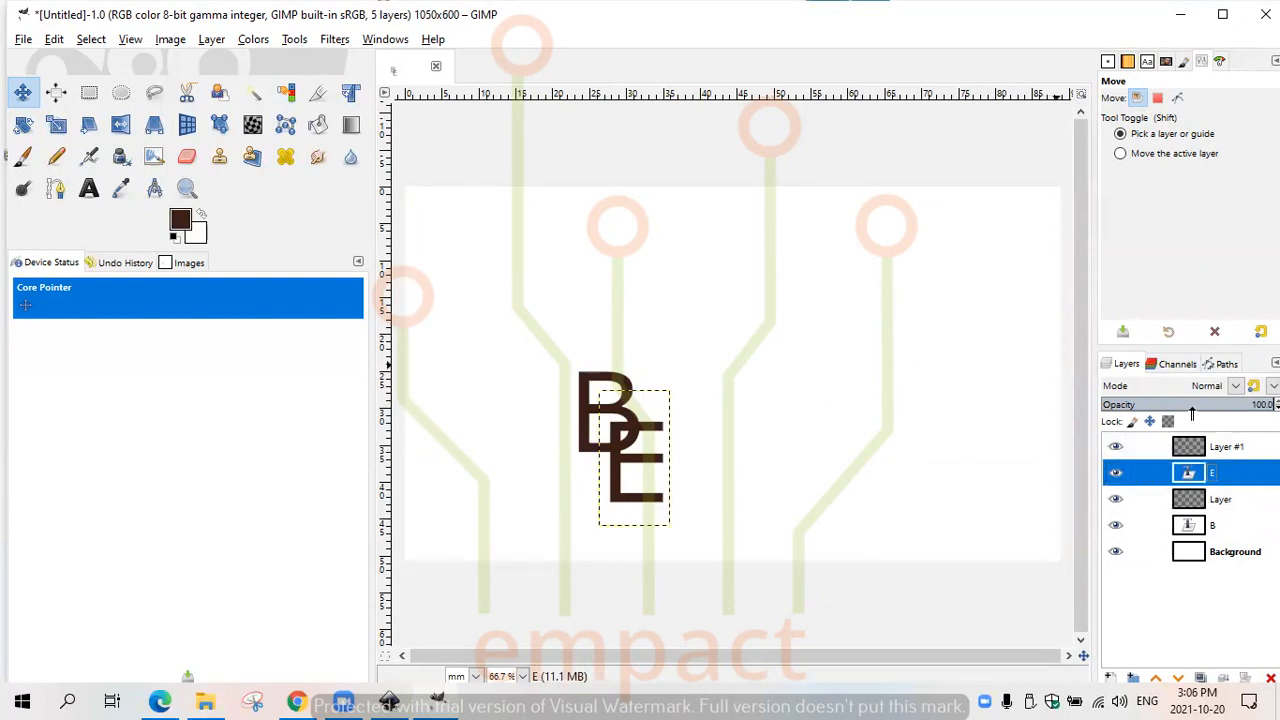
{"action": "left_click_drag", "start_coordinate": [1245, 404], "coordinate": [1233, 404]}
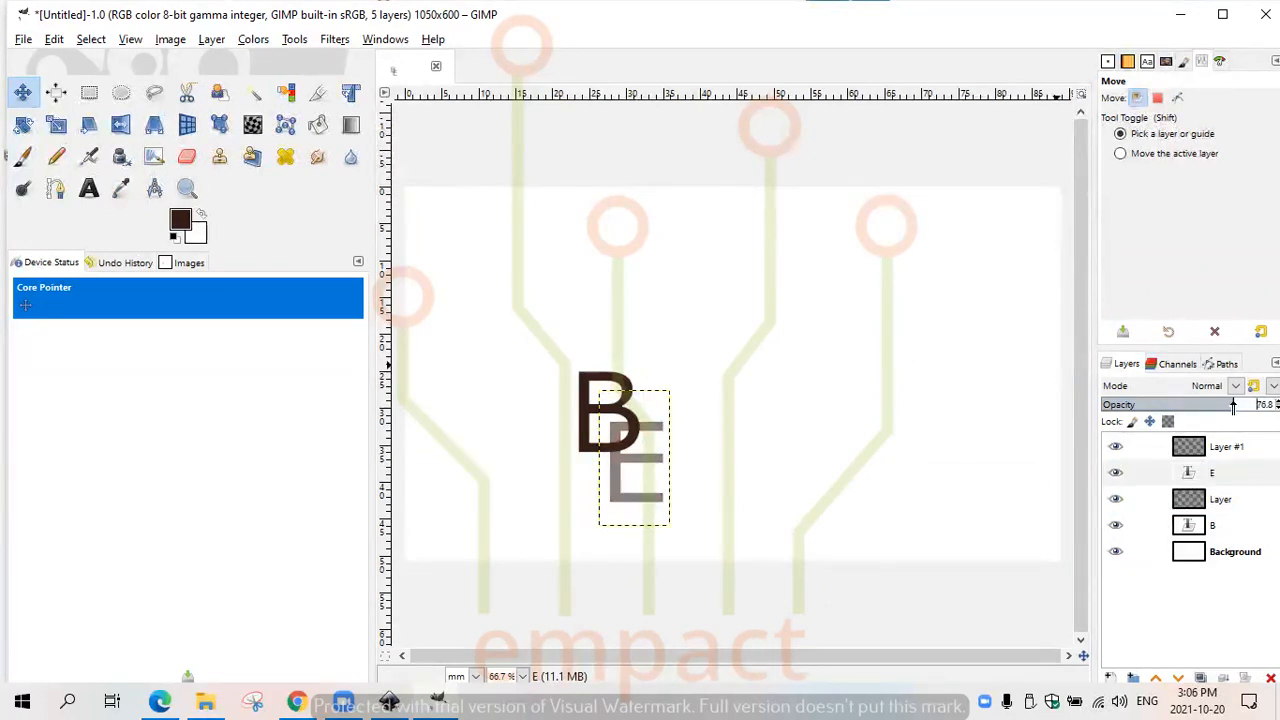
{"action": "left_click", "coordinate": [1195, 525]}
{"action": "left_click_drag", "start_coordinate": [1248, 404], "coordinate": [1238, 406]}
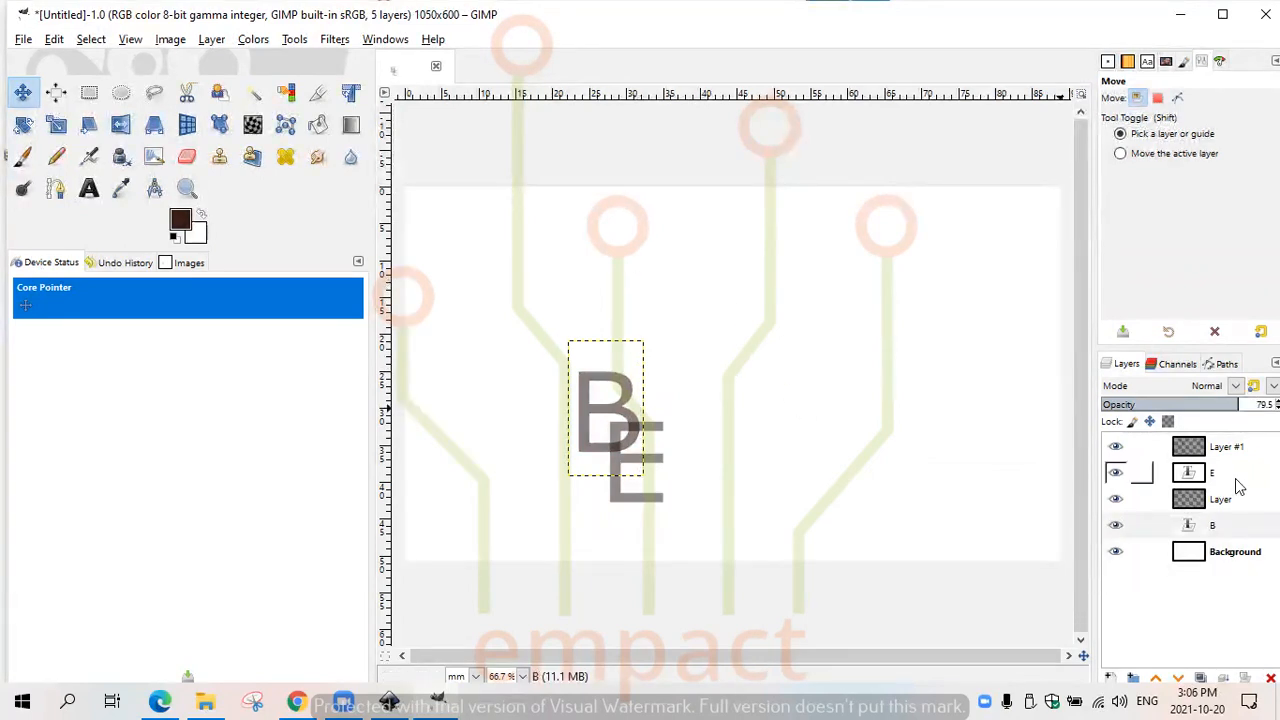
- Start a new Sans-serif text in the upper-left area of the card, directly above the Background layer
{"action": "left_click", "coordinate": [1235, 551]}
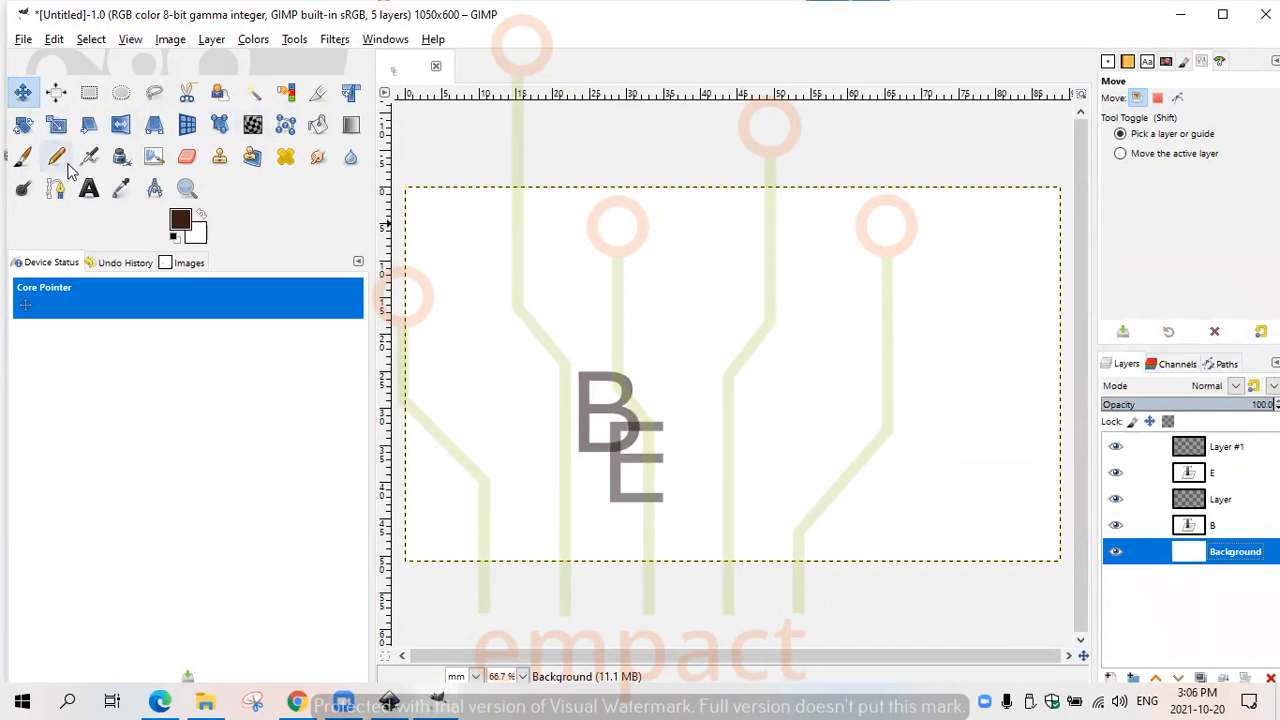
{"action": "left_click", "coordinate": [89, 188]}
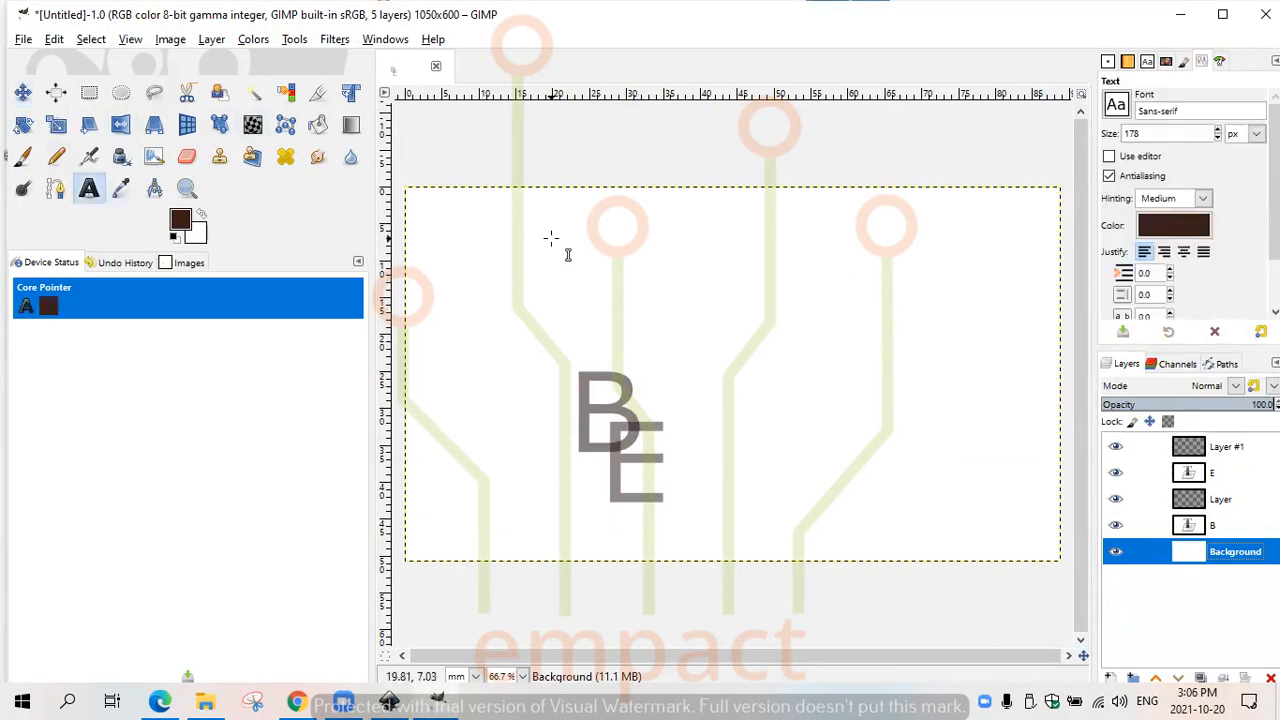
{"action": "left_click", "coordinate": [436, 238]}
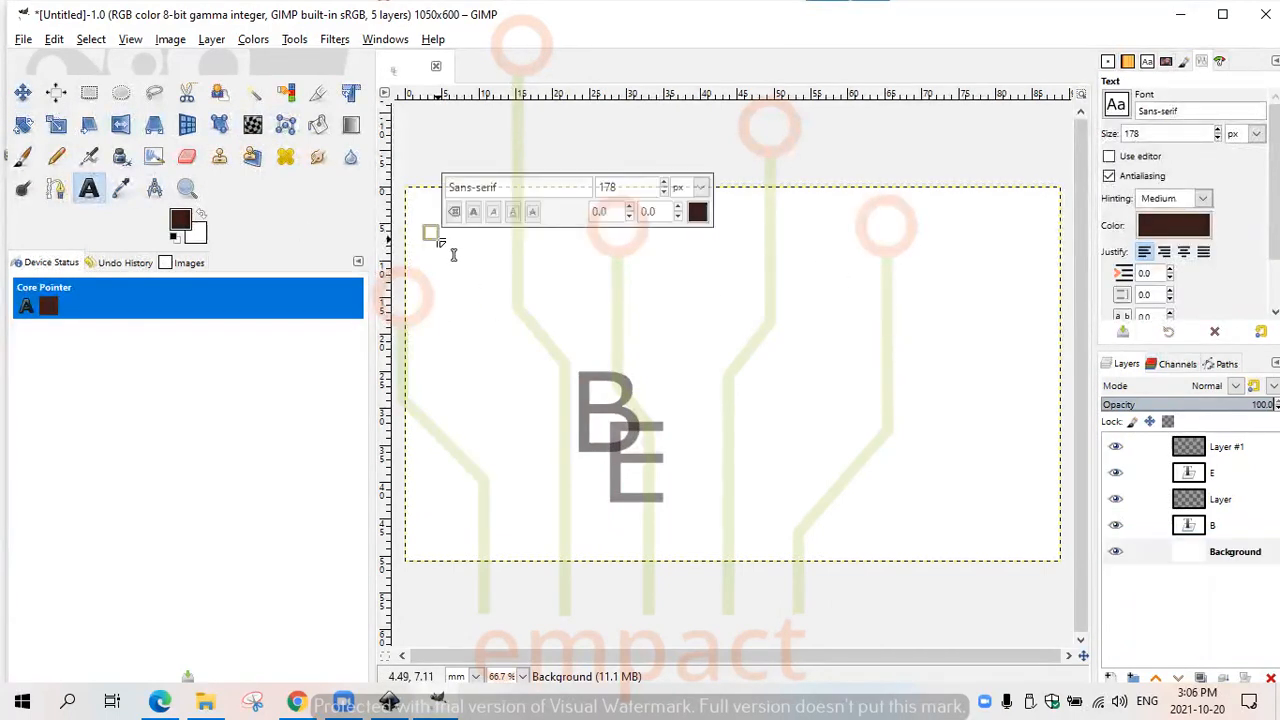
{"action": "type", "text": "Bna"}
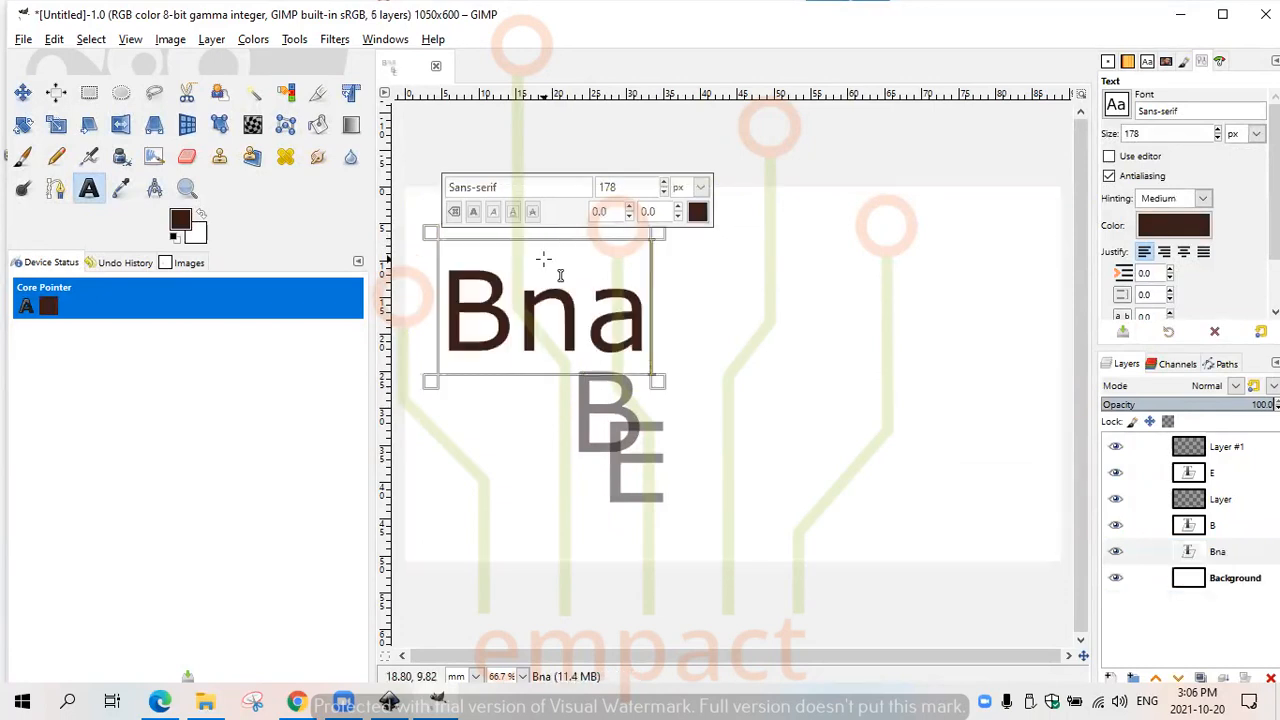
{"action": "key", "text": "BackSpace"}
{"action": "key", "text": "BackSpace"}
{"action": "key", "text": "BackSpace"}
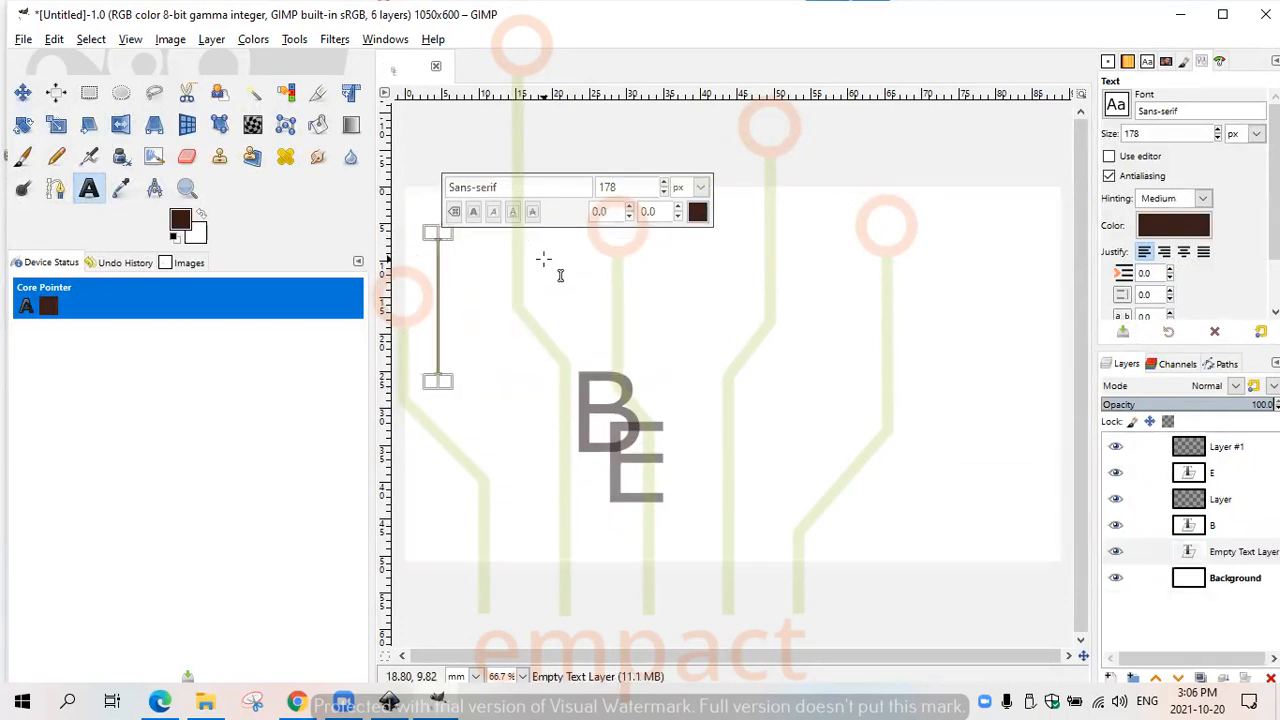
- Set the text size to 45 px and enter the cardholder's full name in the new text layer
{"action": "left_click", "coordinate": [663, 191]}
{"action": "left_click", "coordinate": [449, 291]}
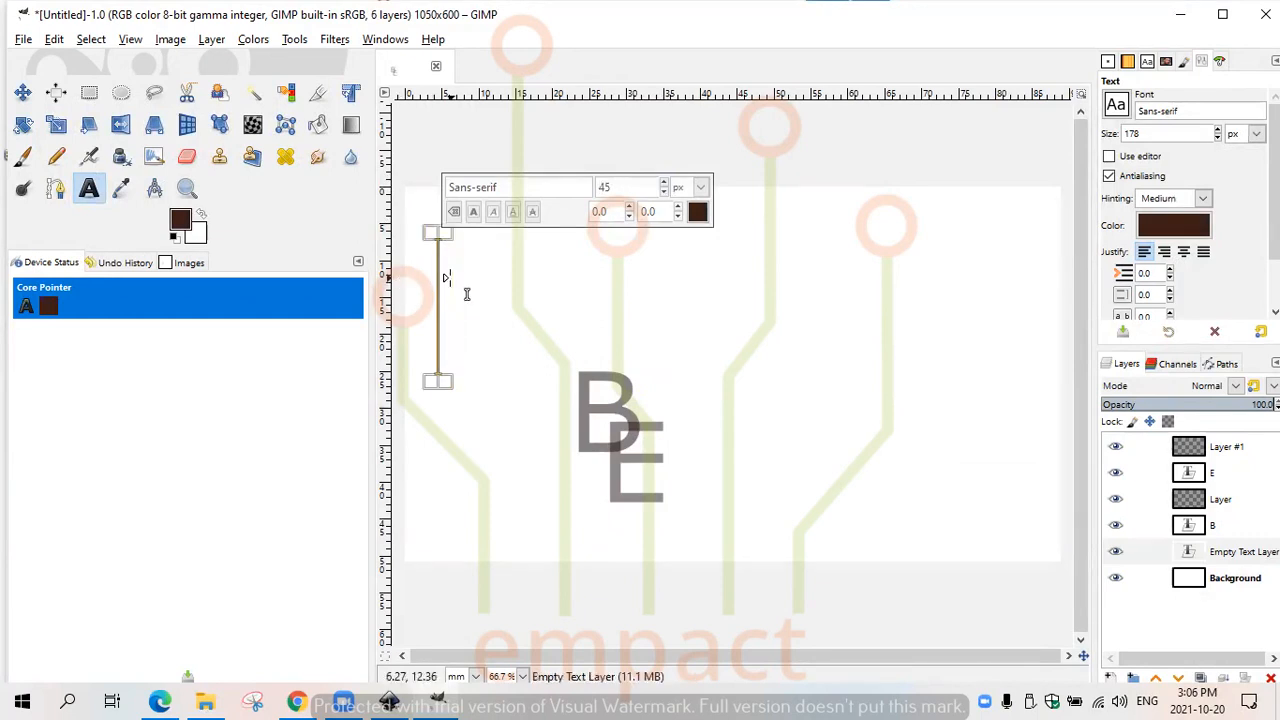
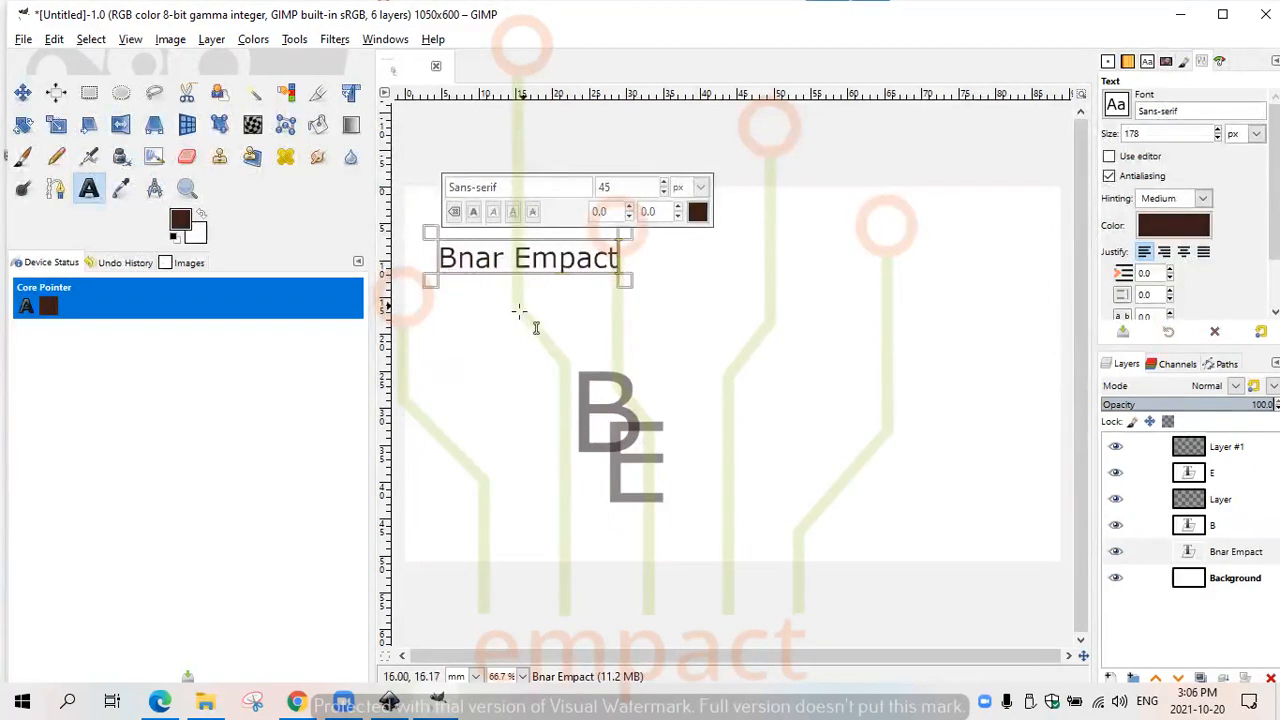
{"action": "left_click", "coordinate": [442, 306]}
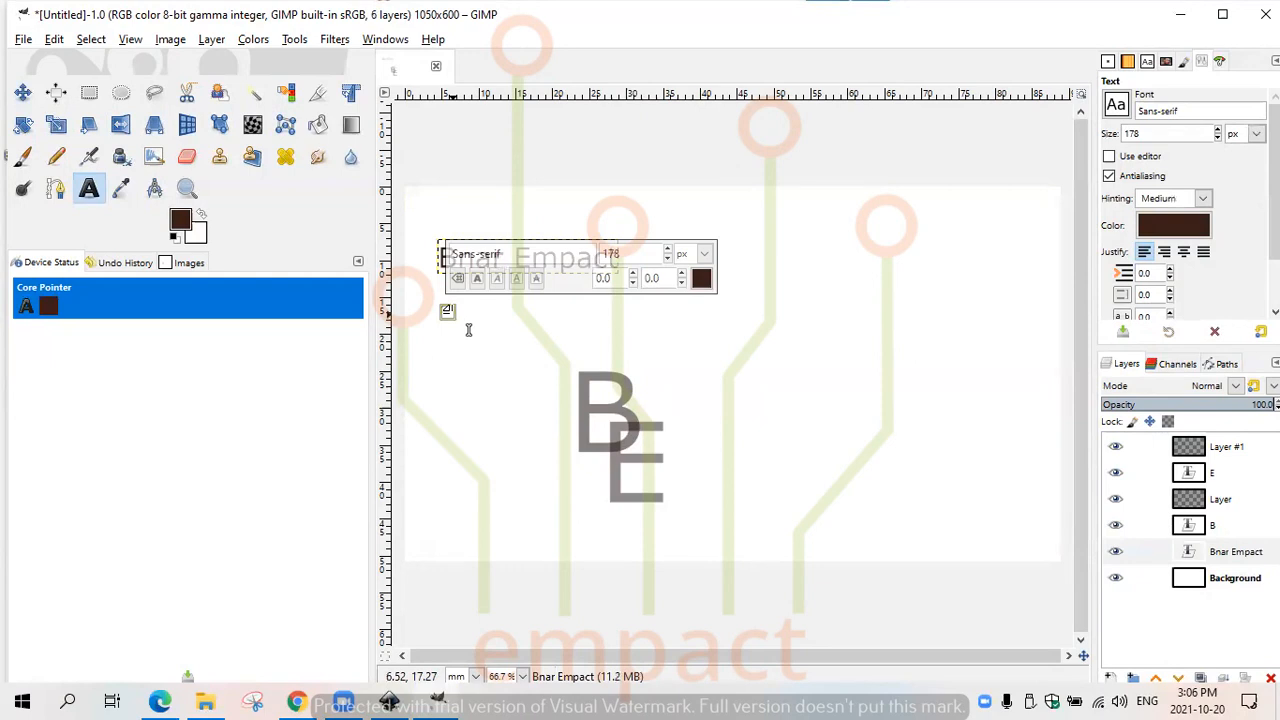
{"action": "type", "text": "E"}
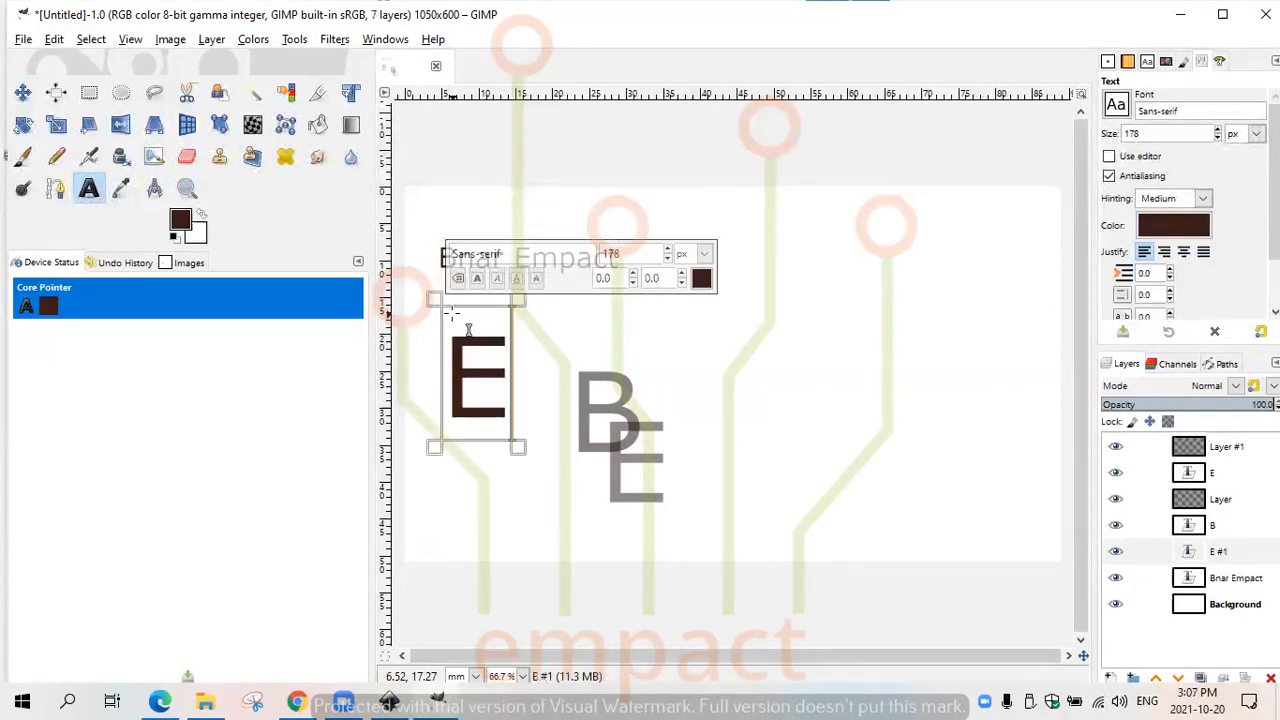
{"action": "left_click", "coordinate": [668, 259]}
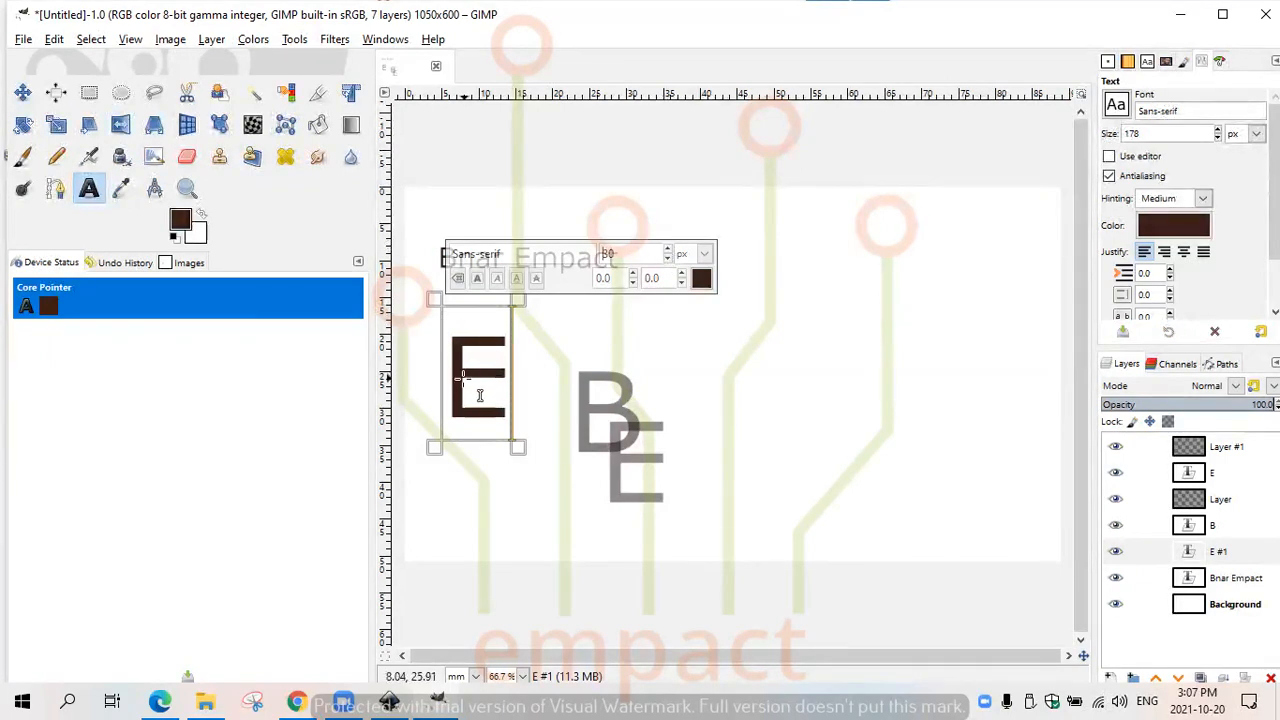
{"action": "left_click", "coordinate": [467, 379]}
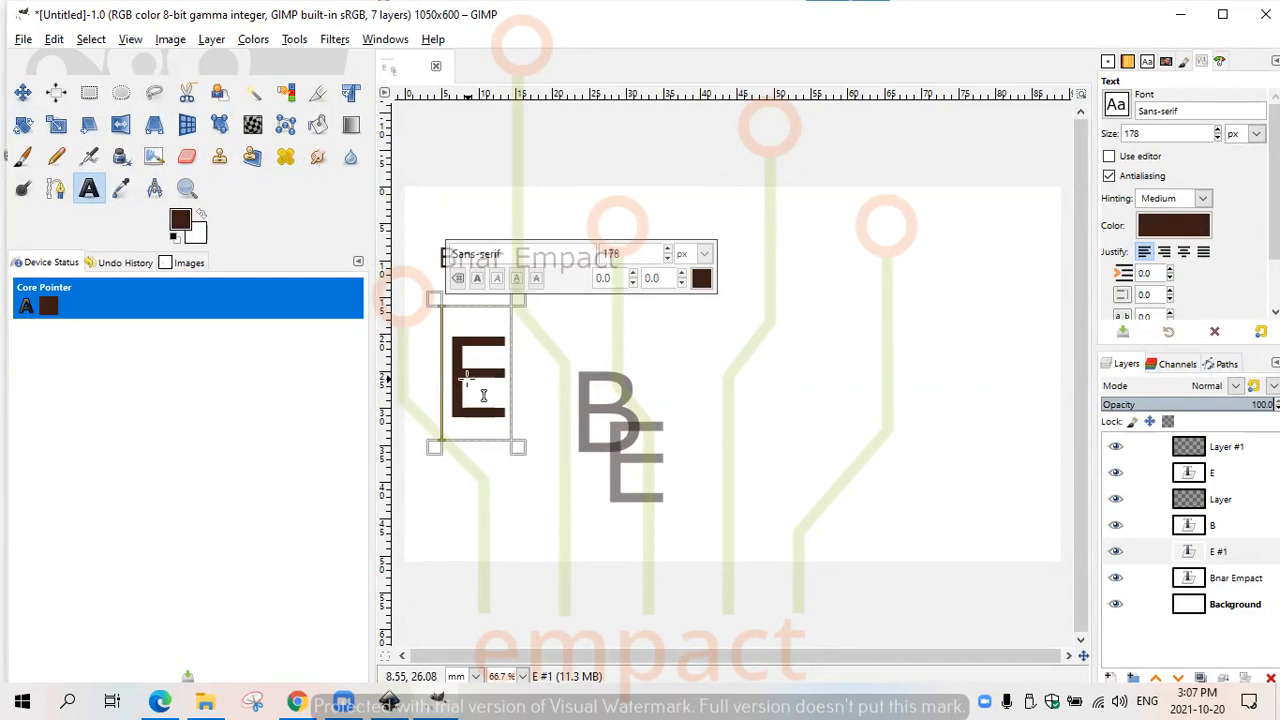
{"action": "key", "text": "Delete"}
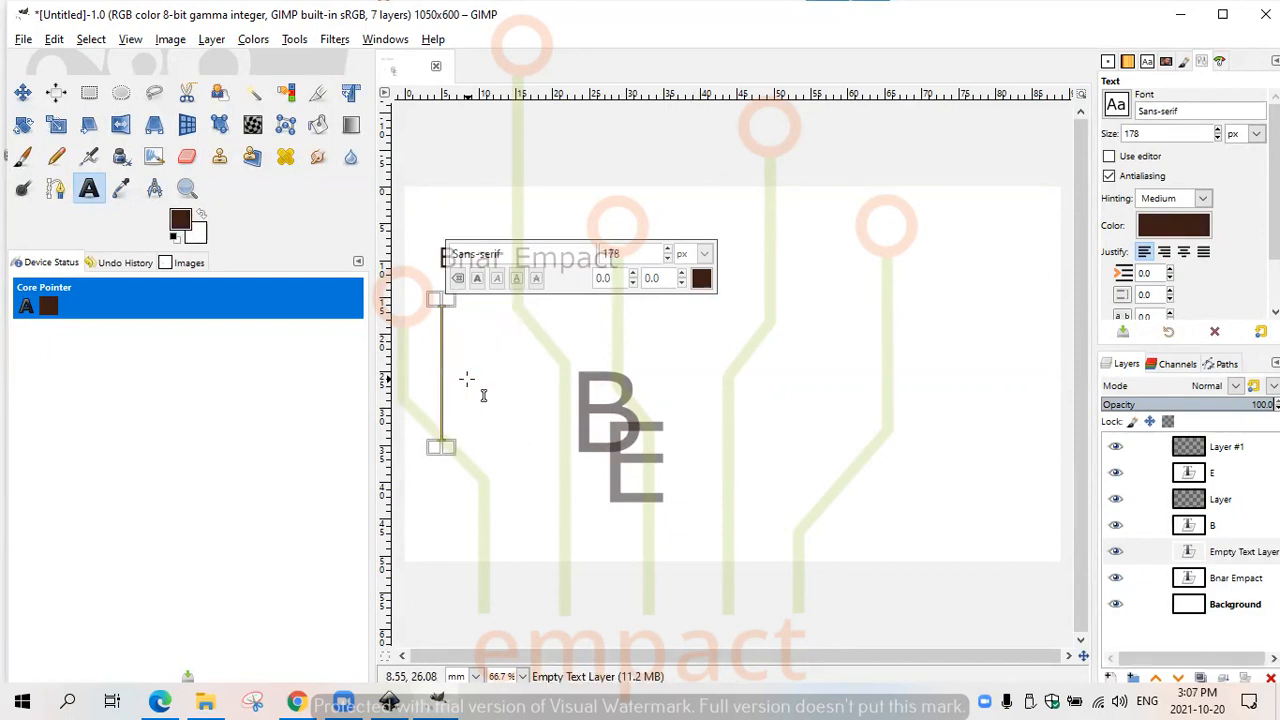
{"action": "type", "text": "E"}
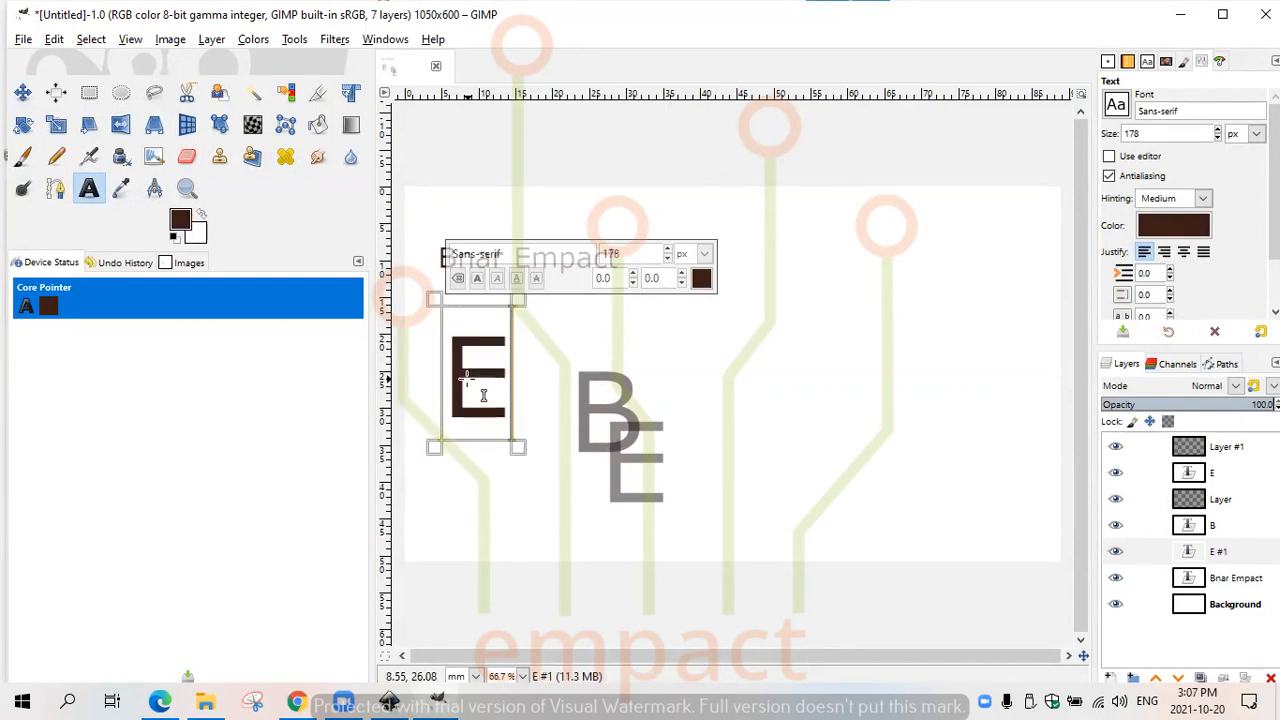
{"action": "key", "text": "BackSpace"}
{"action": "double_click", "coordinate": [600, 256]}
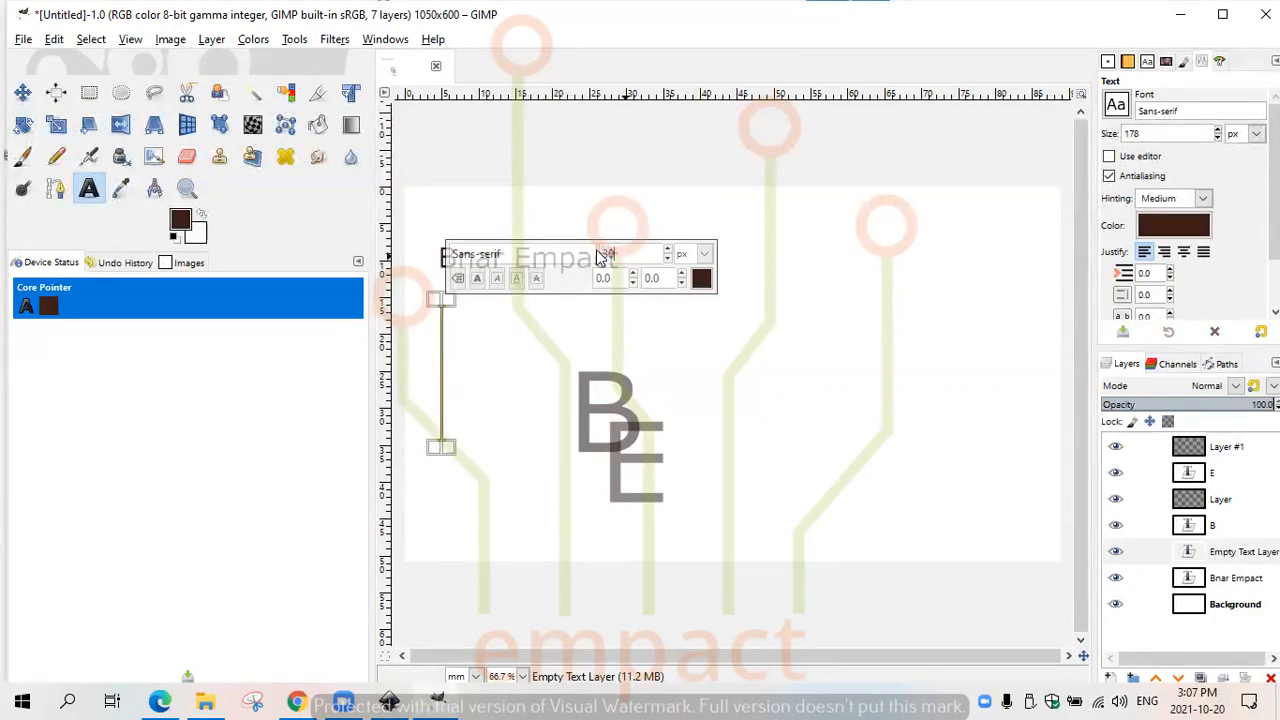
{"action": "left_click", "coordinate": [477, 350]}
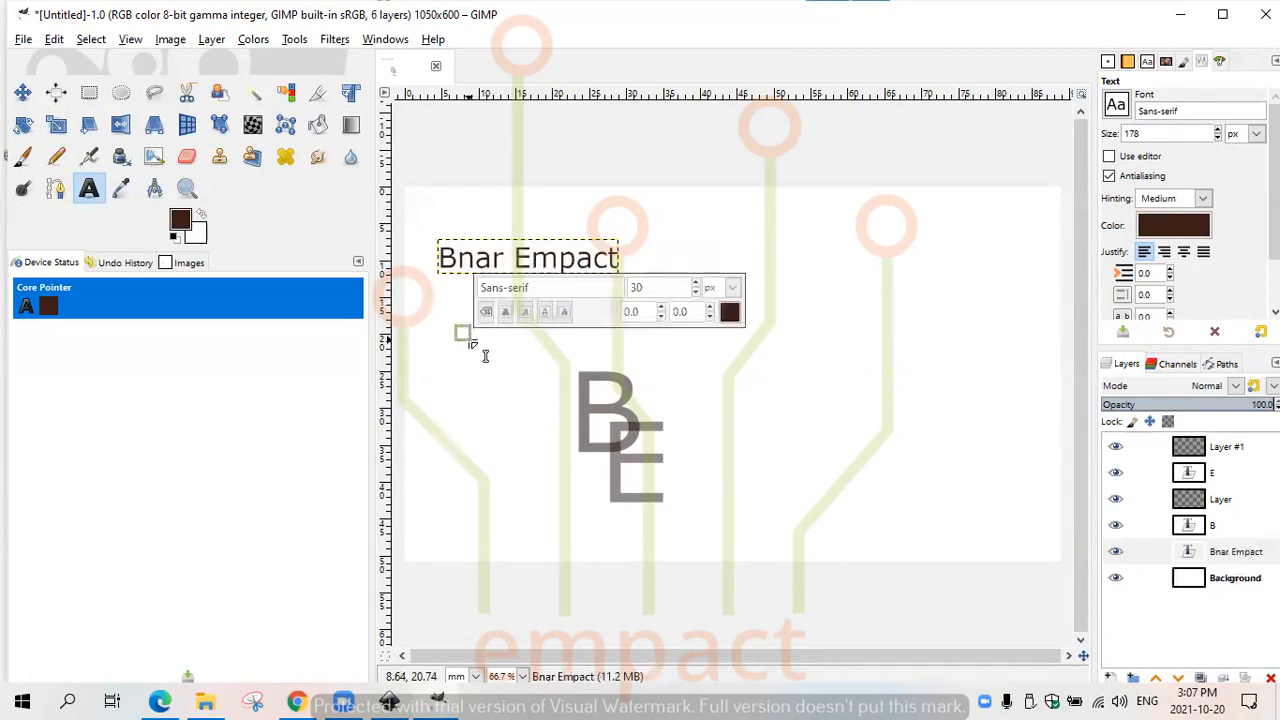
- Add a separate text layer reading Email below the cardholder's name and reduce its size to 40 px
{"action": "left_click", "coordinate": [450, 315]}
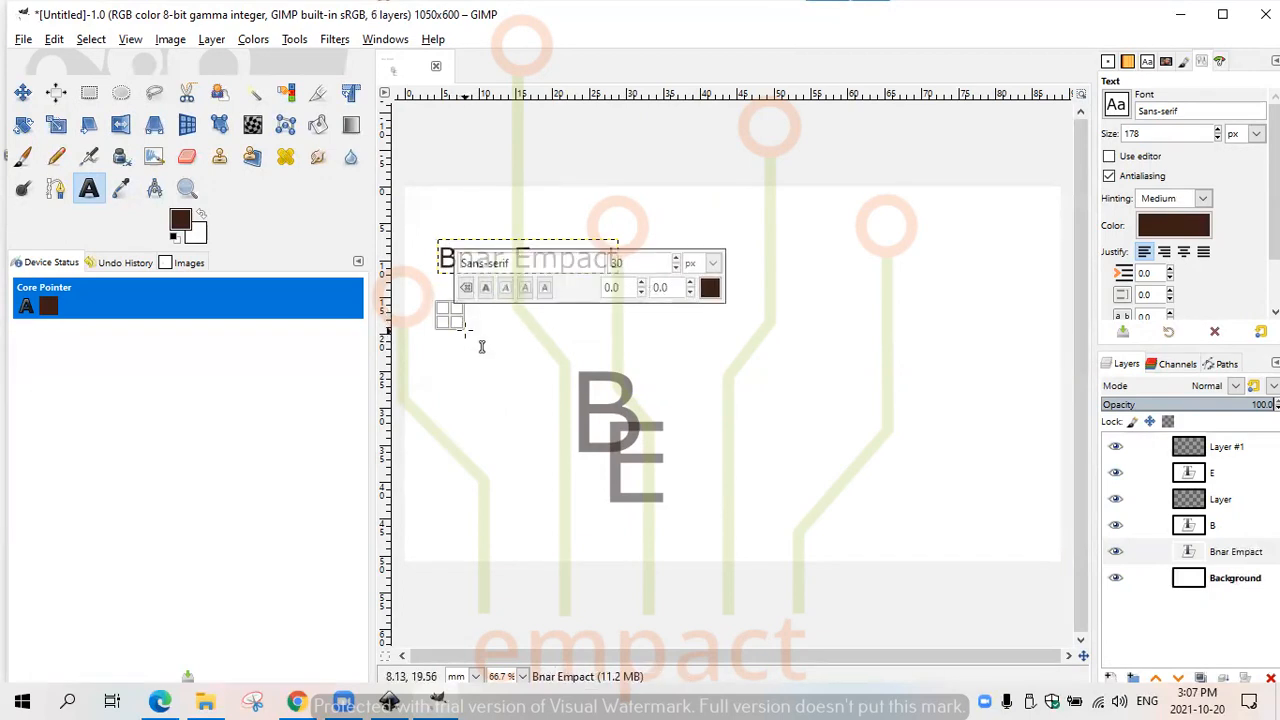
{"action": "type", "text": "E"}
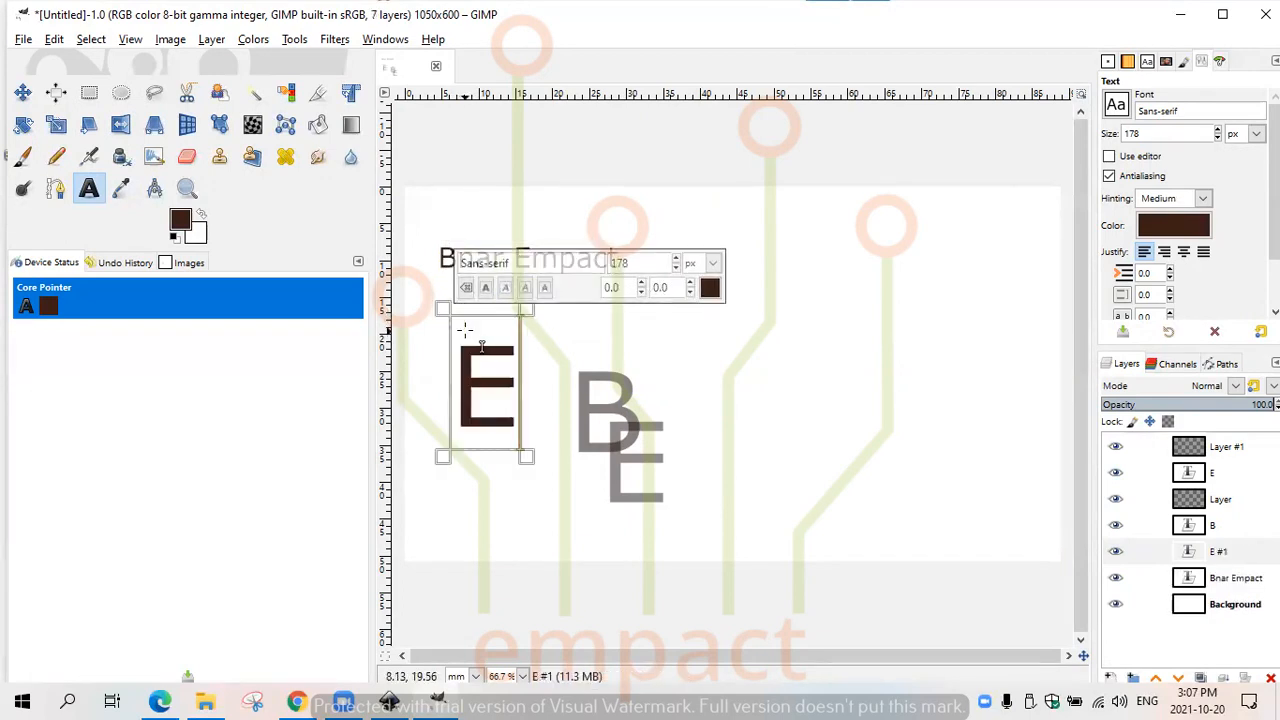
{"action": "type", "text": "mail"}
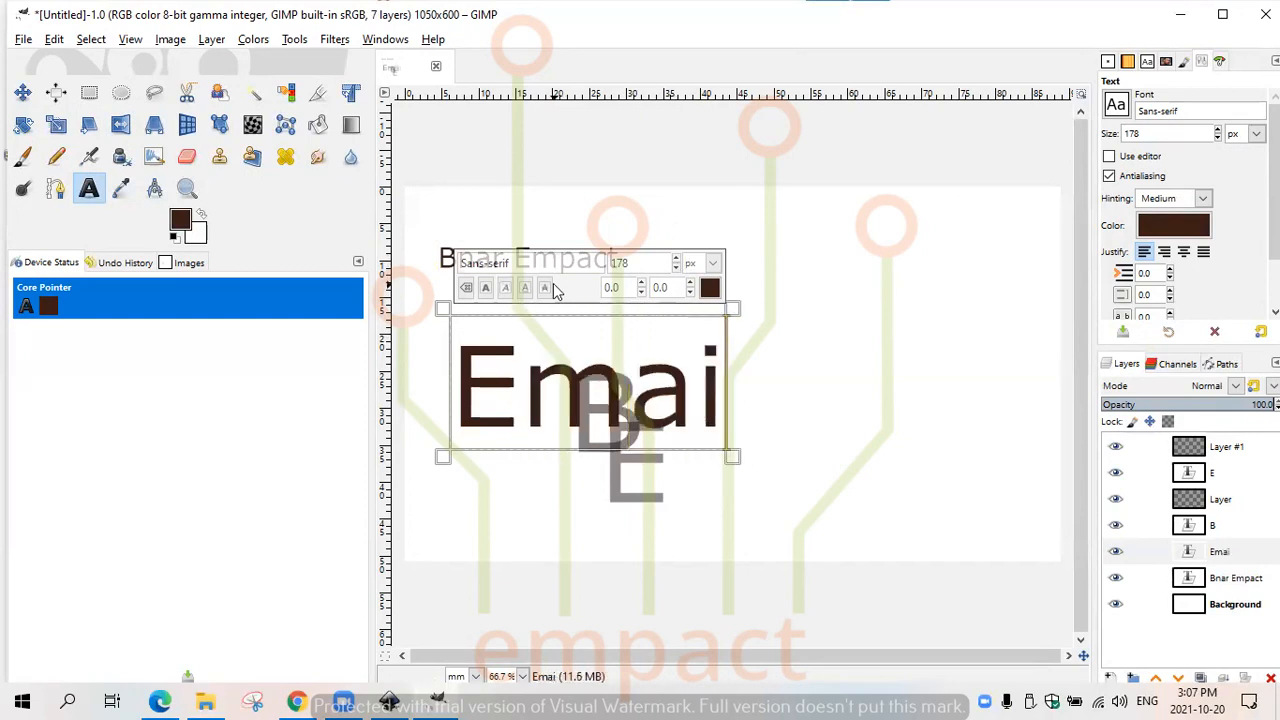
{"action": "double_click", "coordinate": [681, 370]}
{"action": "left_click", "coordinate": [676, 268]}
{"action": "left_click_drag", "start_coordinate": [677, 272], "coordinate": [677, 272]}
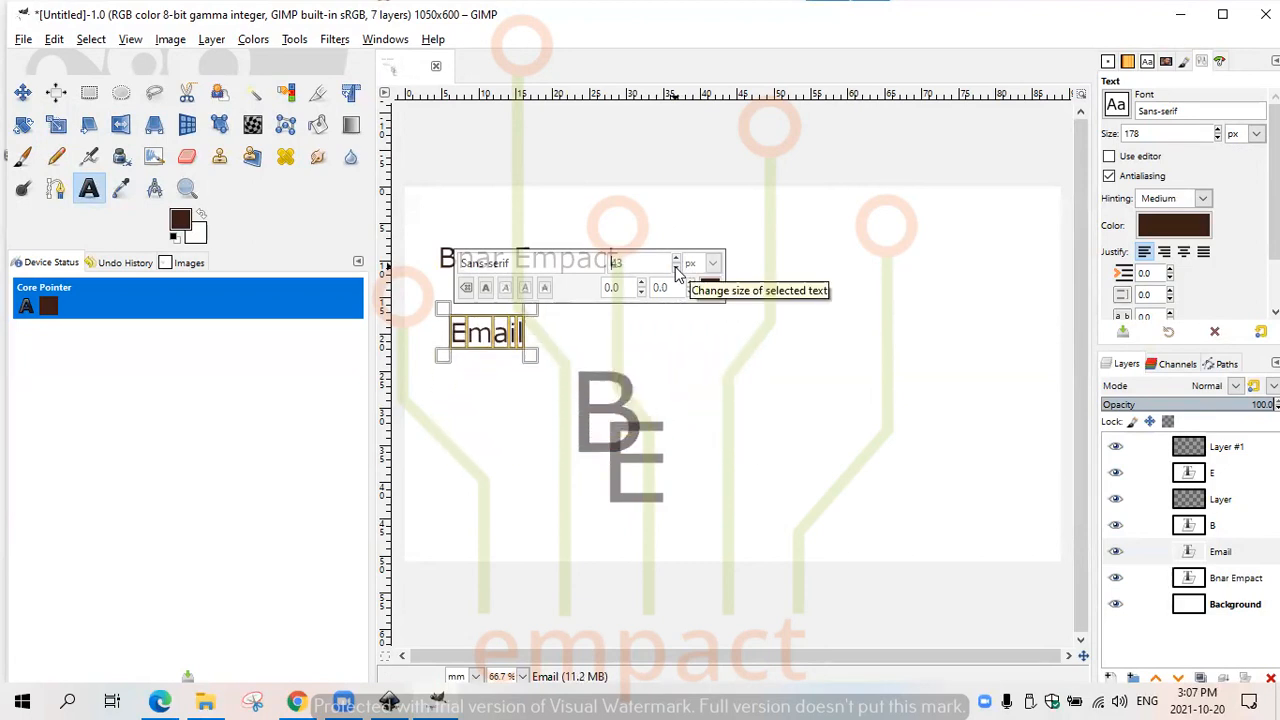
{"action": "left_click", "coordinate": [677, 268]}
{"action": "left_click", "coordinate": [677, 272]}
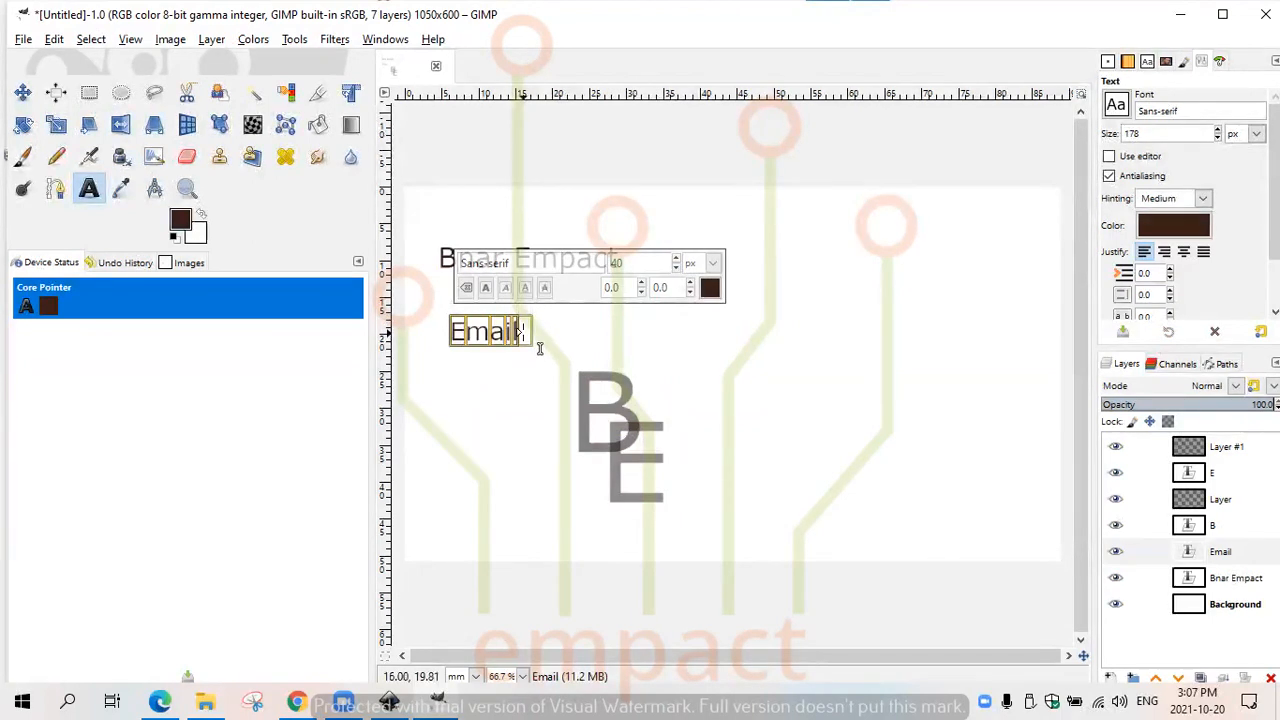
- Replace the text below the name with "Email:" followed by the cardholder's e-mail address
{"action": "type", "text": ":"}
{"action": "key", "text": "BackSpace"}
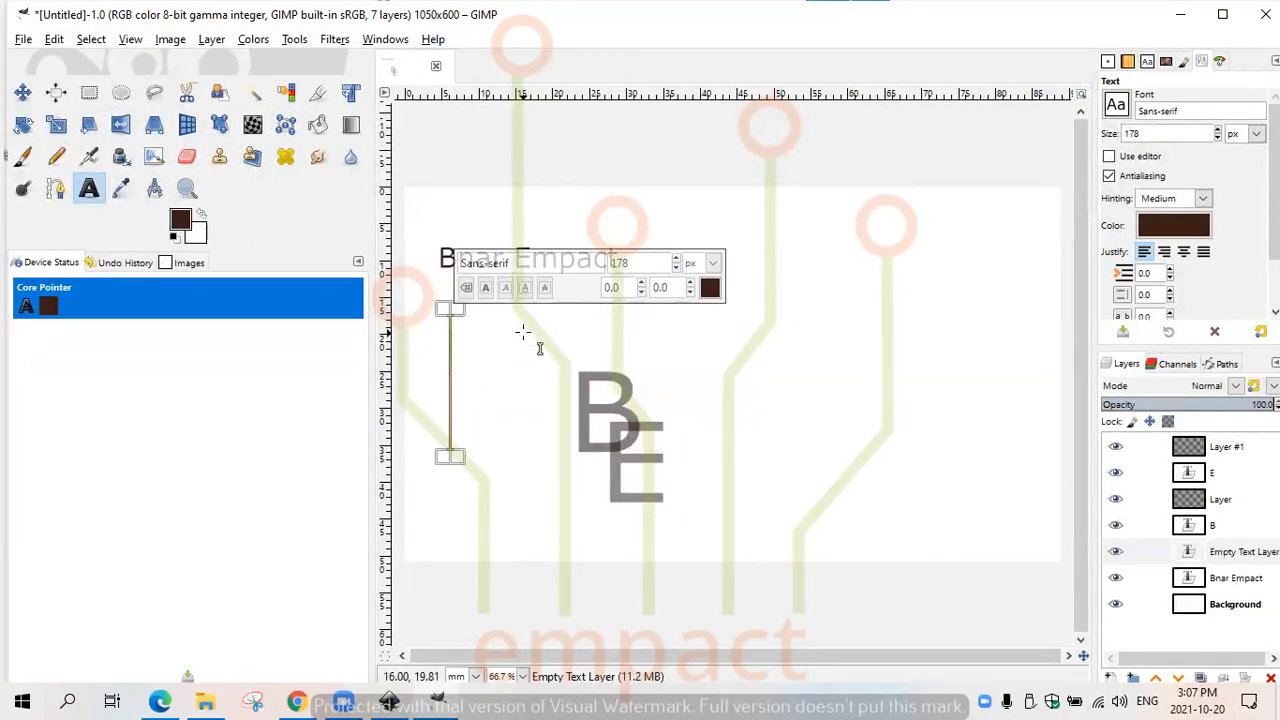
{"action": "type", "text": "Email:"}
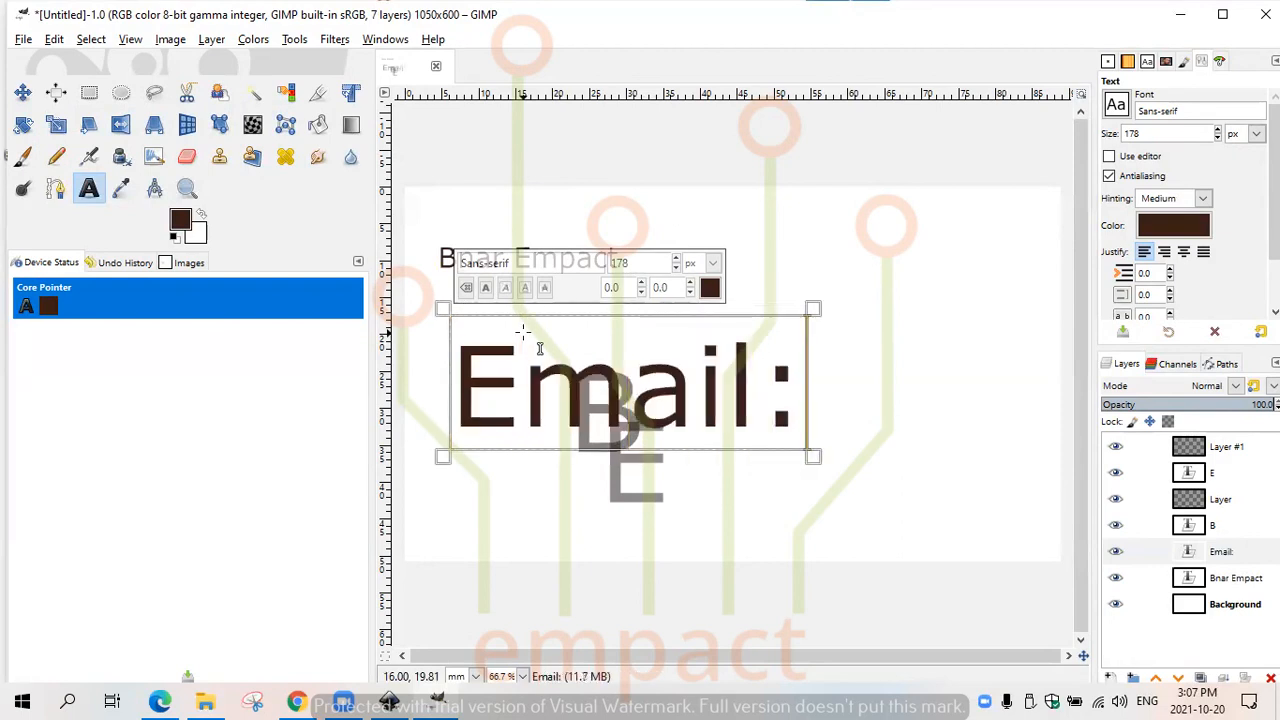
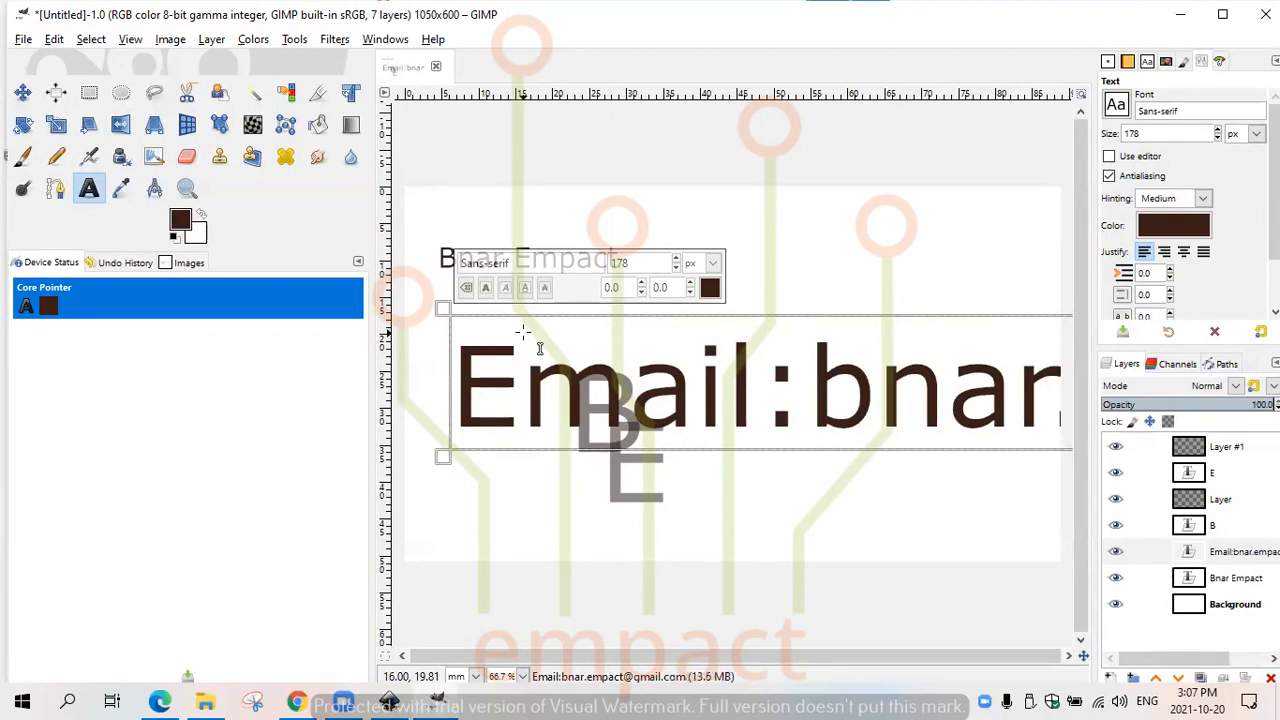
- Reduce the size of the whole e-mail line to 45 px
{"action": "key", "text": "ctrl+a"}
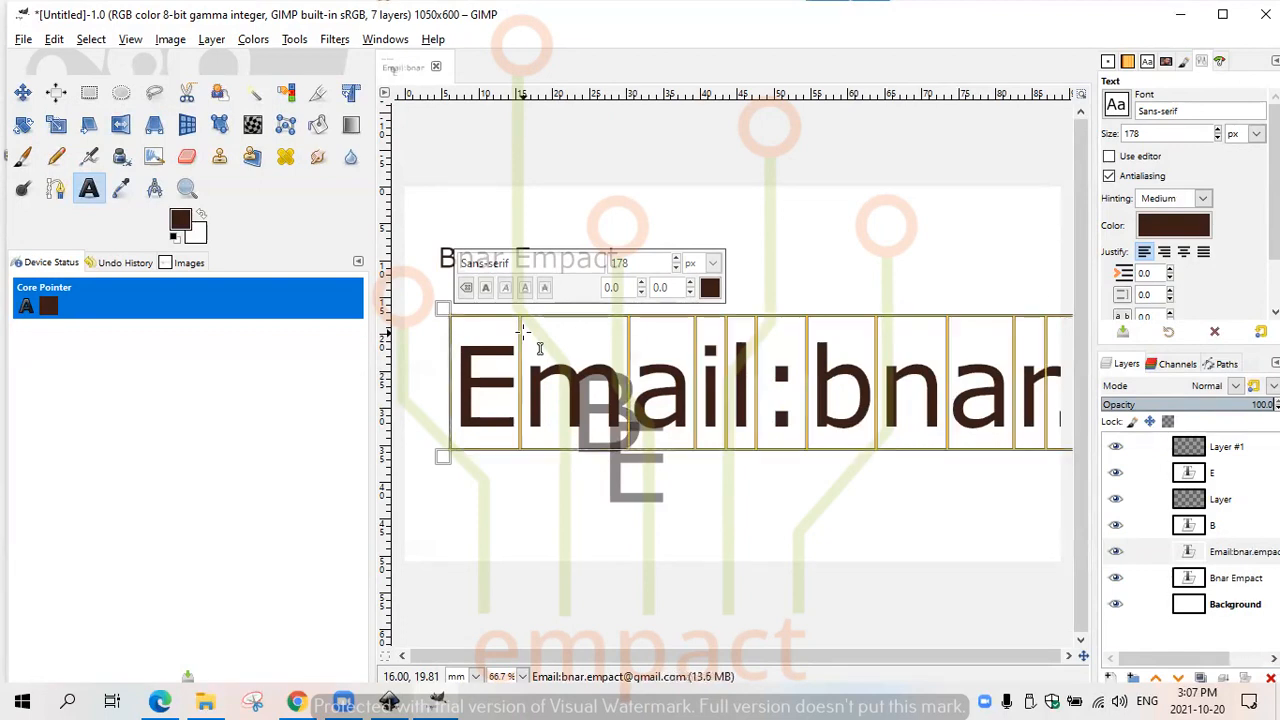
{"action": "left_click", "coordinate": [676, 268]}
{"action": "left_click", "coordinate": [677, 269]}
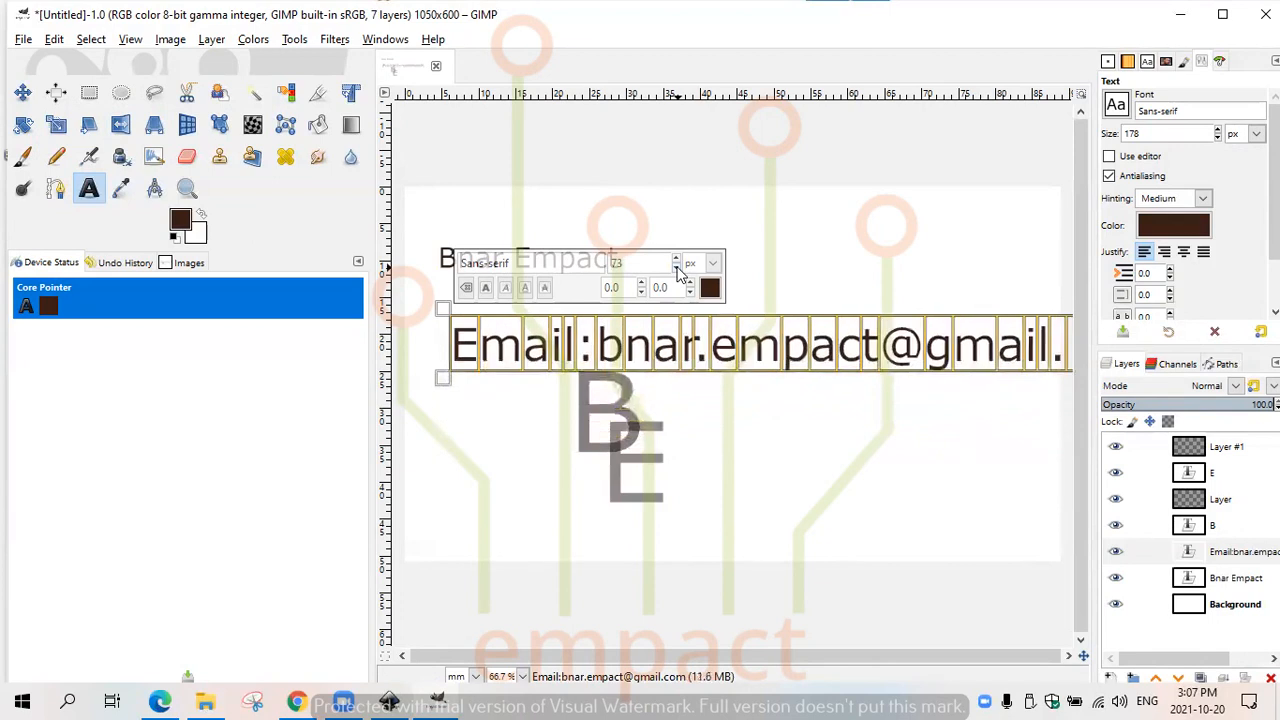
{"action": "left_click", "coordinate": [678, 270]}
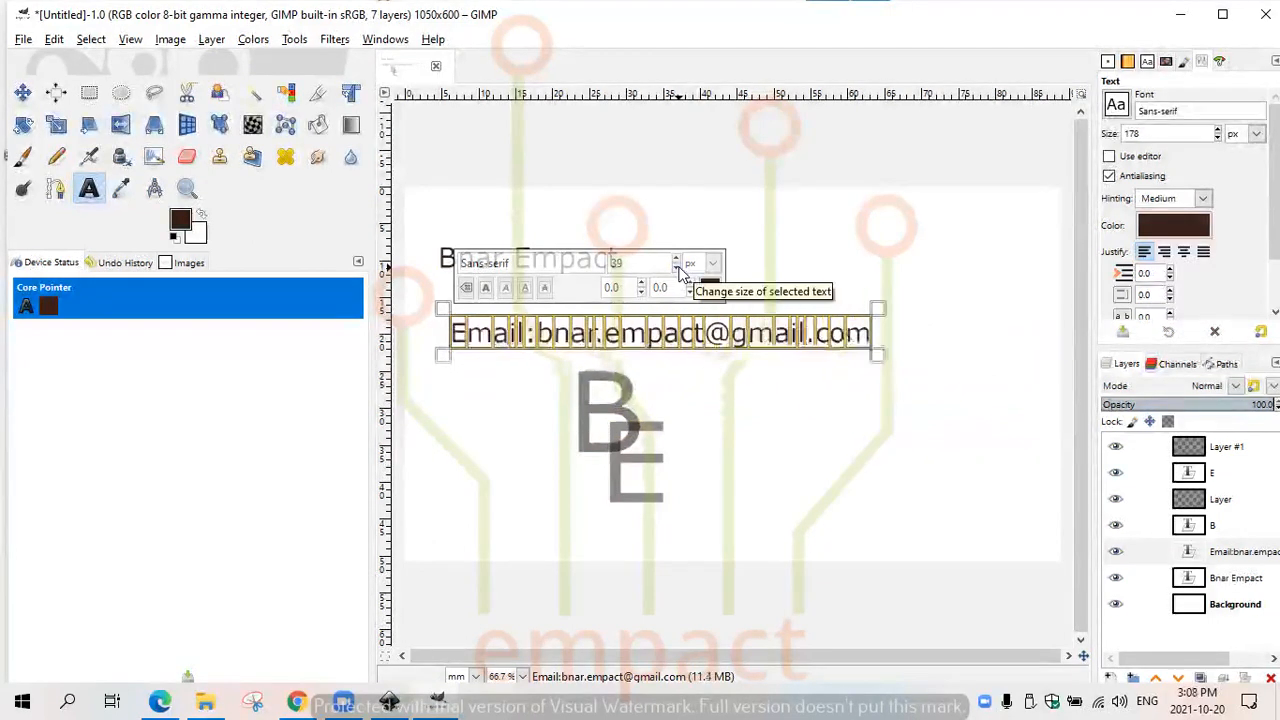
{"action": "left_click", "coordinate": [677, 260]}
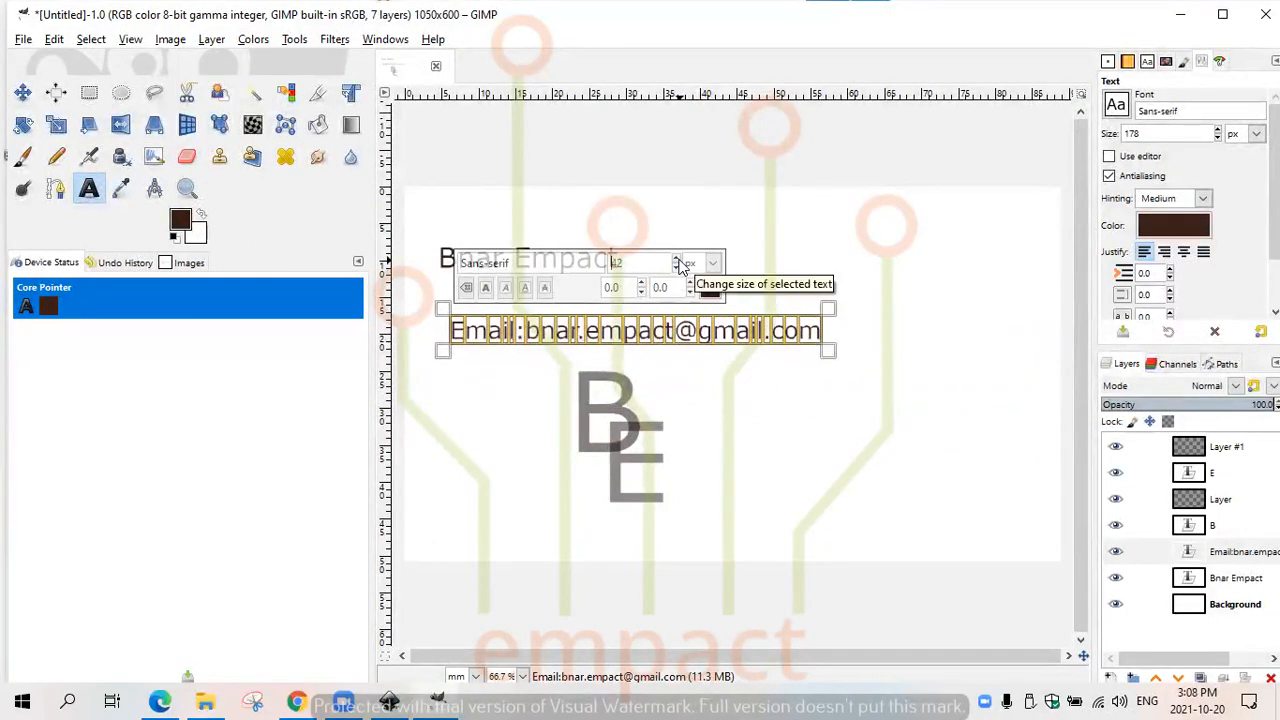
{"action": "left_click", "coordinate": [677, 260]}
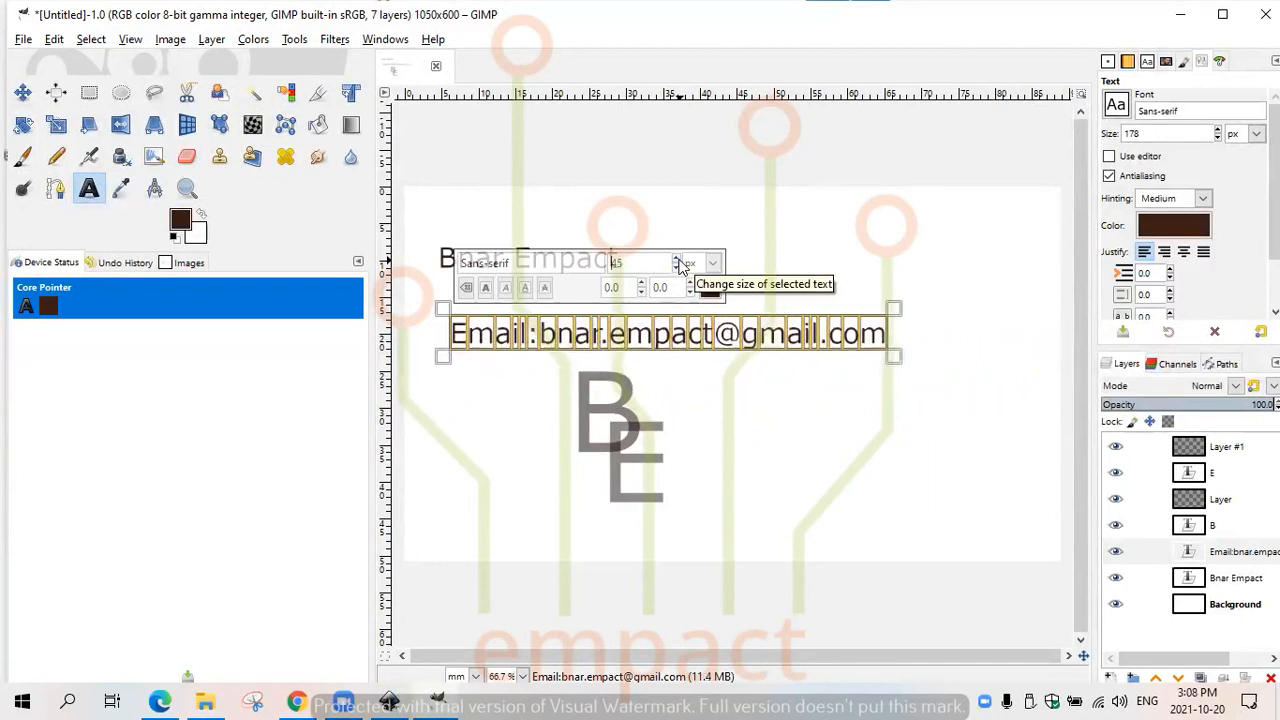
- Add a separate text layer below the e-mail line reading "Phone no:" followed by the cardholder's phone number
{"action": "left_click", "coordinate": [480, 392]}
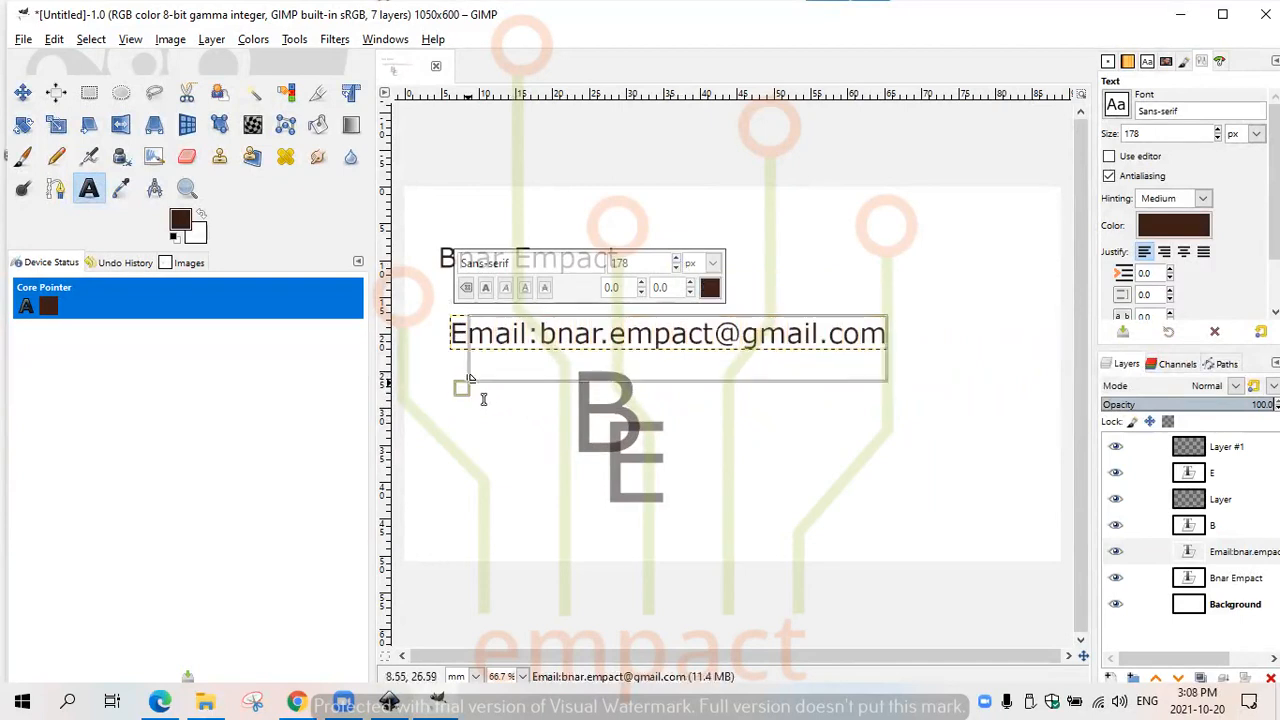
{"action": "left_click", "coordinate": [472, 405]}
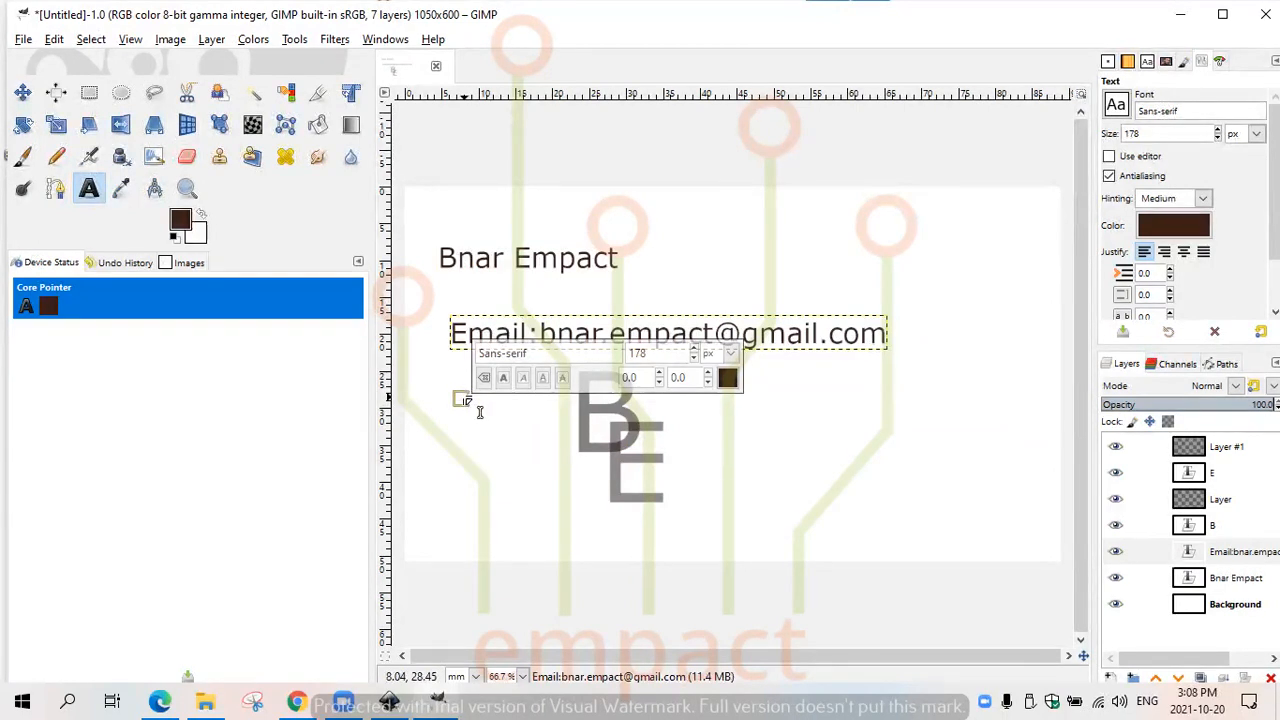
{"action": "type", "text": "Pho"}
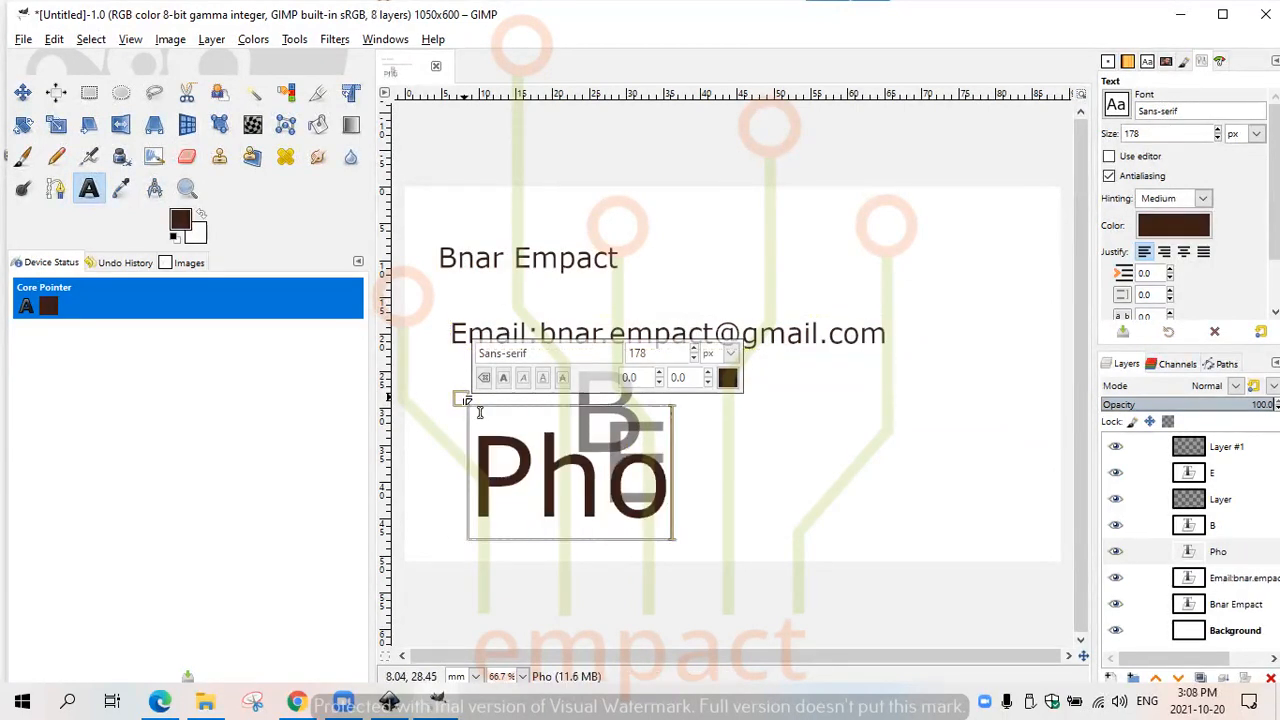
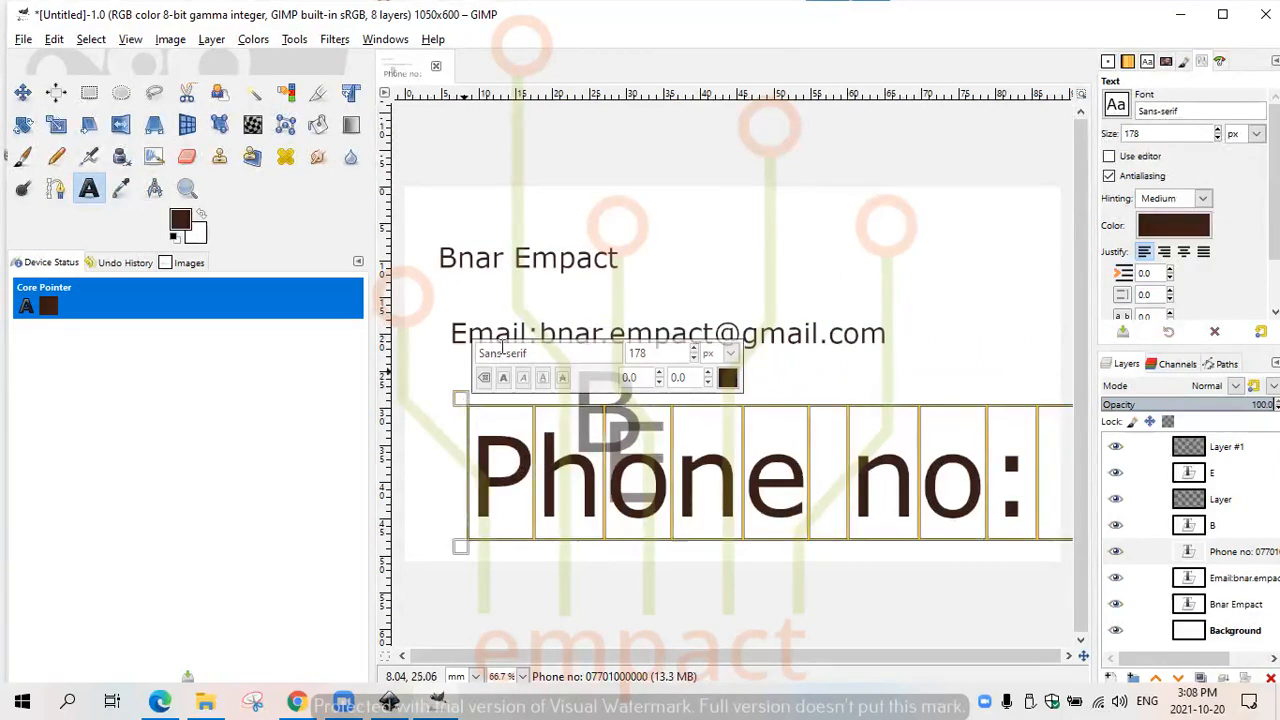
- Set the size of the whole phone number line to 50 px
{"action": "double_click", "coordinate": [630, 352]}
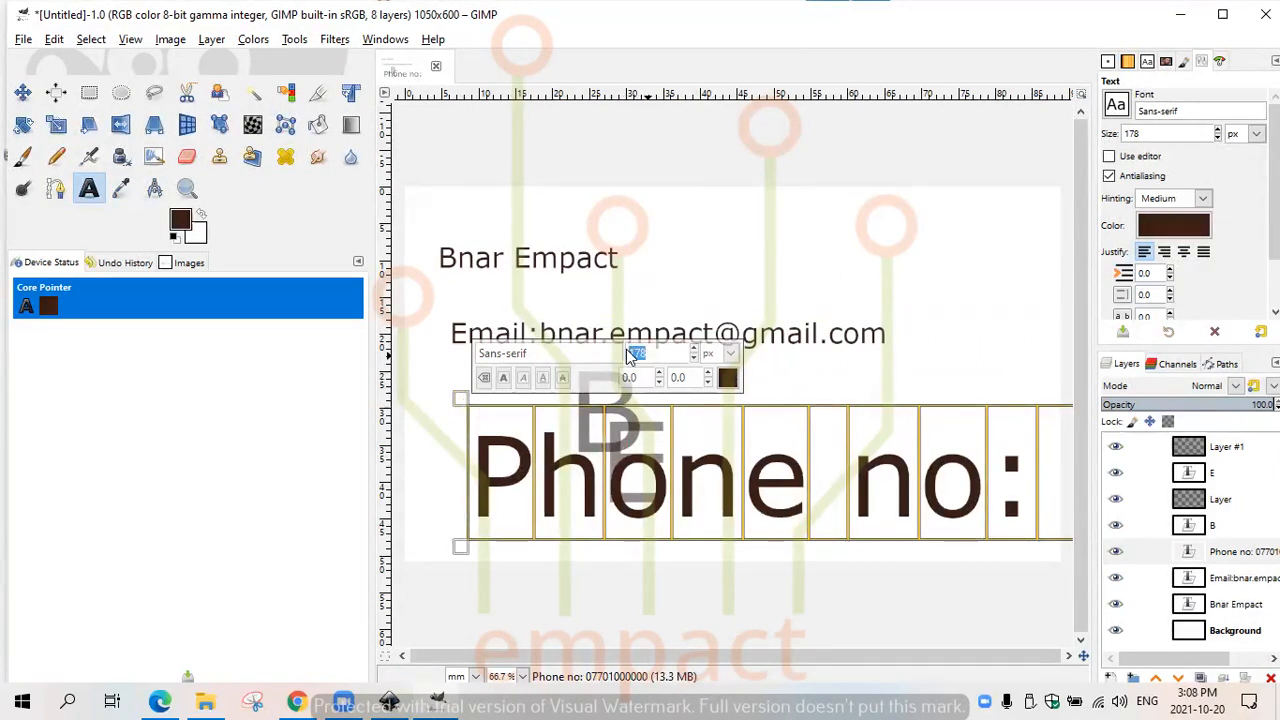
{"action": "type", "text": "45"}
{"action": "key", "text": "Return"}
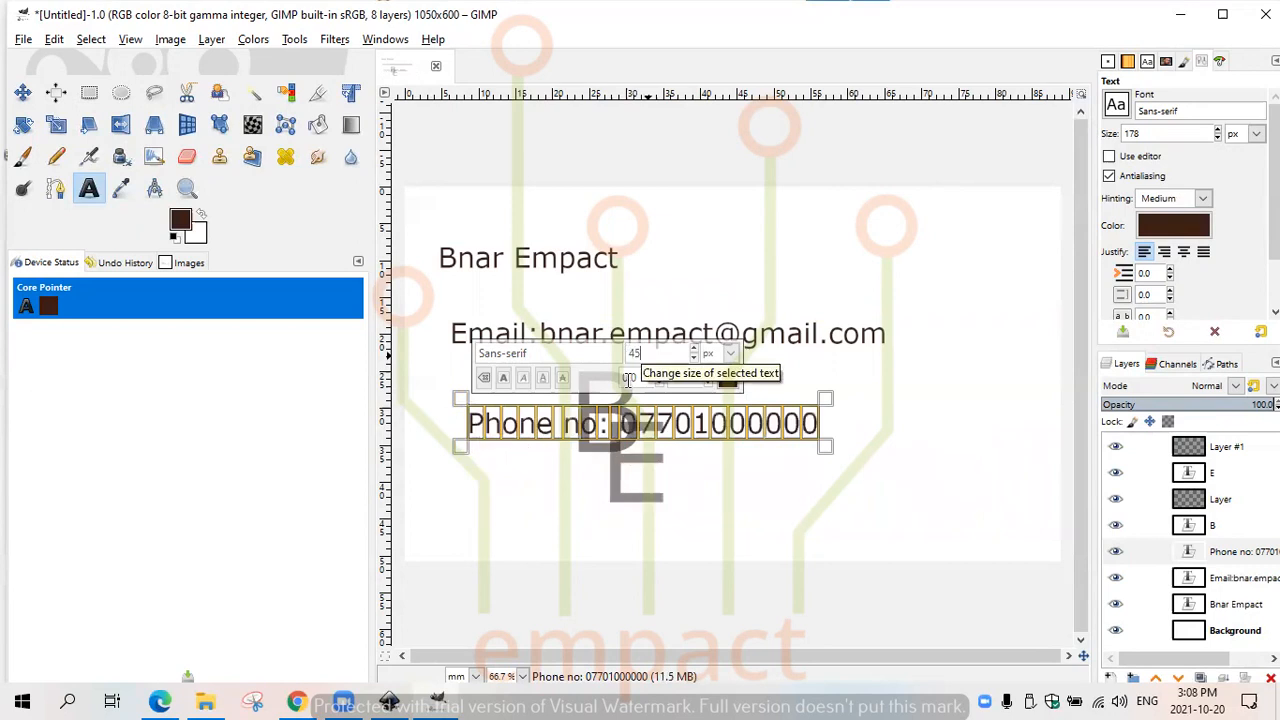
{"action": "double_click", "coordinate": [692, 348]}
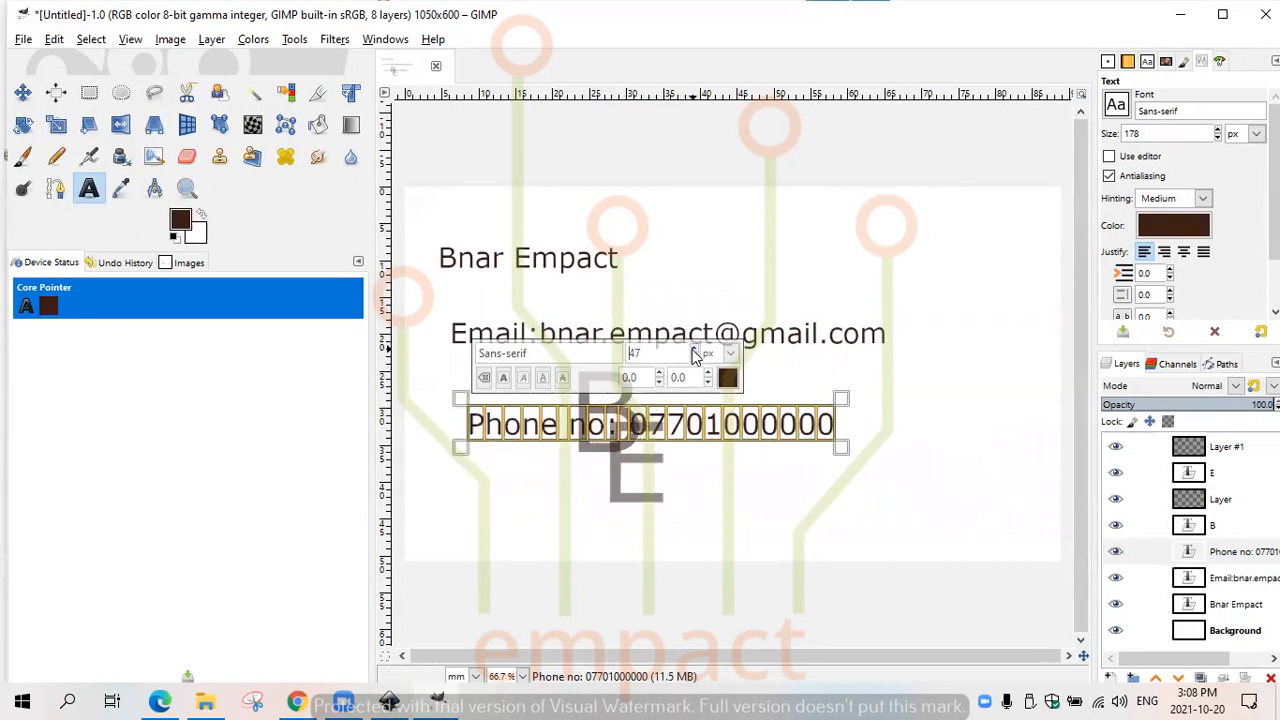
{"action": "double_click", "coordinate": [692, 348]}
{"action": "left_click", "coordinate": [695, 352]}
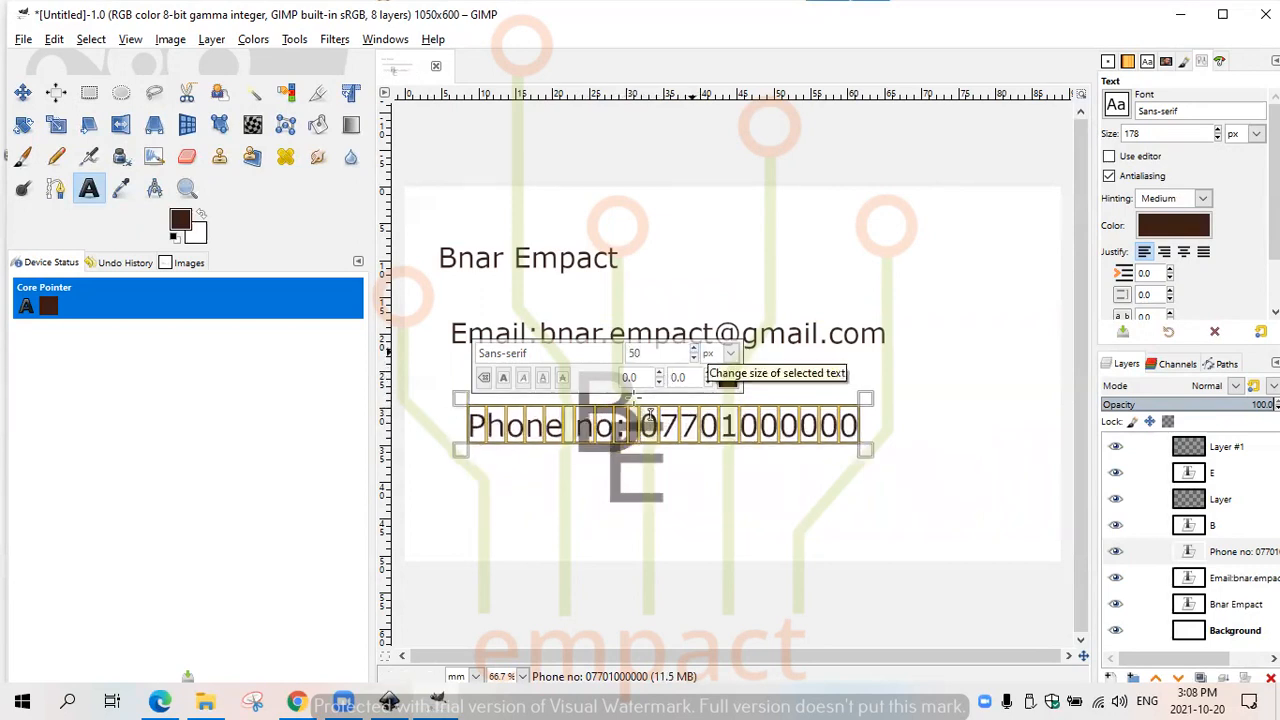
- Add another text layer below the phone number line reading "Location: University of Sulaymaniyah"
{"action": "left_click", "coordinate": [502, 492]}
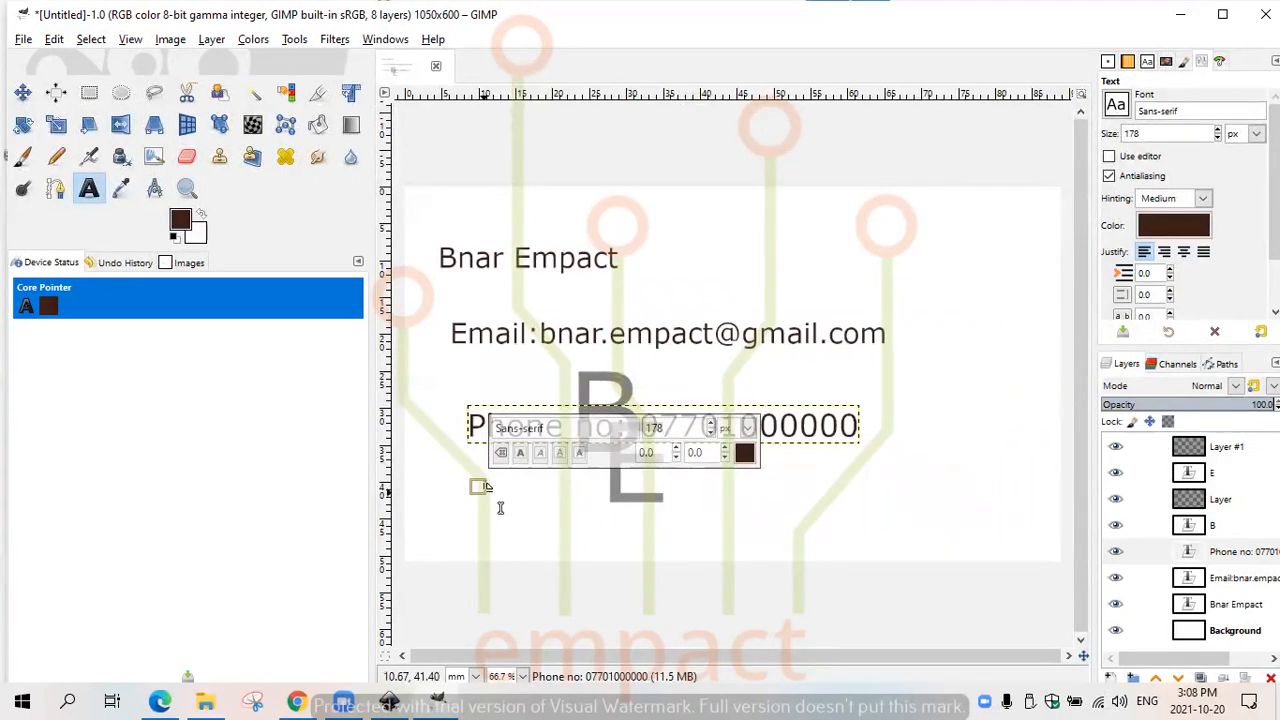
{"action": "type", "text": "Lo"}
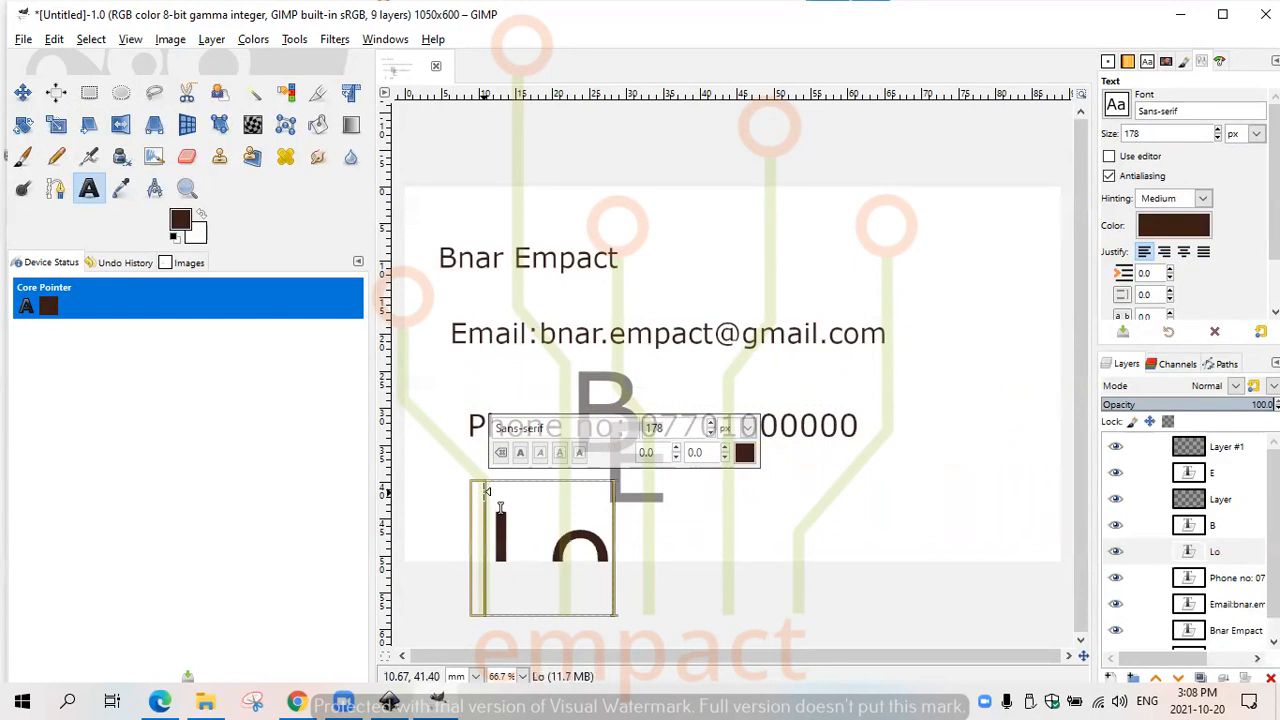
{"action": "type", "text": "cation: "}
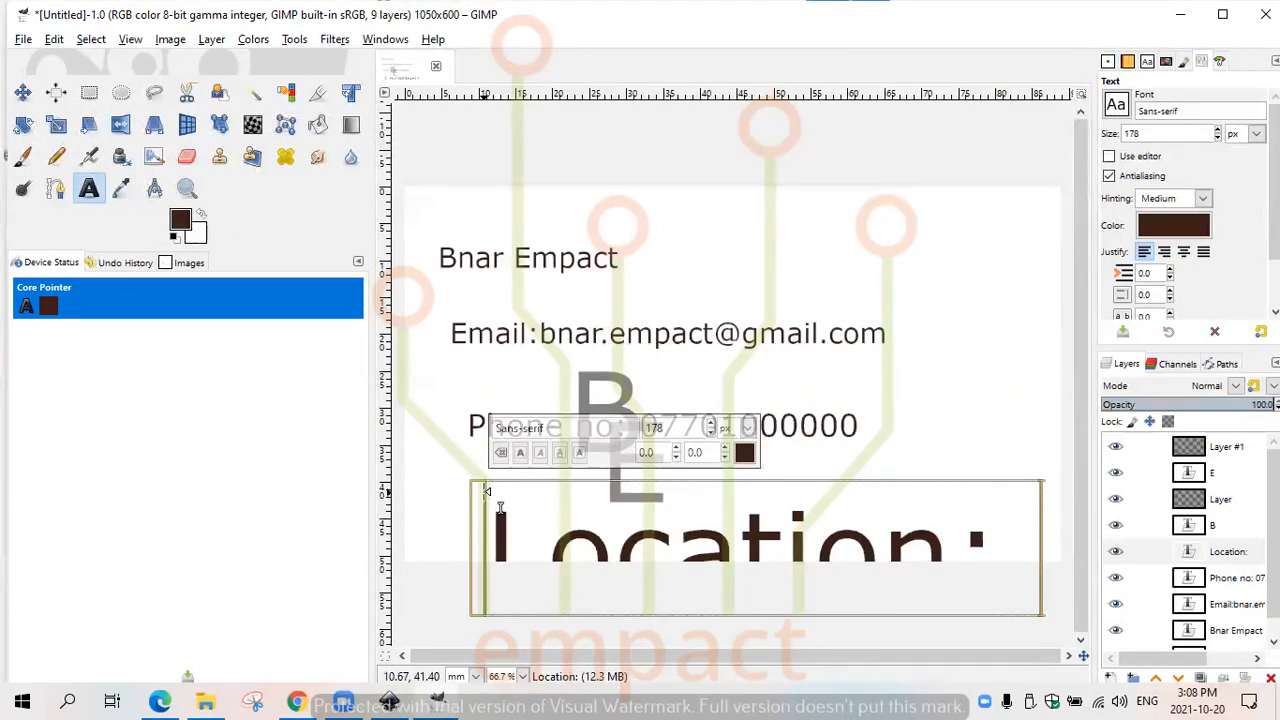
{"action": "type", "text": "Un"}
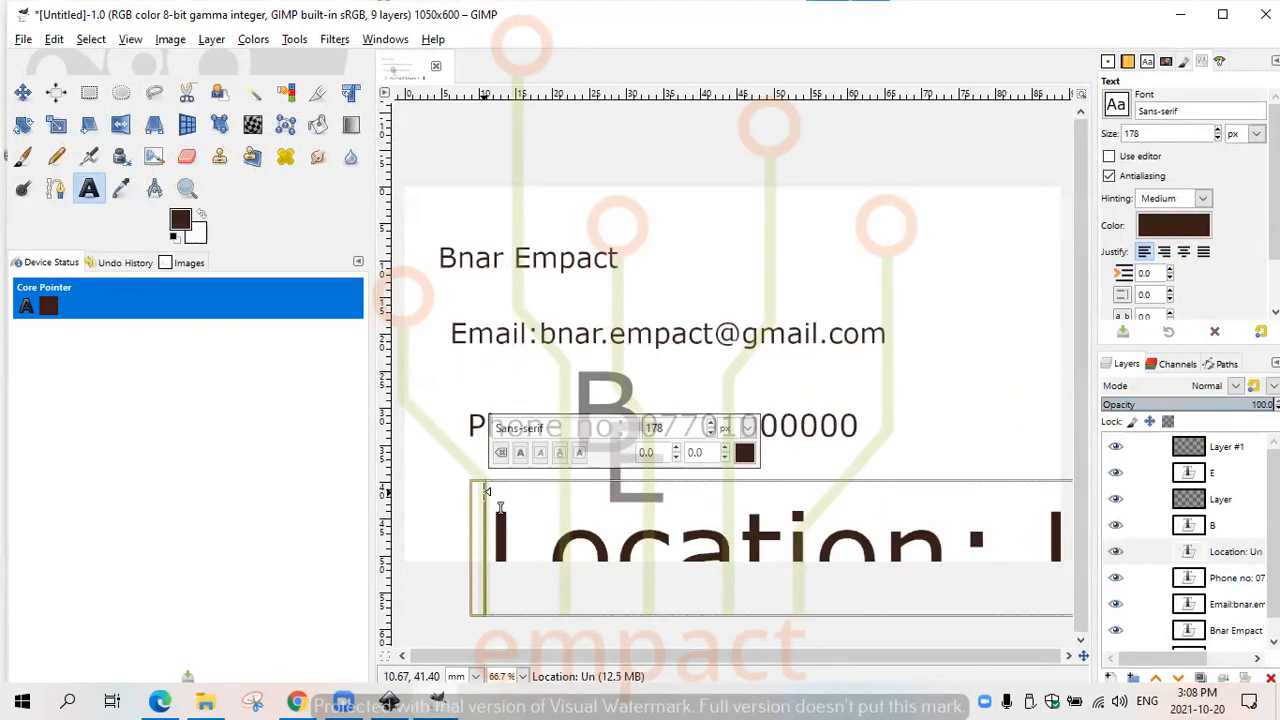
{"action": "type", "text": "iversity of Sulaymaniyah"}
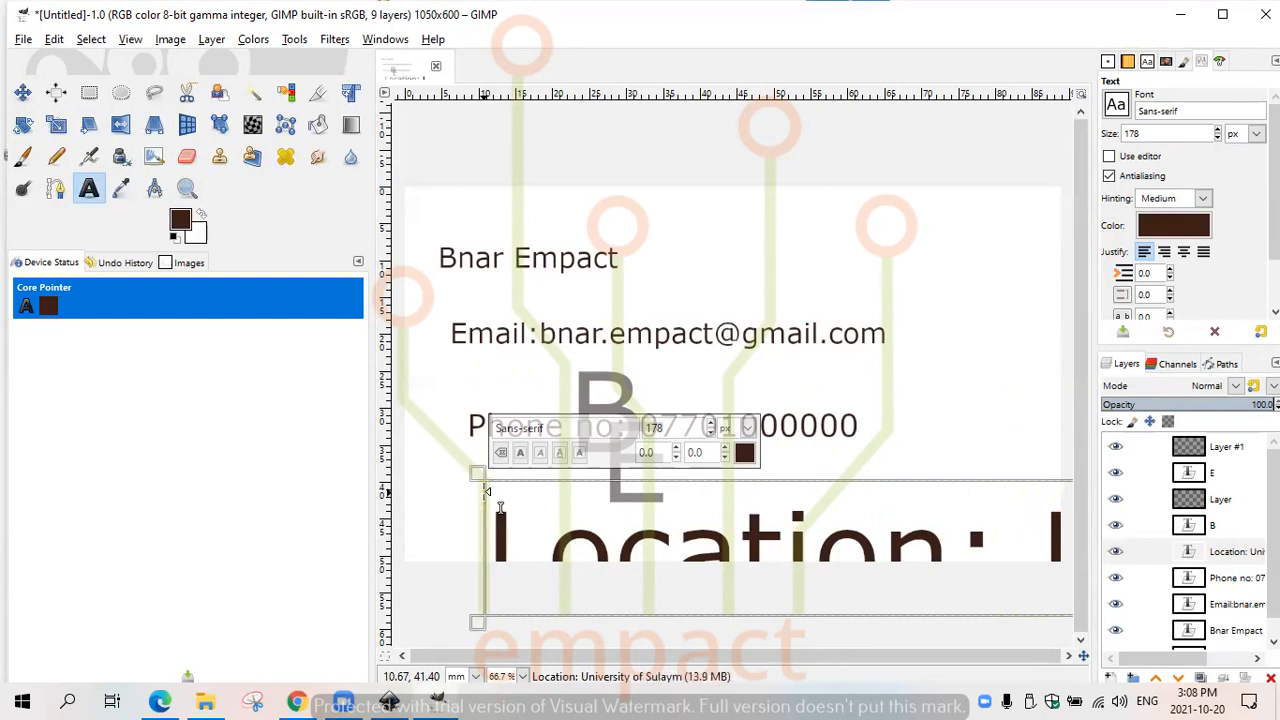
- Set the location text to 50 px and extend its text box leftward so the line fits on the card
{"action": "key", "text": "ctrl+a"}
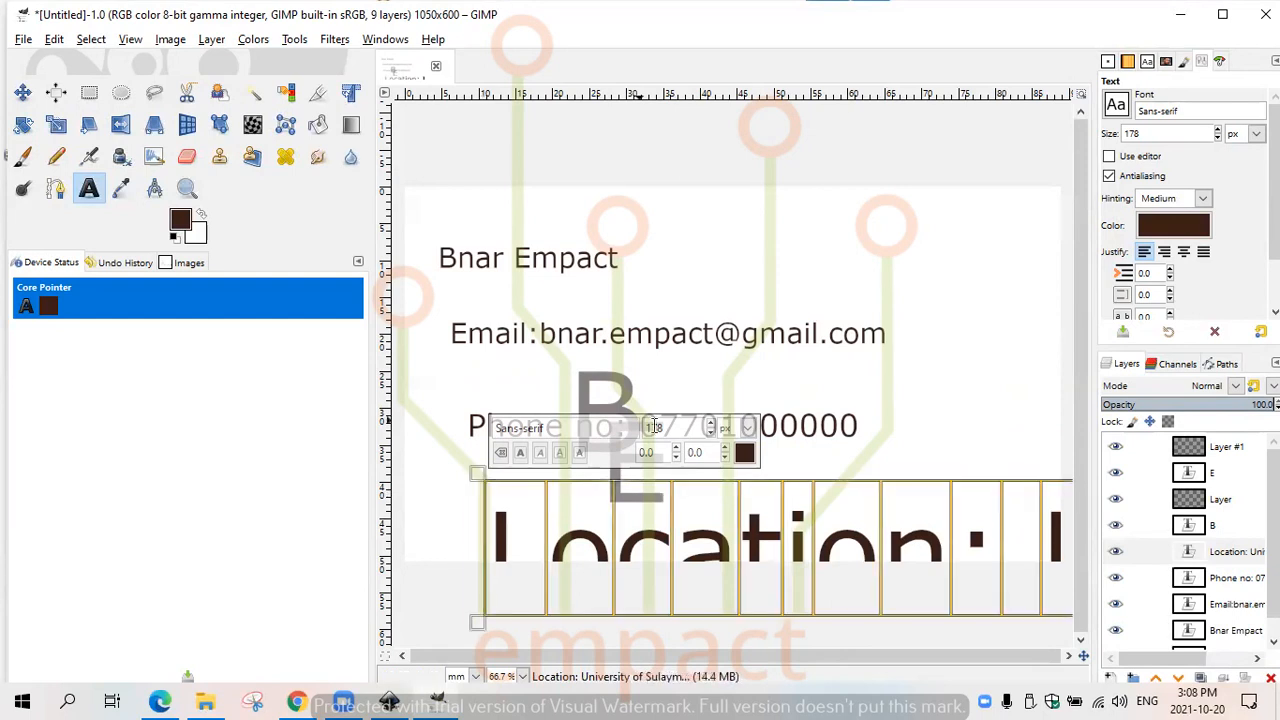
{"action": "left_click_drag", "start_coordinate": [668, 428], "coordinate": [617, 426]}
{"action": "type", "text": "50"}
{"action": "key", "text": "Return"}
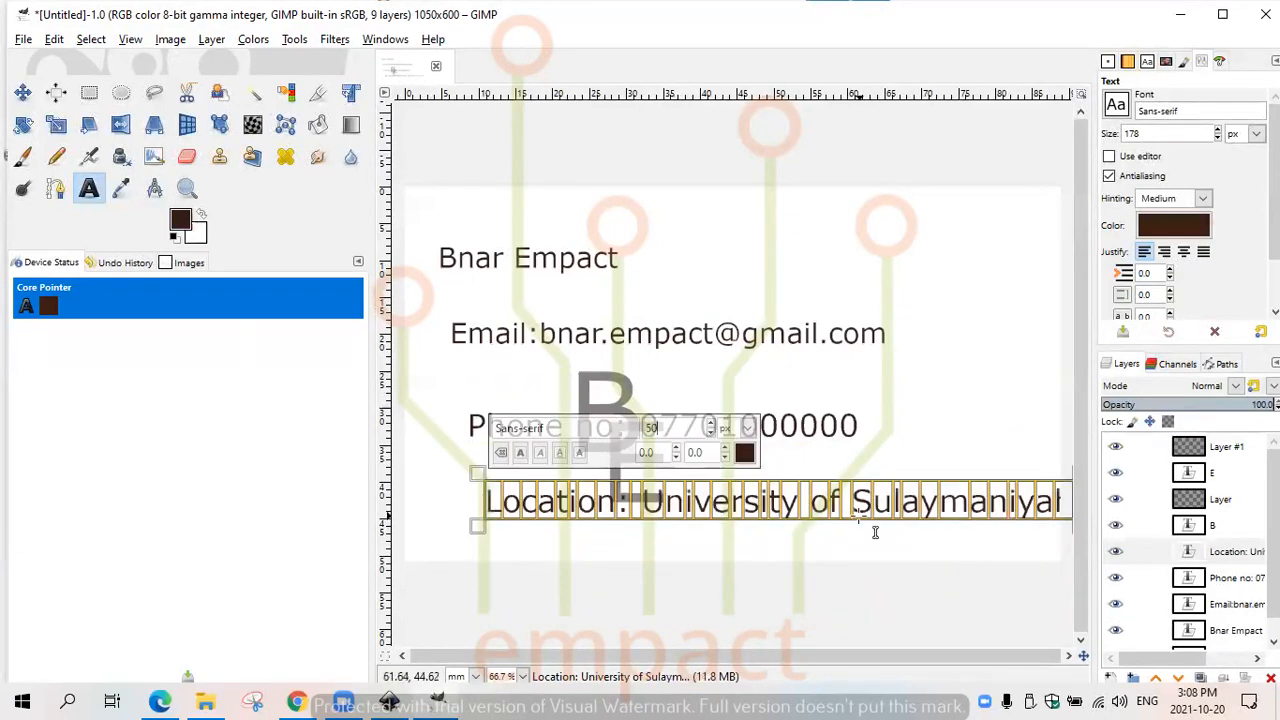
{"action": "left_click_drag", "start_coordinate": [480, 513], "coordinate": [459, 513]}
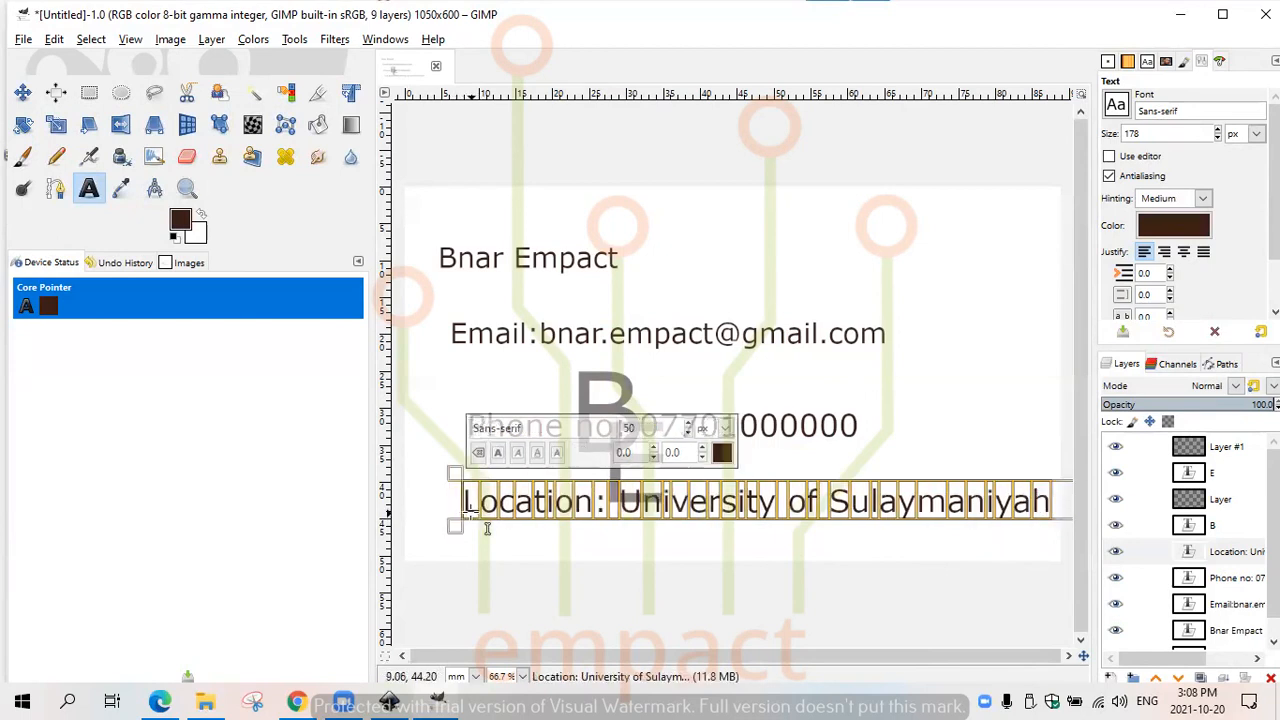
{"action": "left_click", "coordinate": [980, 364]}
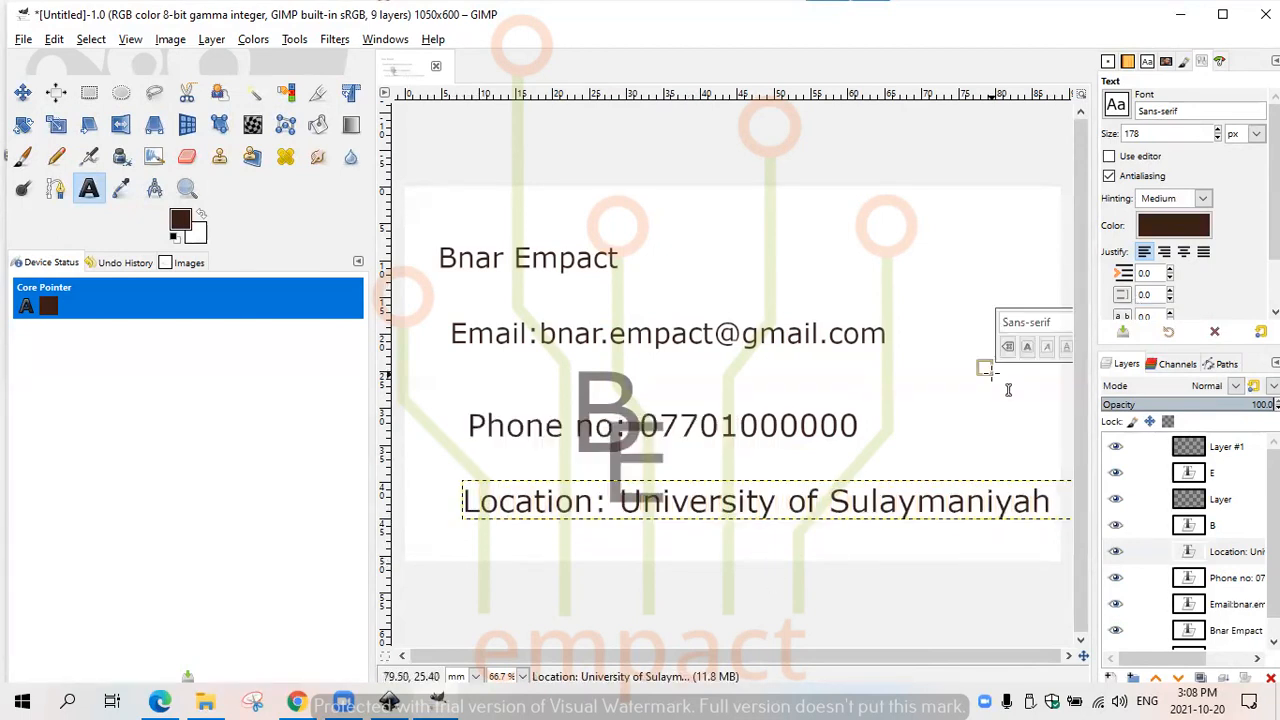
- Move the B and E monogram letters to the card's upper-right corner, with the E overlapping the B's lower right
{"action": "left_click", "coordinate": [22, 93]}
{"action": "left_click", "coordinate": [91, 40]}
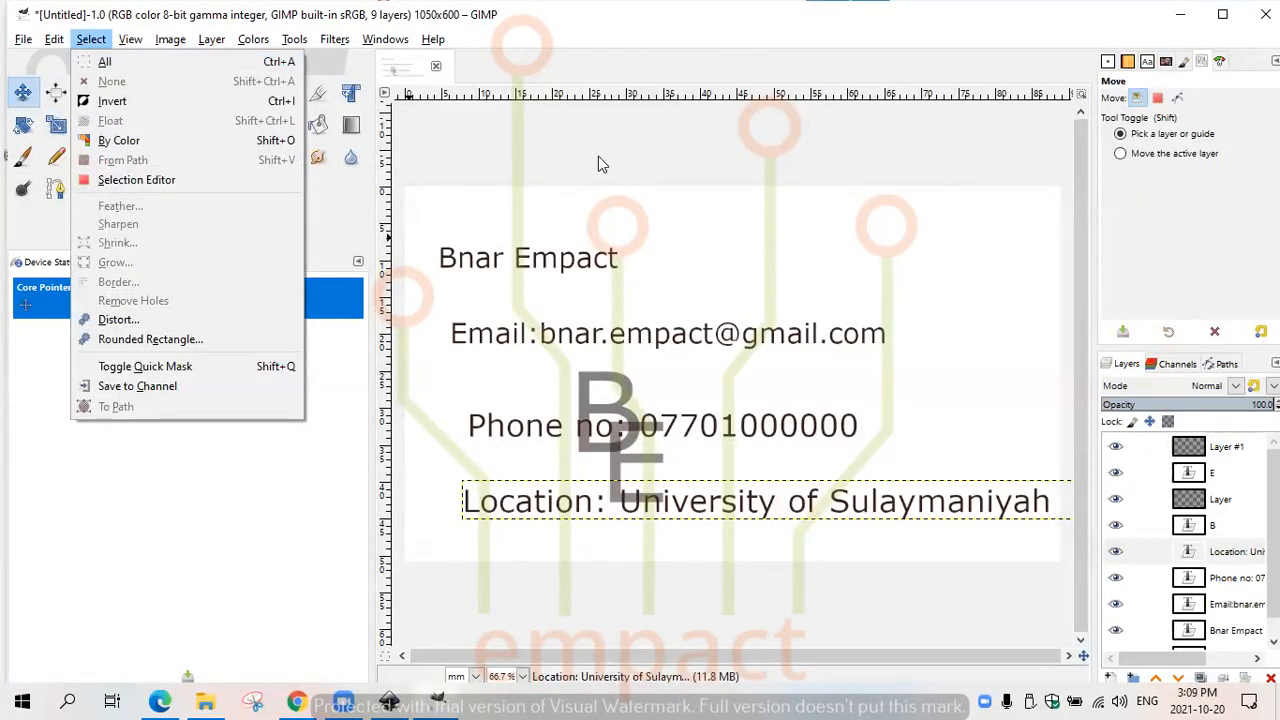
{"action": "left_click", "coordinate": [662, 205]}
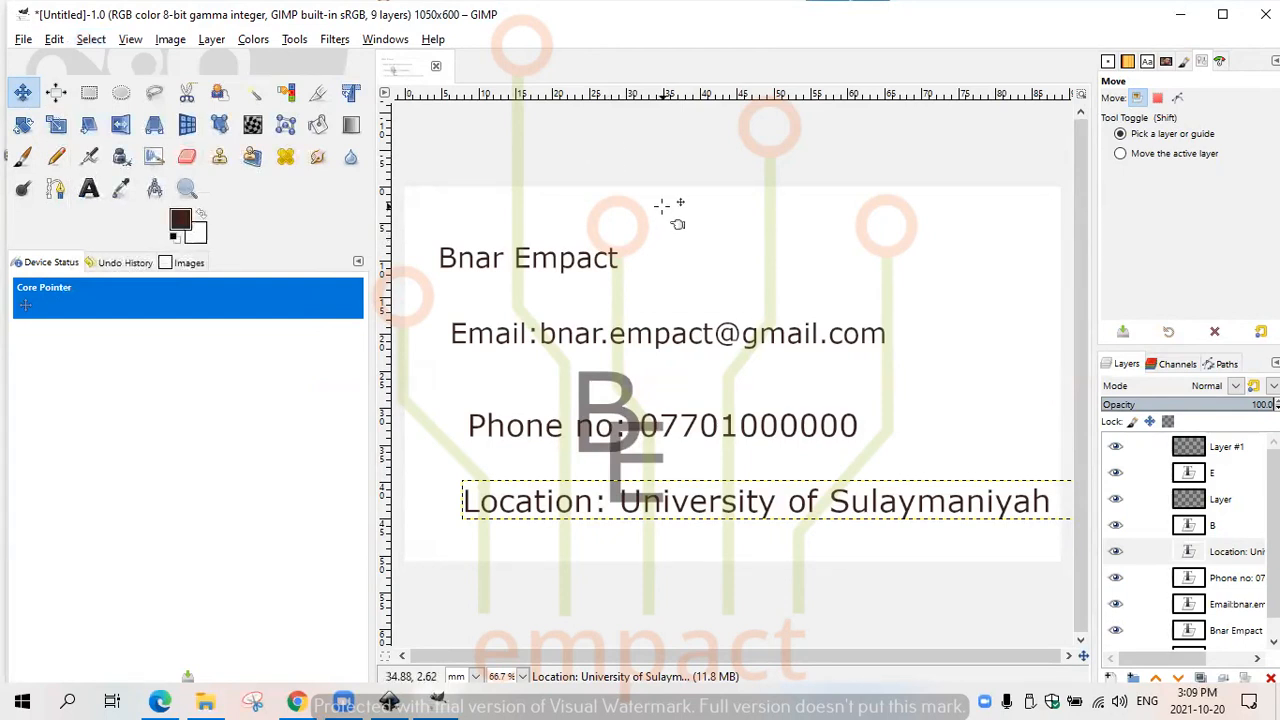
{"action": "left_click", "coordinate": [608, 385]}
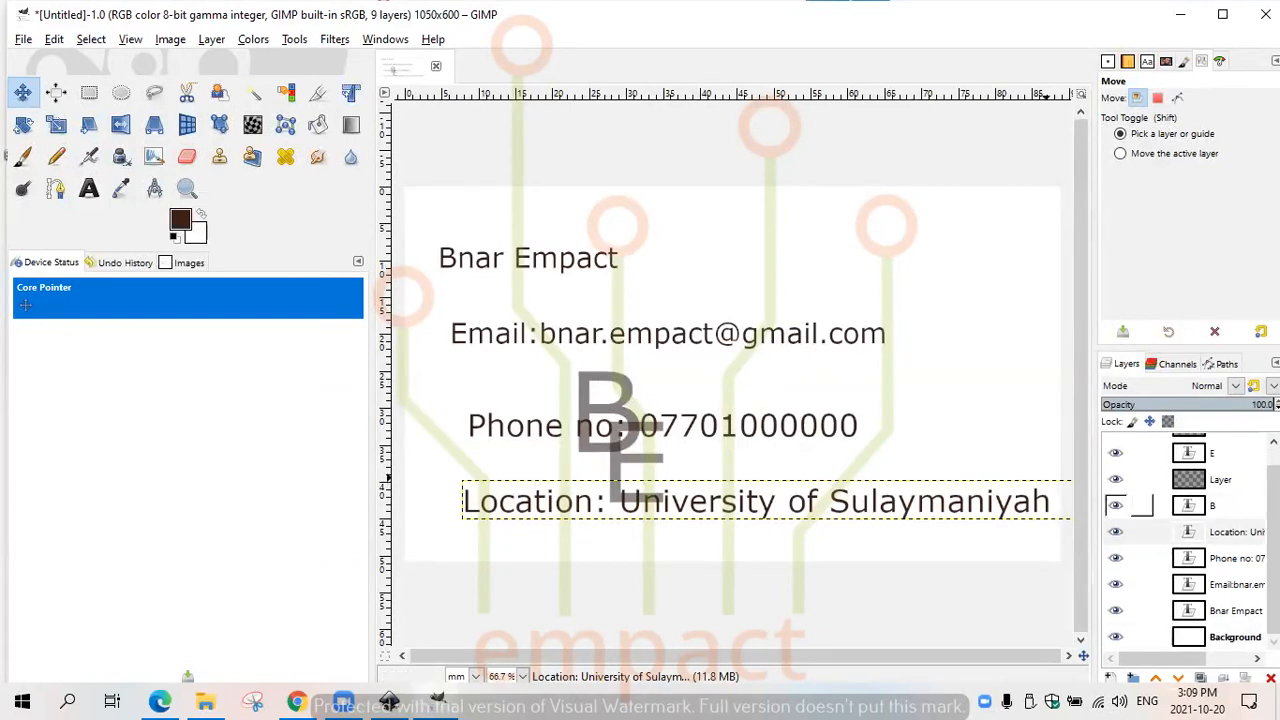
{"action": "left_click", "coordinate": [1236, 510]}
{"action": "left_click_drag", "start_coordinate": [630, 405], "coordinate": [971, 245]}
{"action": "key", "text": "ctrl+z"}
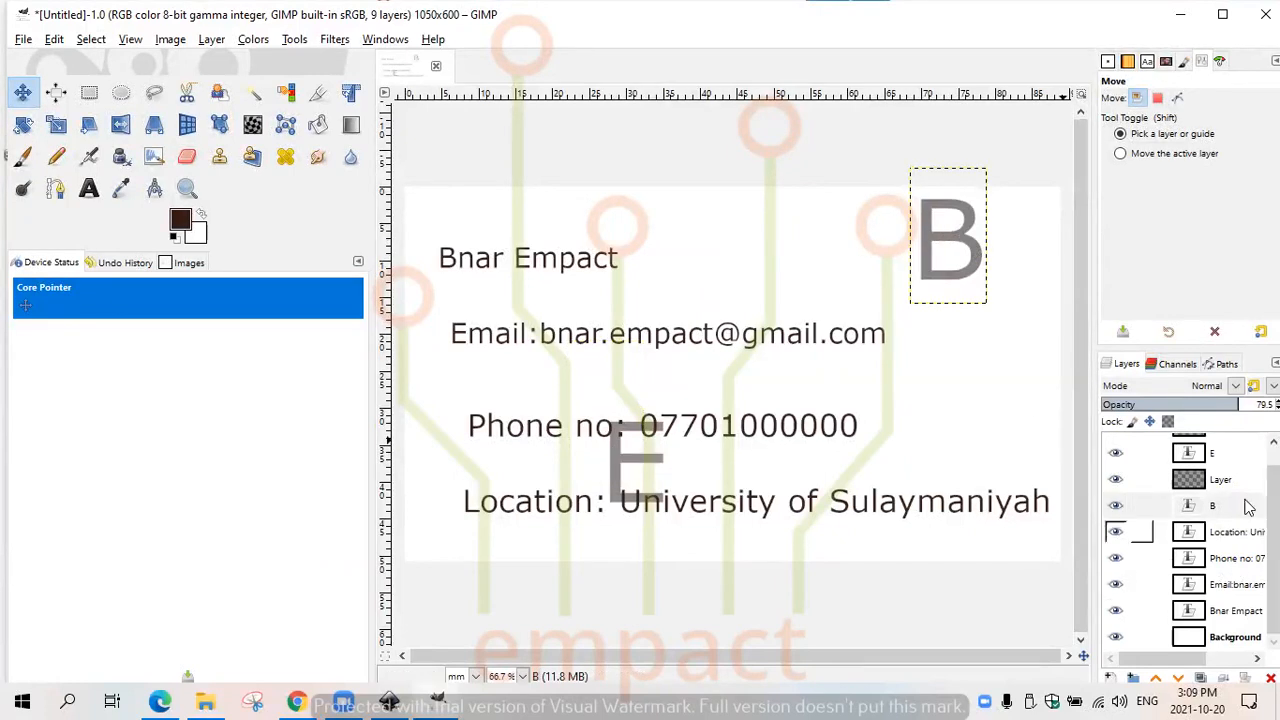
{"action": "left_click", "coordinate": [1225, 454]}
{"action": "left_click_drag", "start_coordinate": [632, 465], "coordinate": [964, 293]}
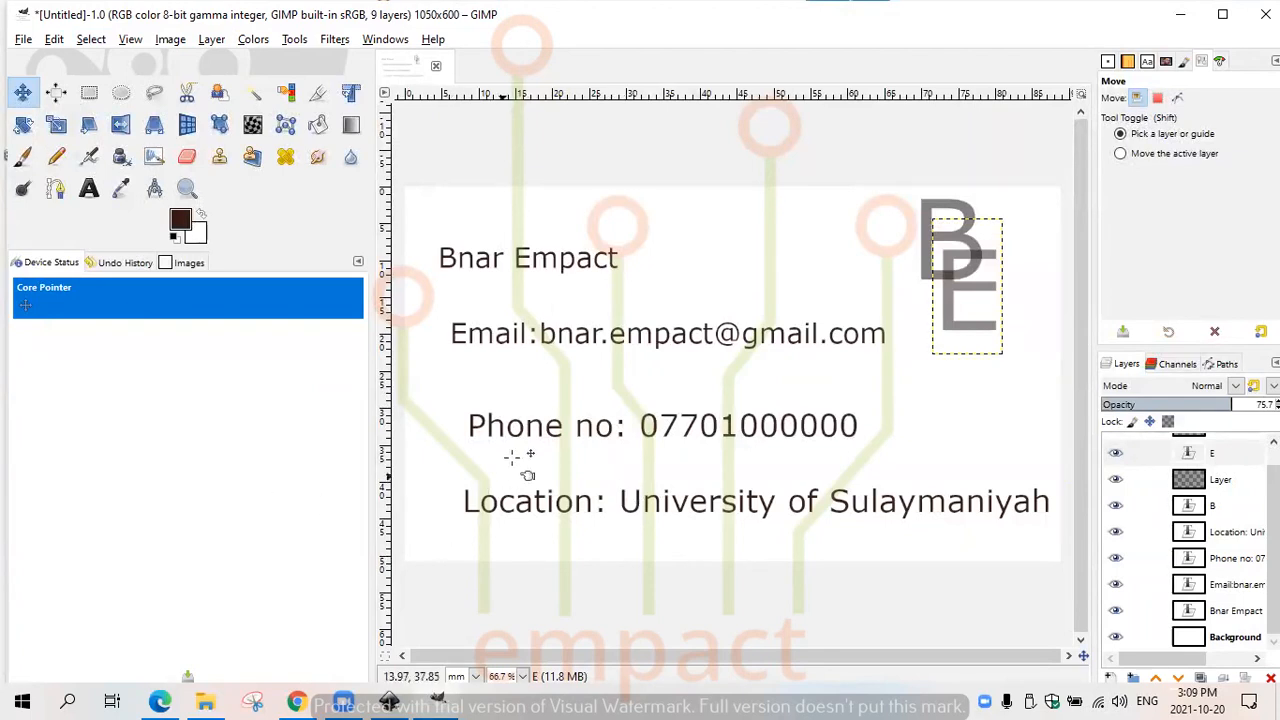
- Move the phone number and location lines up and to the left, stacking them closer beneath the e-mail line
{"action": "left_click_drag", "start_coordinate": [494, 429], "coordinate": [478, 418]}
{"action": "key", "text": "ctrl+z"}
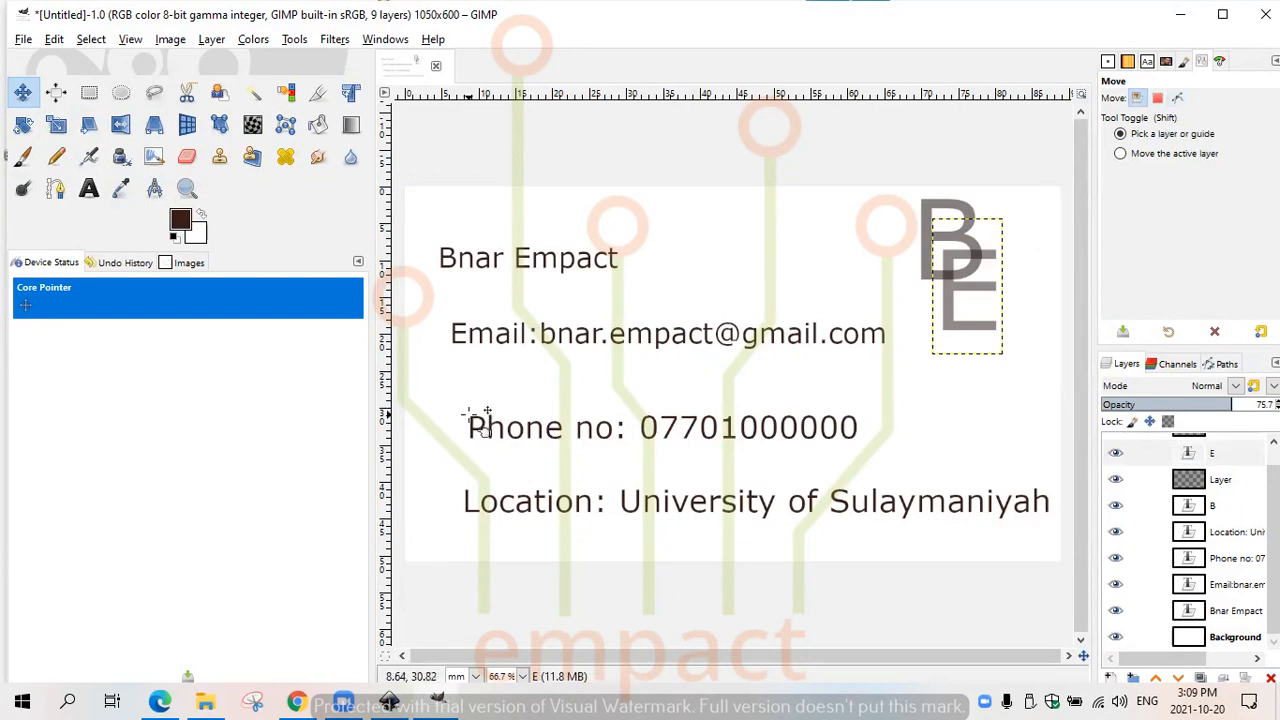
{"action": "left_click", "coordinate": [516, 428]}
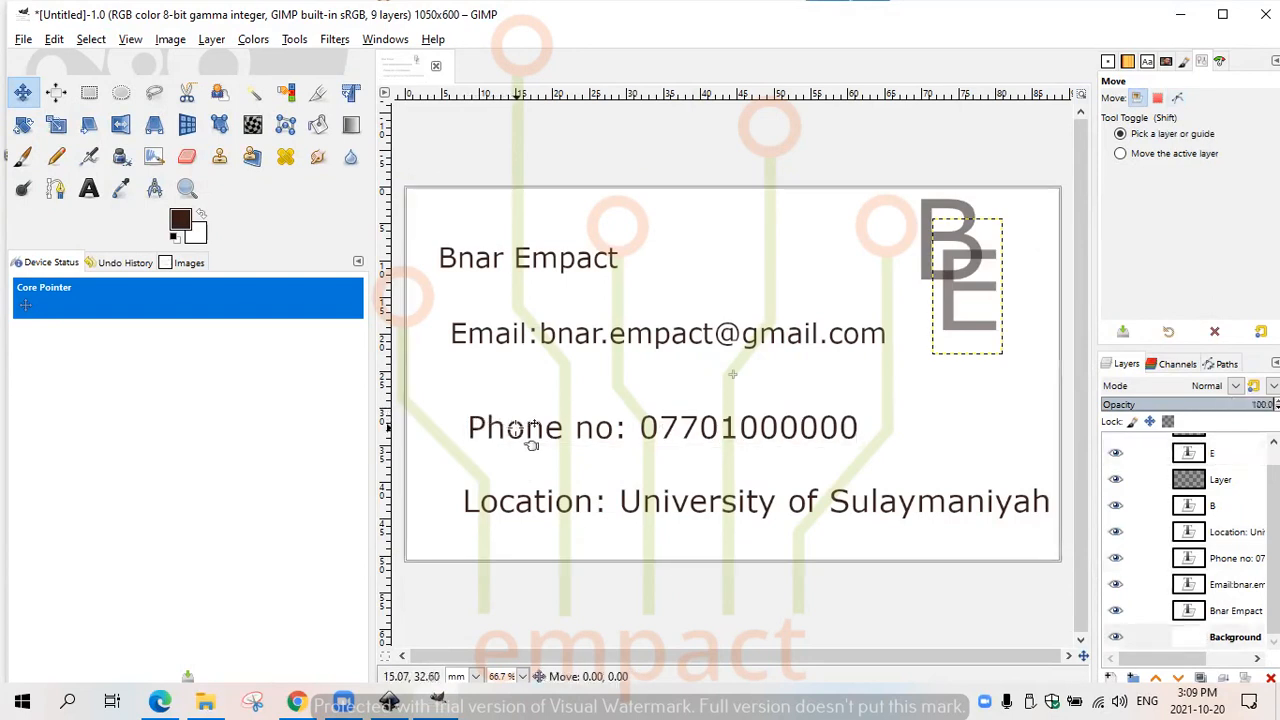
{"action": "left_click", "coordinate": [497, 425]}
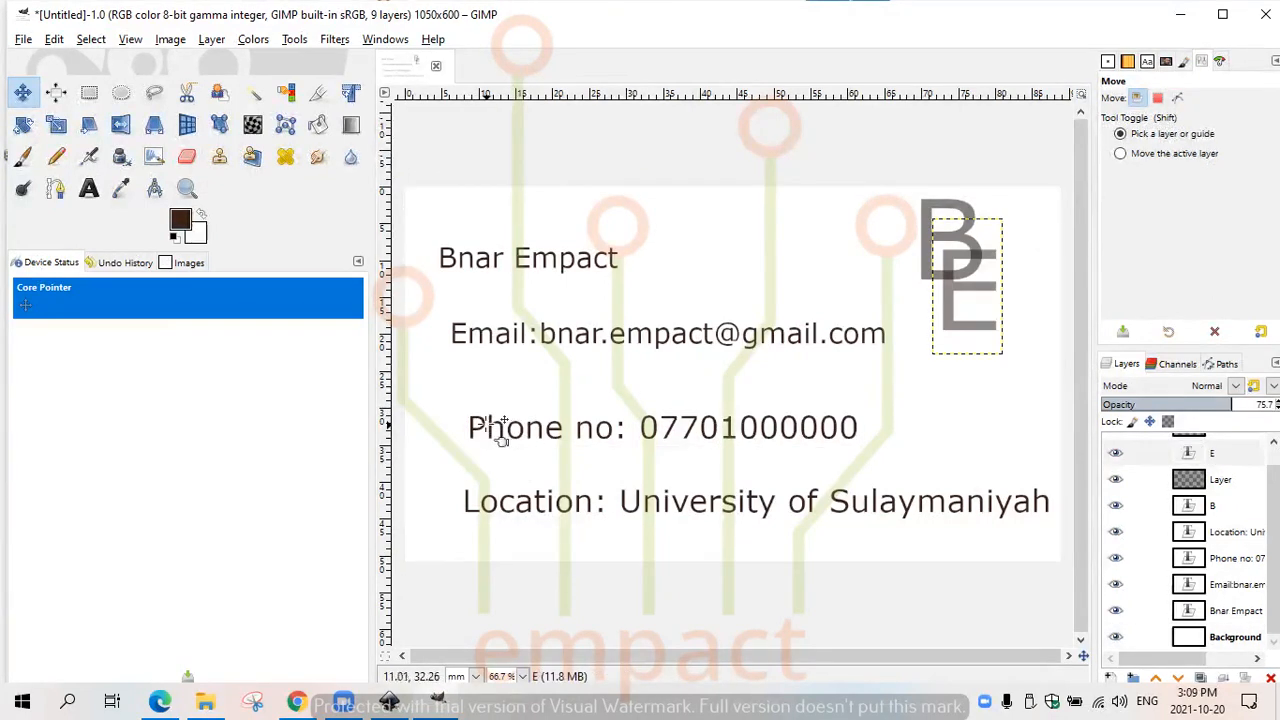
{"action": "left_click", "coordinate": [497, 444]}
{"action": "left_click_drag", "start_coordinate": [497, 444], "coordinate": [476, 421]}
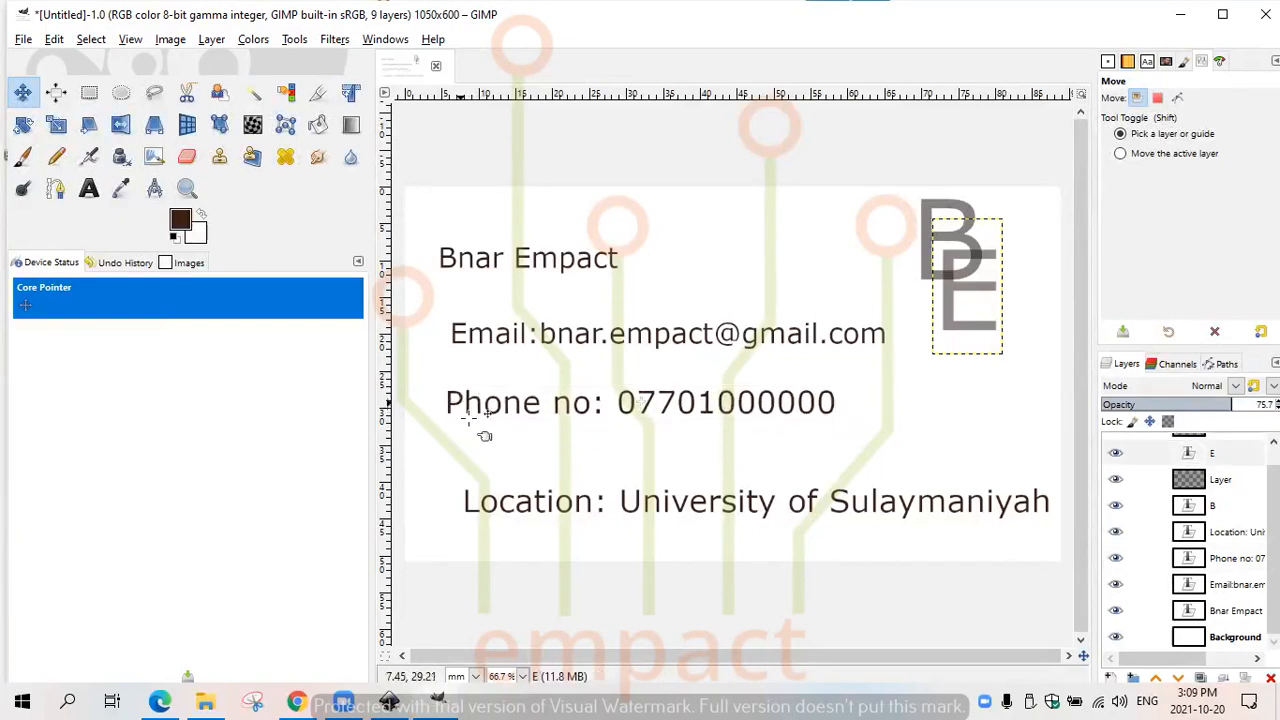
{"action": "left_click", "coordinate": [482, 512]}
{"action": "left_click_drag", "start_coordinate": [482, 500], "coordinate": [460, 457]}
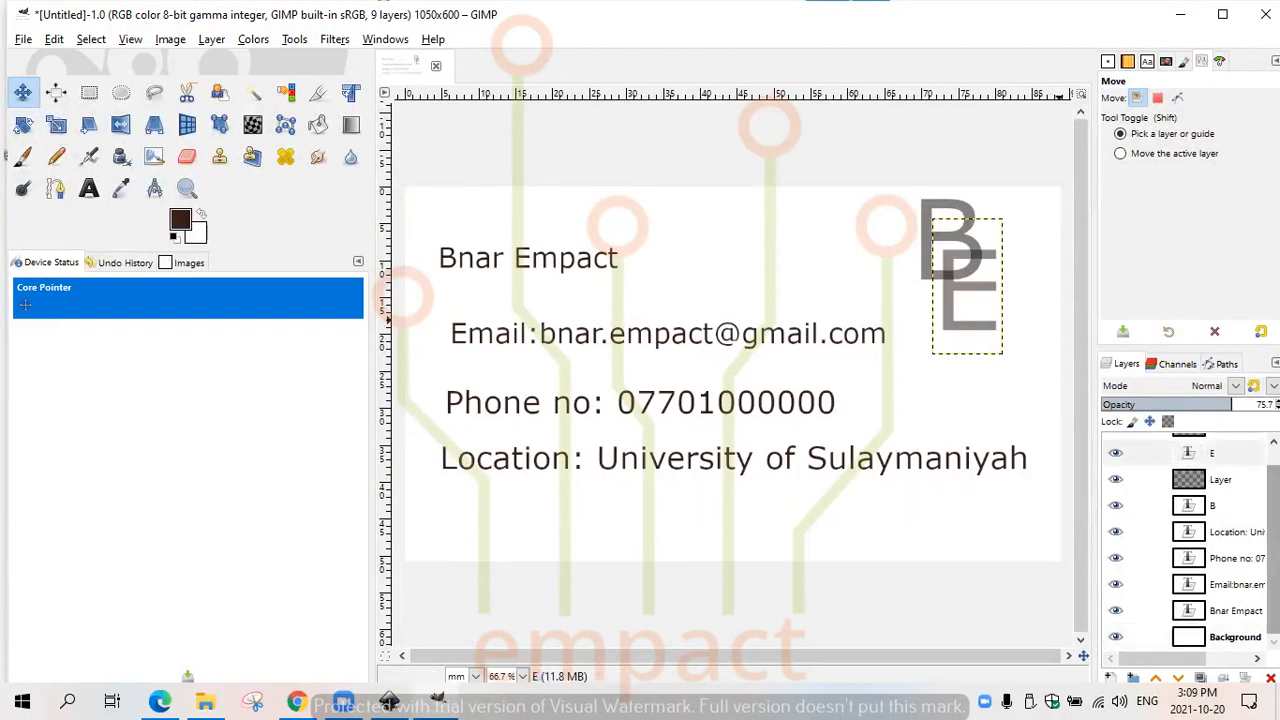
{"action": "left_click_drag", "start_coordinate": [1273, 525], "coordinate": [1273, 505]}
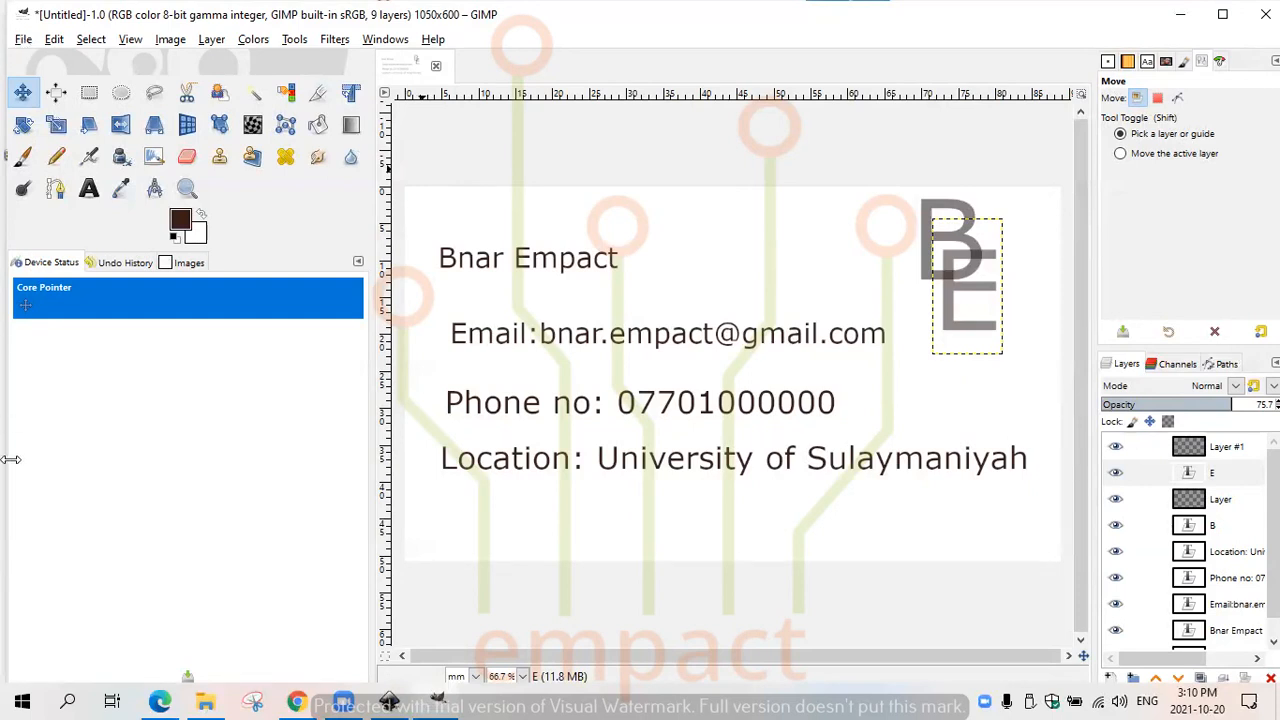
{"action": "mouse_move", "coordinate": [340, 698]}
{"action": "left_click", "coordinate": [798, 90]}
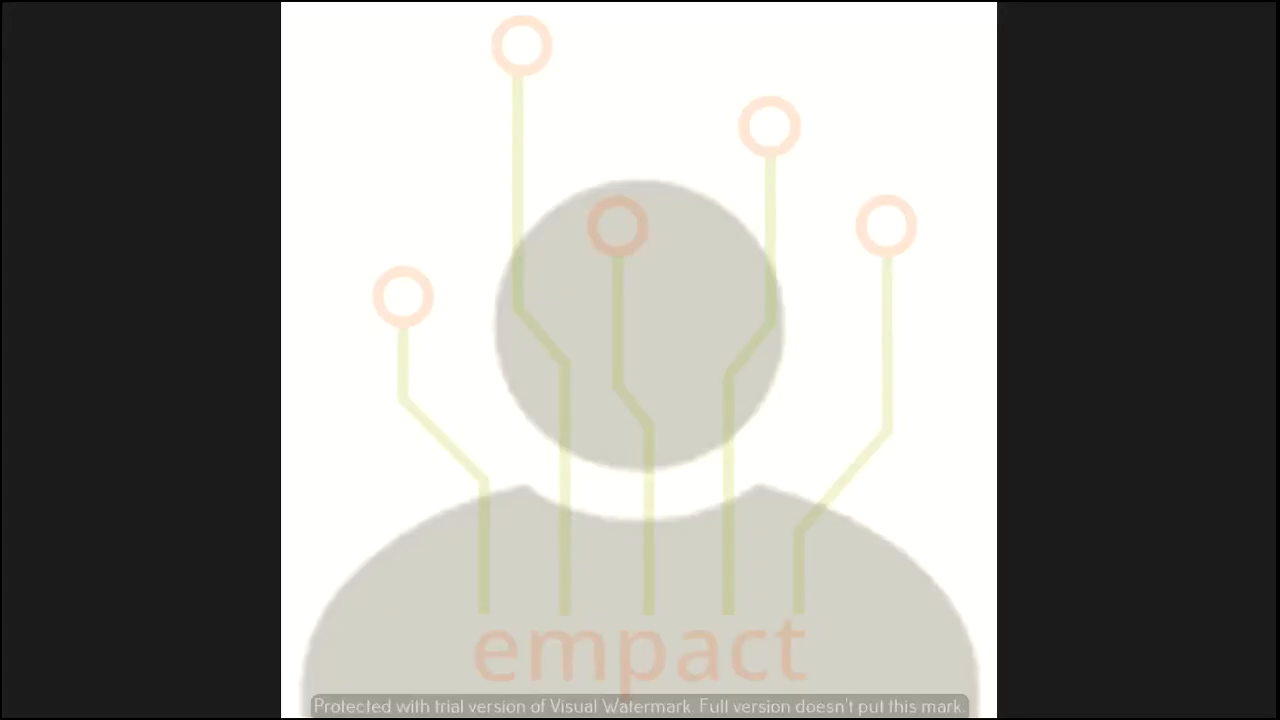